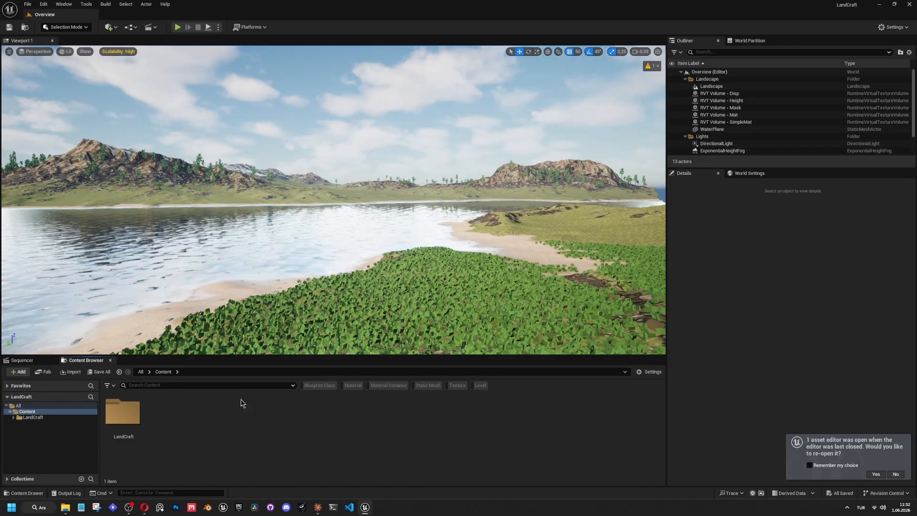
Browse the LandCraft content folder, looking into its Maps and Blueprints subfolders.
{"action": "left_click", "coordinate": [128, 415]}
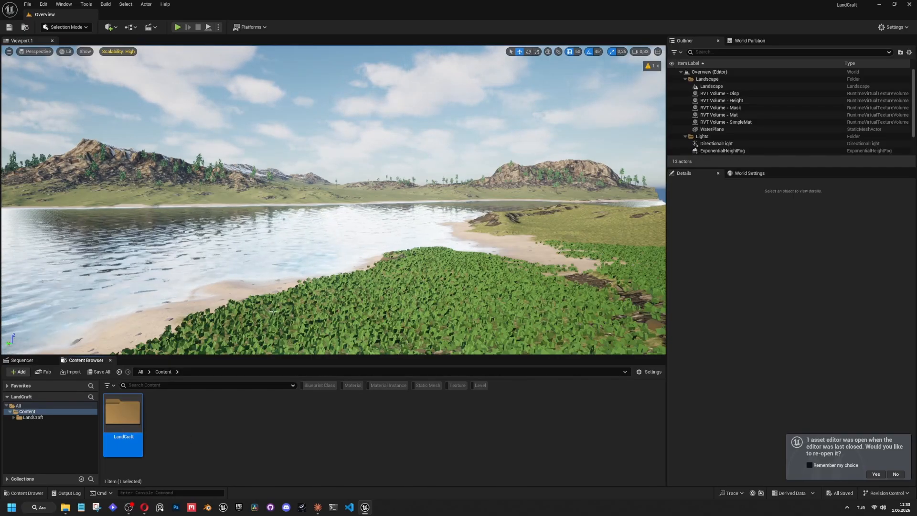
{"action": "double_click", "coordinate": [125, 416]}
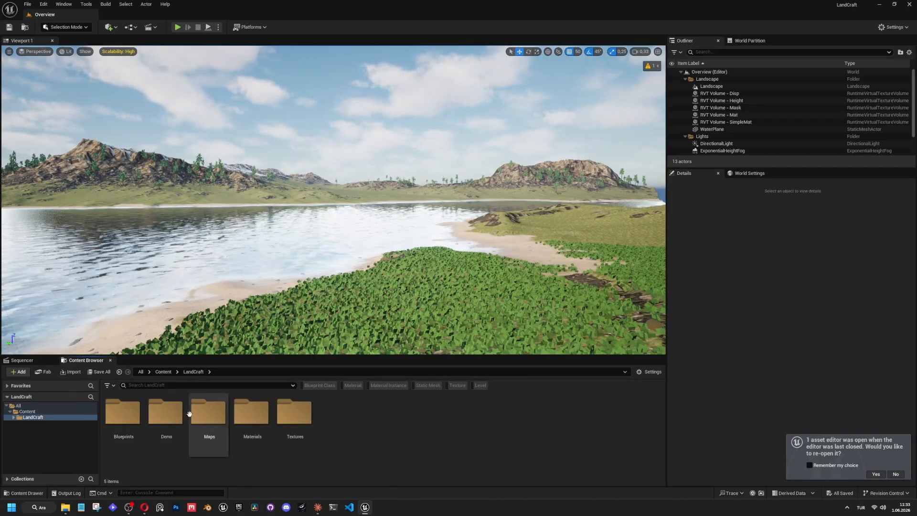
{"action": "double_click", "coordinate": [206, 413]}
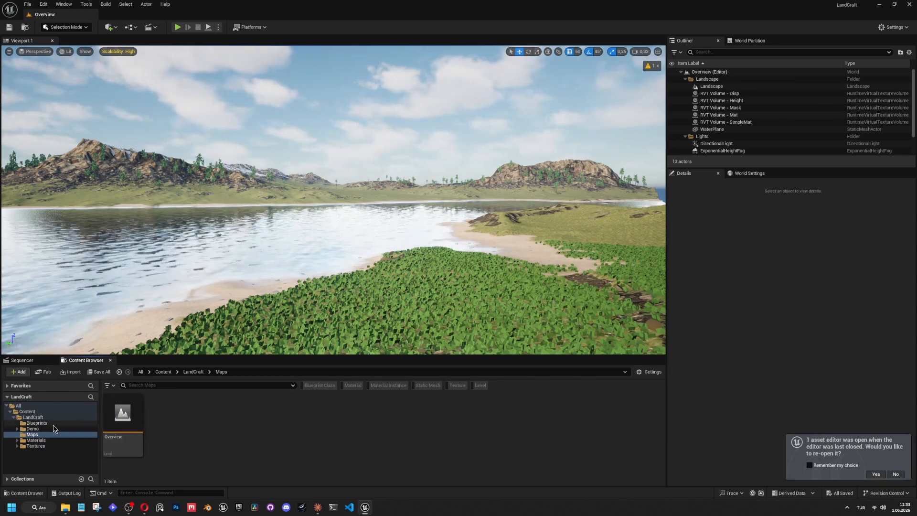
{"action": "left_click", "coordinate": [42, 417]}
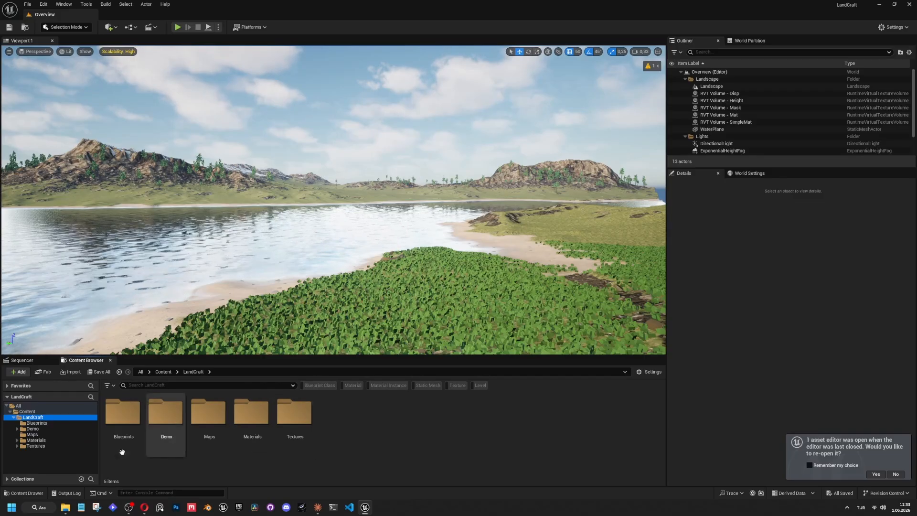
{"action": "double_click", "coordinate": [123, 414]}
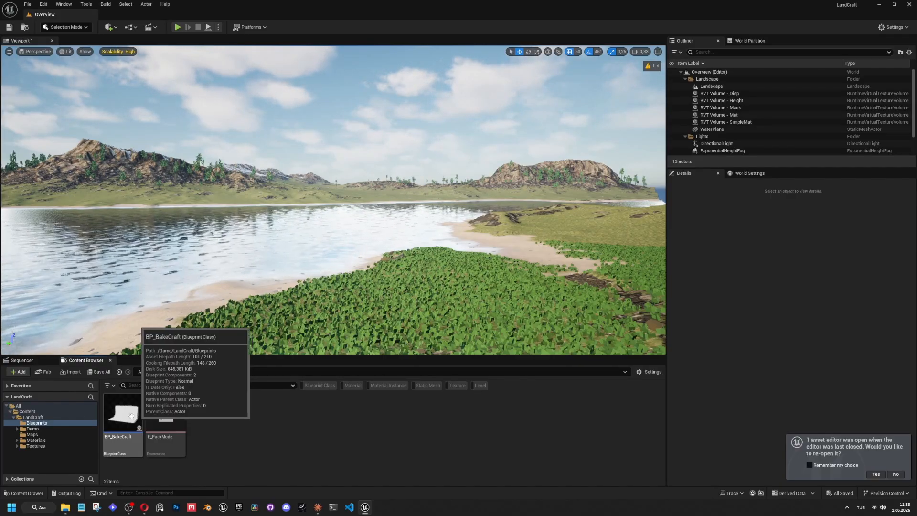
{"action": "left_click", "coordinate": [34, 417]}
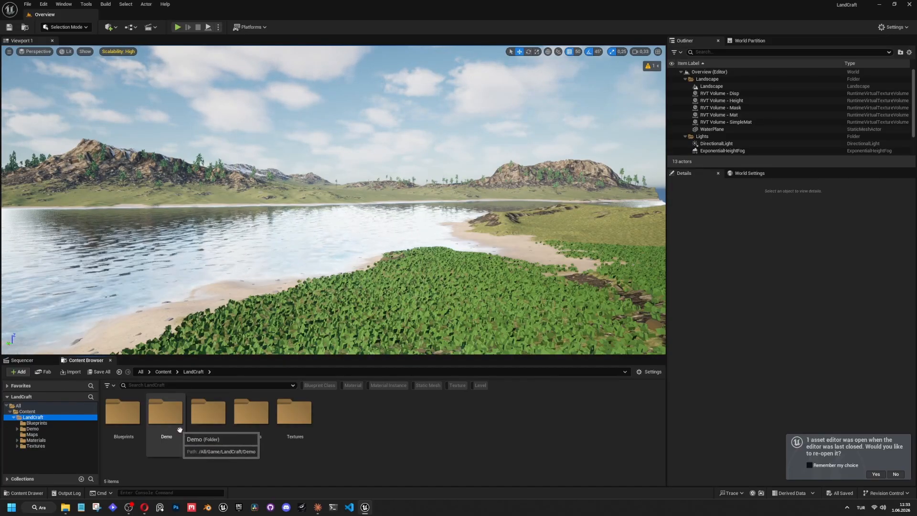
Open LandCraft's Materials folder, and select the water plane and the landscape in the viewport to inspect them.
{"action": "double_click", "coordinate": [252, 413]}
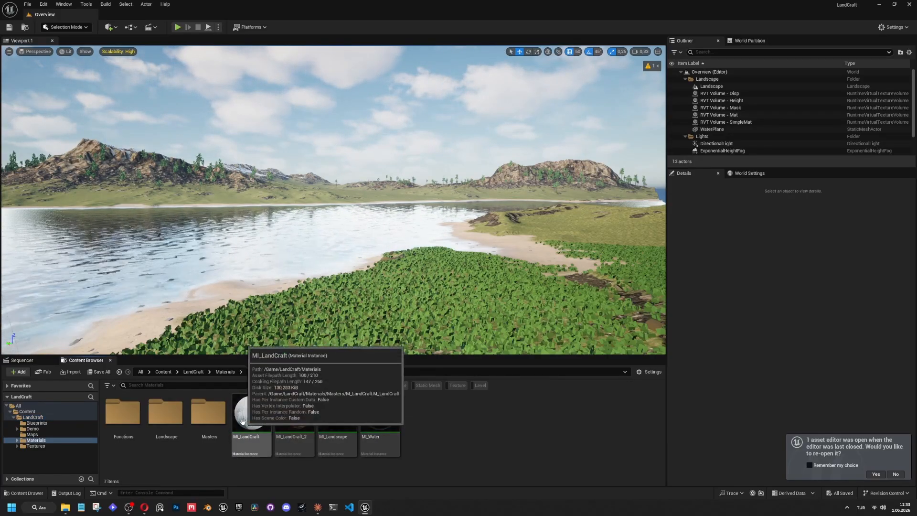
{"action": "left_click", "coordinate": [270, 233]}
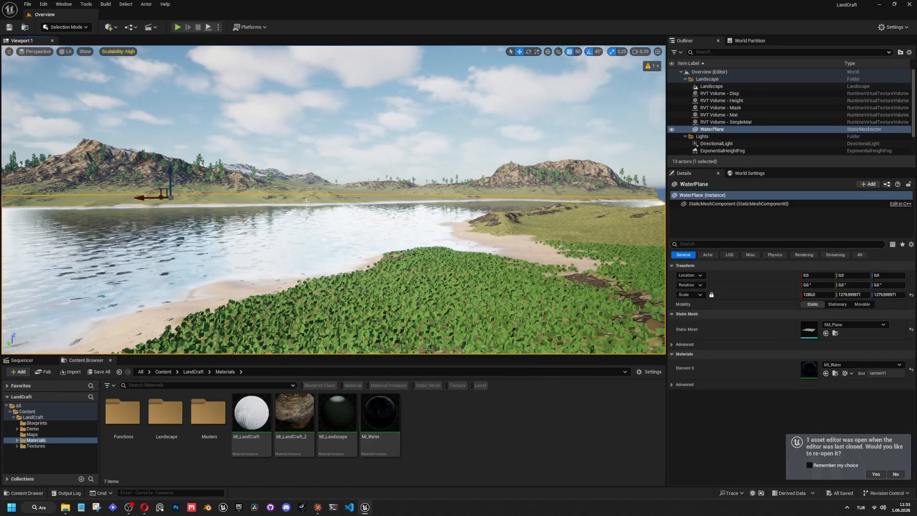
{"action": "left_click", "coordinate": [240, 176]}
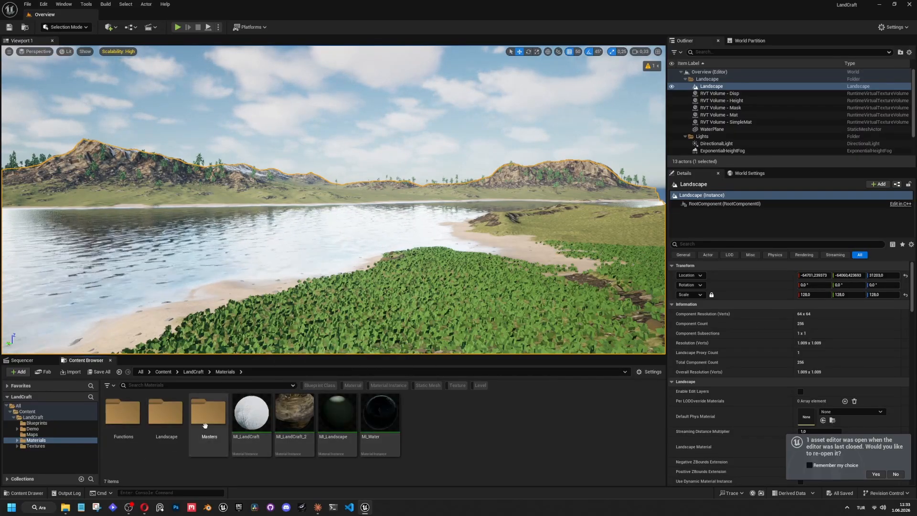
Browse the GrassTypes and LayerInfos subfolders inside the Landscape materials folder, with the landscape selected in the viewport.
{"action": "double_click", "coordinate": [170, 417]}
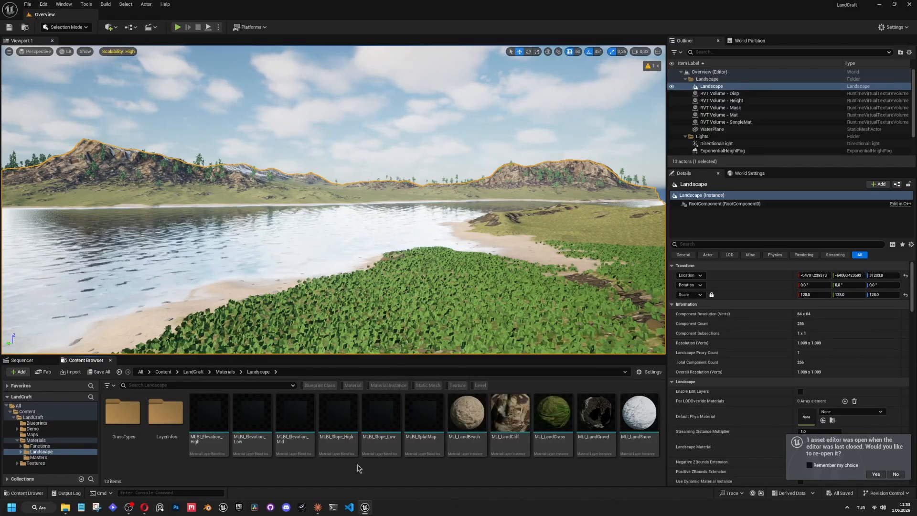
{"action": "double_click", "coordinate": [125, 419]}
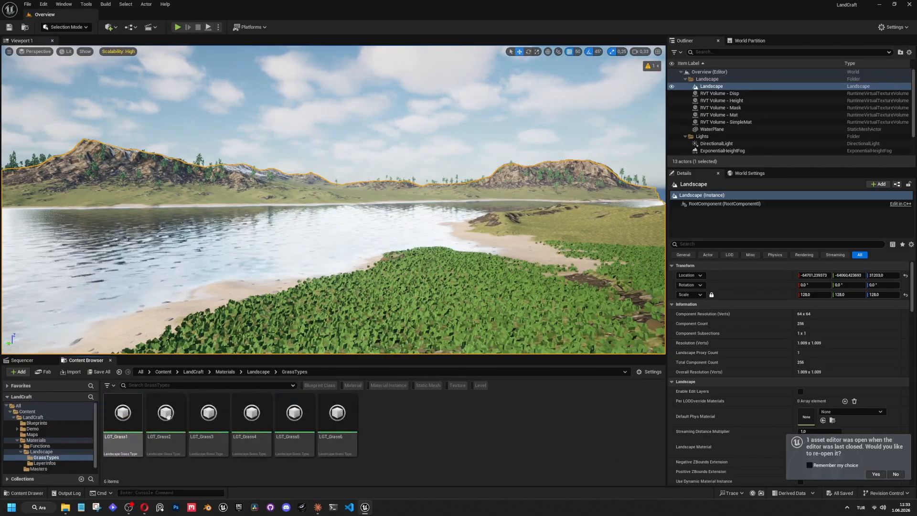
{"action": "key", "text": "alt+Left"}
{"action": "double_click", "coordinate": [163, 419]}
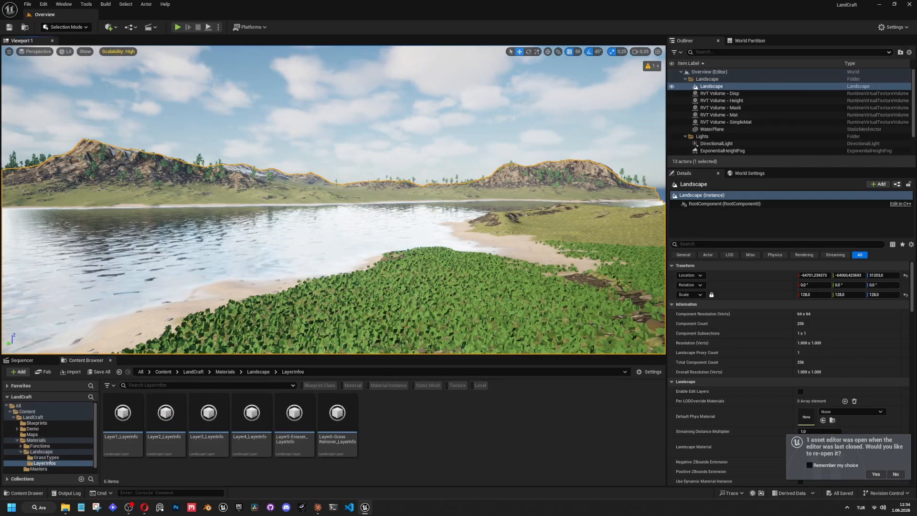
{"action": "left_click", "coordinate": [308, 145]}
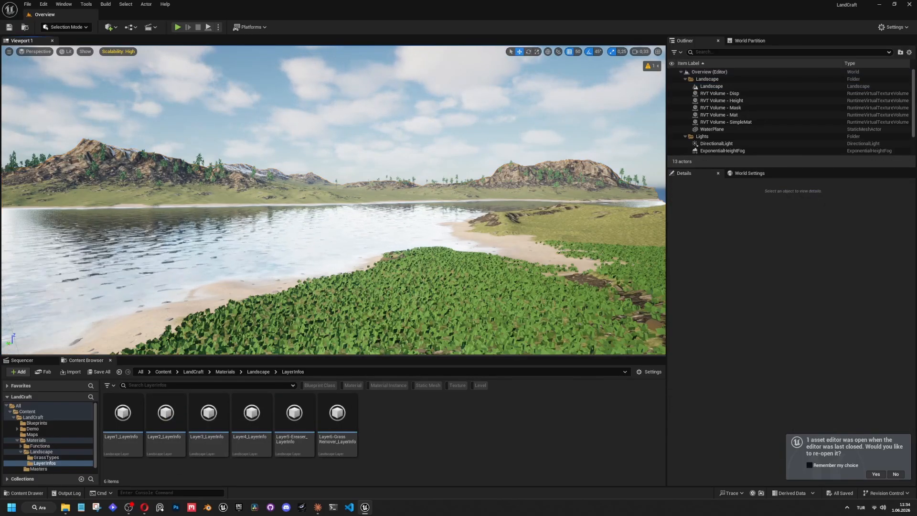
{"action": "left_click", "coordinate": [142, 151]}
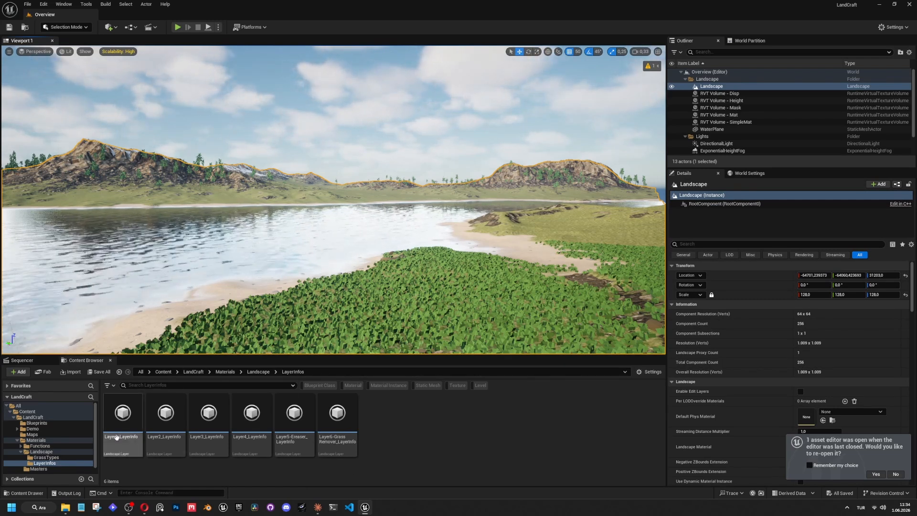
Open the LGT_Grass6 asset from GrassTypes, examine each of its grass varieties, and close it.
{"action": "key", "text": "alt+Left"}
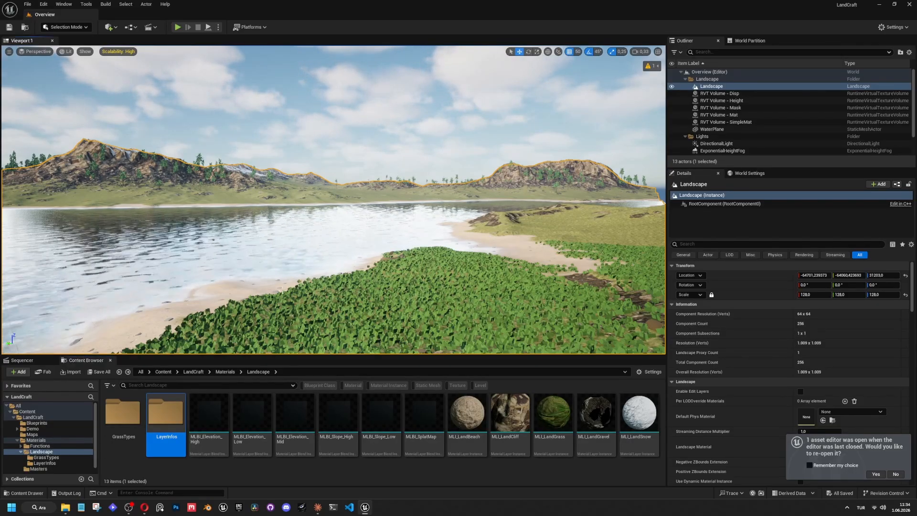
{"action": "double_click", "coordinate": [124, 413]}
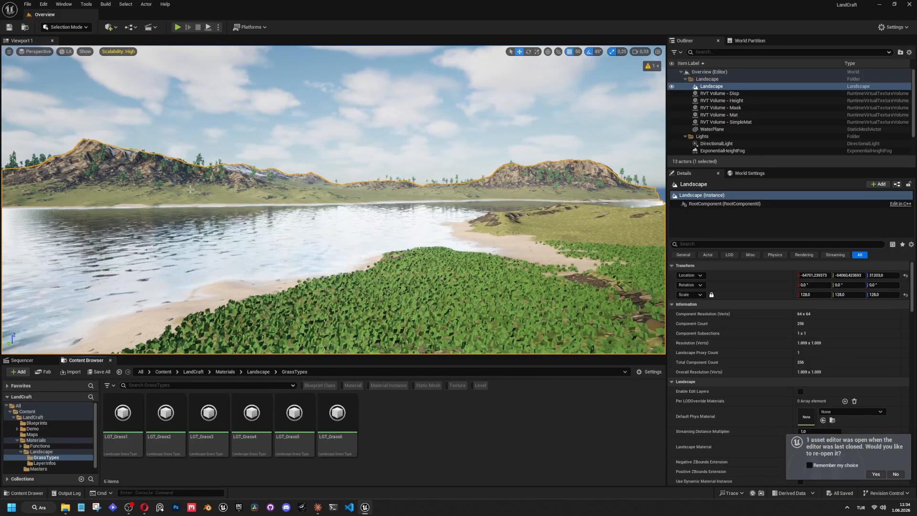
{"action": "left_click", "coordinate": [343, 417]}
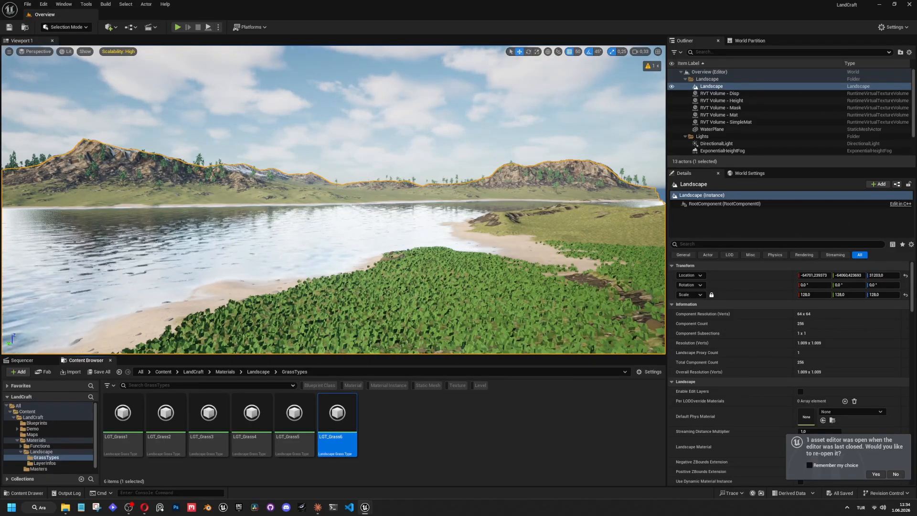
{"action": "left_click_drag", "start_coordinate": [916, 210], "coordinate": [621, 87]}
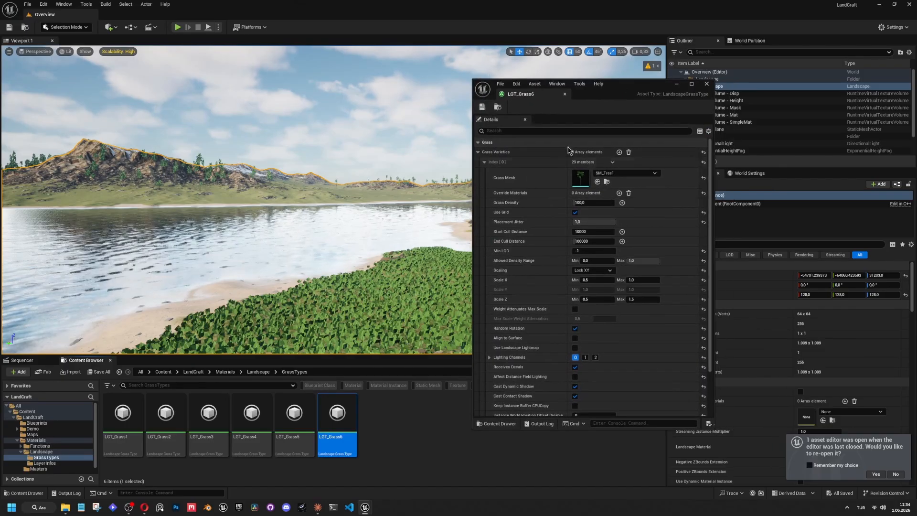
{"action": "left_click", "coordinate": [484, 161]}
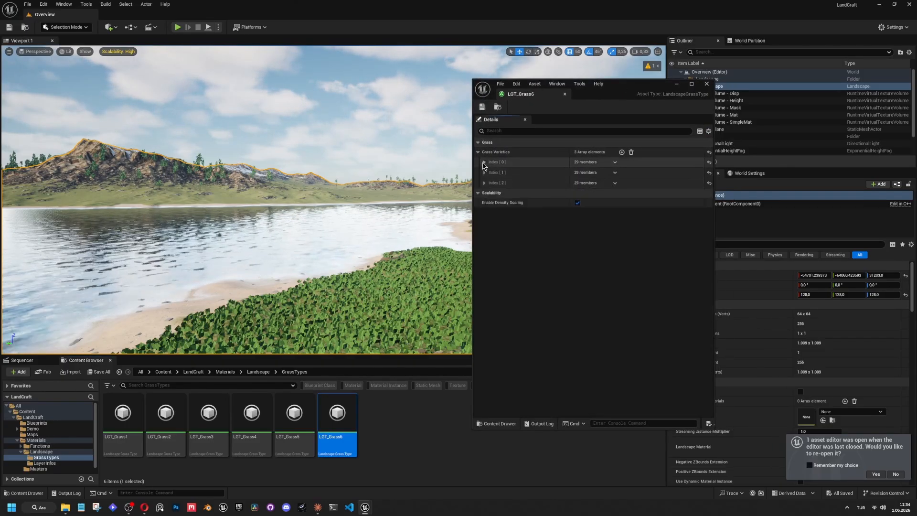
{"action": "left_click", "coordinate": [484, 173]}
{"action": "left_click", "coordinate": [484, 172]}
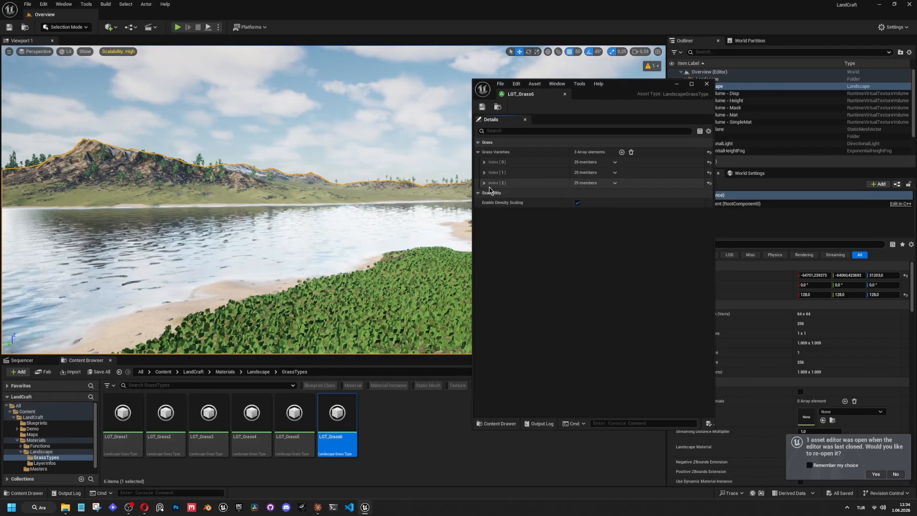
{"action": "left_click", "coordinate": [484, 183]}
{"action": "left_click", "coordinate": [484, 183]}
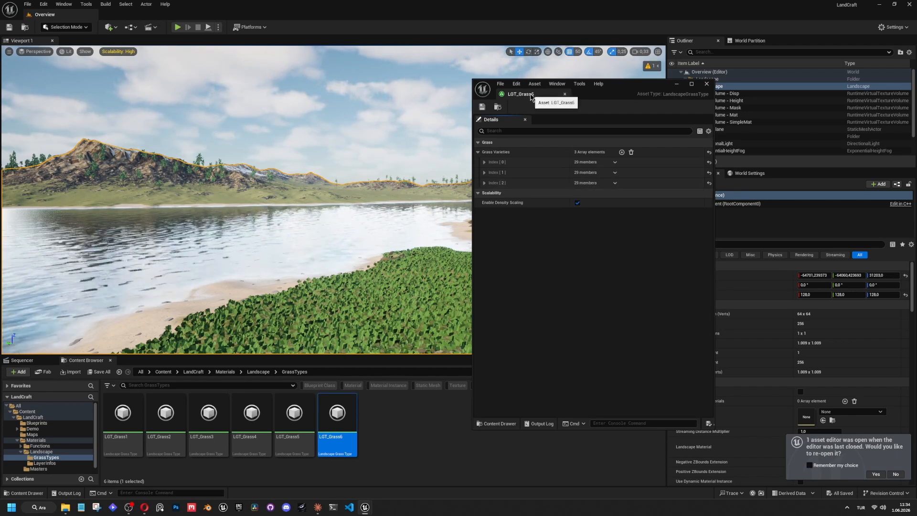
{"action": "middle_click", "coordinate": [530, 95]}
{"action": "left_click", "coordinate": [394, 128]}
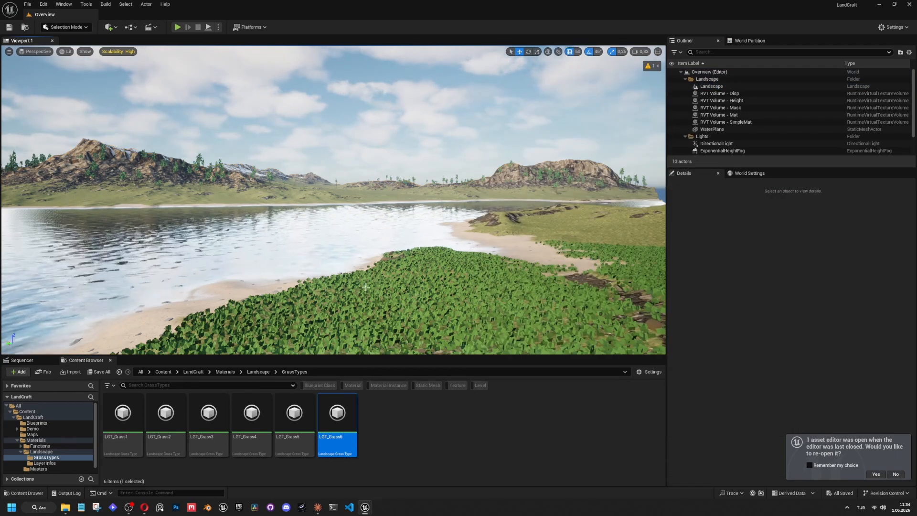
Fly around the scene to examine the terrain and its vegetation, and select the landscape.
{"action": "left_click", "coordinate": [394, 425]}
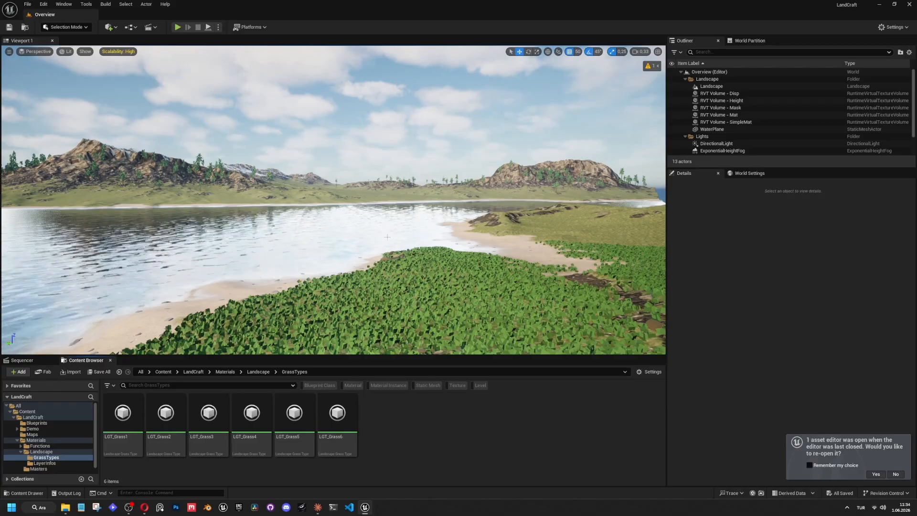
{"action": "right_click_drag", "start_coordinate": [334, 200], "coordinate": [277, 189]}
{"action": "key", "text": "w"}
{"action": "scroll", "coordinate": [373, 275], "scroll_direction": "down", "scroll_amount": 2}
{"action": "key", "text": "w"}
{"action": "scroll", "coordinate": [394, 206], "scroll_direction": "up", "scroll_amount": 3}
{"action": "key", "text": "w"}
{"action": "key", "text": "w"}
{"action": "scroll", "coordinate": [344, 187], "scroll_direction": "down", "scroll_amount": 4}
{"action": "key", "text": "w"}
{"action": "scroll", "coordinate": [305, 215], "scroll_direction": "up", "scroll_amount": 3}
{"action": "key", "text": "e"}
{"action": "scroll", "coordinate": [385, 205], "scroll_direction": "up", "scroll_amount": 5}
{"action": "key", "text": "q"}
{"action": "left_click", "coordinate": [351, 189]}
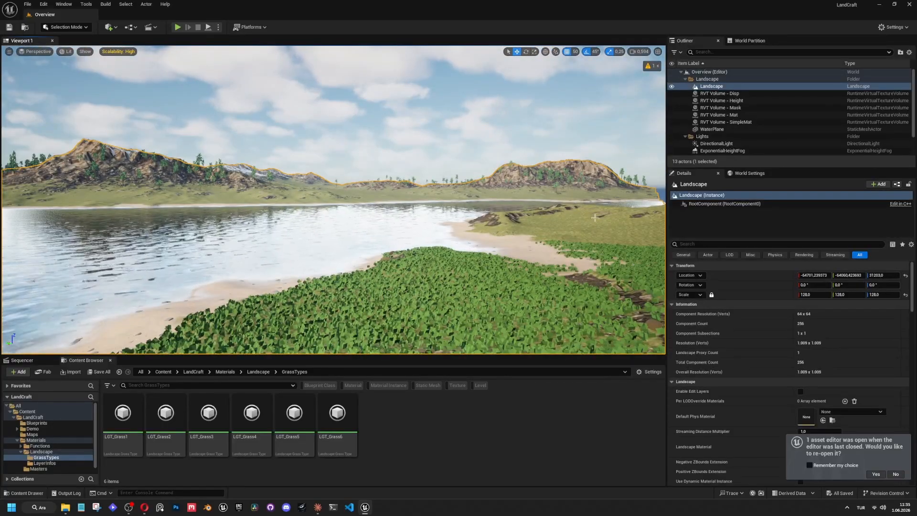
Open the Masters folder under Materials and look over its master materials, landscape layer and layer blend assets.
{"action": "left_click", "coordinate": [258, 373]}
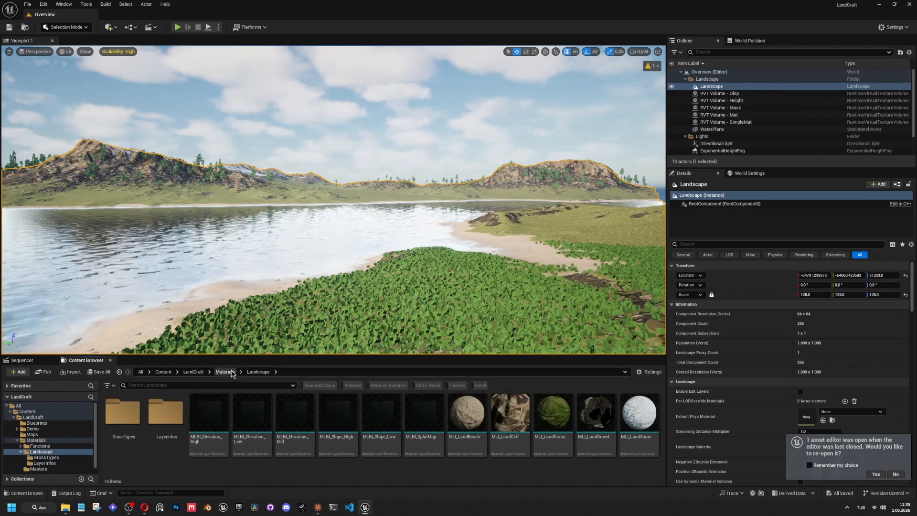
{"action": "left_click", "coordinate": [229, 373]}
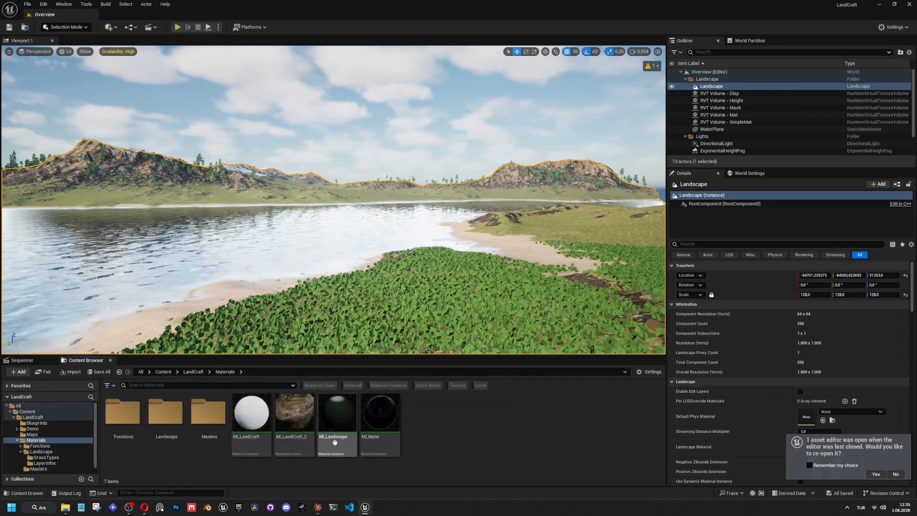
{"action": "double_click", "coordinate": [208, 414]}
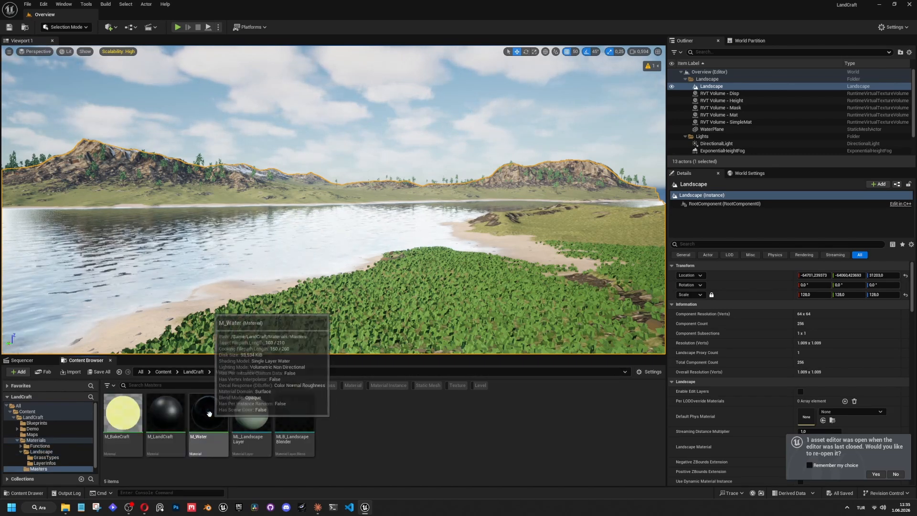
{"action": "left_click", "coordinate": [120, 421]}
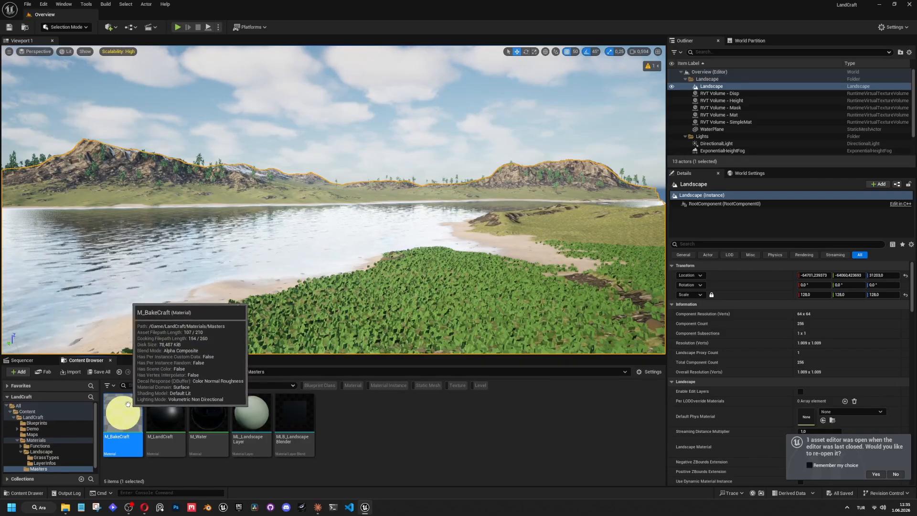
{"action": "left_click", "coordinate": [163, 411]}
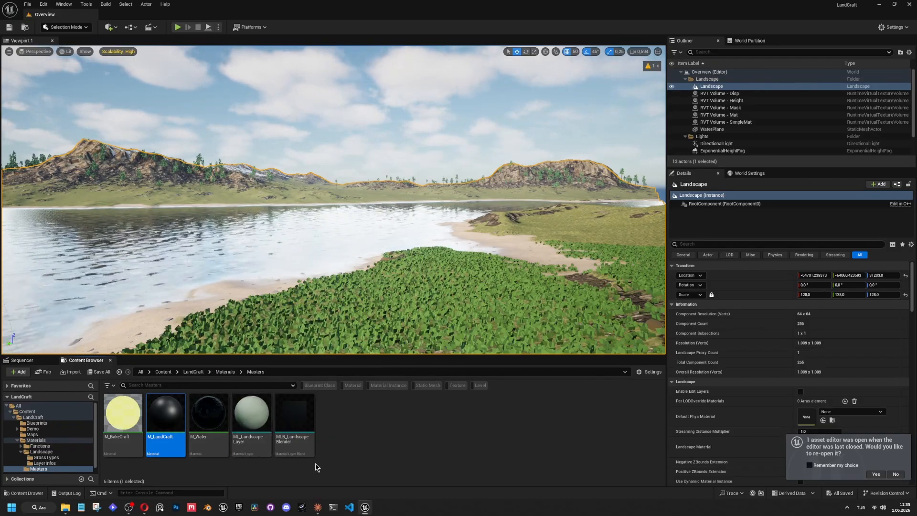
{"action": "left_click", "coordinate": [309, 452]}
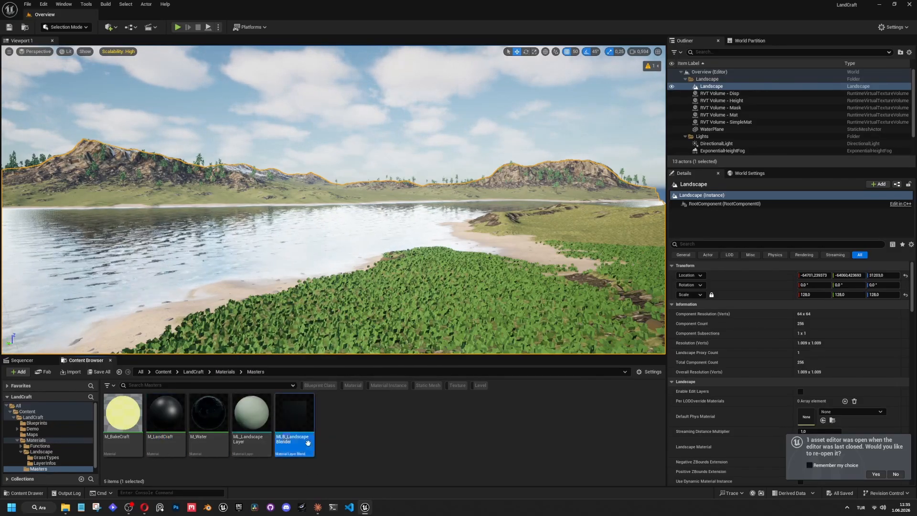
{"action": "left_click", "coordinate": [253, 425]}
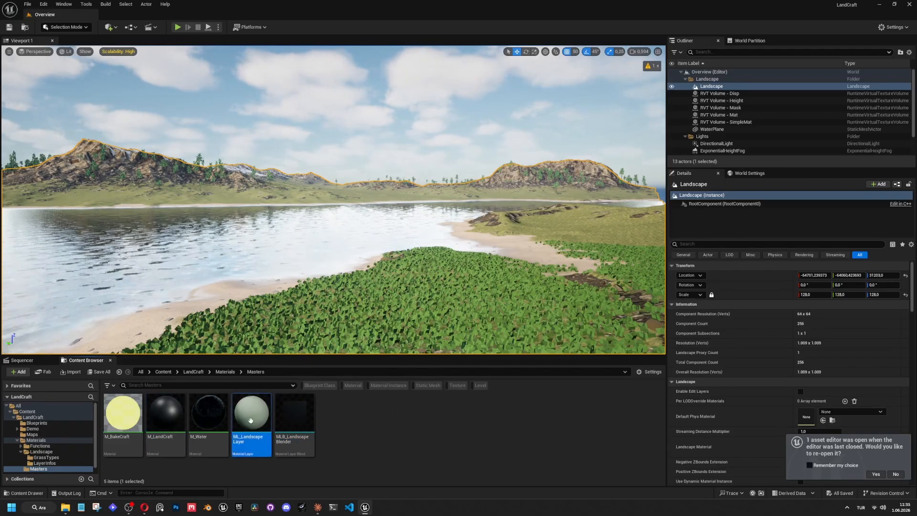
{"action": "left_click", "coordinate": [290, 421]}
{"action": "left_click", "coordinate": [170, 418]}
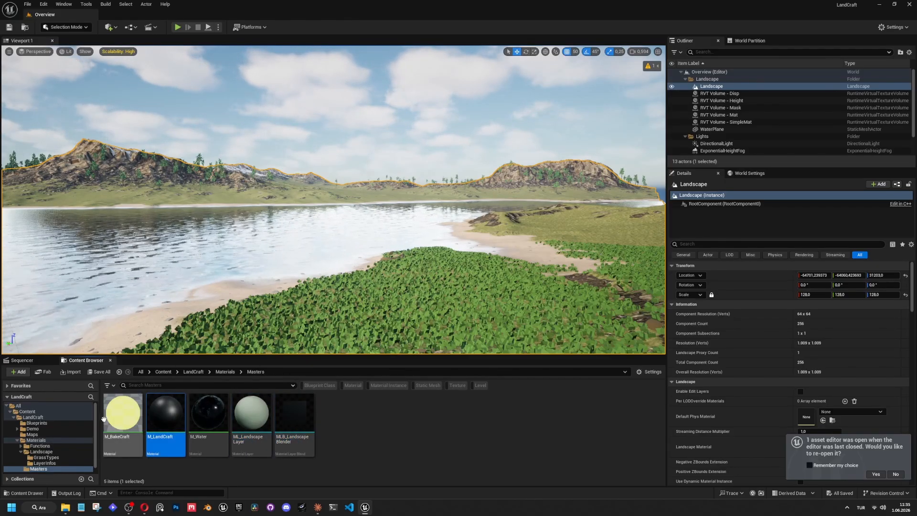
Create a material instance with the default name in the LandCraft Materials folder and open it for editing.
{"action": "left_click", "coordinate": [224, 372]}
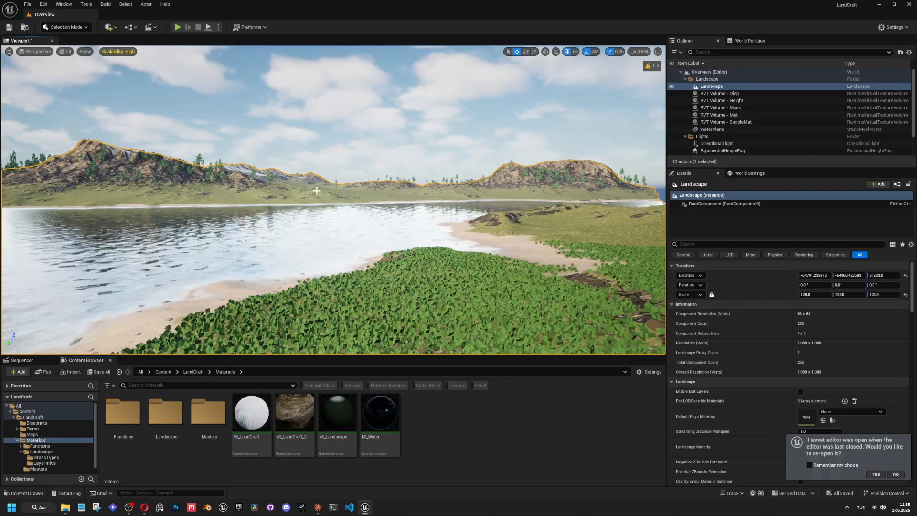
{"action": "right_click", "coordinate": [429, 416]}
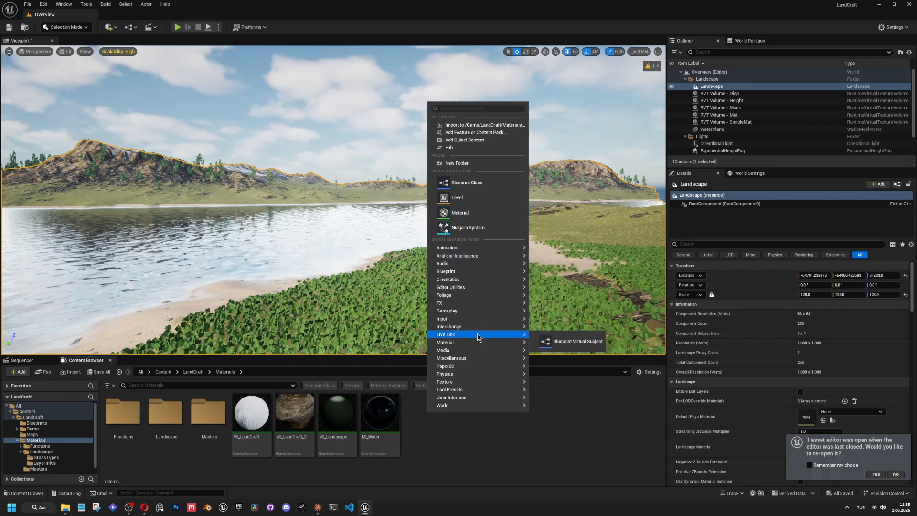
{"action": "mouse_move", "coordinate": [466, 345]}
{"action": "left_click", "coordinate": [568, 364]}
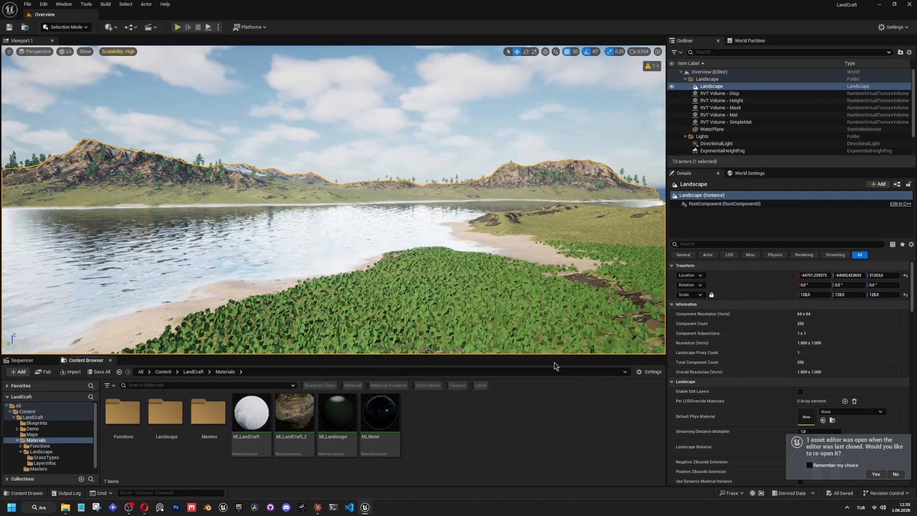
{"action": "key", "text": "Return"}
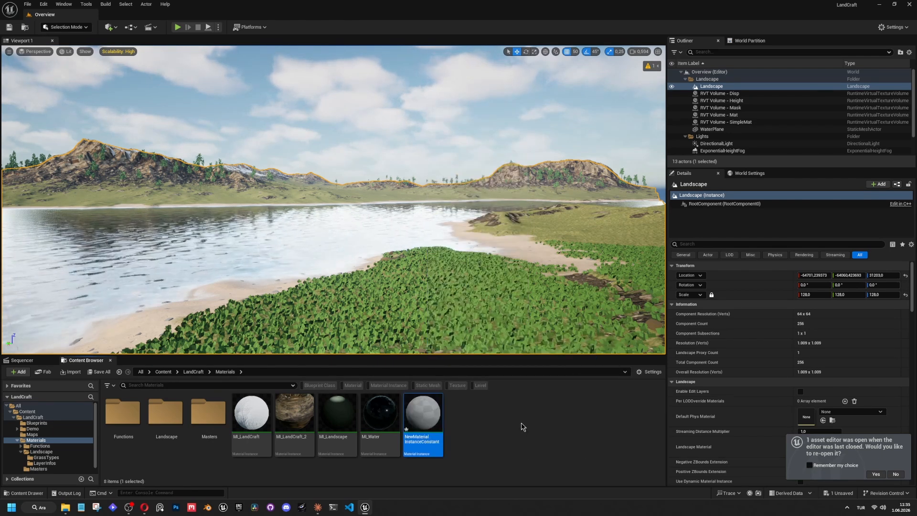
{"action": "key", "text": "Return"}
Set the new material instance's parent to the M_LandCraft material.
{"action": "left_click", "coordinate": [504, 121]}
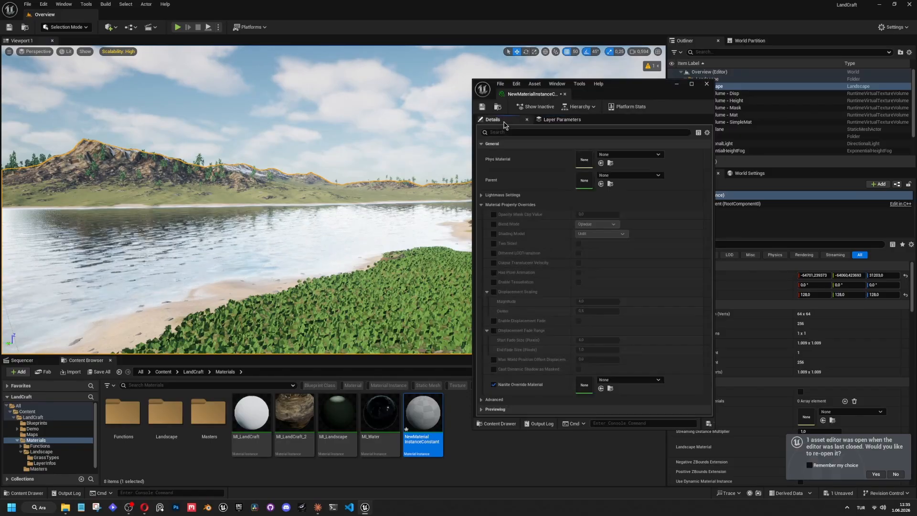
{"action": "left_click", "coordinate": [630, 176]}
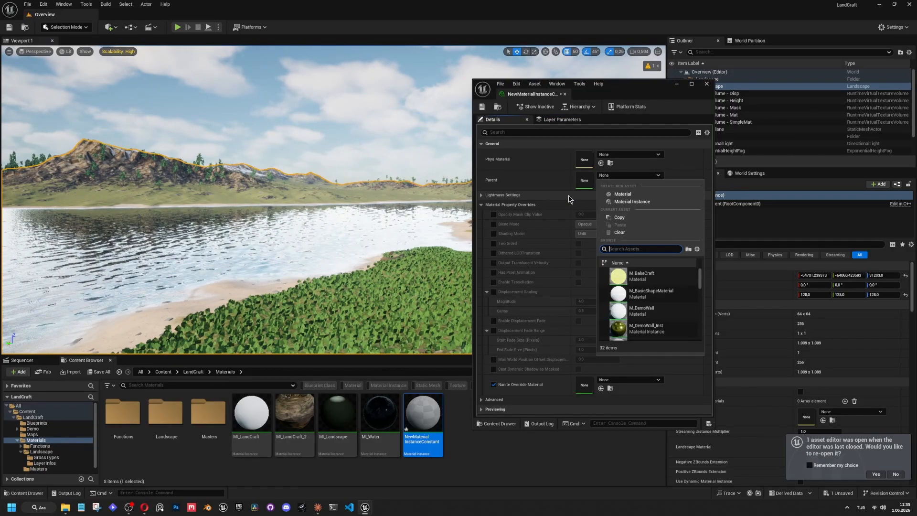
{"action": "type", "text": "landcraft"}
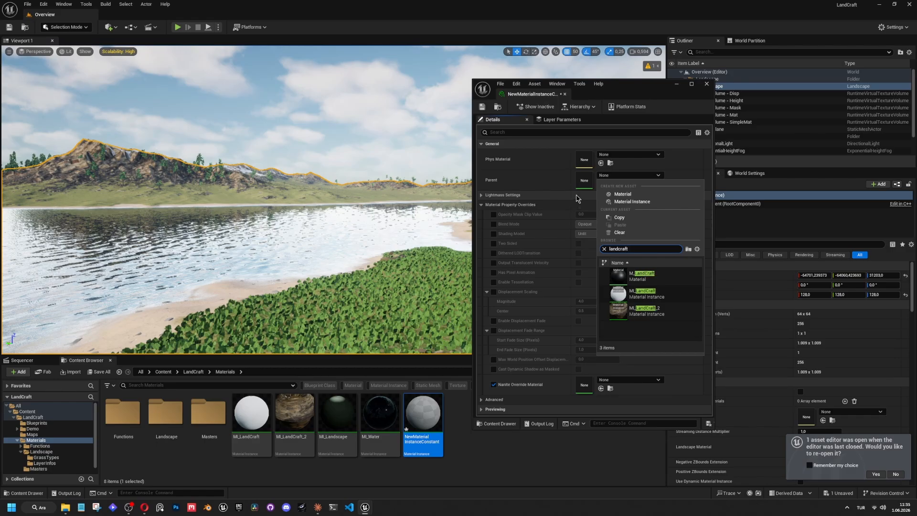
{"action": "left_click", "coordinate": [642, 276]}
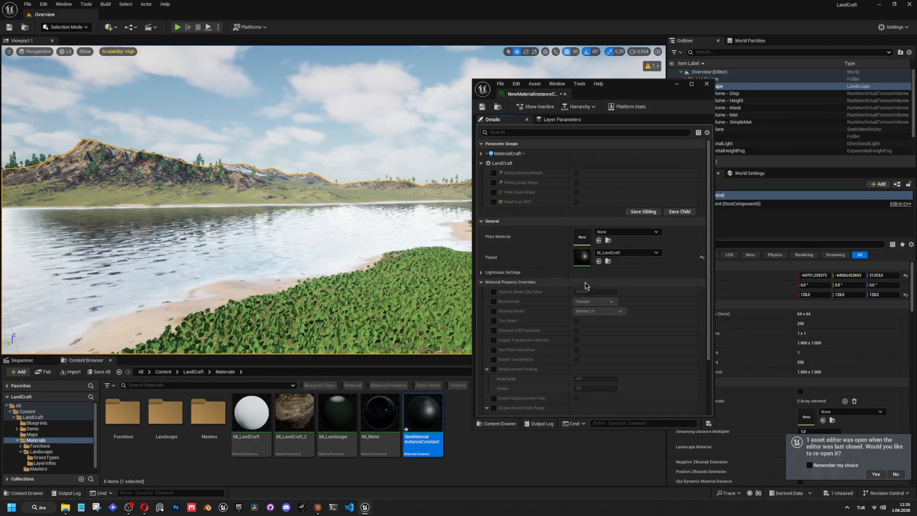
Look over the instance's MaterialCraft and LandCraft parameter groups, leaving the LandCraft group expanded.
{"action": "left_click", "coordinate": [481, 163]}
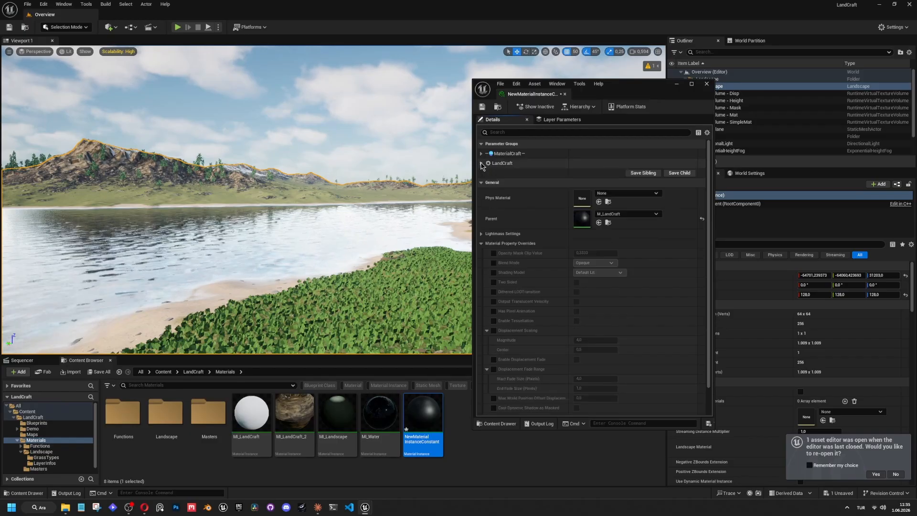
{"action": "left_click", "coordinate": [481, 153]}
{"action": "left_click", "coordinate": [481, 153]}
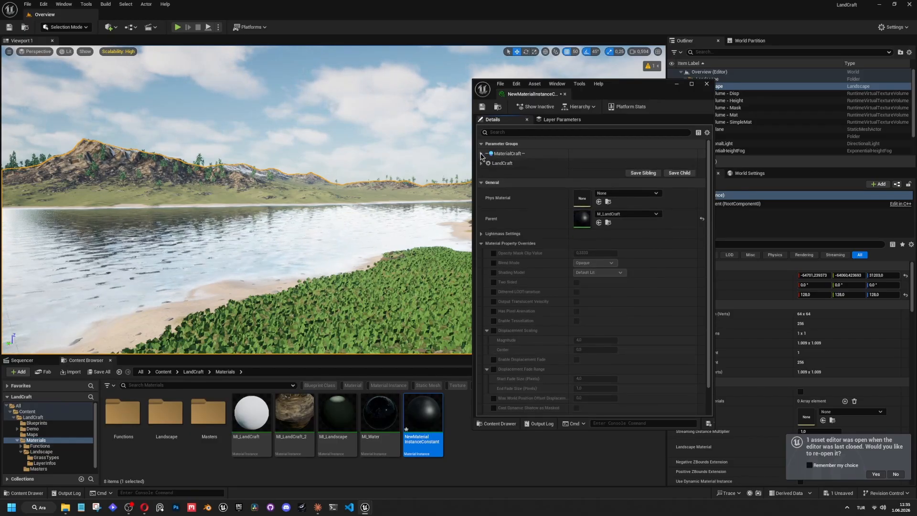
{"action": "left_click", "coordinate": [481, 162]}
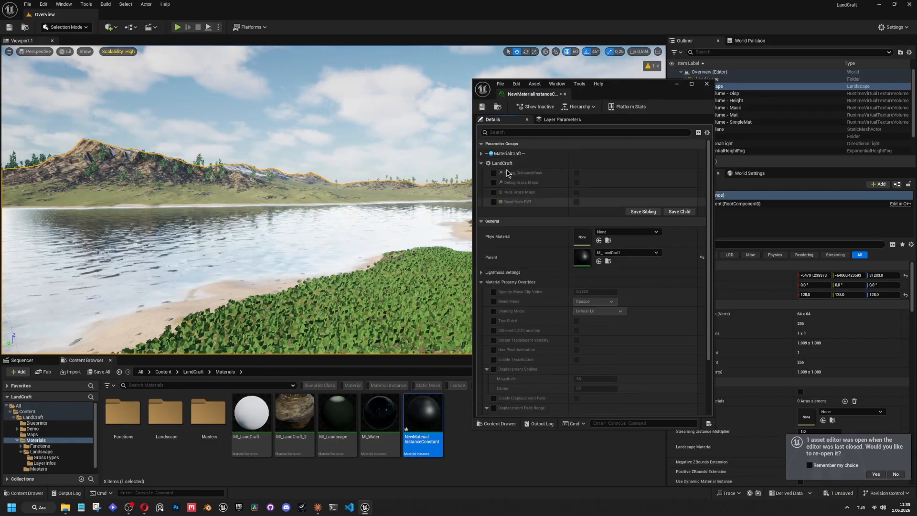
Move the instance's editor clear of the viewport and show its Layer Parameters.
{"action": "left_click_drag", "start_coordinate": [617, 87], "coordinate": [810, 45]}
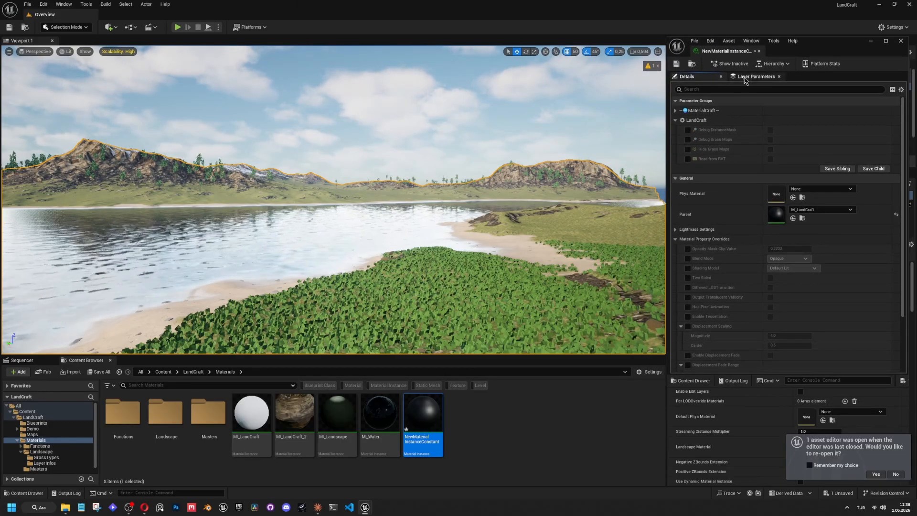
{"action": "left_click", "coordinate": [749, 77]}
{"action": "left_click", "coordinate": [712, 78]}
{"action": "left_click", "coordinate": [758, 41]}
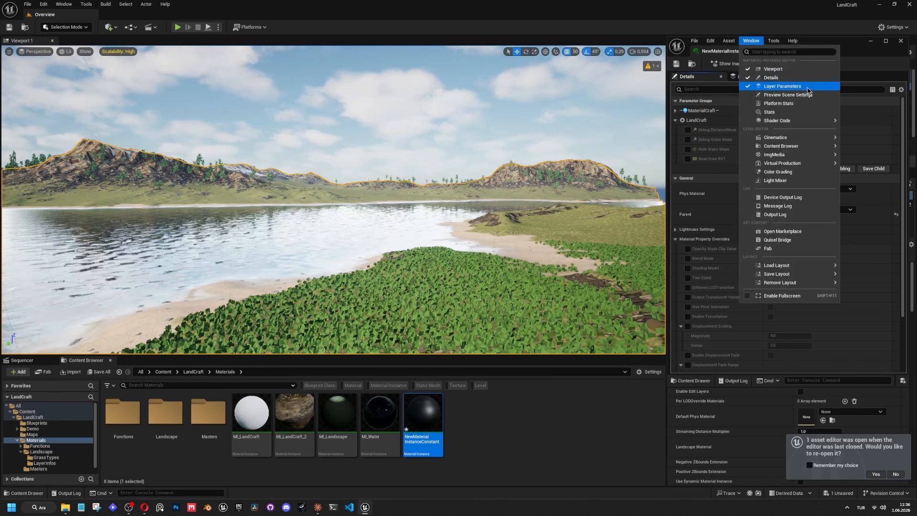
{"action": "left_click", "coordinate": [781, 86]}
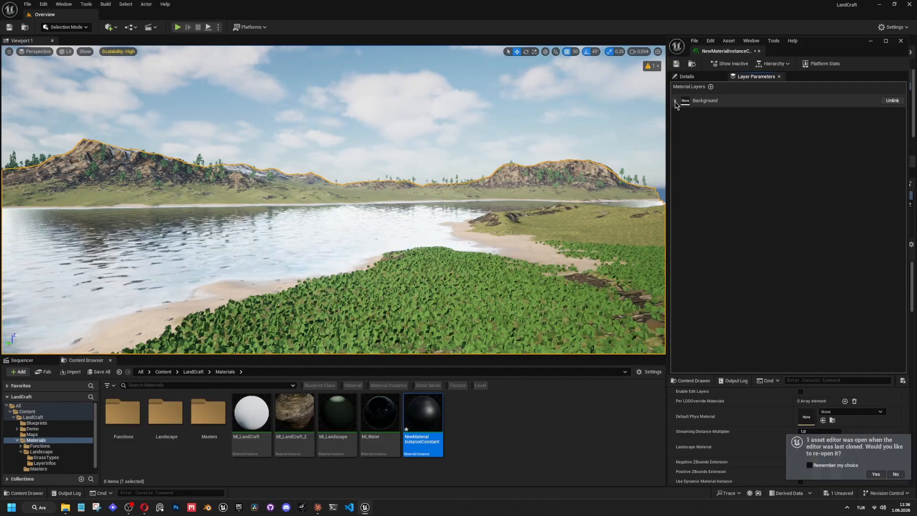
Assign the new material instance as the Landscape Material of the selected landscape.
{"action": "left_click_drag", "start_coordinate": [820, 48], "coordinate": [522, 86]}
{"action": "left_click_drag", "start_coordinate": [432, 442], "coordinate": [800, 390]}
{"action": "scroll", "coordinate": [786, 382], "scroll_direction": "down", "scroll_amount": 2}
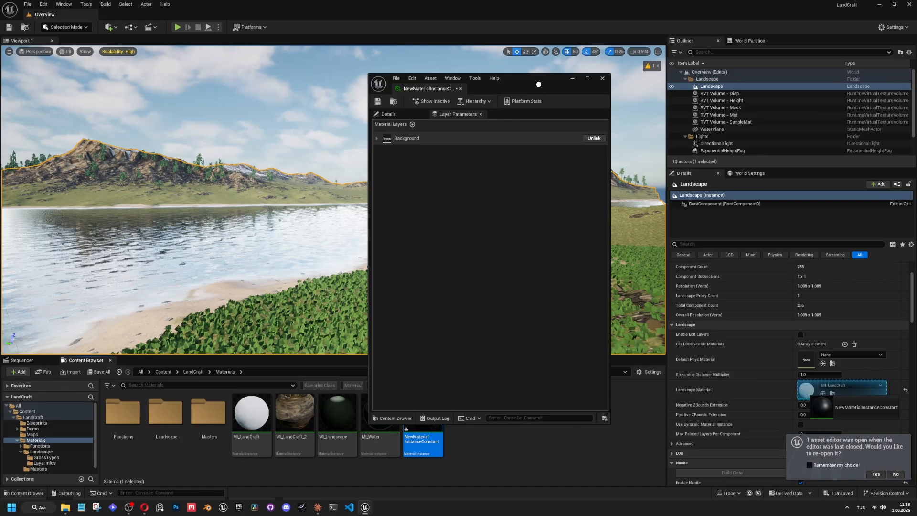
{"action": "left_click_drag", "start_coordinate": [800, 390], "coordinate": [812, 391]}
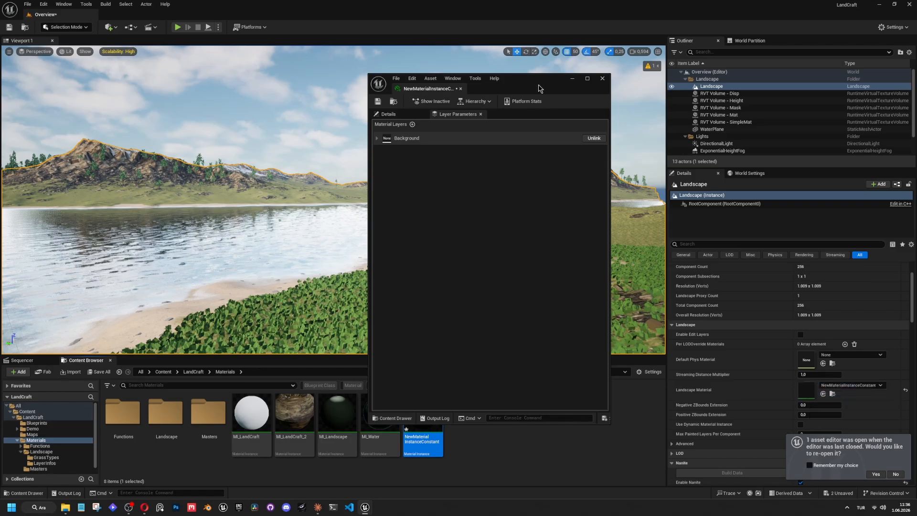
Fly over the terrain to examine the mountain with the new material, keeping the instance editor beside the viewport.
{"action": "left_click_drag", "start_coordinate": [474, 92], "coordinate": [813, 55]}
{"action": "key", "text": "w"}
{"action": "right_click_drag", "start_coordinate": [478, 191], "coordinate": [432, 234]}
{"action": "scroll", "coordinate": [453, 192], "scroll_direction": "up", "scroll_amount": 7}
{"action": "key", "text": "e"}
{"action": "mouse_move", "coordinate": [607, 114]}
{"action": "right_mouse_down"}
{"action": "mouse_move", "coordinate": [599, 103]}
{"action": "mouse_move", "coordinate": [608, 114]}
{"action": "right_mouse_up"}
{"action": "key", "text": "w"}
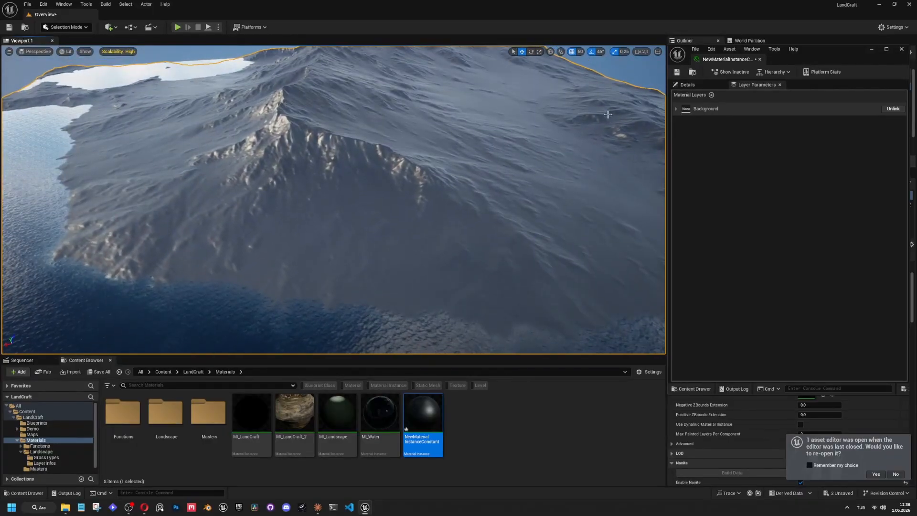
Set the Background layer's asset to ML_LandscapeLayer and expand the layer asset's parameter groups.
{"action": "left_click", "coordinate": [676, 110]}
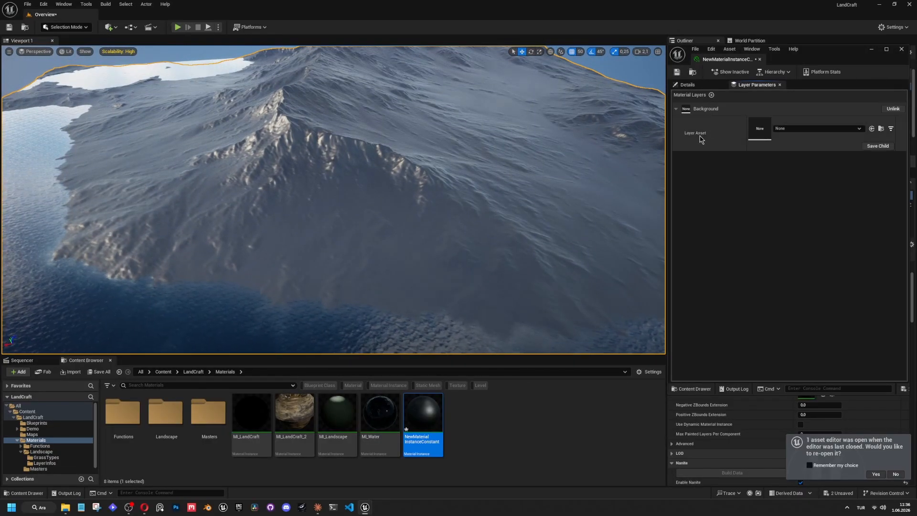
{"action": "left_click", "coordinate": [793, 130]}
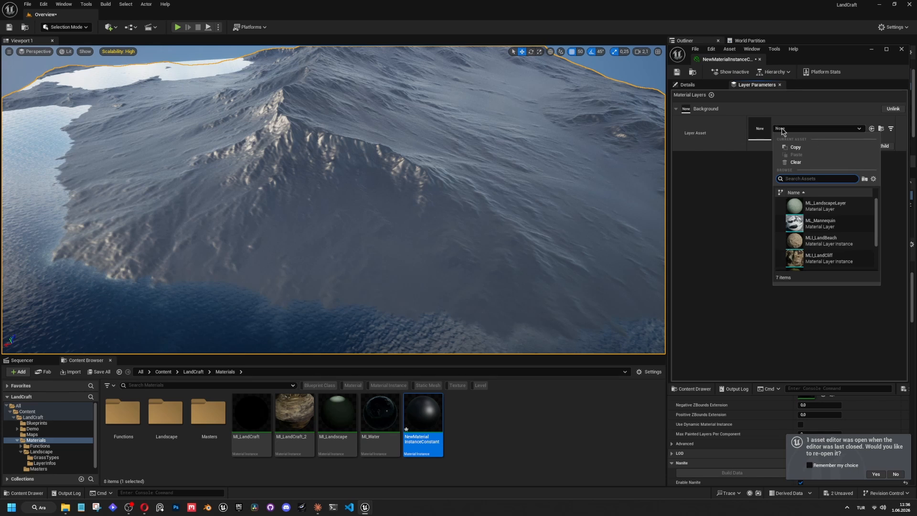
{"action": "left_click", "coordinate": [828, 210]}
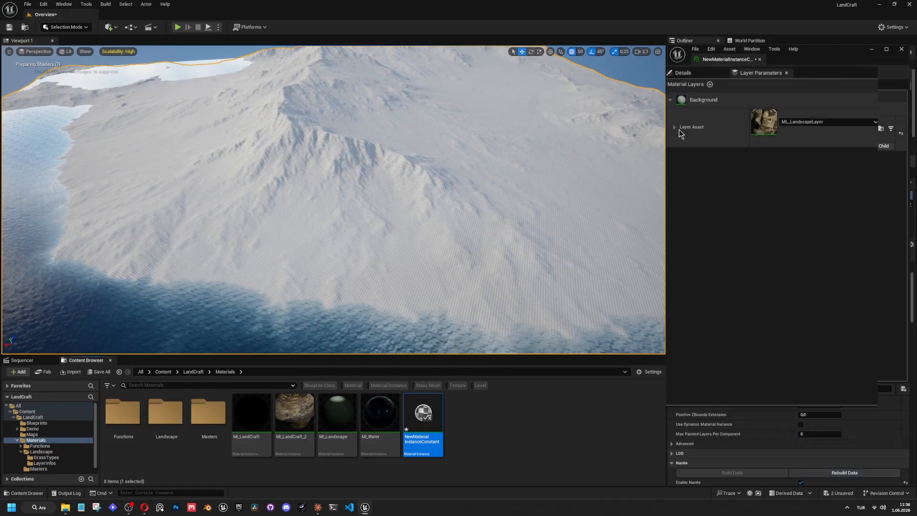
{"action": "left_click", "coordinate": [679, 96]}
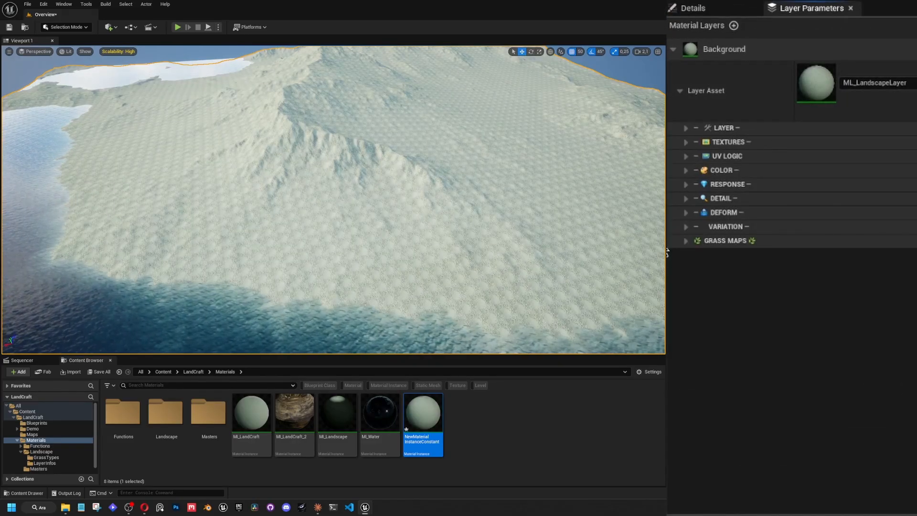
Fly down close to the ground to examine how the default layer texture tiles across the terrain.
{"action": "scroll", "coordinate": [334, 200], "scroll_direction": "down", "scroll_amount": 2}
{"action": "right_click_drag", "start_coordinate": [333, 199], "coordinate": [350, 237]}
{"action": "scroll", "coordinate": [342, 199], "scroll_direction": "down", "scroll_amount": 3}
{"action": "scroll", "coordinate": [342, 218], "scroll_direction": "down", "scroll_amount": 1}
{"action": "scroll", "coordinate": [353, 229], "scroll_direction": "up", "scroll_amount": 6}
{"action": "scroll", "coordinate": [352, 234], "scroll_direction": "down", "scroll_amount": 1}
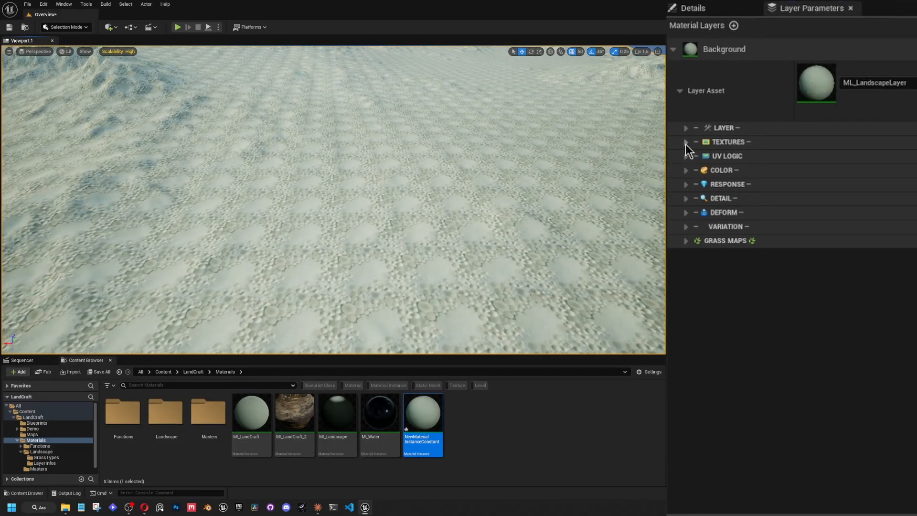
Enable the overrides for Packed Normal, Roughness, Displacement, Packed, Albedo and Normal textures in the Background layer's TEXTURES group.
{"action": "left_click", "coordinate": [686, 142]}
{"action": "left_click", "coordinate": [709, 273]}
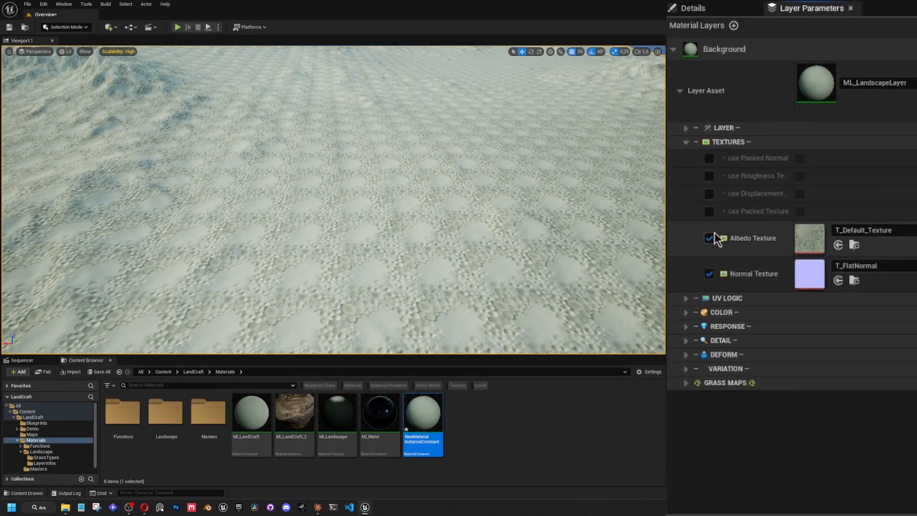
{"action": "left_click_drag", "start_coordinate": [794, 112], "coordinate": [835, 112]}
{"action": "left_click", "coordinate": [709, 158]}
{"action": "left_click", "coordinate": [709, 177]}
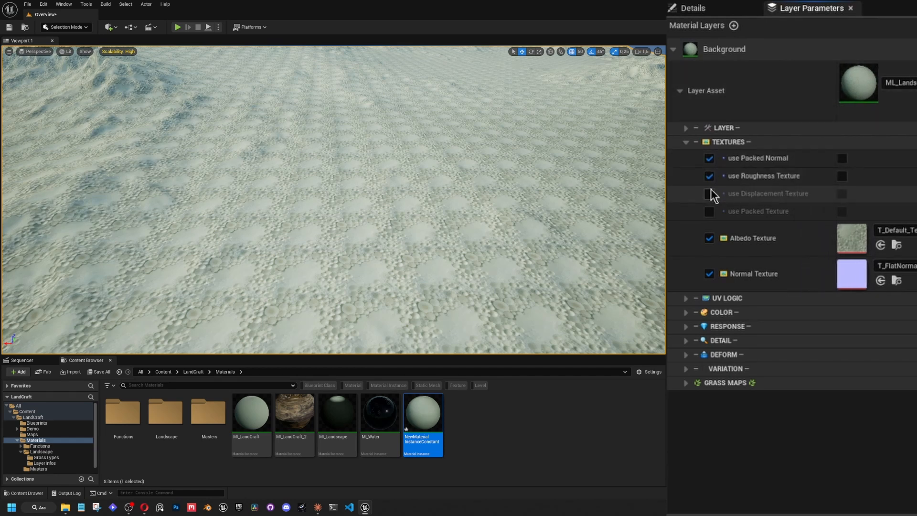
{"action": "left_click", "coordinate": [709, 193]}
{"action": "left_click", "coordinate": [709, 211]}
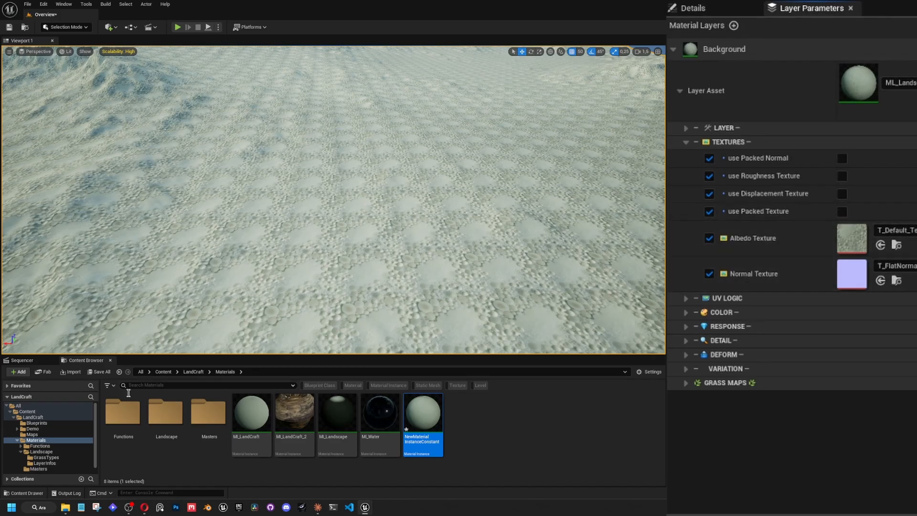
Open the PBRSets folder under Textures and filter its contents to show only texture assets.
{"action": "left_click", "coordinate": [34, 446]}
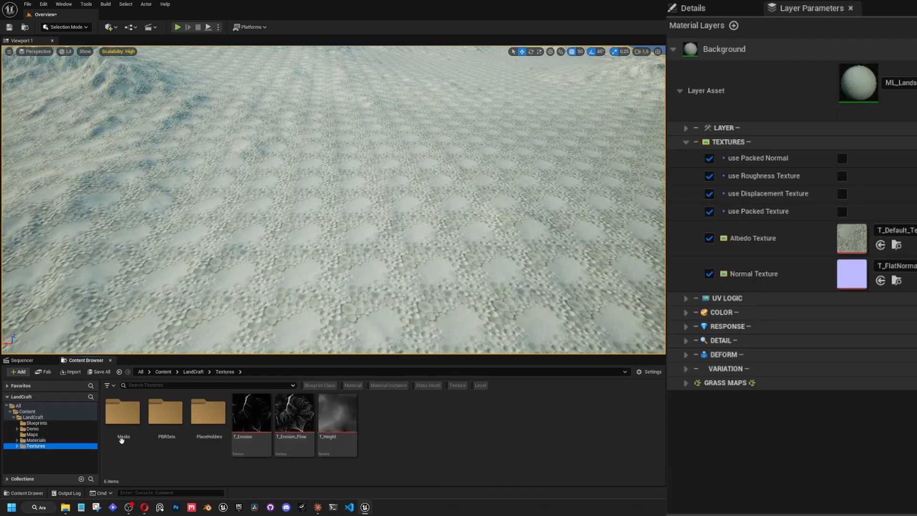
{"action": "double_click", "coordinate": [165, 412]}
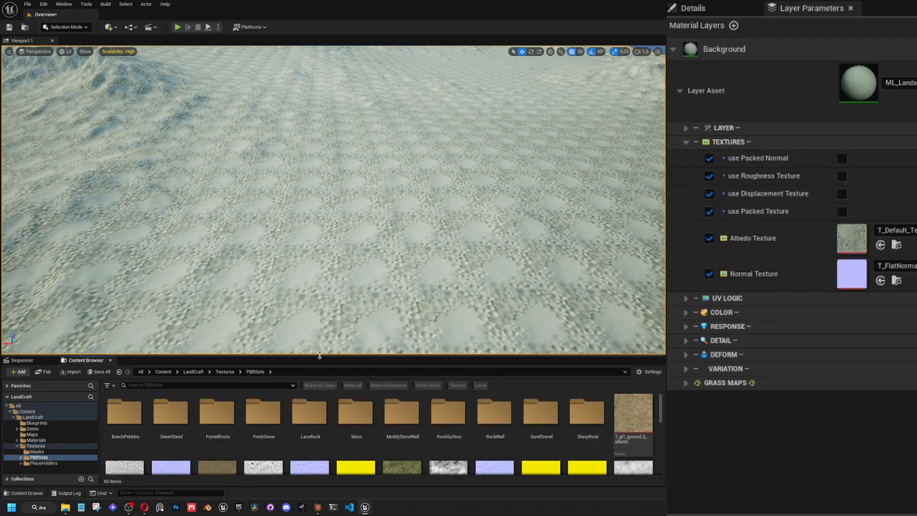
{"action": "left_click_drag", "start_coordinate": [319, 355], "coordinate": [325, 326]}
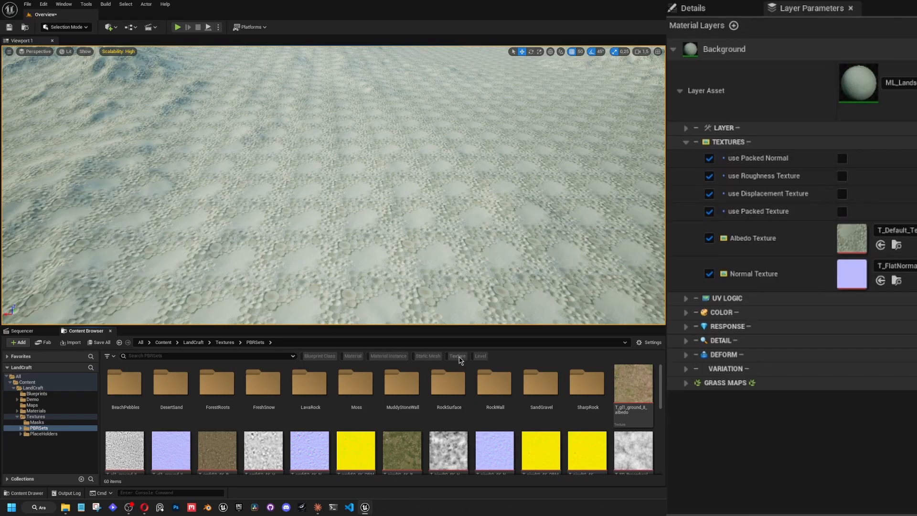
{"action": "left_click", "coordinate": [458, 357]}
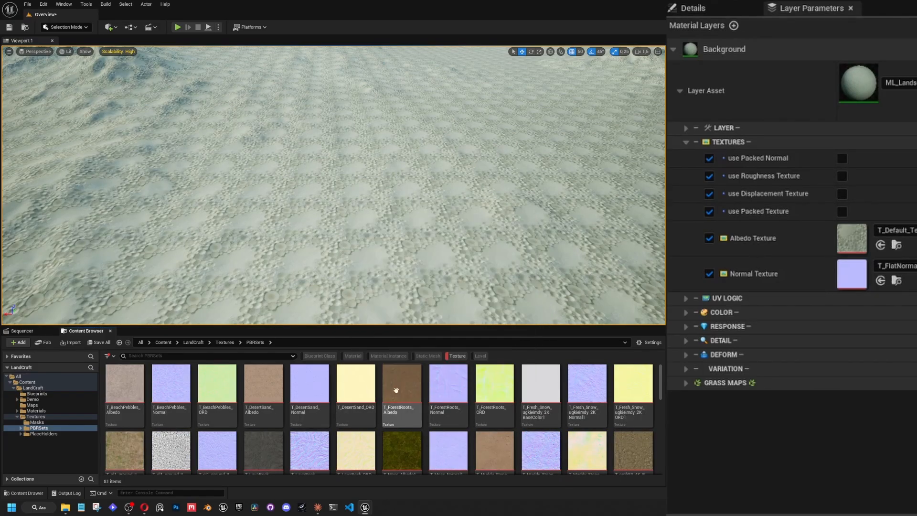
Assign T_vcrkeeb_4K_B from PBRSets as the Background layer's Albedo Texture.
{"action": "scroll", "coordinate": [396, 390], "scroll_direction": "down", "scroll_amount": 8}
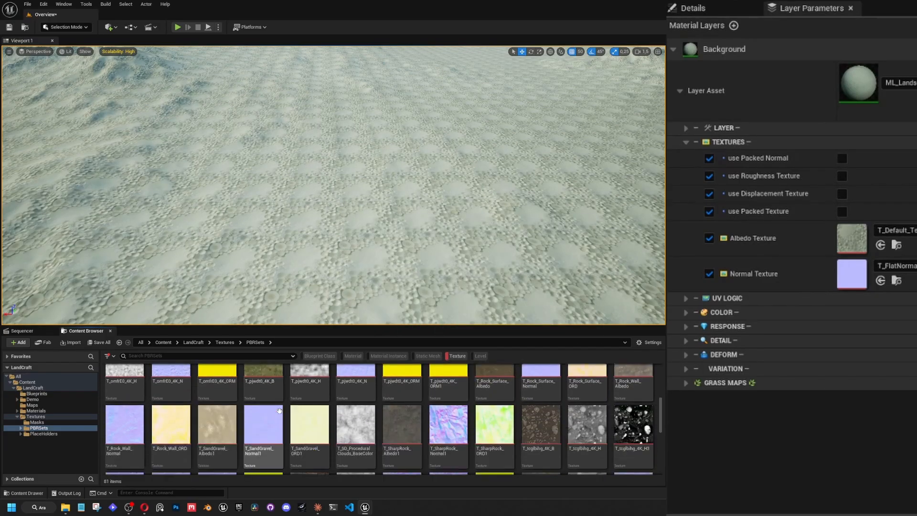
{"action": "scroll", "coordinate": [315, 411], "scroll_direction": "down", "scroll_amount": 5}
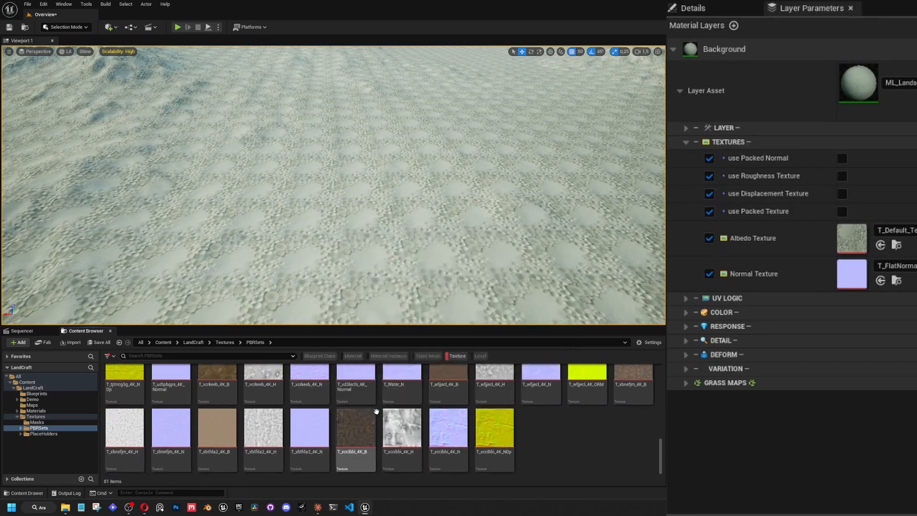
{"action": "scroll", "coordinate": [296, 413], "scroll_direction": "up", "scroll_amount": 1}
{"action": "left_click_drag", "start_coordinate": [215, 404], "coordinate": [856, 238]}
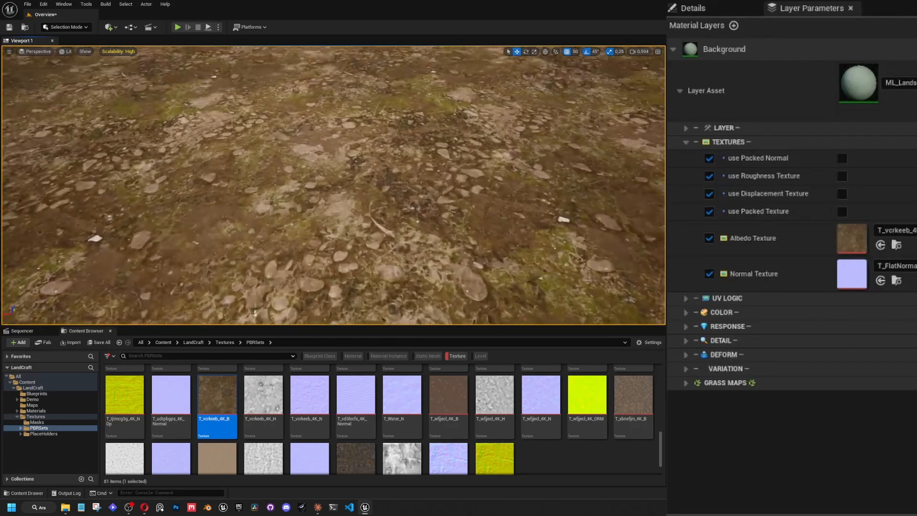
Assign T_vcrkeeb_4K_N as the Background layer's Normal Texture and examine the ground surface.
{"action": "left_click", "coordinate": [322, 384]}
{"action": "left_click_drag", "start_coordinate": [321, 385], "coordinate": [851, 273]}
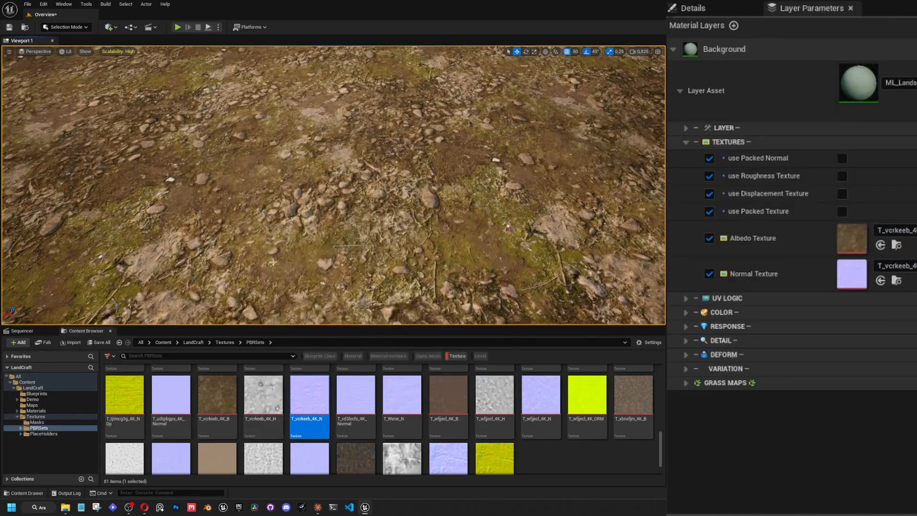
{"action": "mouse_move", "coordinate": [285, 250]}
{"action": "right_mouse_down"}
{"action": "mouse_move", "coordinate": [291, 220]}
{"action": "mouse_move", "coordinate": [308, 230]}
{"action": "mouse_move", "coordinate": [285, 250]}
{"action": "right_mouse_up"}
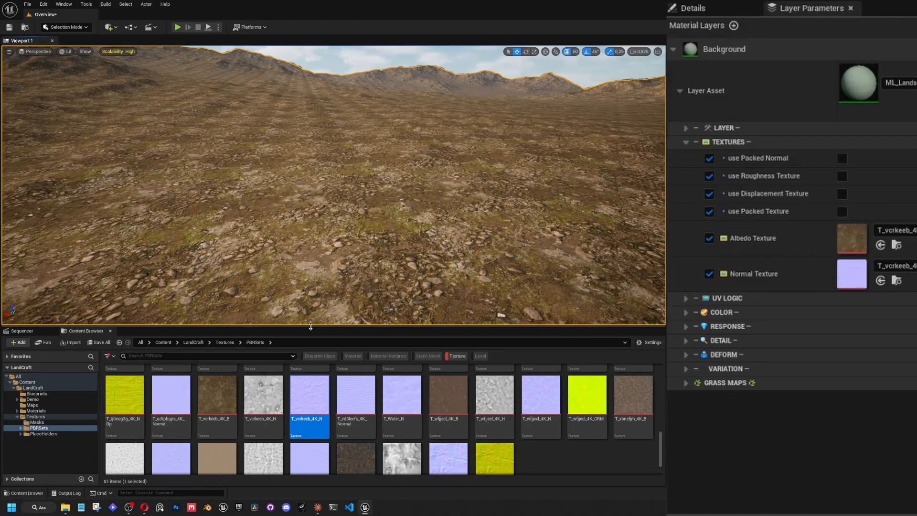
{"action": "left_click_drag", "start_coordinate": [310, 326], "coordinate": [310, 343]}
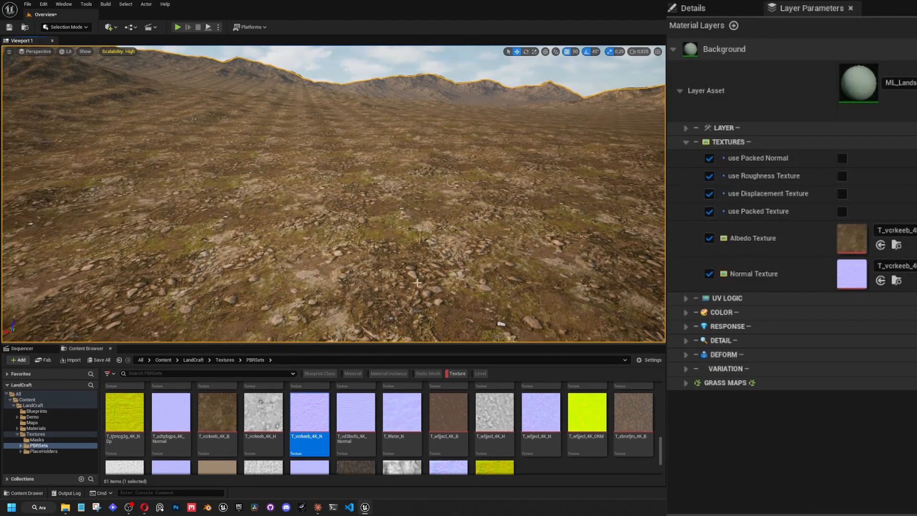
Examine the ground's texture tiling and review the Background layer's LAYER and TEXTURES parameter groups.
{"action": "right_click_drag", "start_coordinate": [430, 206], "coordinate": [630, 166]}
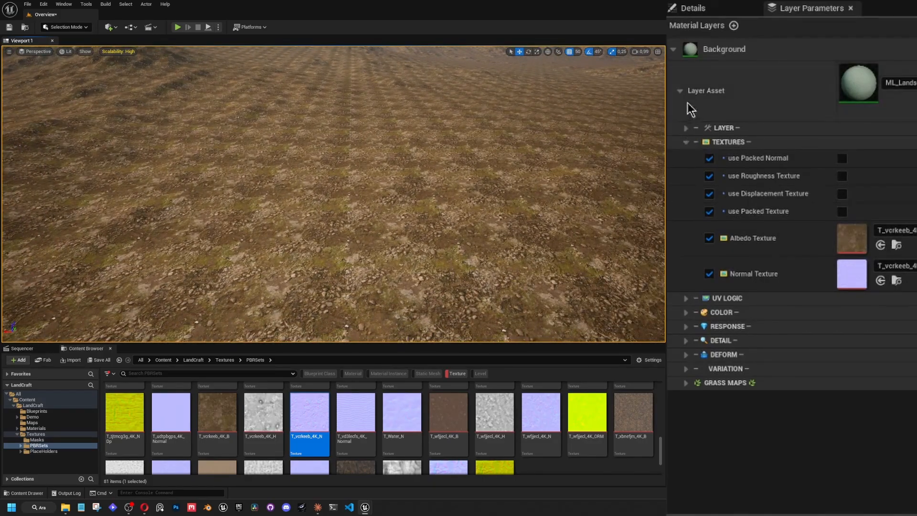
{"action": "left_click", "coordinate": [685, 142]}
{"action": "left_click", "coordinate": [685, 128]}
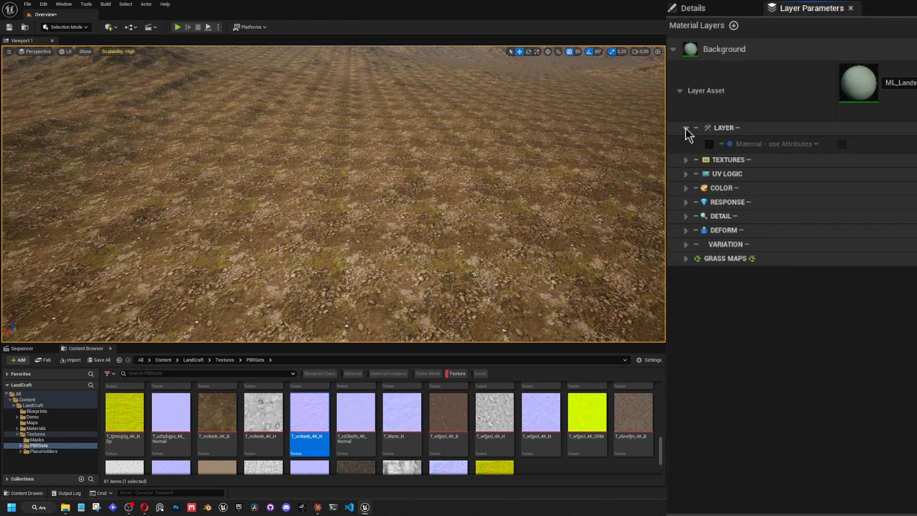
{"action": "left_click", "coordinate": [685, 128]}
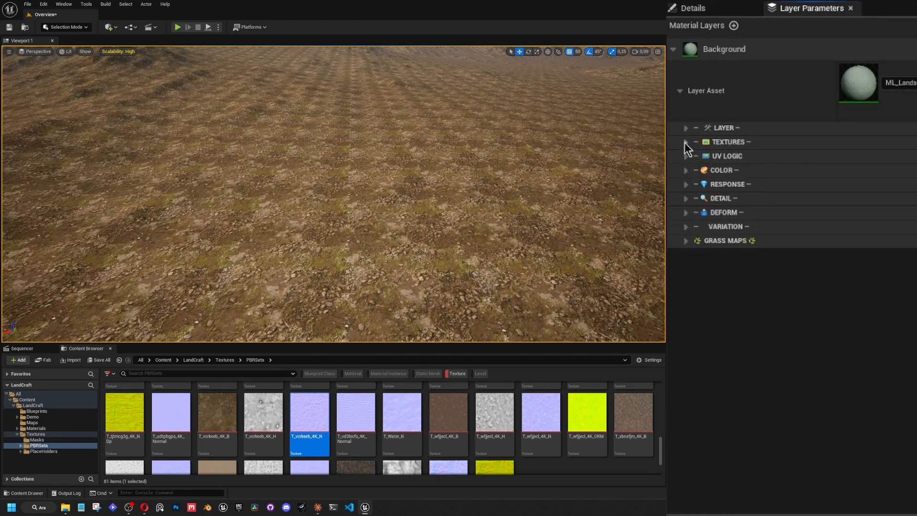
{"action": "left_click", "coordinate": [686, 142]}
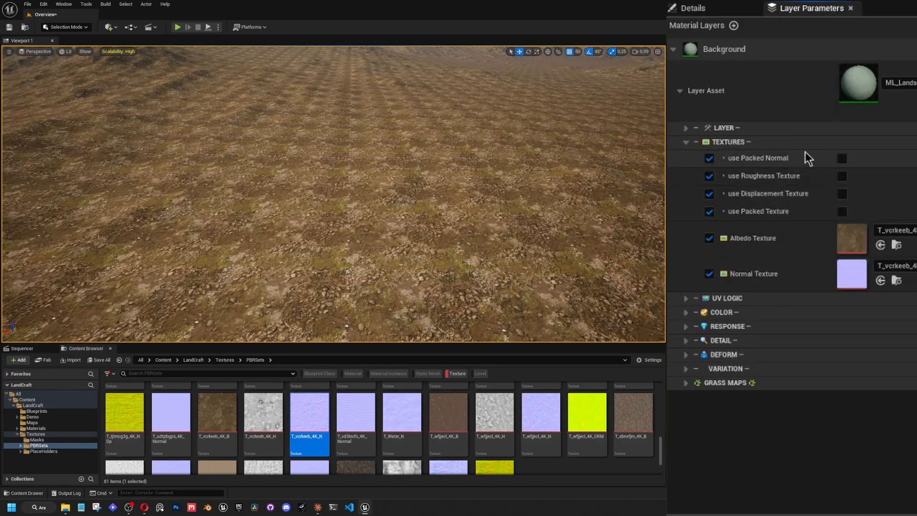
{"action": "left_click", "coordinate": [685, 142]}
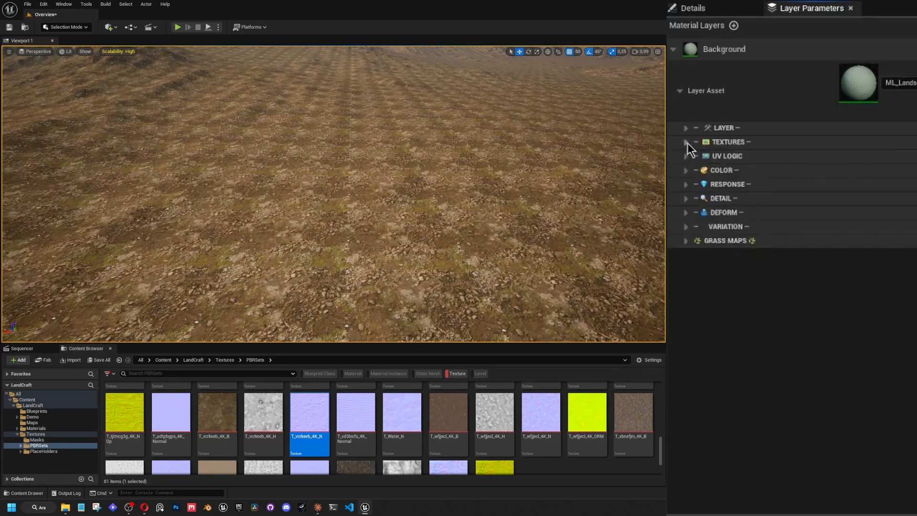
Enable the Scale override in the Background layer's UV LOGIC group and set Scale to 10.
{"action": "left_click", "coordinate": [687, 156]}
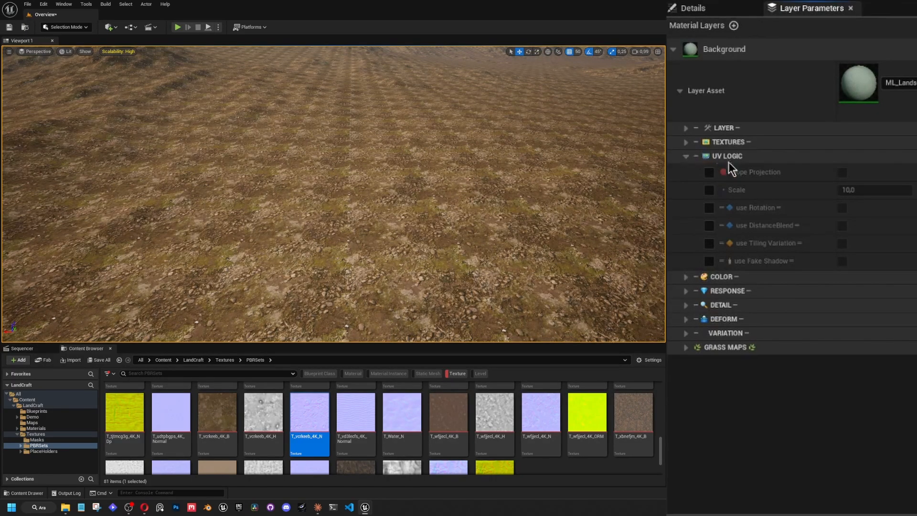
{"action": "left_click", "coordinate": [708, 190]}
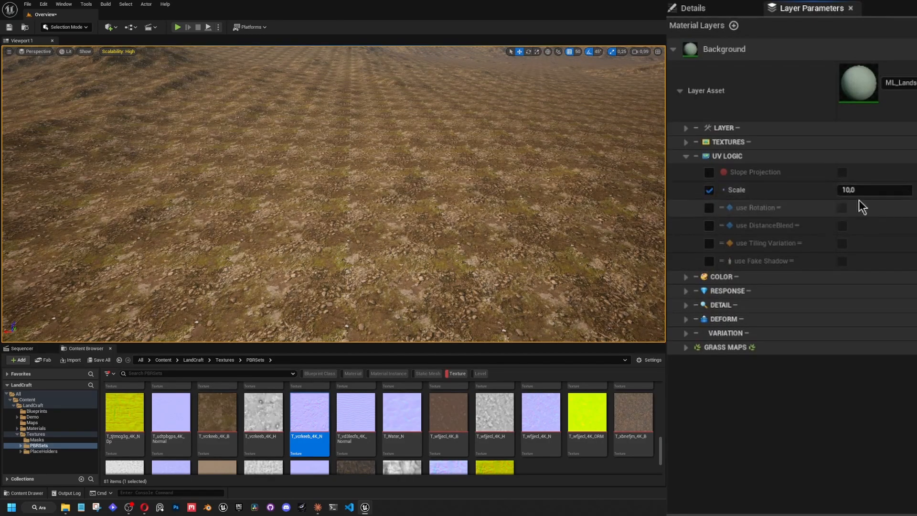
{"action": "mouse_move", "coordinate": [859, 190]}
{"action": "left_mouse_down"}
{"action": "mouse_move", "coordinate": [874, 190]}
{"action": "mouse_move", "coordinate": [857, 190]}
{"action": "left_mouse_up"}
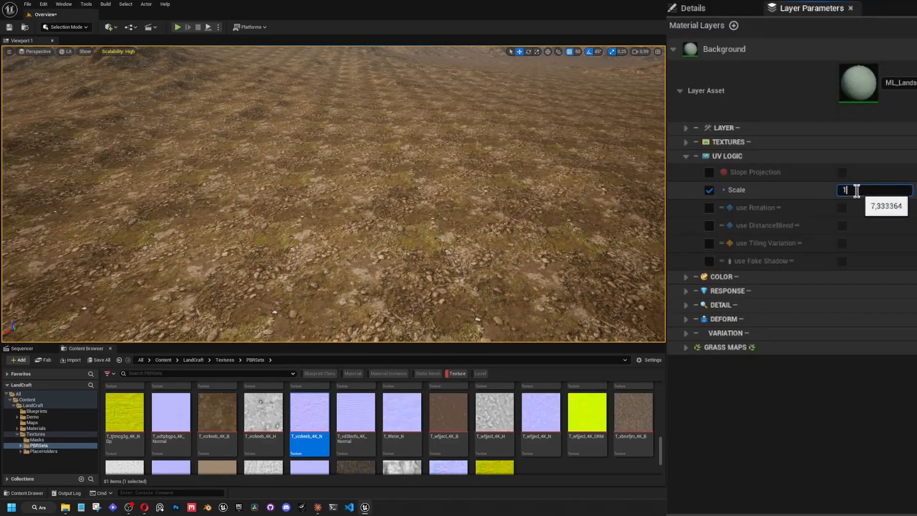
{"action": "type", "text": "0"}
{"action": "key", "text": "Return"}
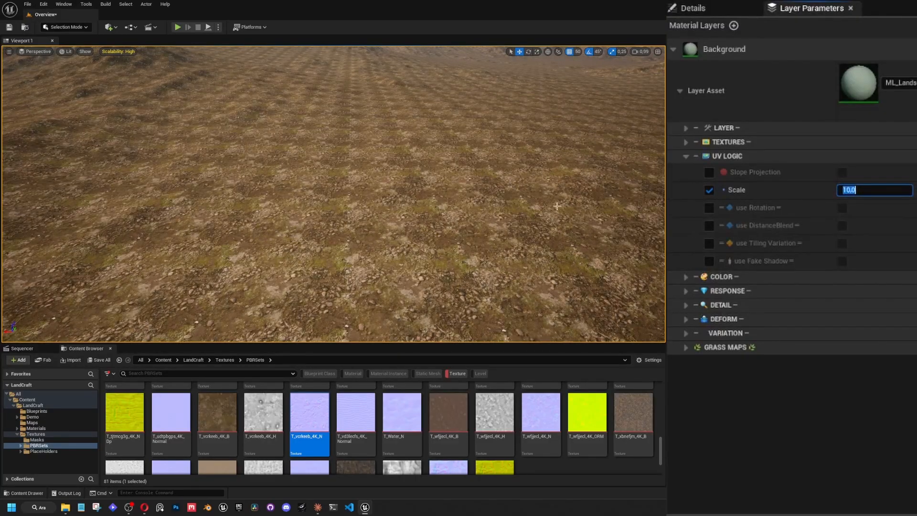
Enable the use DistanceBlend override, turn the option on, and examine the distant terrain.
{"action": "right_click_drag", "start_coordinate": [556, 206], "coordinate": [442, 75]}
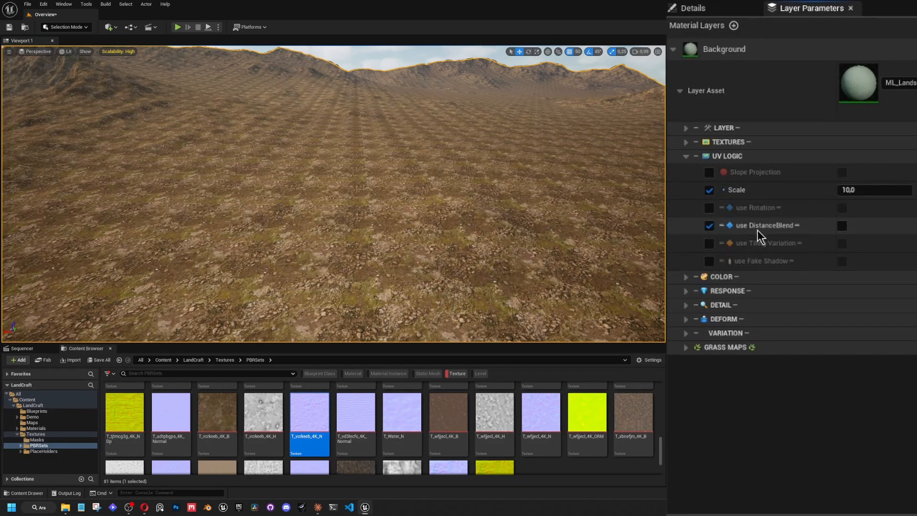
{"action": "left_click", "coordinate": [843, 226]}
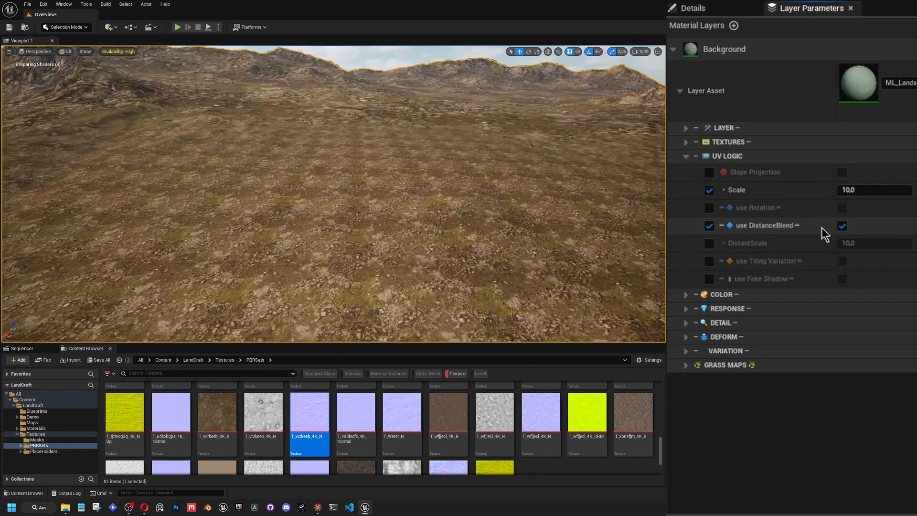
{"action": "right_click_drag", "start_coordinate": [333, 193], "coordinate": [277, 180]}
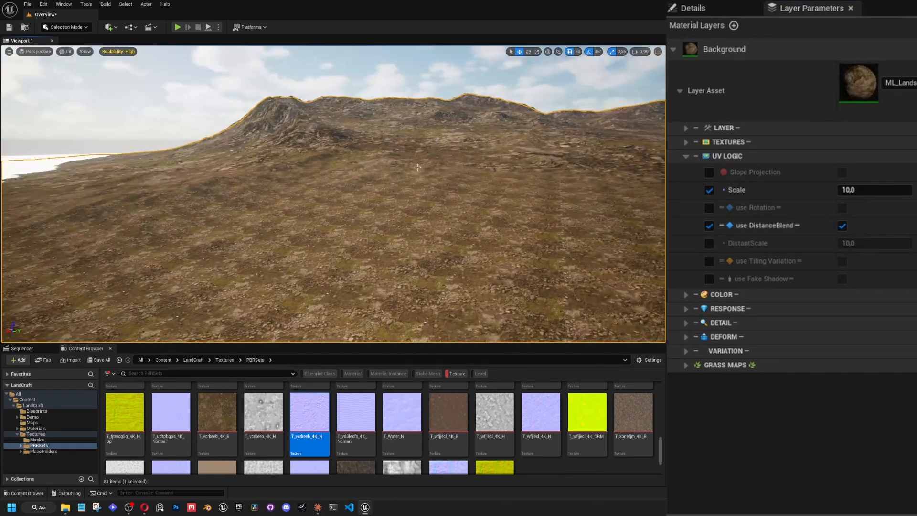
{"action": "key", "text": "w"}
{"action": "right_click_drag", "start_coordinate": [400, 190], "coordinate": [413, 132]}
{"action": "scroll", "coordinate": [415, 158], "scroll_direction": "up", "scroll_amount": 3}
{"action": "right_click_drag", "start_coordinate": [489, 92], "coordinate": [505, 109]}
{"action": "key", "text": "w"}
{"action": "key", "text": "w"}
Enable the use Rotation and DistantScale overrides, set DistantScale to 4, and examine the distant terrain.
{"action": "left_click", "coordinate": [709, 243]}
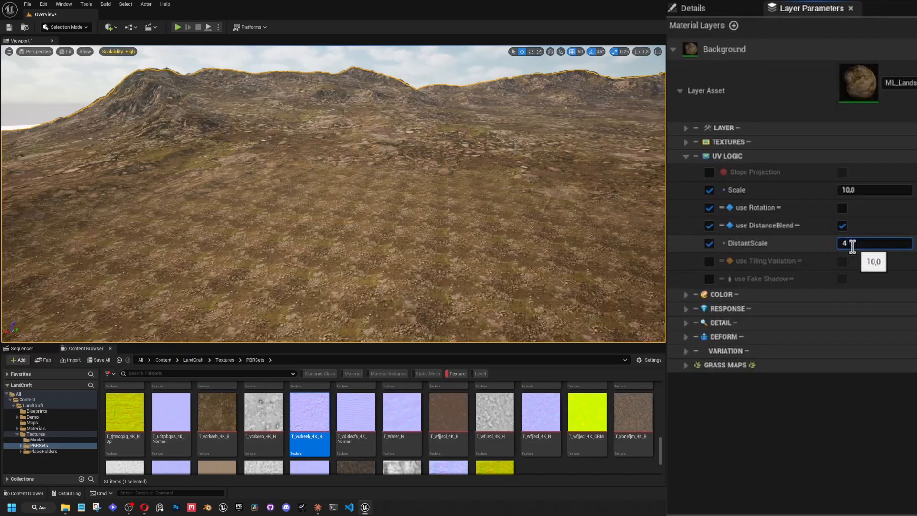
{"action": "right_click_drag", "start_coordinate": [477, 201], "coordinate": [496, 171]}
{"action": "scroll", "coordinate": [580, 179], "scroll_direction": "up", "scroll_amount": 2}
{"action": "scroll", "coordinate": [461, 173], "scroll_direction": "down", "scroll_amount": 1}
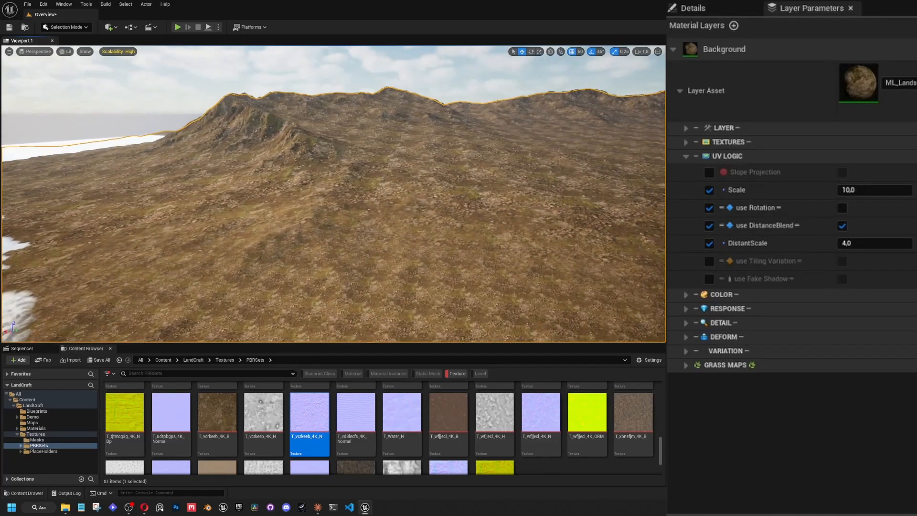
{"action": "right_click_drag", "start_coordinate": [366, 155], "coordinate": [390, 165]}
{"action": "scroll", "coordinate": [371, 162], "scroll_direction": "down", "scroll_amount": 3}
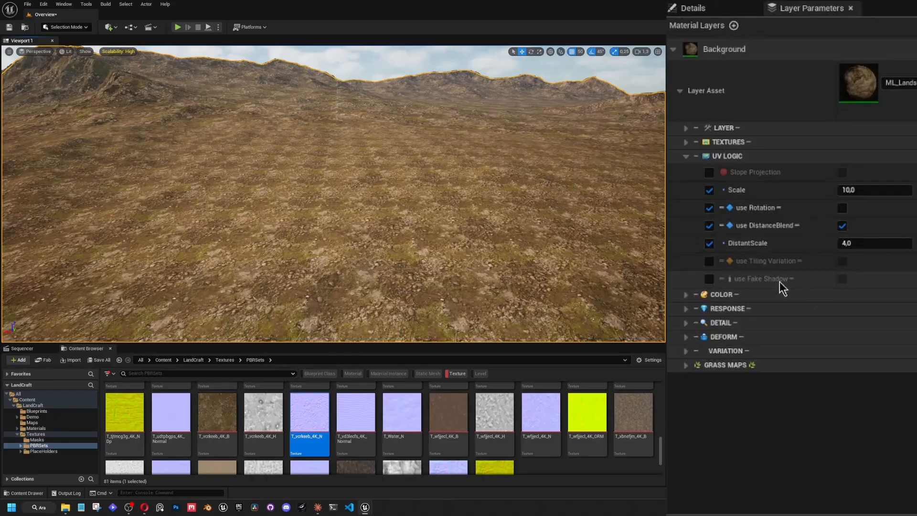
Turn on use Tiling Variation and enable overrides for its Rotation, Voronoi Scale, Voronoi Alpha Curve, Voronoi Offset Amount and use Distant Tiling Variation parameters.
{"action": "left_click", "coordinate": [709, 261]}
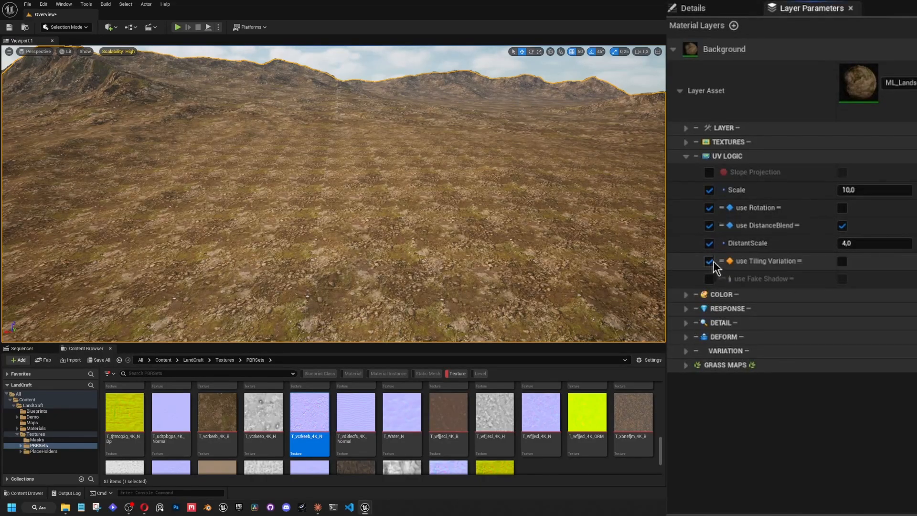
{"action": "left_click", "coordinate": [842, 261]}
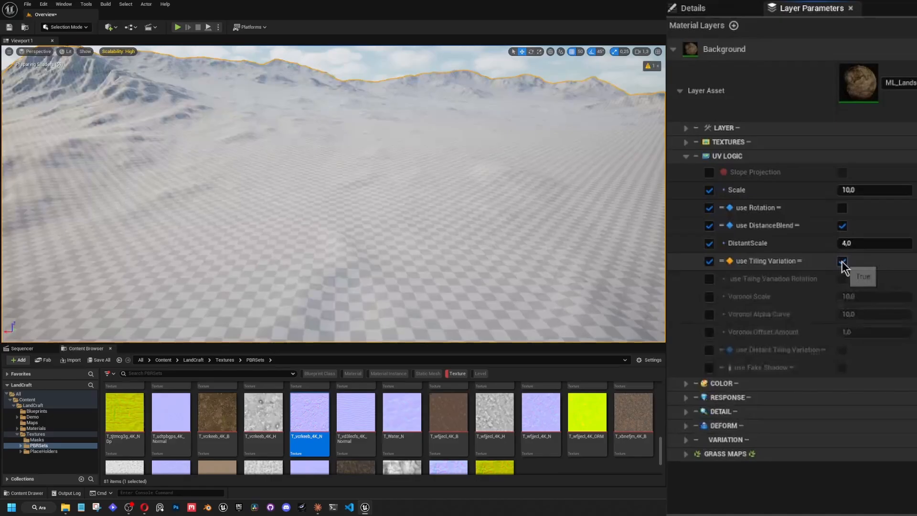
{"action": "left_click", "coordinate": [709, 279]}
{"action": "left_click", "coordinate": [709, 297]}
{"action": "left_click", "coordinate": [710, 315]}
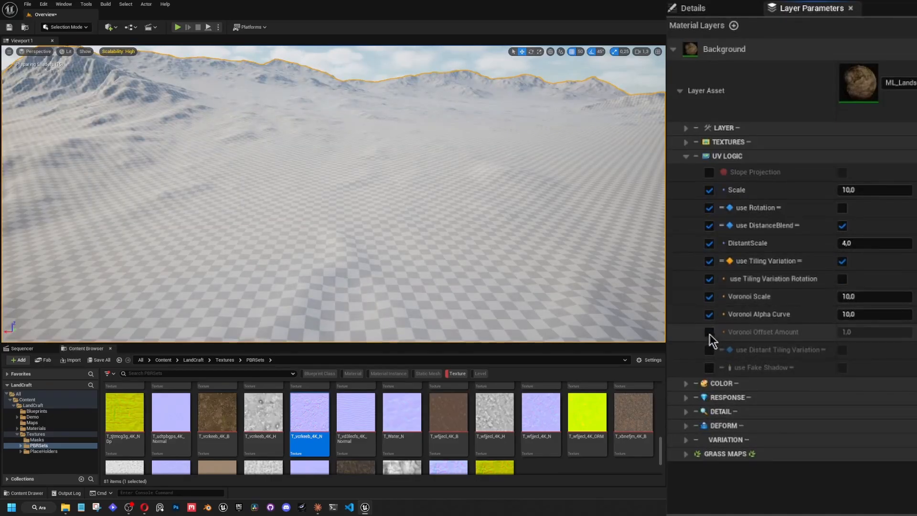
{"action": "left_click", "coordinate": [709, 333]}
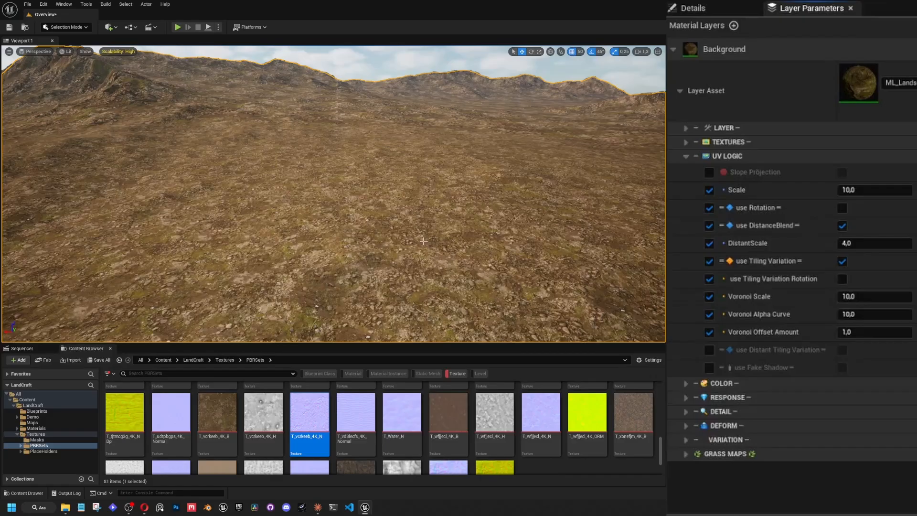
{"action": "right_click_drag", "start_coordinate": [423, 238], "coordinate": [340, 166]}
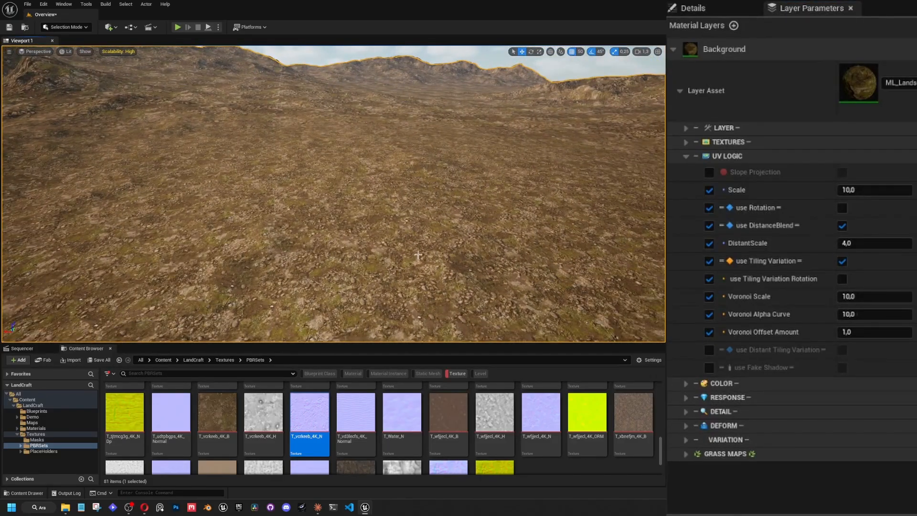
{"action": "right_click_drag", "start_coordinate": [447, 213], "coordinate": [481, 129]}
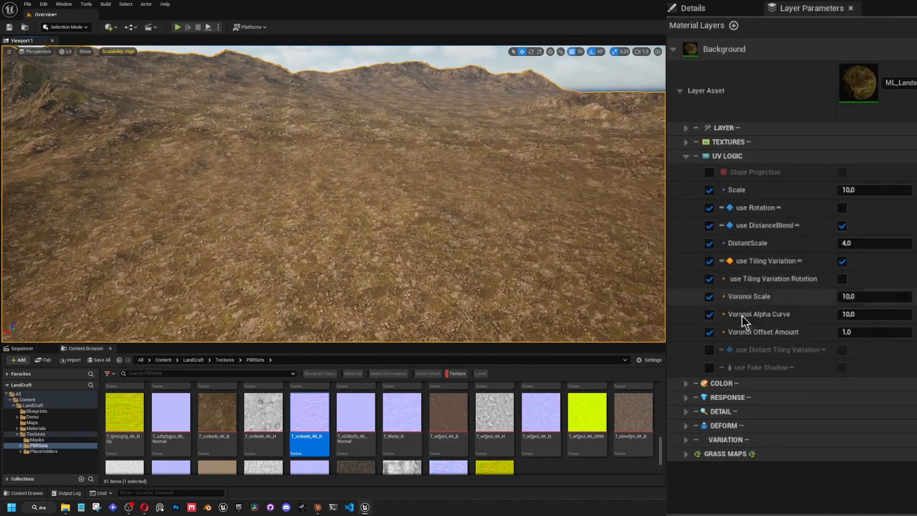
{"action": "left_click", "coordinate": [710, 350]}
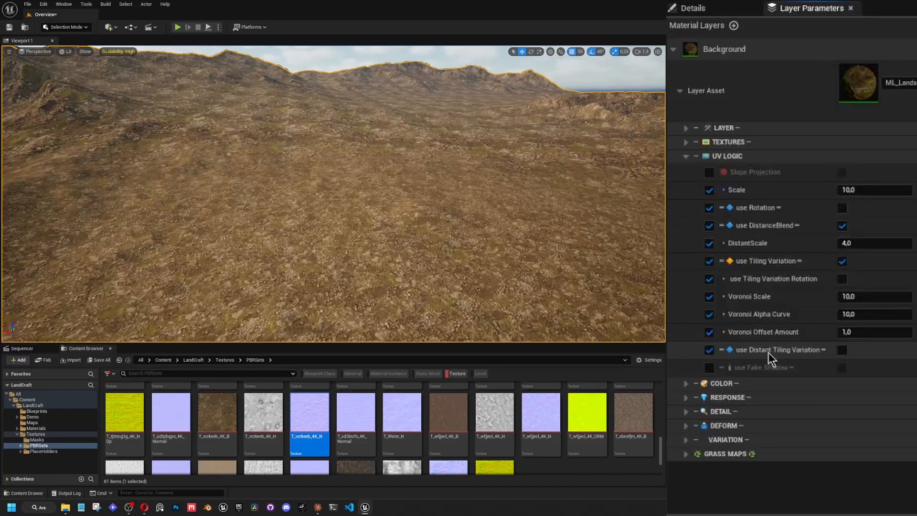
Compare the ground up close with use Tiling Variation switched off and back on.
{"action": "right_click_drag", "start_coordinate": [449, 201], "coordinate": [407, 260]}
{"action": "scroll", "coordinate": [397, 193], "scroll_direction": "down", "scroll_amount": 4}
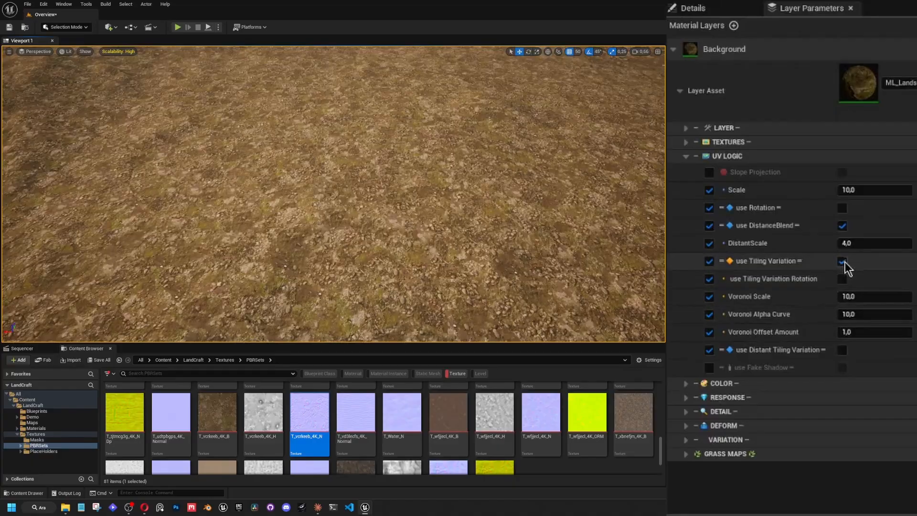
{"action": "left_click", "coordinate": [842, 261]}
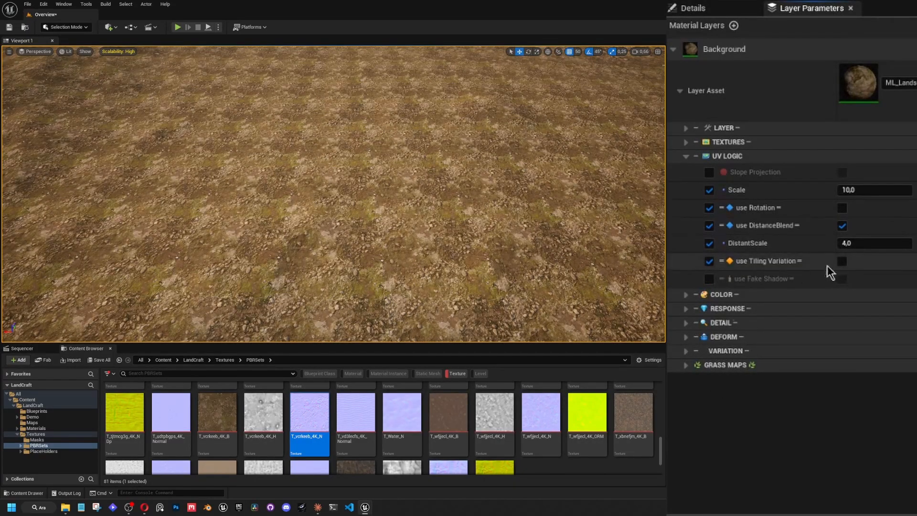
{"action": "left_click", "coordinate": [841, 261]}
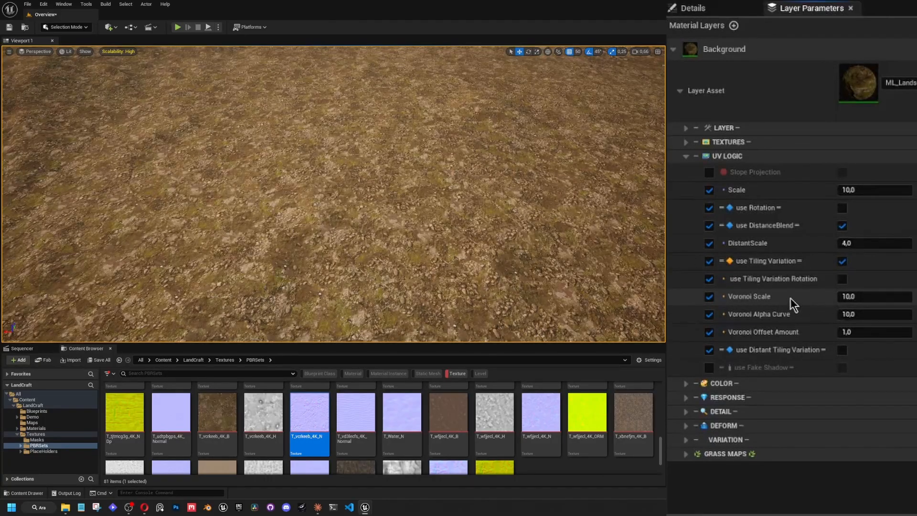
{"action": "right_click_drag", "start_coordinate": [621, 228], "coordinate": [597, 219]}
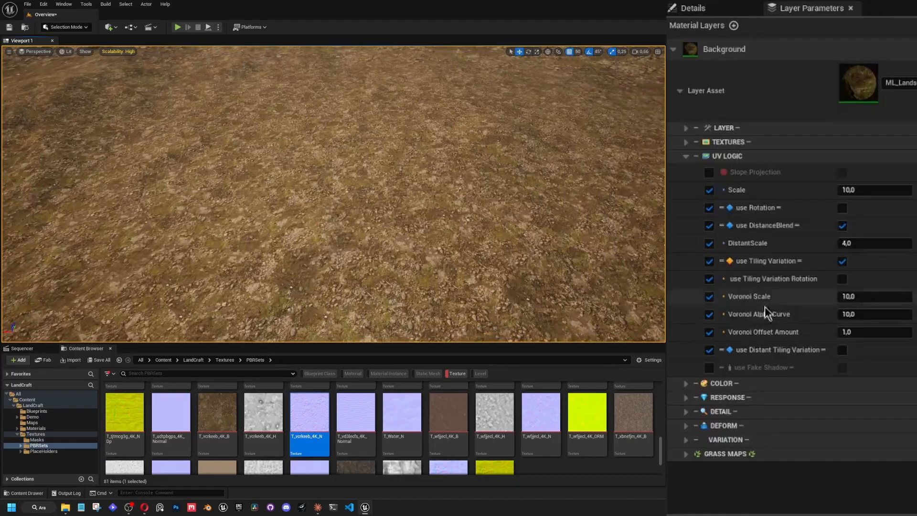
Try several Voronoi Scale values for the tiling variation and settle on 4.
{"action": "mouse_move", "coordinate": [851, 296]}
{"action": "left_mouse_down"}
{"action": "mouse_move", "coordinate": [872, 296]}
{"action": "mouse_move", "coordinate": [863, 297]}
{"action": "left_mouse_up"}
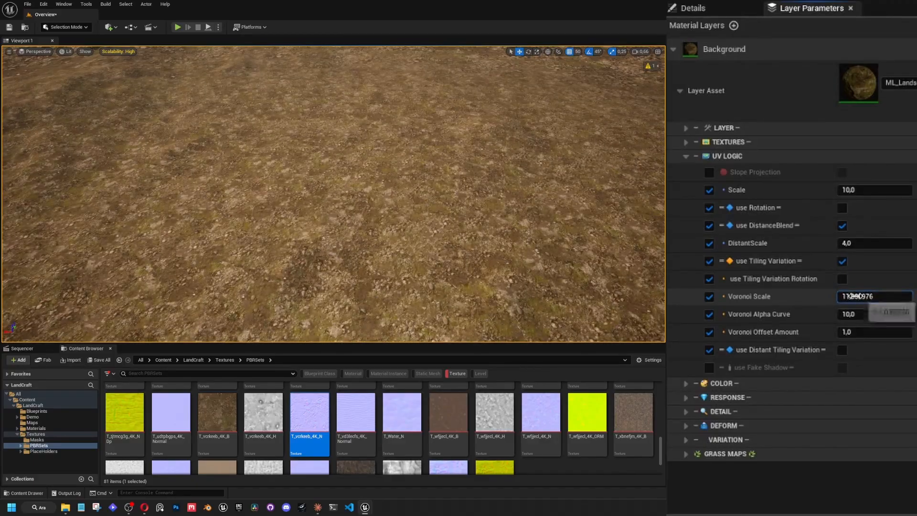
{"action": "left_click", "coordinate": [854, 296]}
{"action": "type", "text": "4"}
{"action": "key", "text": "Return"}
{"action": "type", "text": "2"}
{"action": "key", "text": "Return"}
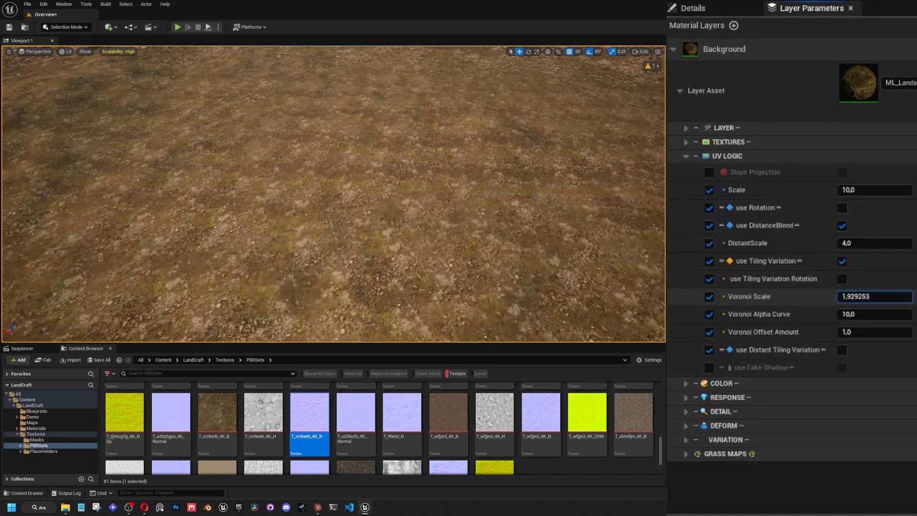
{"action": "left_click_drag", "start_coordinate": [869, 296], "coordinate": [864, 296]}
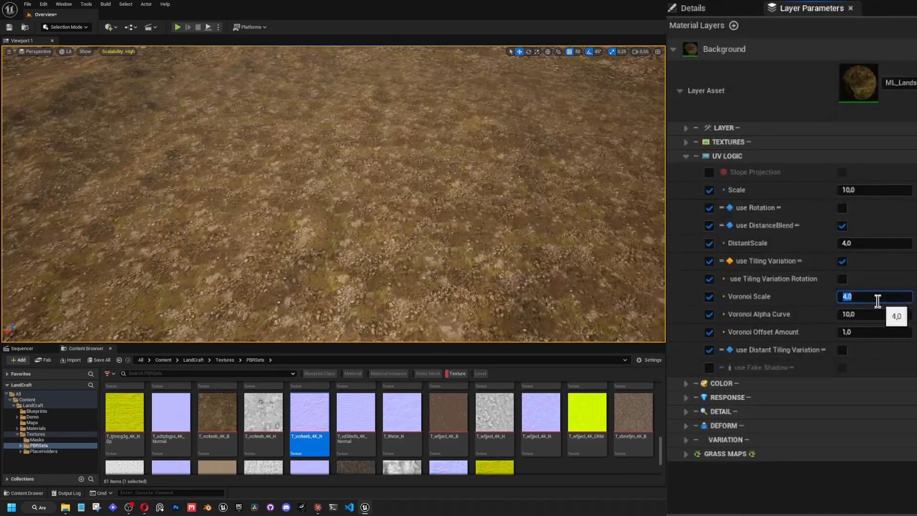
{"action": "right_click", "coordinate": [510, 231]}
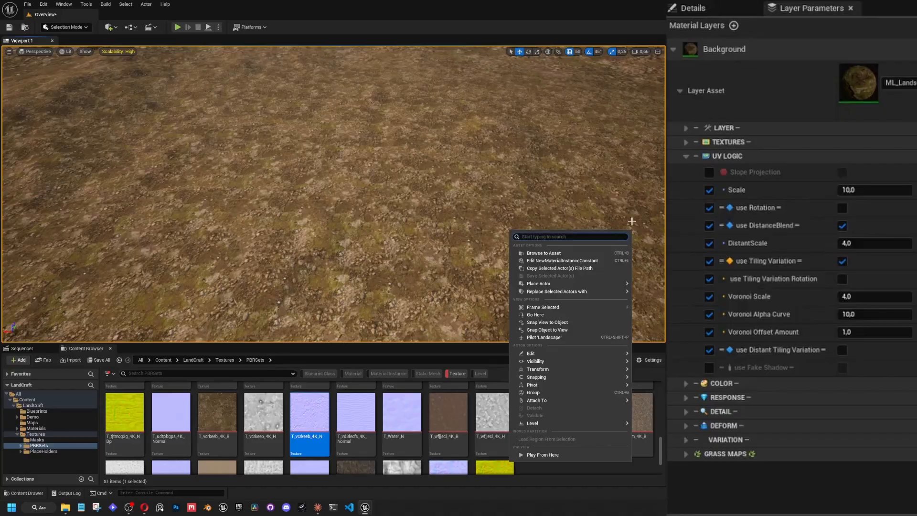
{"action": "left_click", "coordinate": [592, 203]}
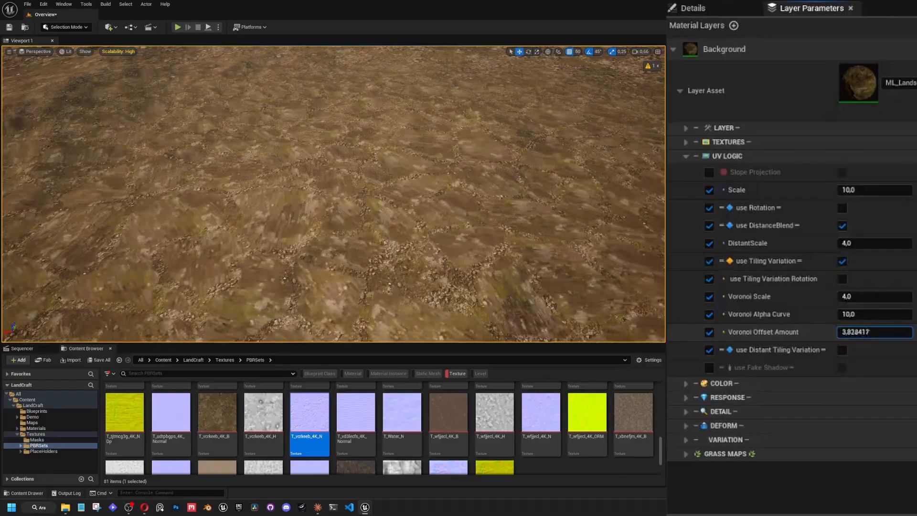
Adjust Voronoi Offset Amount to about 3.67 and examine the tiling across the landscape.
{"action": "left_click_drag", "start_coordinate": [874, 332], "coordinate": [864, 332]}
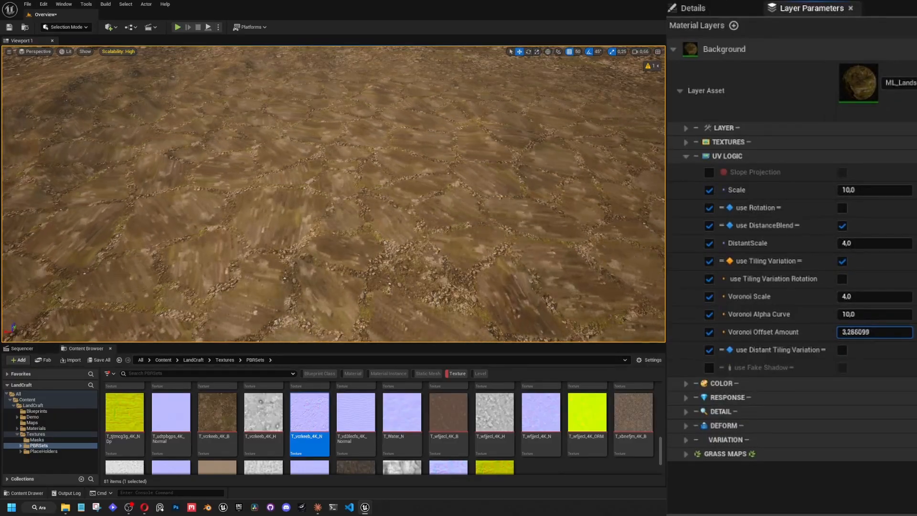
{"action": "key", "text": "w"}
{"action": "right_click_drag", "start_coordinate": [589, 251], "coordinate": [589, 251]}
{"action": "scroll", "coordinate": [589, 251], "scroll_direction": "down", "scroll_amount": 1}
{"action": "right_click_drag", "start_coordinate": [606, 287], "coordinate": [606, 287]}
{"action": "scroll", "coordinate": [607, 287], "scroll_direction": "up", "scroll_amount": 4}
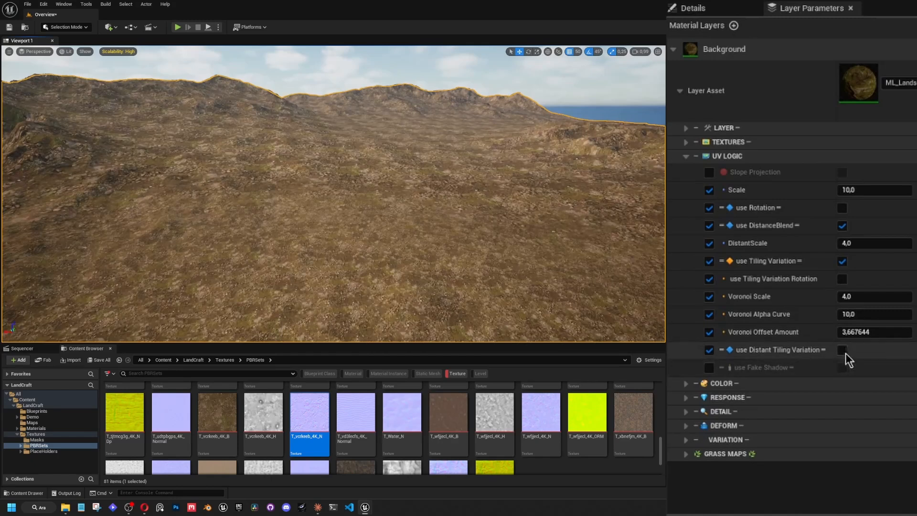
Turn on use Distant Tiling Variation and enable the Distant Voronoi Offset Amount and Distant Voronoi Scale overrides.
{"action": "left_click", "coordinate": [842, 351]}
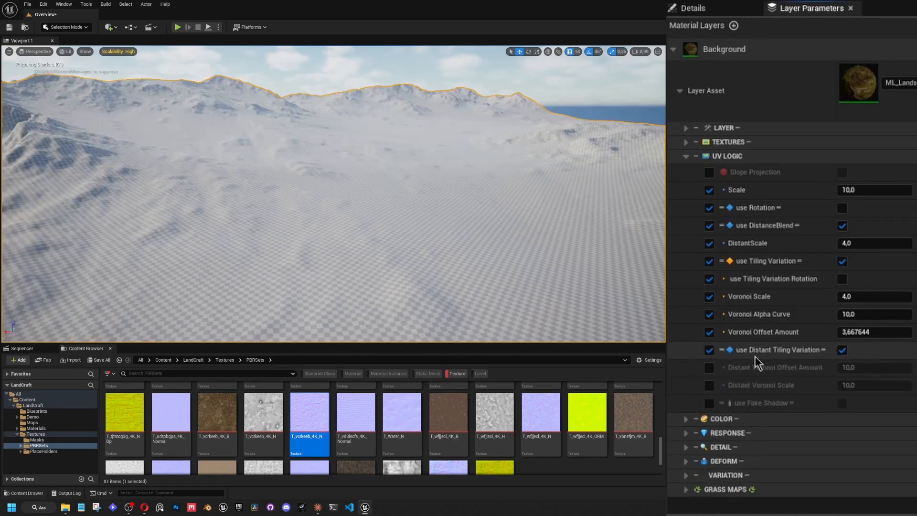
{"action": "left_click", "coordinate": [709, 368]}
{"action": "left_click", "coordinate": [709, 385]}
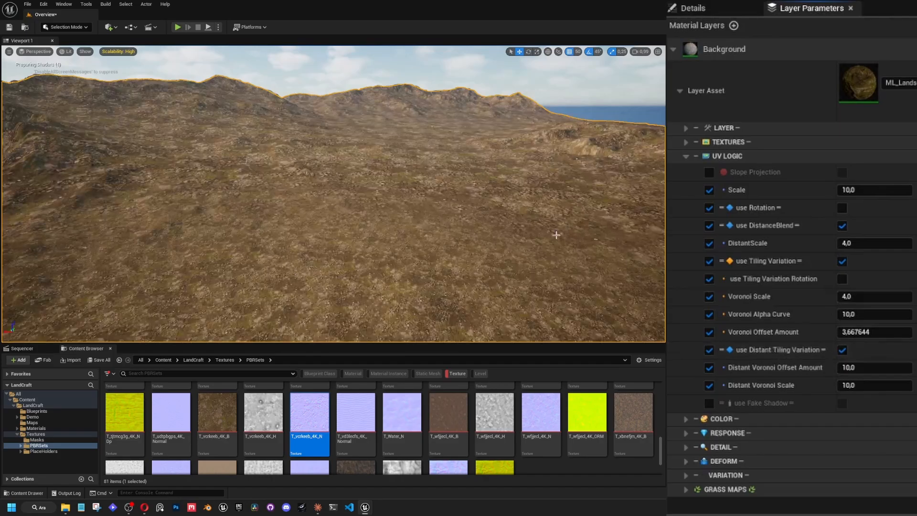
Set Distant Voronoi Offset Amount to about 18.77 and Distant Voronoi Scale to about 5.2 in the Background layer's UV LOGIC.
{"action": "left_click", "coordinate": [855, 372]}
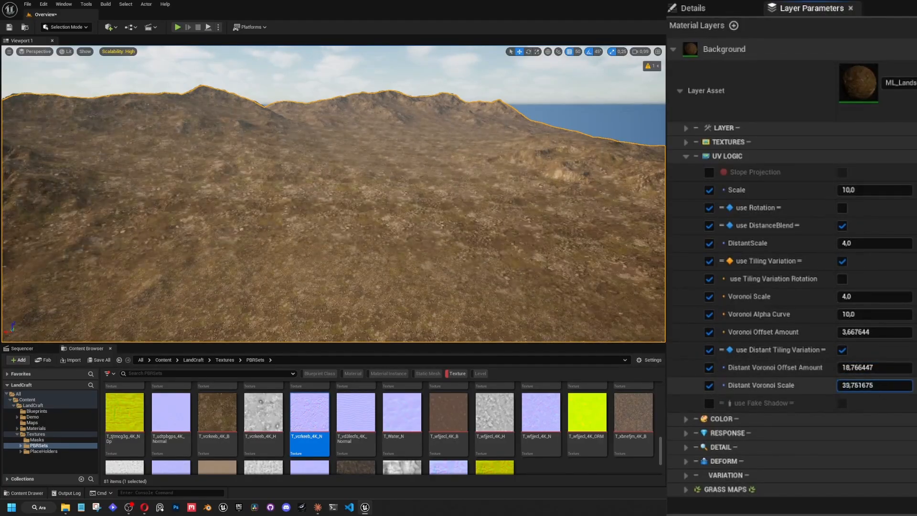
{"action": "left_click_drag", "start_coordinate": [873, 385], "coordinate": [852, 385]}
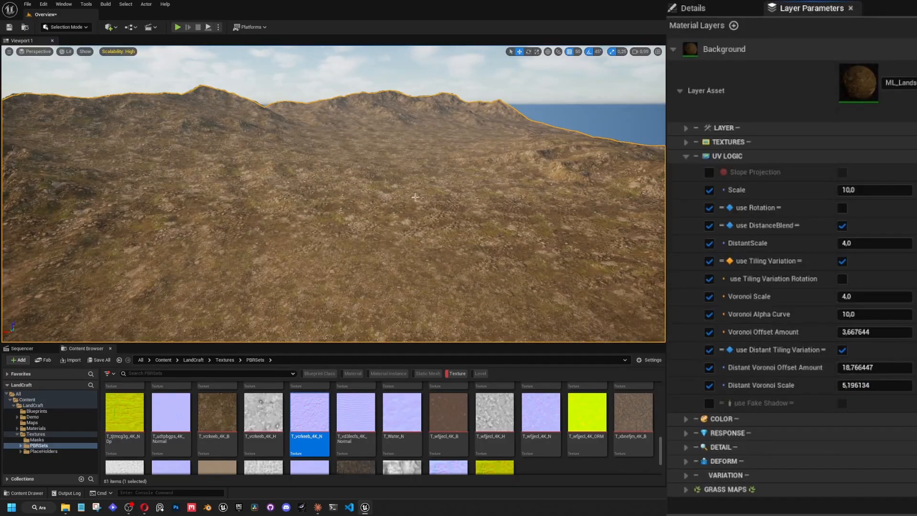
{"action": "key", "text": "s"}
{"action": "scroll", "coordinate": [415, 197], "scroll_direction": "up", "scroll_amount": 4}
{"action": "right_click_drag", "start_coordinate": [415, 196], "coordinate": [394, 208]}
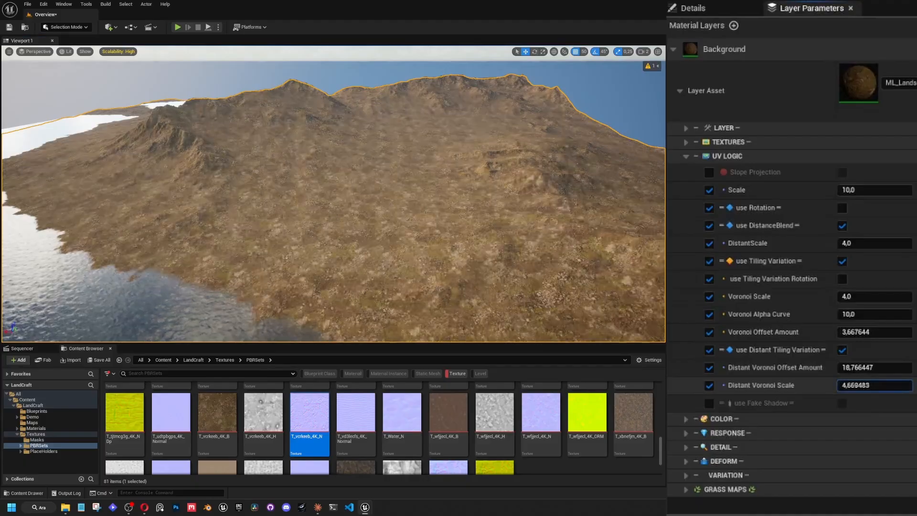
Lower Distant Voronoi Scale to about 3.11 and check the landscape's tiling from near and far.
{"action": "left_click_drag", "start_coordinate": [874, 385], "coordinate": [867, 385]}
{"action": "right_click_drag", "start_coordinate": [410, 200], "coordinate": [393, 246]}
{"action": "key", "text": "s"}
{"action": "scroll", "coordinate": [387, 205], "scroll_direction": "up", "scroll_amount": 1}
{"action": "key", "text": "w"}
{"action": "scroll", "coordinate": [365, 200], "scroll_direction": "down", "scroll_amount": 1}
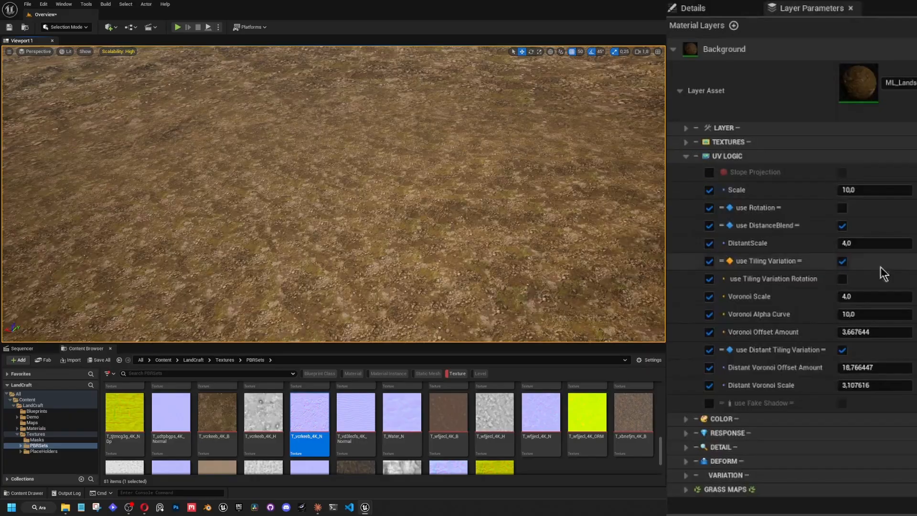
Enable the use Fake Shadow override in UV LOGIC.
{"action": "right_click_drag", "start_coordinate": [405, 210], "coordinate": [406, 193]}
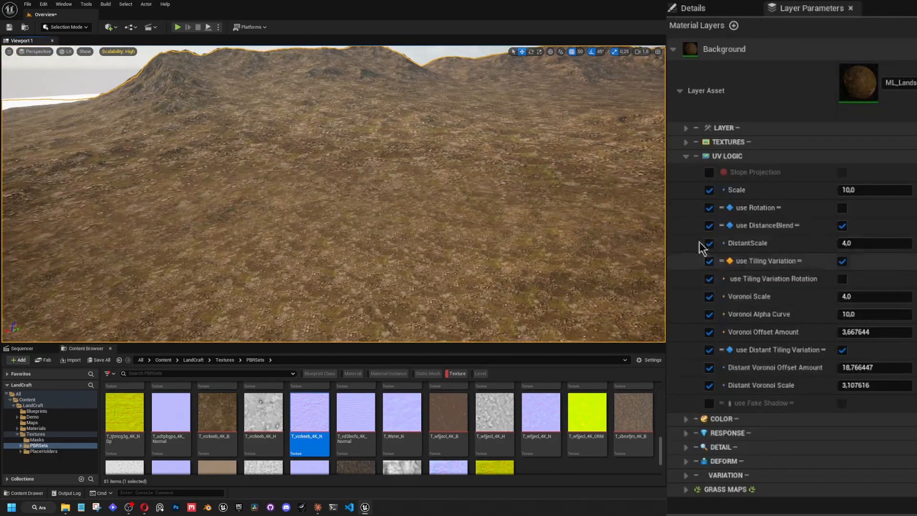
{"action": "left_click", "coordinate": [709, 403]}
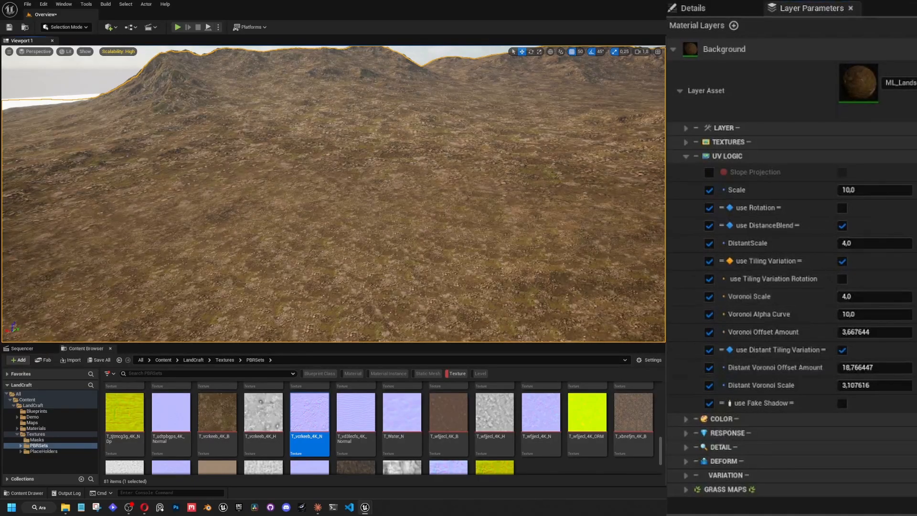
{"action": "right_click_drag", "start_coordinate": [333, 193], "coordinate": [327, 215]}
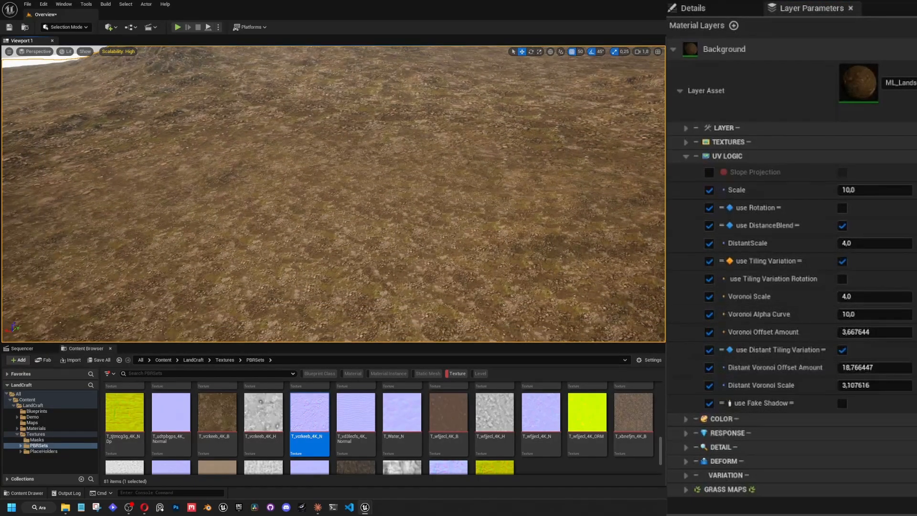
Turn on use Displacement Texture and assign T_vcrkeeb_4K_H as the Background layer's Displacement Texture.
{"action": "left_click", "coordinate": [686, 142]}
{"action": "left_click", "coordinate": [893, 245]}
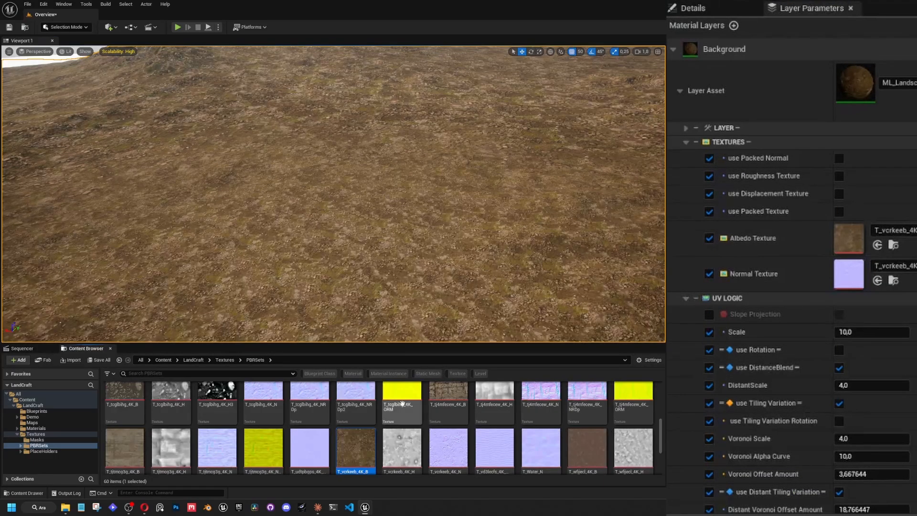
{"action": "left_click", "coordinate": [405, 452]}
{"action": "scroll", "coordinate": [396, 436], "scroll_direction": "down", "scroll_amount": 2}
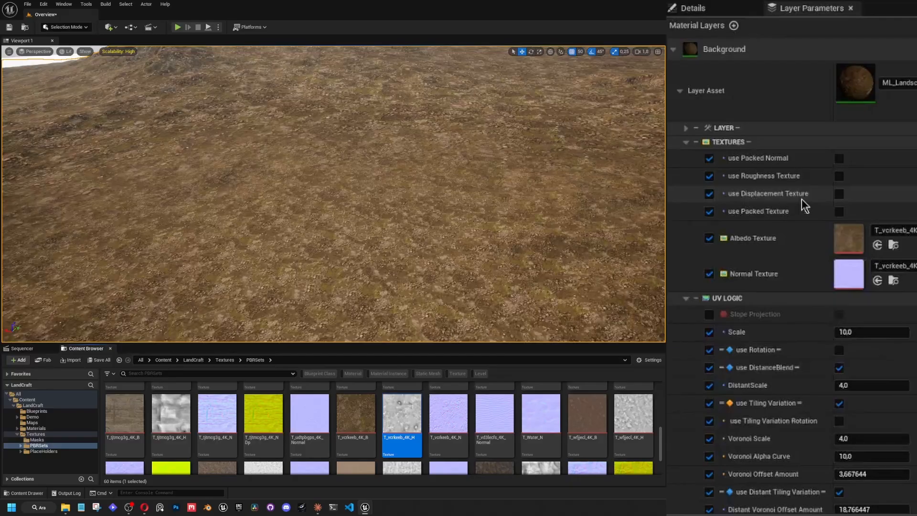
{"action": "left_click", "coordinate": [839, 193]}
{"action": "left_click", "coordinate": [709, 309]}
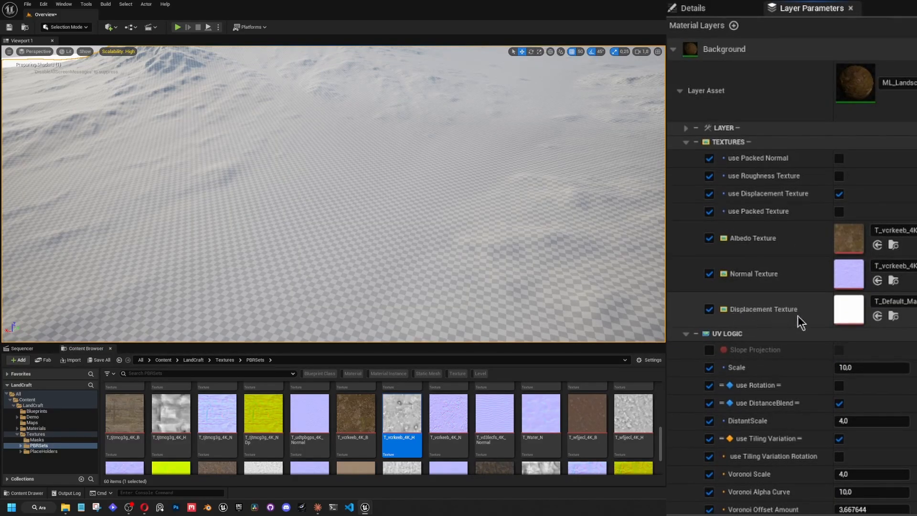
{"action": "left_click_drag", "start_coordinate": [402, 415], "coordinate": [847, 308]}
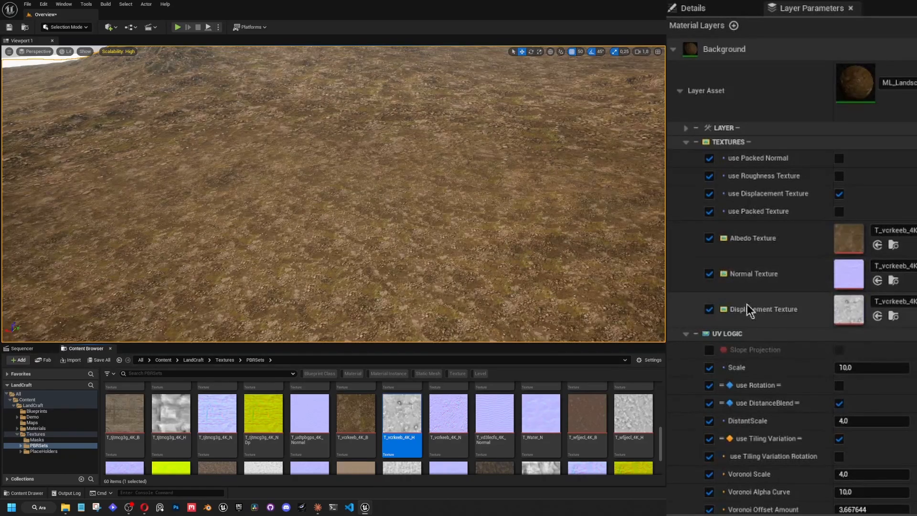
{"action": "left_click", "coordinate": [685, 142]}
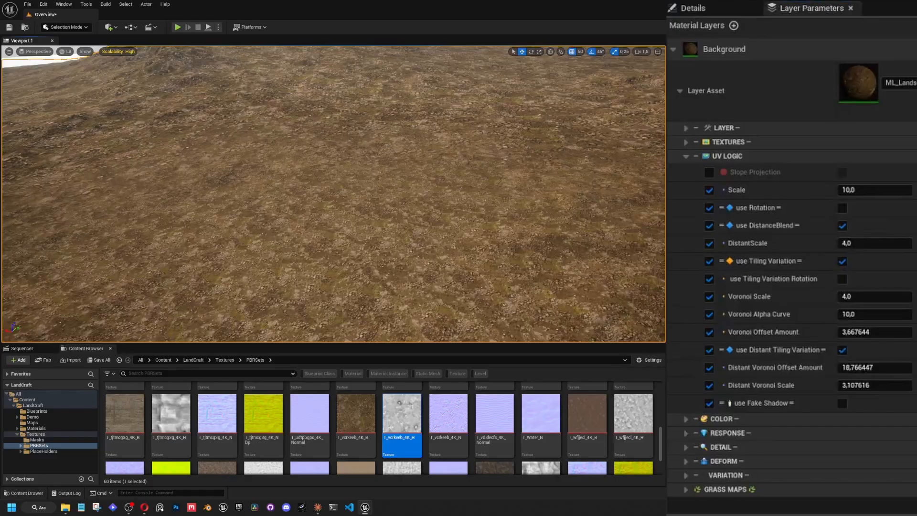
Examine the ground surface up close from several angles.
{"action": "key", "text": "w"}
{"action": "scroll", "coordinate": [333, 194], "scroll_direction": "down", "scroll_amount": 3}
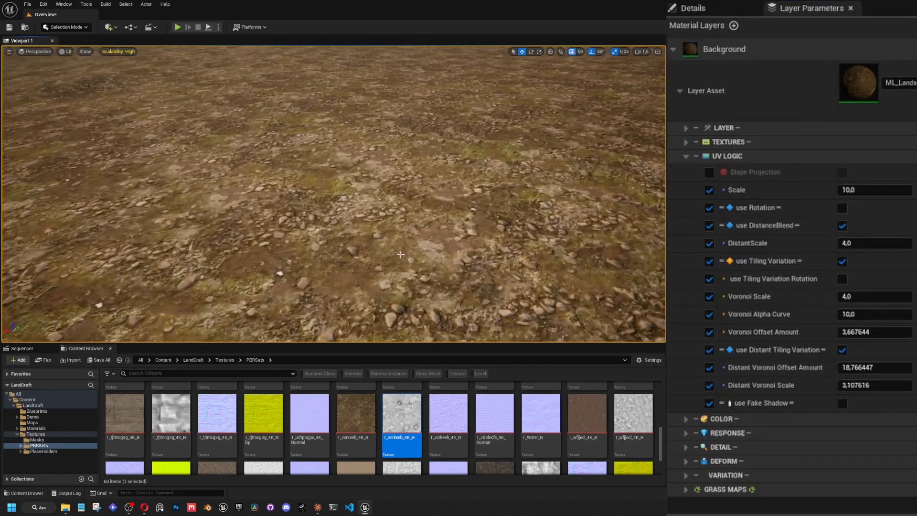
{"action": "right_click_drag", "start_coordinate": [334, 193], "coordinate": [343, 181]}
{"action": "scroll", "coordinate": [333, 194], "scroll_direction": "down", "scroll_amount": 3}
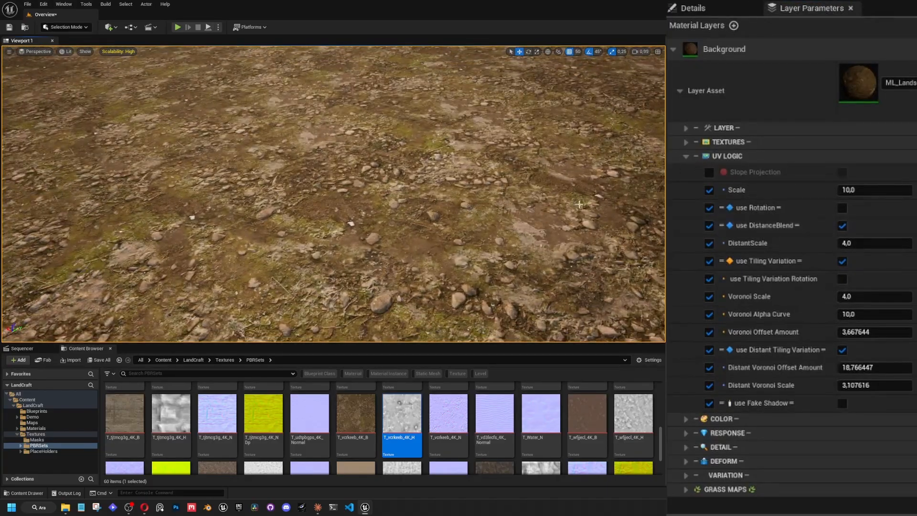
{"action": "right_click_drag", "start_coordinate": [573, 200], "coordinate": [592, 181]}
{"action": "right_click_drag", "start_coordinate": [333, 194], "coordinate": [224, 230]}
{"action": "scroll", "coordinate": [334, 194], "scroll_direction": "down", "scroll_amount": 1}
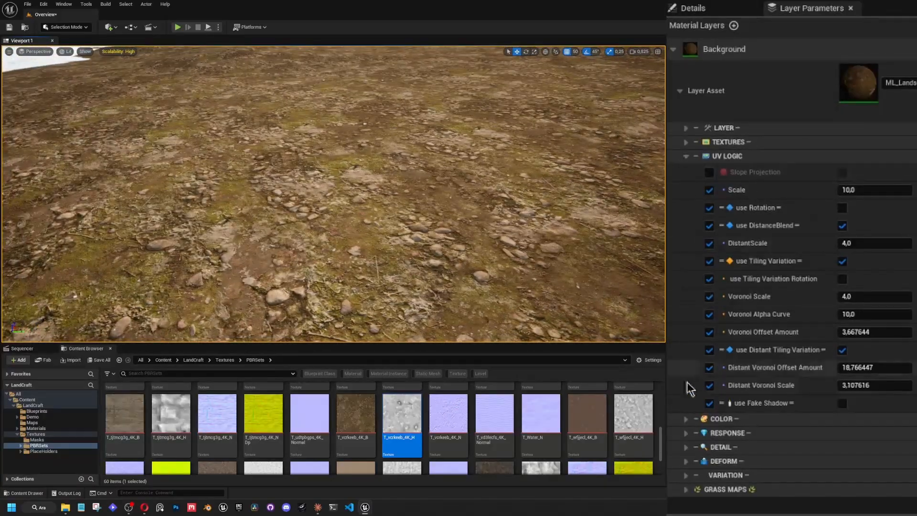
Enable the Displacement Amount and Displacement Contrast overrides in DEFORM, try about 4.42 and 1.97, and undo those value changes.
{"action": "left_click", "coordinate": [684, 462]}
{"action": "scroll", "coordinate": [701, 451], "scroll_direction": "down", "scroll_amount": 1}
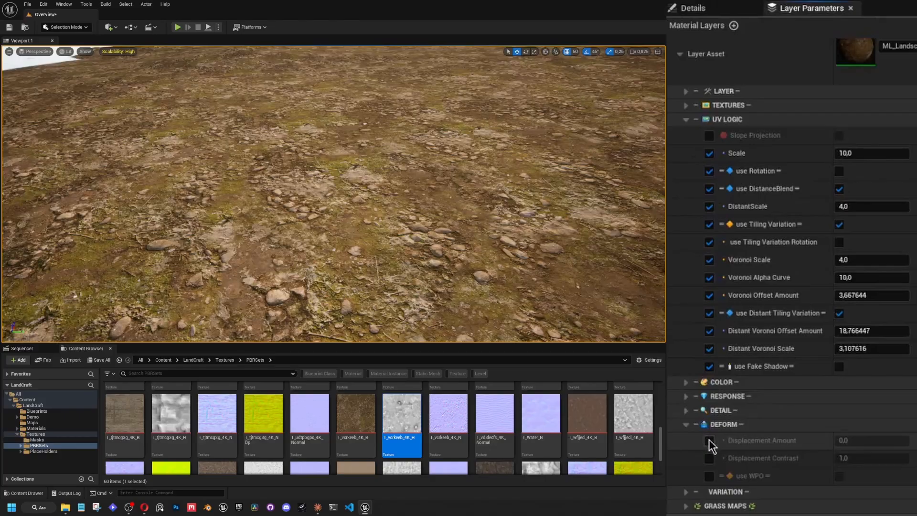
{"action": "left_click", "coordinate": [709, 441]}
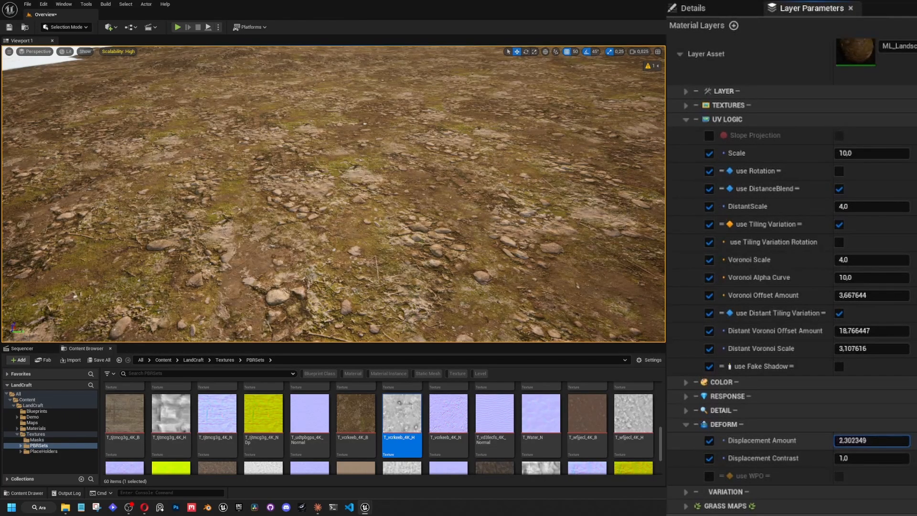
{"action": "left_click", "coordinate": [842, 459]}
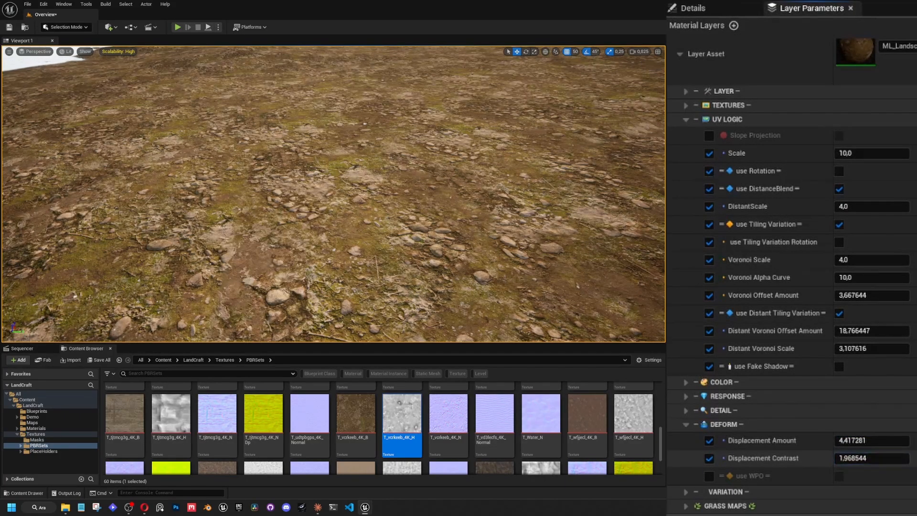
{"action": "key", "text": "ctrl+z"}
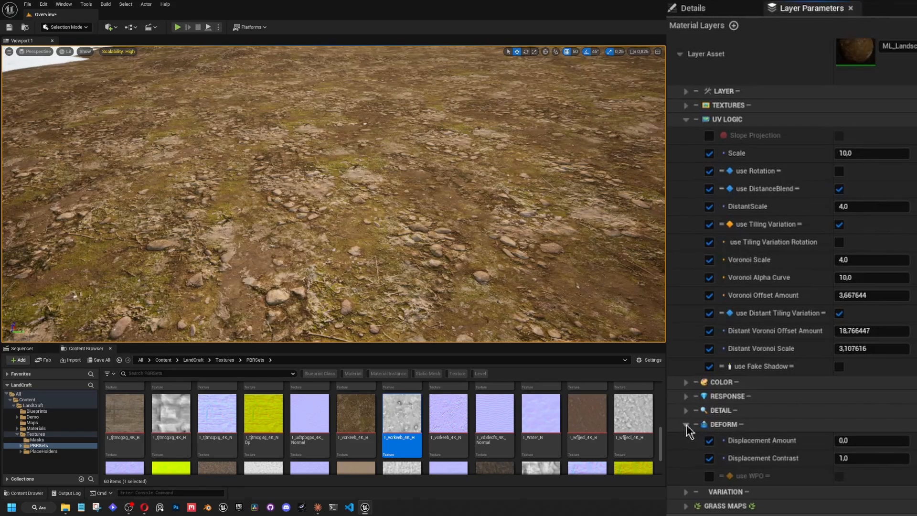
{"action": "left_click", "coordinate": [686, 425]}
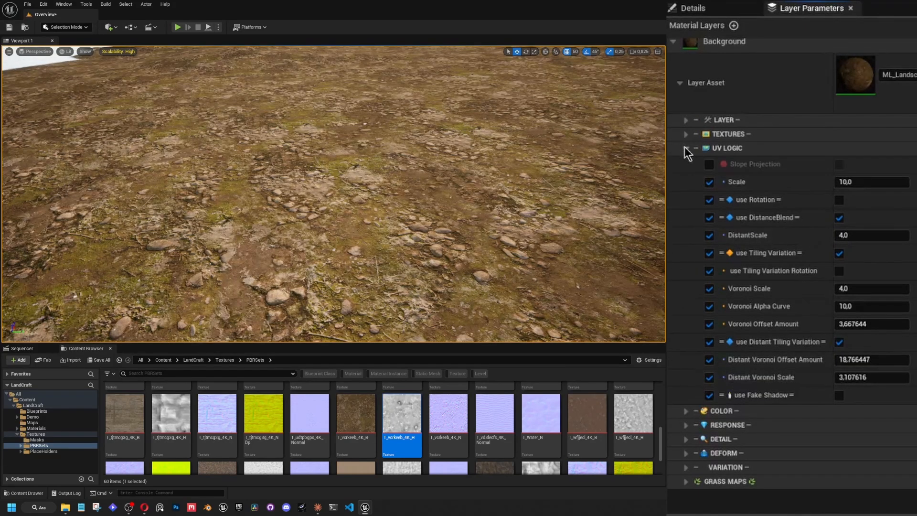
Turn on use Fake Shadow and enable the Shadow Height, Shadow Steps and Shadow Strength overrides.
{"action": "left_click", "coordinate": [839, 395]}
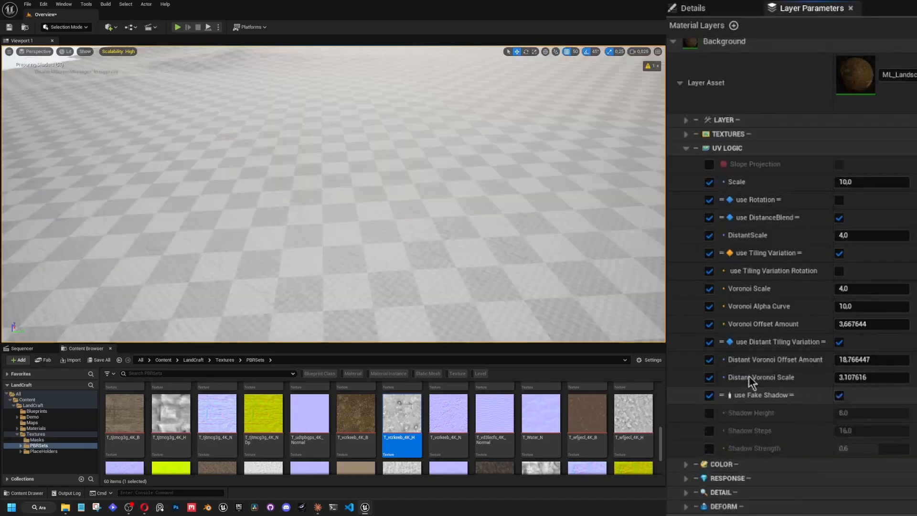
{"action": "left_click", "coordinate": [709, 412]}
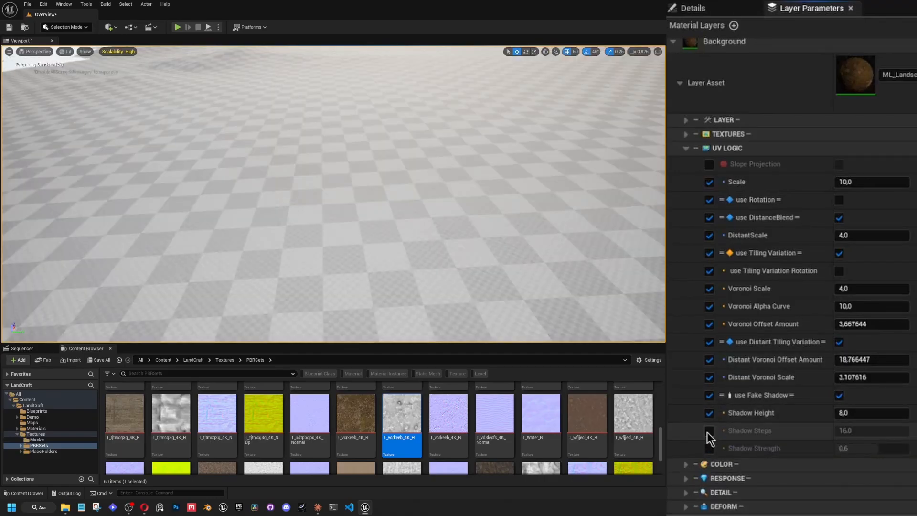
{"action": "left_click", "coordinate": [709, 430]}
{"action": "left_click", "coordinate": [709, 449]}
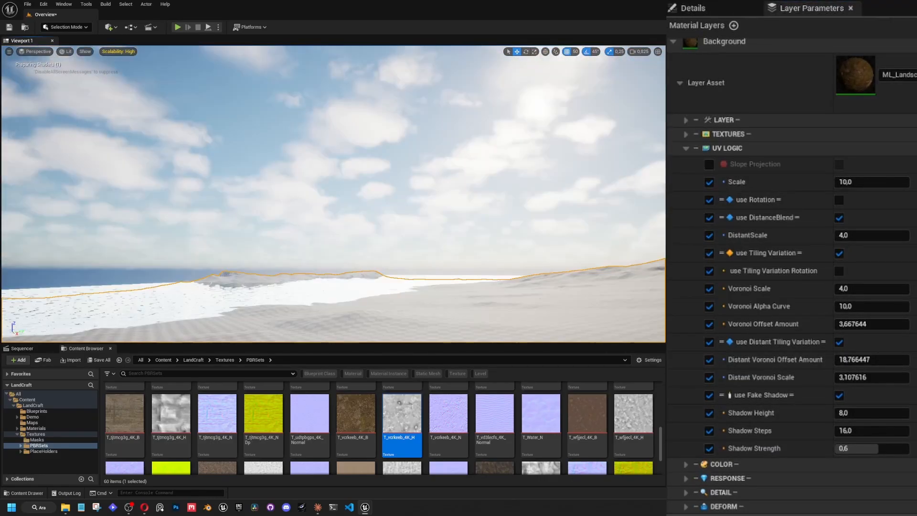
Inspect the fake shadows on the ground while varying Shadow Height, restore it to 8, and change the sun's direction.
{"action": "right_click_drag", "start_coordinate": [447, 142], "coordinate": [480, 132]}
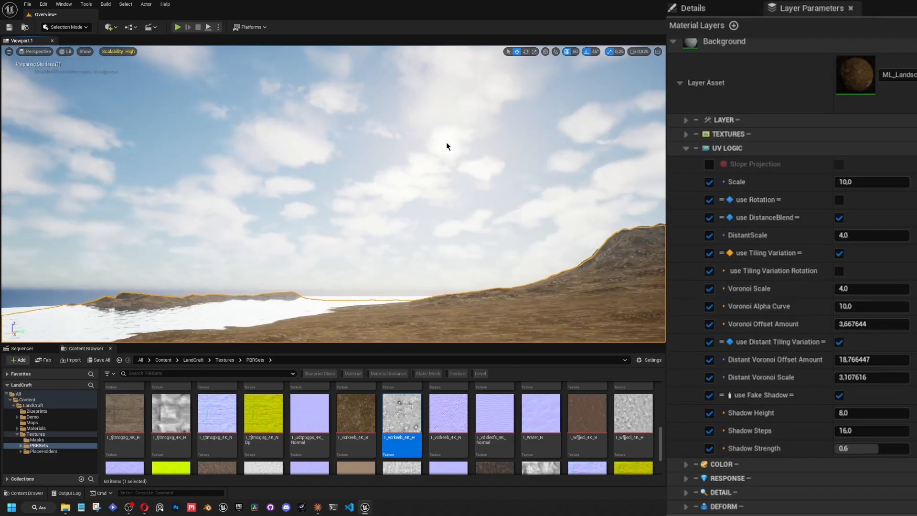
{"action": "right_click_drag", "start_coordinate": [429, 102], "coordinate": [391, 160]}
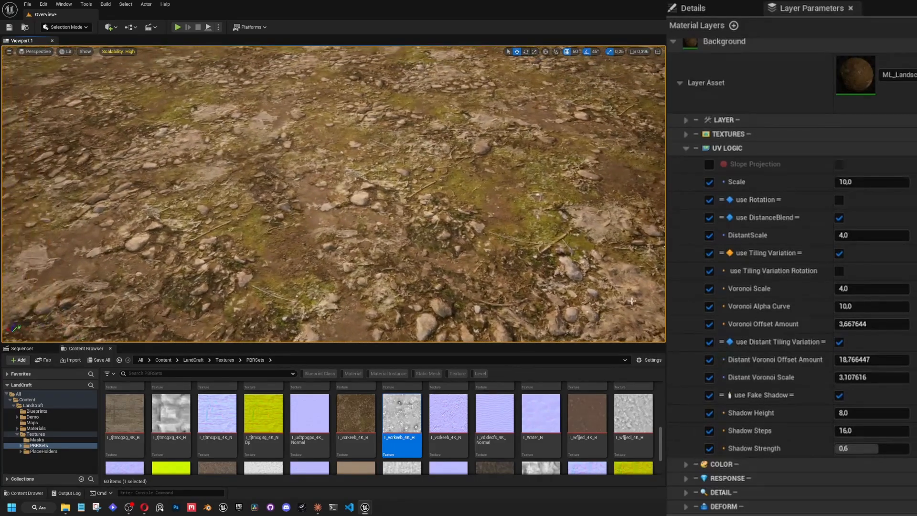
{"action": "left_click_drag", "start_coordinate": [860, 412], "coordinate": [883, 413]}
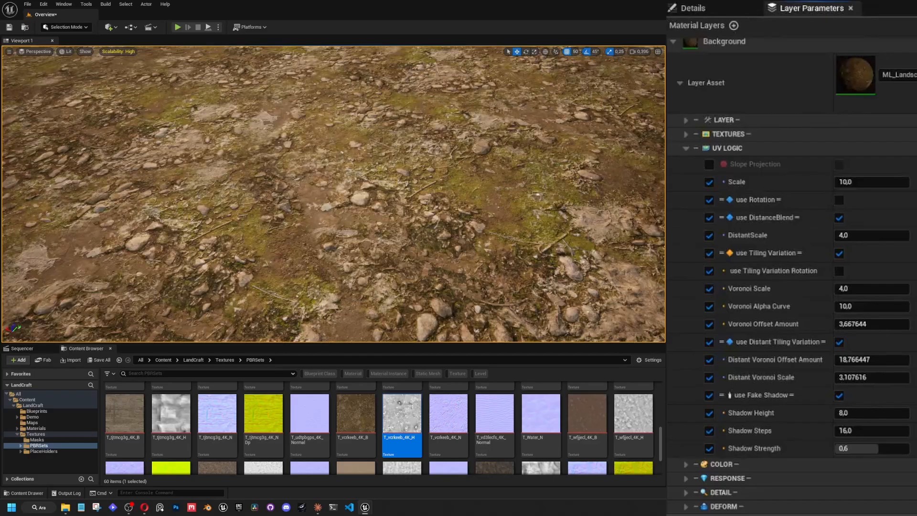
{"action": "right_click_drag", "start_coordinate": [501, 239], "coordinate": [411, 144]}
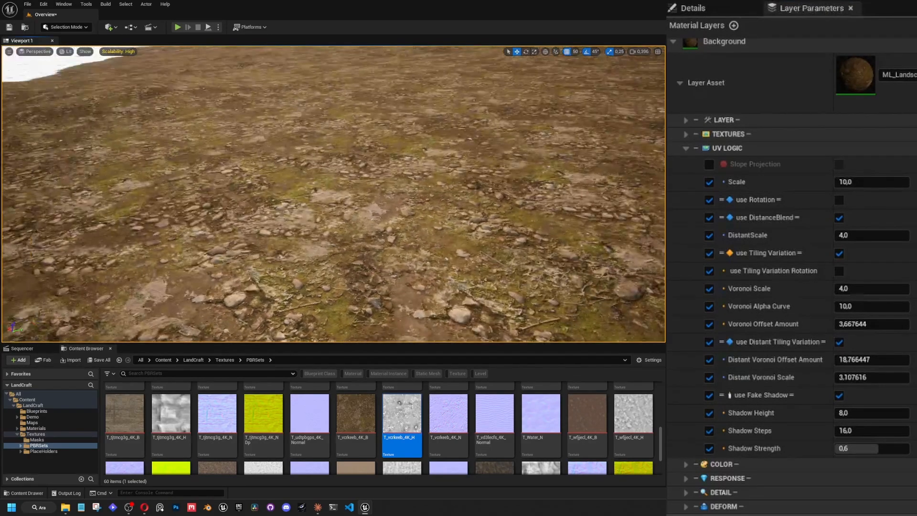
{"action": "key", "text": "ctrl+l"}
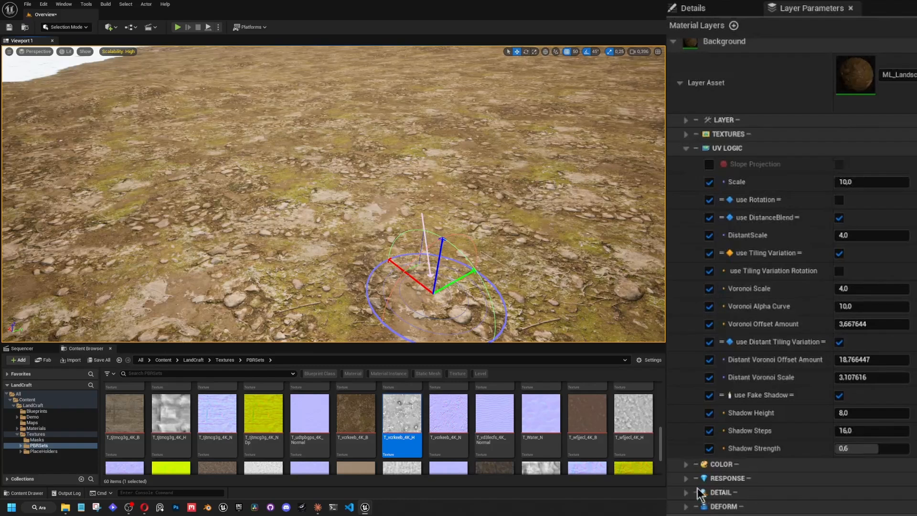
Set Displacement Contrast to 4 in the DEFORM section.
{"action": "left_click", "coordinate": [686, 506]}
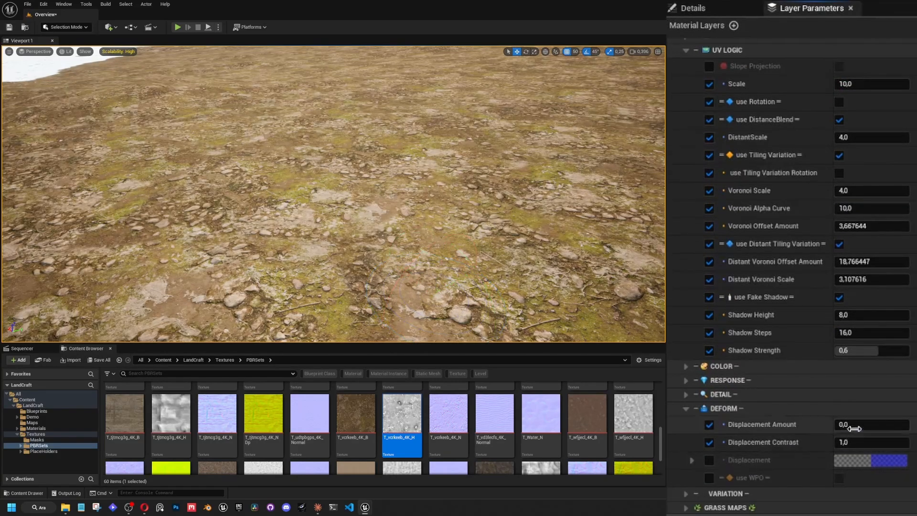
{"action": "scroll", "coordinate": [762, 297], "scroll_direction": "up", "scroll_amount": 3}
{"action": "scroll", "coordinate": [759, 299], "scroll_direction": "down", "scroll_amount": 3}
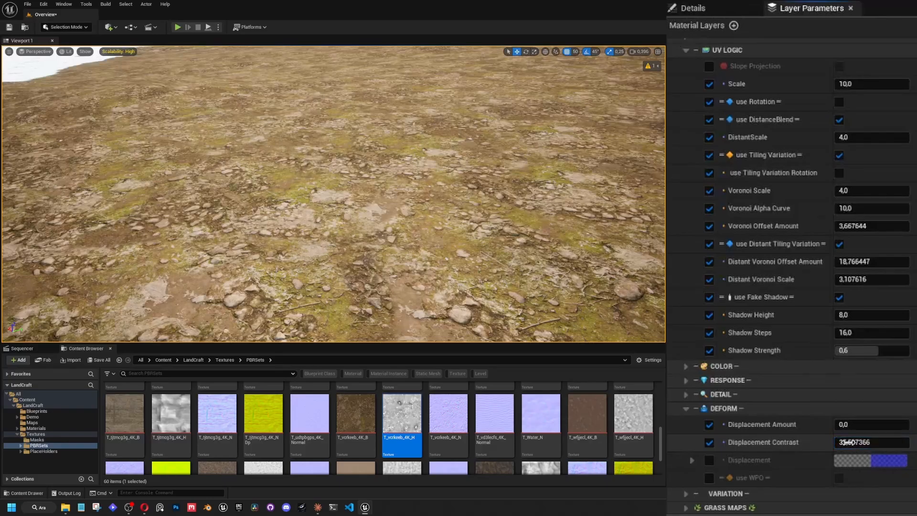
{"action": "left_click", "coordinate": [846, 443]}
{"action": "type", "text": "4"}
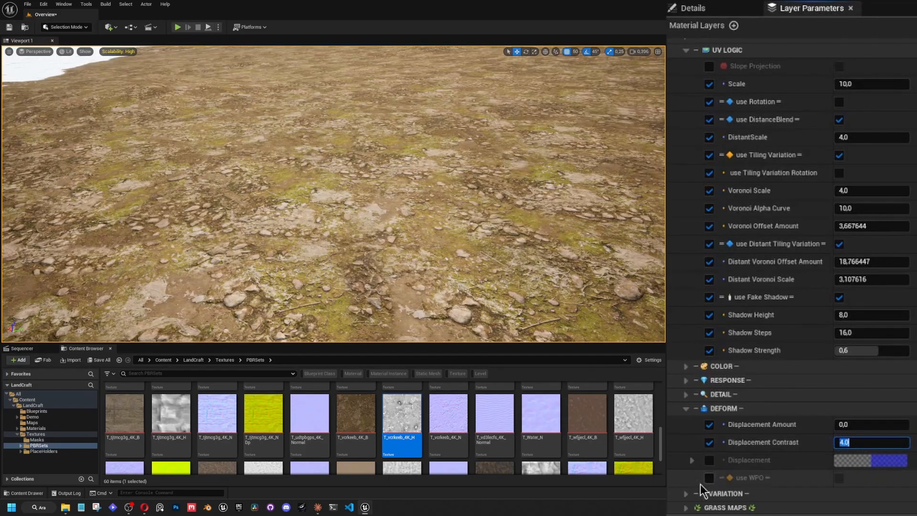
Enable the Displacement channel override and set its color to pure red, with R 1, G 0 and B 0.
{"action": "left_click", "coordinate": [709, 460]}
{"action": "left_click", "coordinate": [881, 461]}
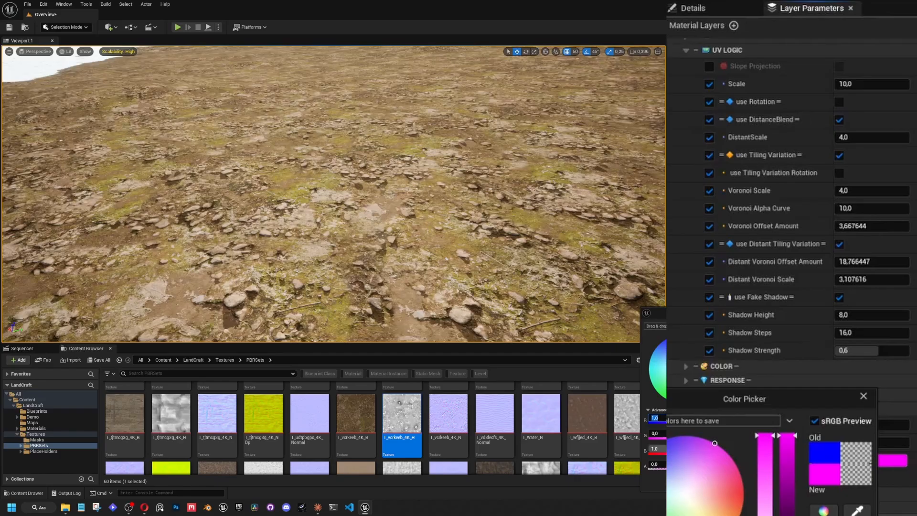
{"action": "type", "text": "0"}
{"action": "key", "text": "Return"}
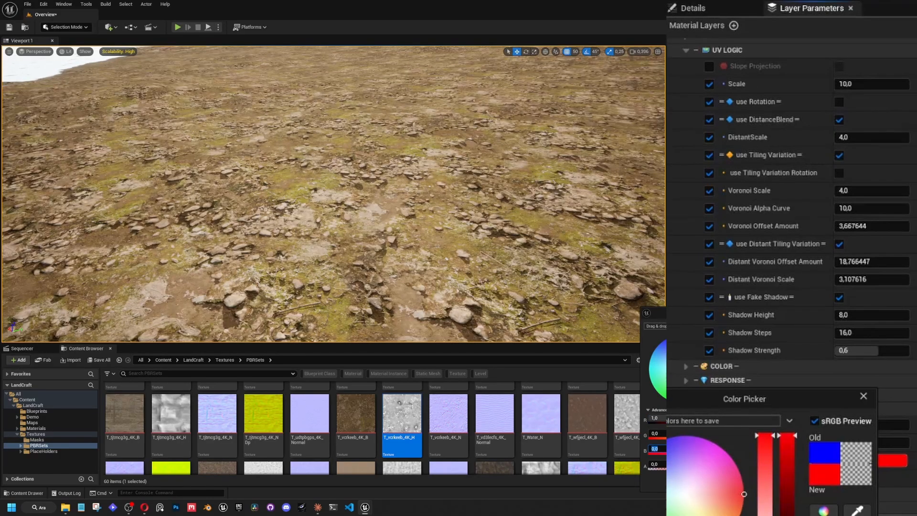
{"action": "key", "text": "Return"}
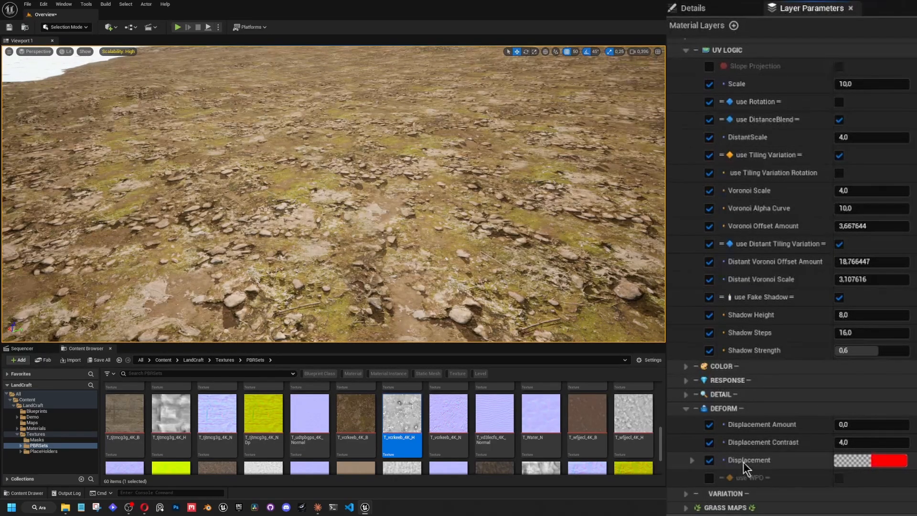
Compare the ground's fake shadows at Shadow Height values of about 3.07 and 0.38, ending at about 6.87.
{"action": "right_click_drag", "start_coordinate": [477, 229], "coordinate": [440, 230]}
{"action": "scroll", "coordinate": [554, 239], "scroll_direction": "down", "scroll_amount": 1}
{"action": "scroll", "coordinate": [559, 237], "scroll_direction": "up", "scroll_amount": 5}
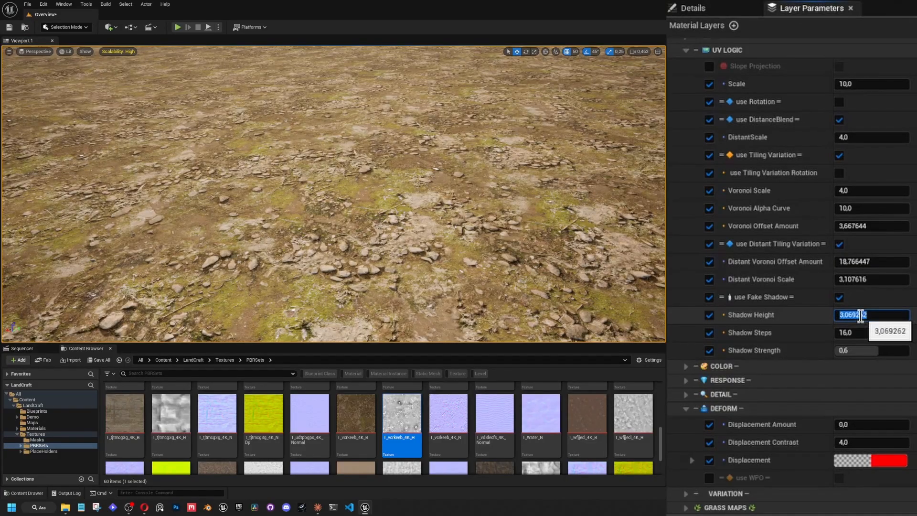
{"action": "key", "text": "Return"}
{"action": "right_click_drag", "start_coordinate": [525, 210], "coordinate": [454, 222]}
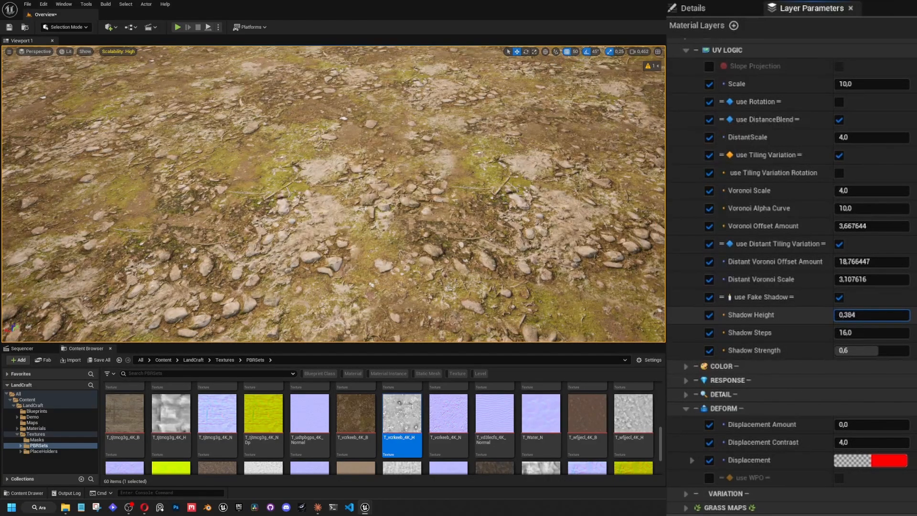
{"action": "left_click_drag", "start_coordinate": [872, 315], "coordinate": [891, 315]}
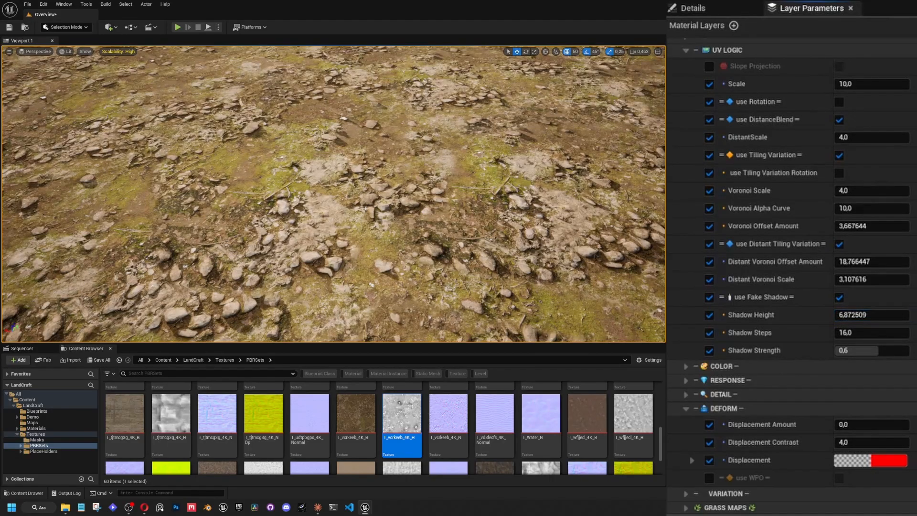
{"action": "mouse_move", "coordinate": [477, 250]}
{"action": "right_mouse_down"}
{"action": "mouse_move", "coordinate": [472, 224]}
{"action": "mouse_move", "coordinate": [487, 227]}
{"action": "mouse_move", "coordinate": [480, 234]}
{"action": "right_mouse_up"}
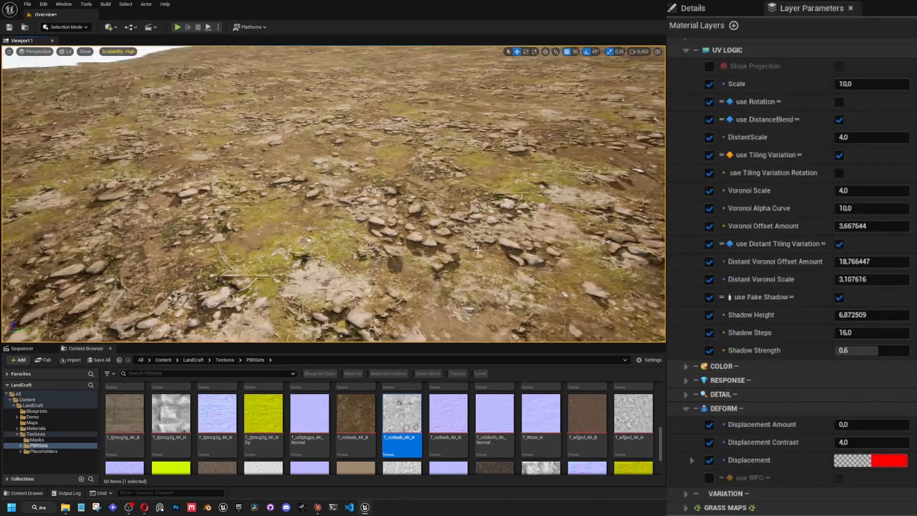
Swing the sun's direction around to examine how the fake shadows respond to high and low light.
{"action": "key", "text": "ctrl+l"}
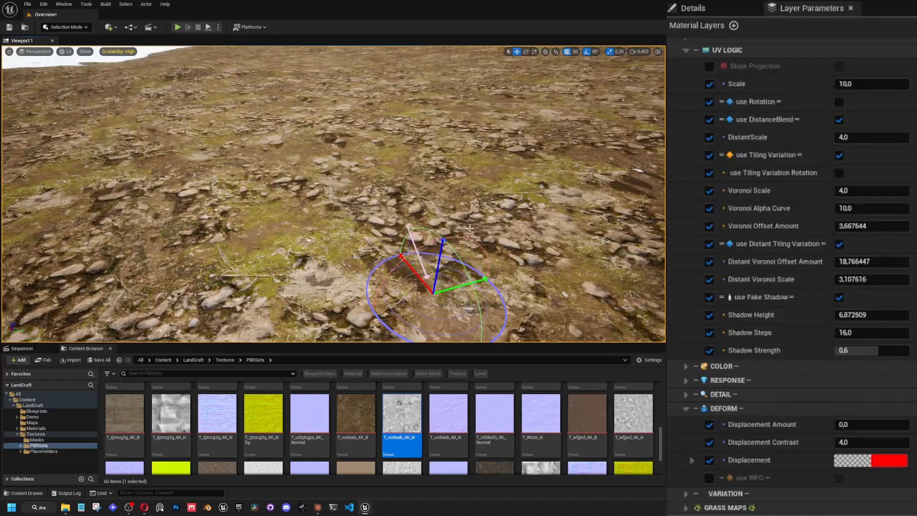
{"action": "key", "text": "ctrl+l"}
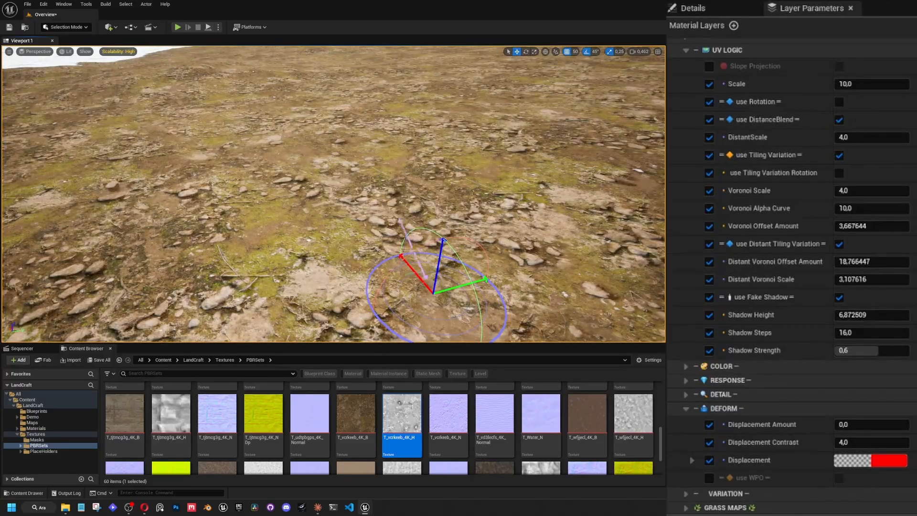
{"action": "key", "text": "ctrl+l"}
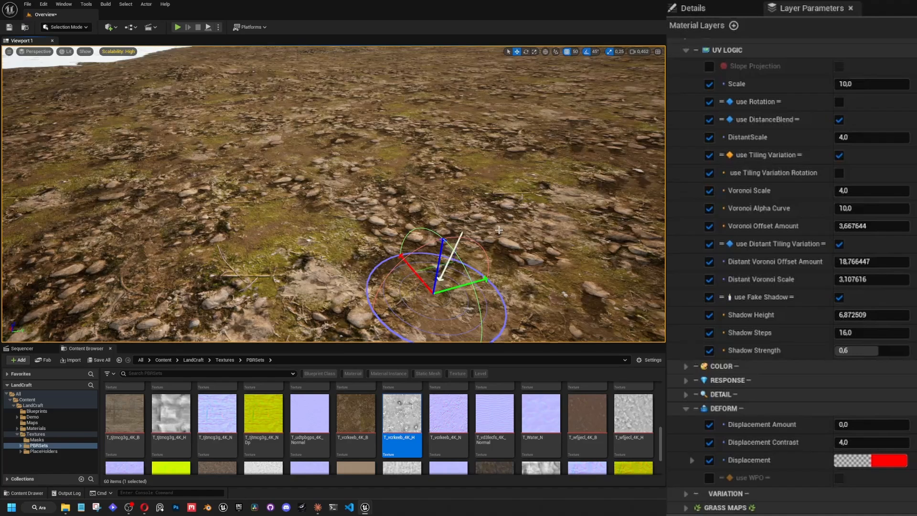
{"action": "key", "text": "ctrl+l"}
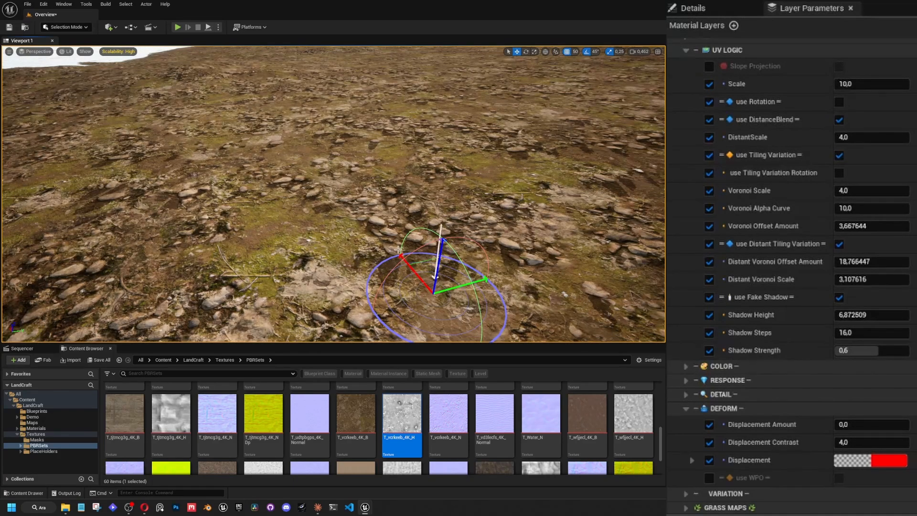
{"action": "key", "text": "ctrl+l"}
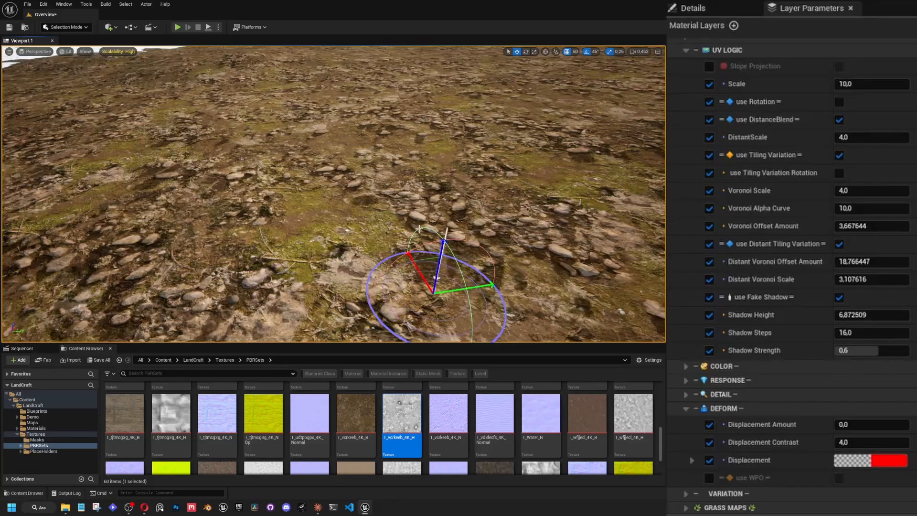
{"action": "key", "text": "ctrl+l"}
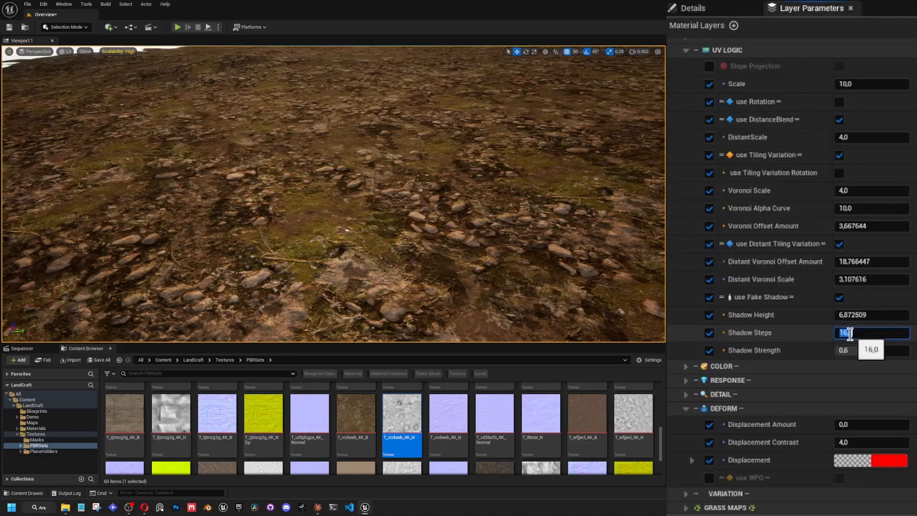
Set Shadow Steps to 128 and lower Shadow Height to about 2.14 in the Background layer's UV LOGIC.
{"action": "type", "text": "2"}
{"action": "key", "text": "Return"}
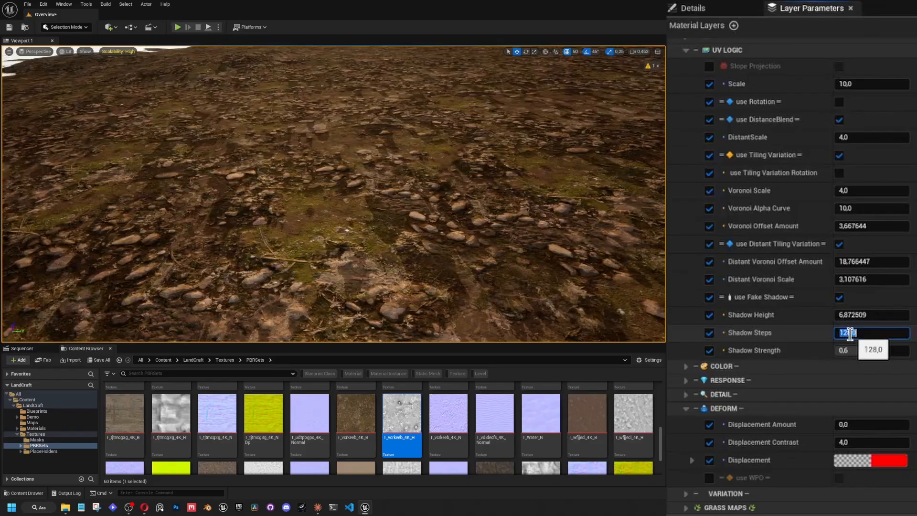
{"action": "key", "text": "Return"}
{"action": "left_click", "coordinate": [882, 314]}
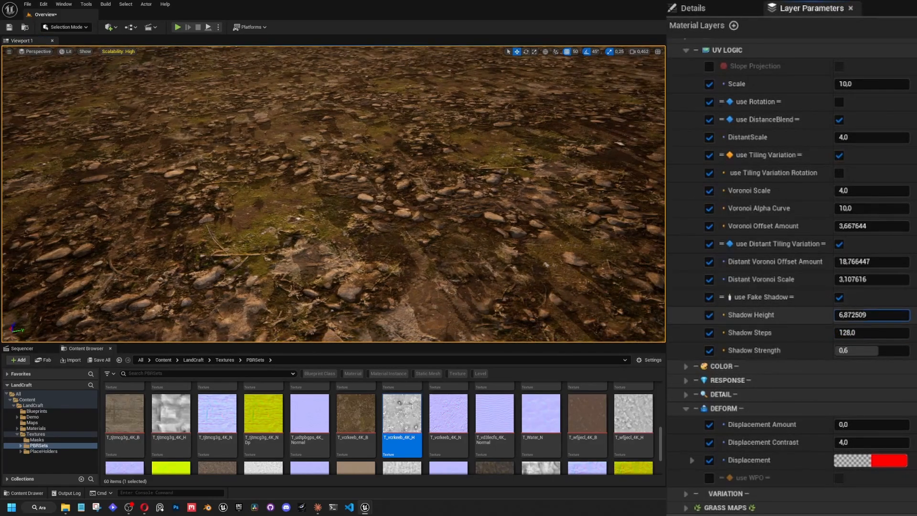
{"action": "mouse_move", "coordinate": [882, 315]}
{"action": "left_mouse_down"}
{"action": "mouse_move", "coordinate": [856, 315]}
{"action": "mouse_move", "coordinate": [864, 315]}
{"action": "left_mouse_up"}
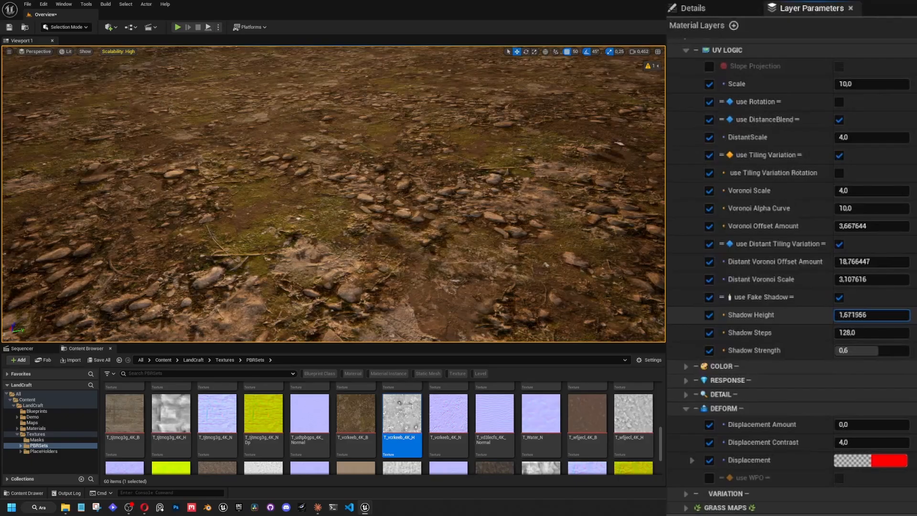
Sweep the sun's direction across the sky to check the smoother, shorter fake shadows on the stones.
{"action": "right_click_drag", "start_coordinate": [486, 231], "coordinate": [526, 213]}
{"action": "key", "text": "ctrl+l"}
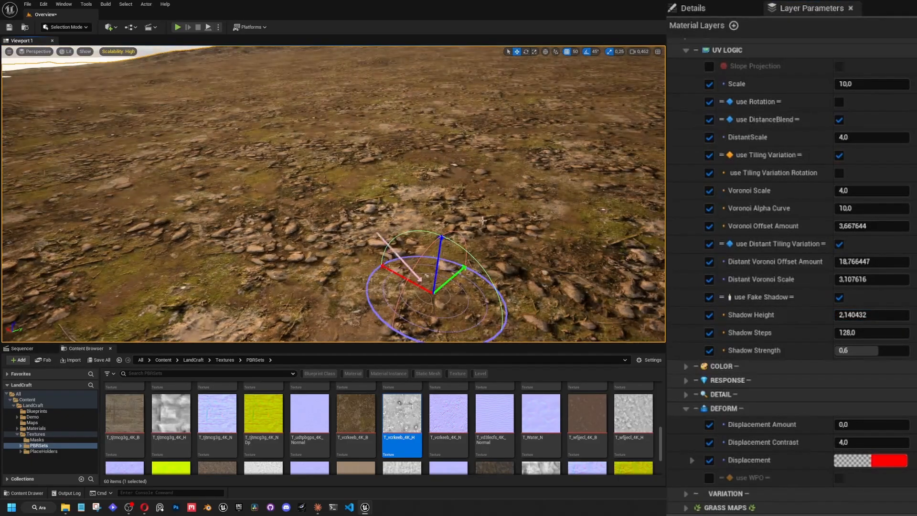
{"action": "key", "text": "ctrl+l"}
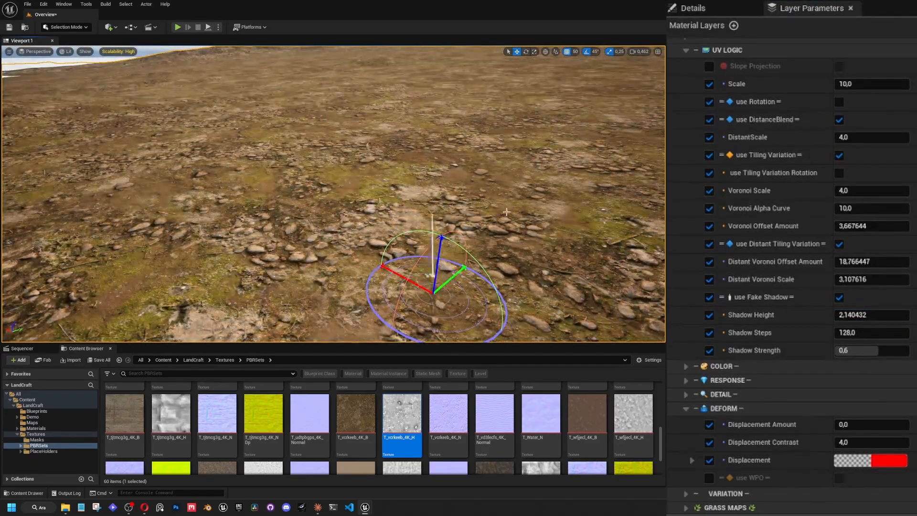
{"action": "key", "text": "ctrl+l"}
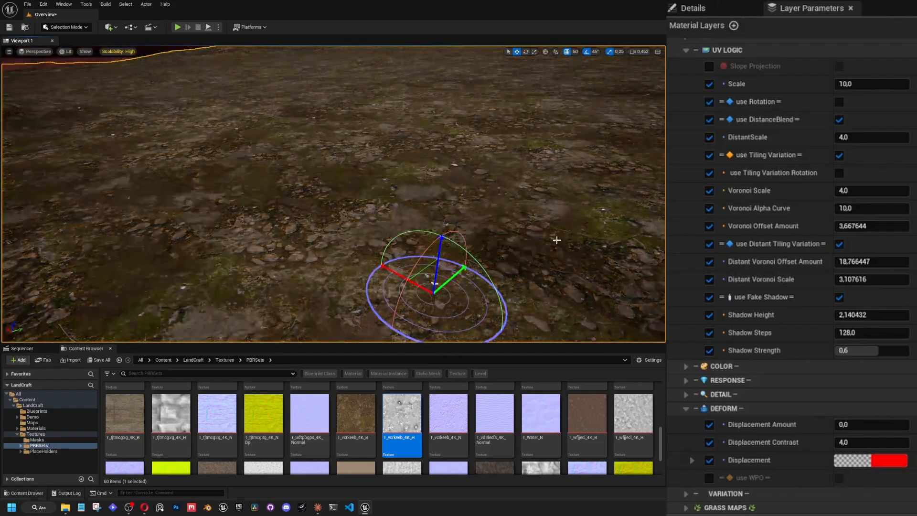
{"action": "key", "text": "ctrl+l"}
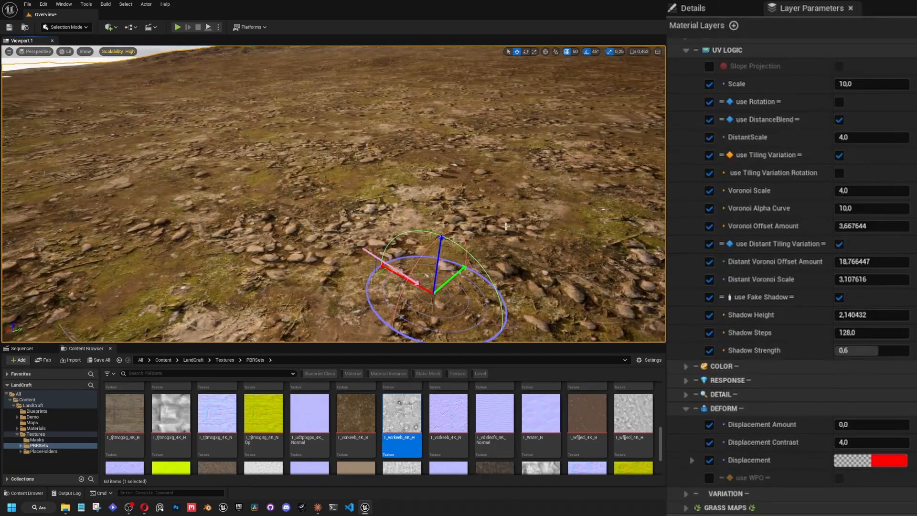
Compare the stones' fake shadows at Shadow Strength 1 and about 0.18, restoring Strength to 0.6 and Shadow Steps to 16.
{"action": "key", "text": "w"}
{"action": "right_click_drag", "start_coordinate": [434, 292], "coordinate": [459, 313]}
{"action": "scroll", "coordinate": [434, 292], "scroll_direction": "down", "scroll_amount": 1}
{"action": "key", "text": "a"}
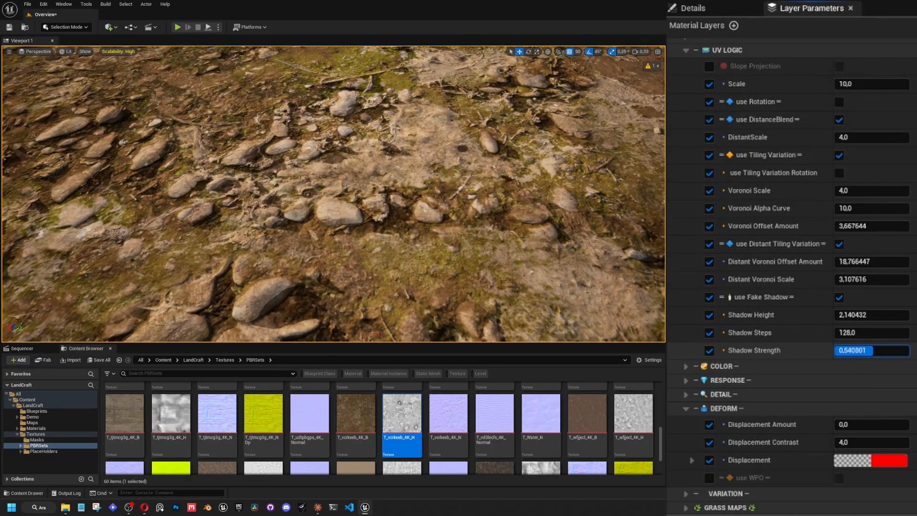
{"action": "left_click_drag", "start_coordinate": [873, 351], "coordinate": [909, 350]}
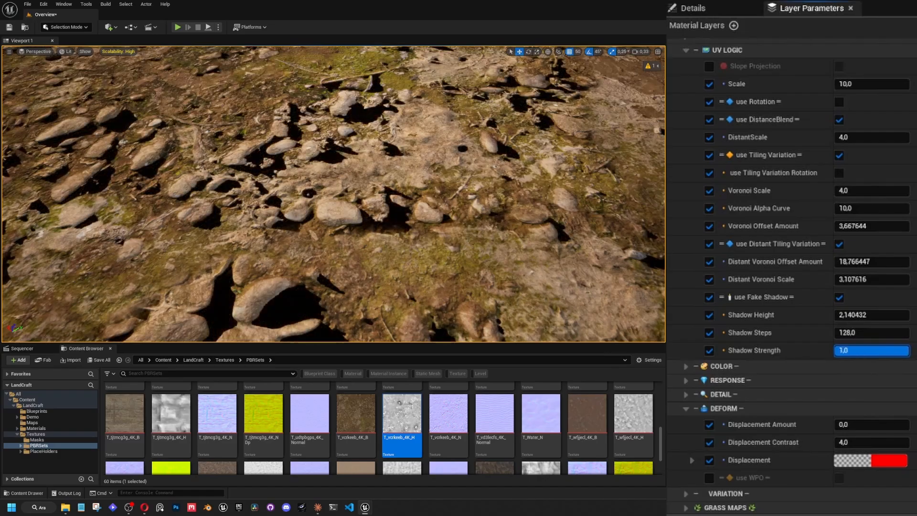
{"action": "right_click_drag", "start_coordinate": [563, 238], "coordinate": [530, 213]}
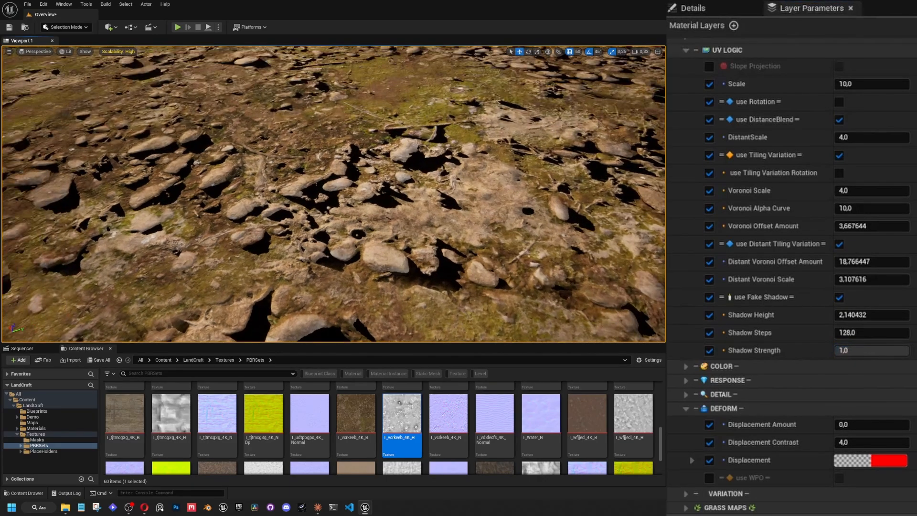
{"action": "right_click_drag", "start_coordinate": [630, 282], "coordinate": [580, 255]}
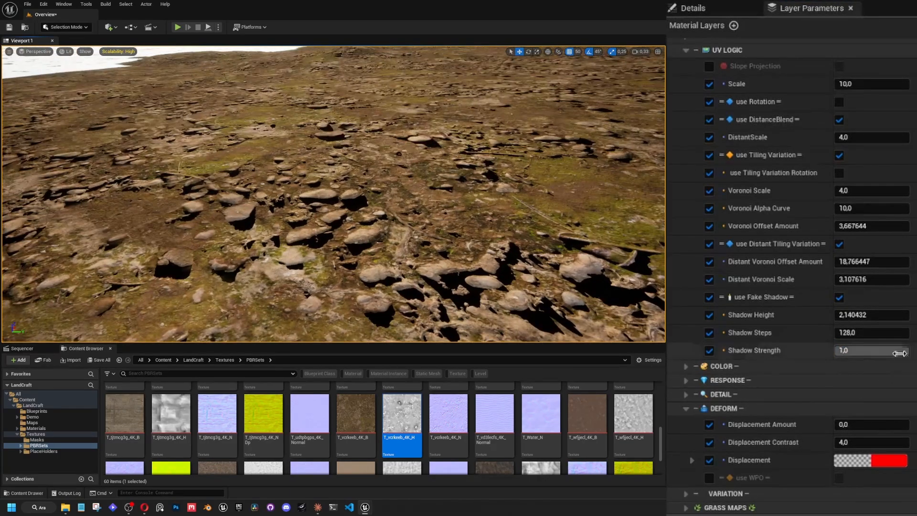
{"action": "left_click_drag", "start_coordinate": [903, 350], "coordinate": [822, 356]}
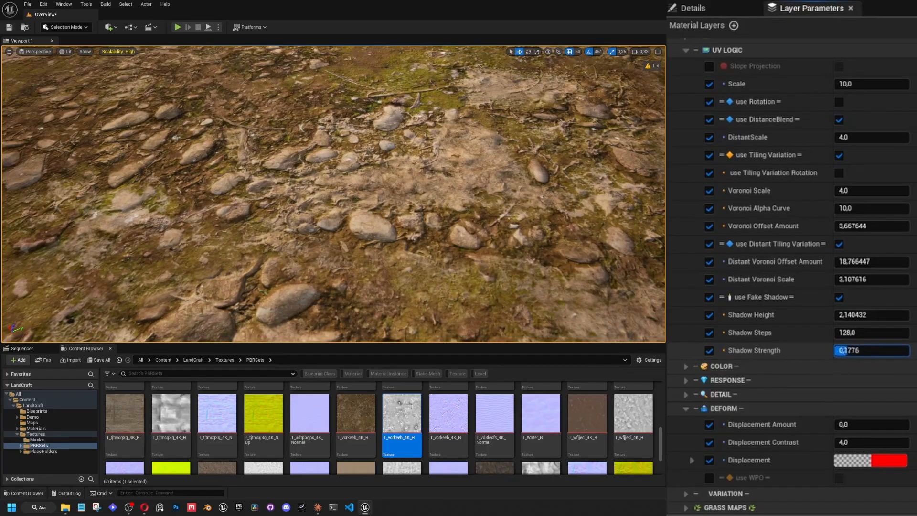
{"action": "left_click_drag", "start_coordinate": [840, 350], "coordinate": [885, 350]}
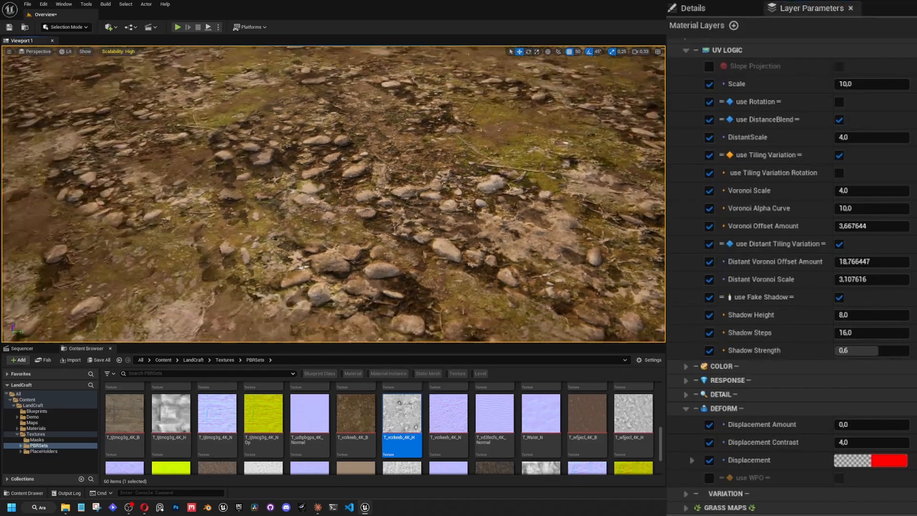
Set Shadow Height to 8 and Shadow Steps to 64 for the fake shadows.
{"action": "right_click_drag", "start_coordinate": [334, 194], "coordinate": [348, 186]}
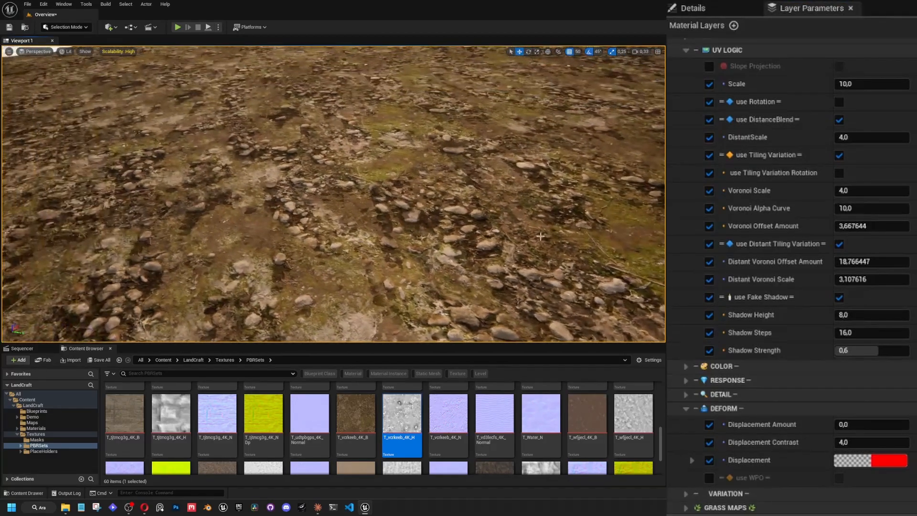
{"action": "right_click_drag", "start_coordinate": [573, 215], "coordinate": [606, 207]}
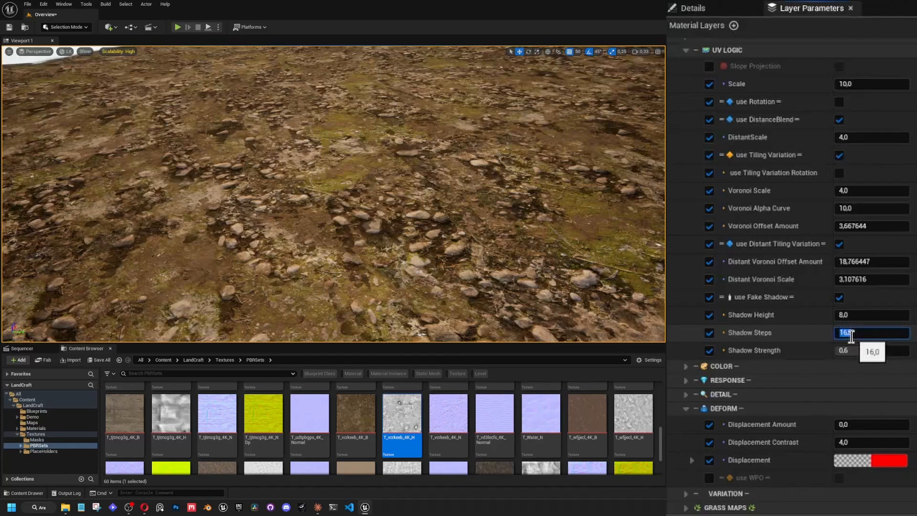
{"action": "type", "text": "64"}
{"action": "key", "text": "Return"}
Adjust the sun's direction over the landscape and inspect the fake shadows near and far.
{"action": "mouse_move", "coordinate": [330, 226]}
{"action": "right_mouse_down"}
{"action": "mouse_move", "coordinate": [301, 215]}
{"action": "mouse_move", "coordinate": [330, 222]}
{"action": "mouse_move", "coordinate": [329, 215]}
{"action": "right_mouse_up"}
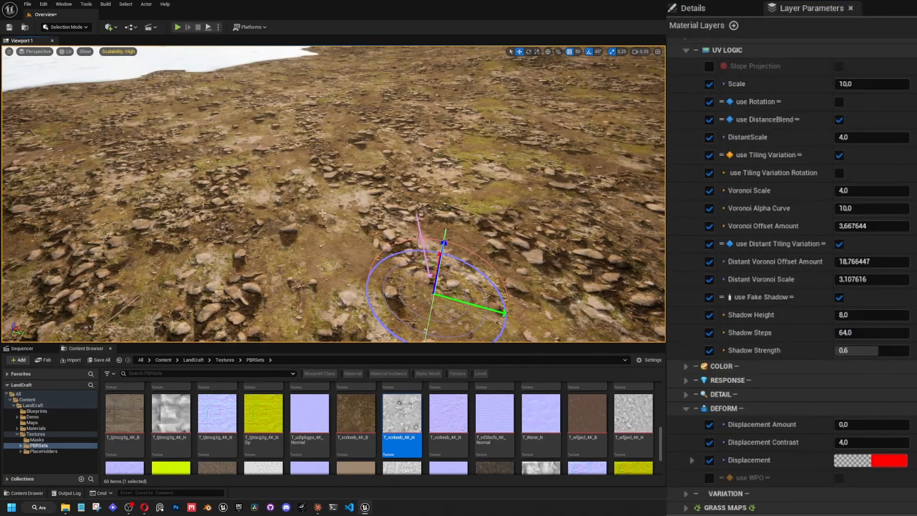
{"action": "key", "text": "ctrl+l"}
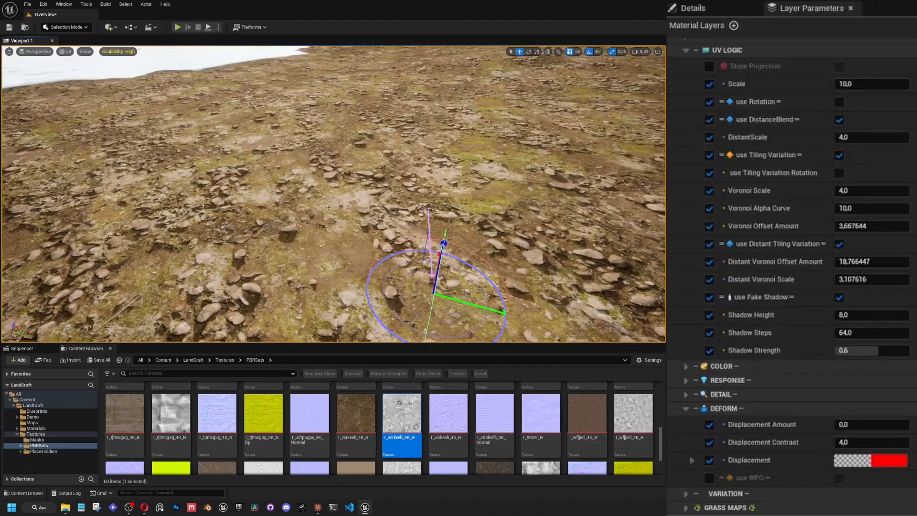
{"action": "right_click_drag", "start_coordinate": [328, 207], "coordinate": [339, 209]}
{"action": "key", "text": "ctrl+l"}
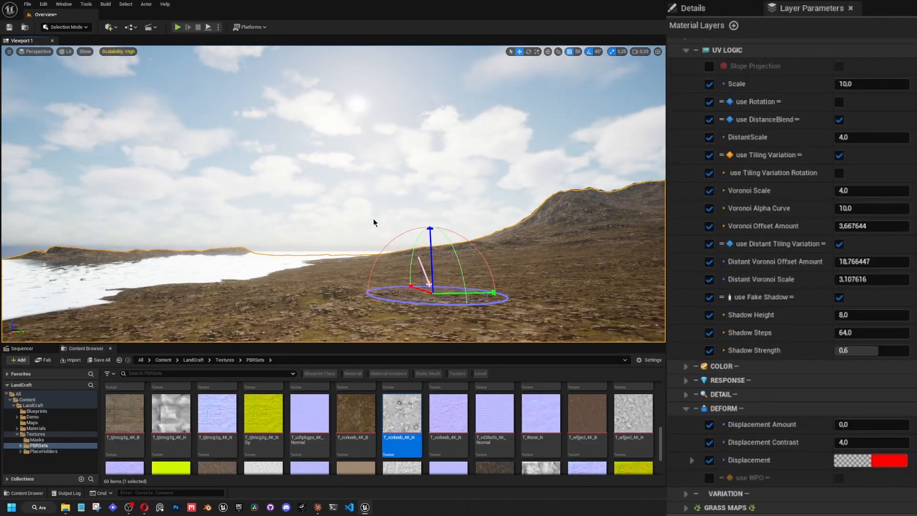
{"action": "mouse_move", "coordinate": [374, 222]}
{"action": "right_mouse_down"}
{"action": "mouse_move", "coordinate": [375, 267]}
{"action": "mouse_move", "coordinate": [428, 261]}
{"action": "mouse_move", "coordinate": [429, 230]}
{"action": "mouse_move", "coordinate": [355, 243]}
{"action": "mouse_move", "coordinate": [394, 230]}
{"action": "mouse_move", "coordinate": [406, 232]}
{"action": "mouse_move", "coordinate": [403, 256]}
{"action": "mouse_move", "coordinate": [377, 232]}
{"action": "mouse_move", "coordinate": [344, 235]}
{"action": "mouse_move", "coordinate": [358, 275]}
{"action": "mouse_move", "coordinate": [328, 267]}
{"action": "mouse_move", "coordinate": [330, 256]}
{"action": "mouse_move", "coordinate": [384, 231]}
{"action": "right_mouse_up"}
{"action": "scroll", "coordinate": [416, 229], "scroll_direction": "up", "scroll_amount": 3}
{"action": "scroll", "coordinate": [377, 232], "scroll_direction": "down", "scroll_amount": 2}
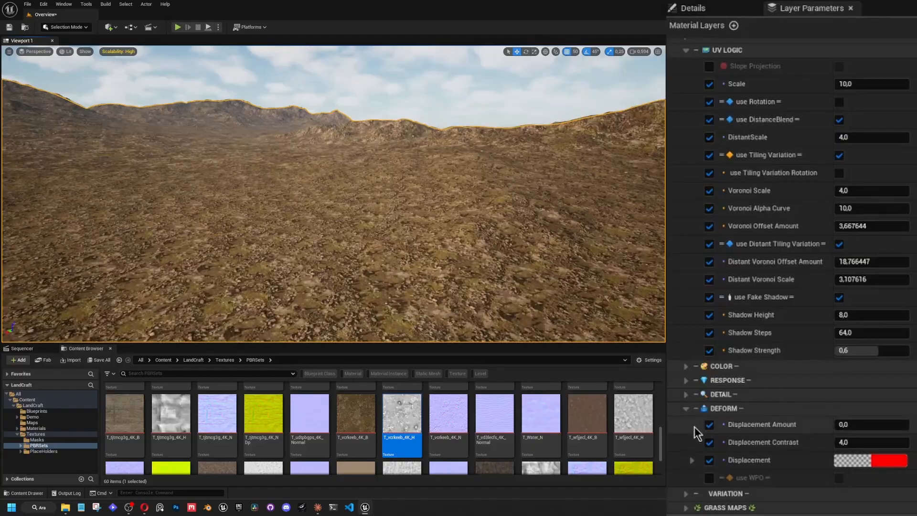
Collapse the DEFORM section and the Background layer's parameters, and survey the terrain toward the mountains.
{"action": "left_click", "coordinate": [686, 409]}
{"action": "left_click", "coordinate": [684, 119]}
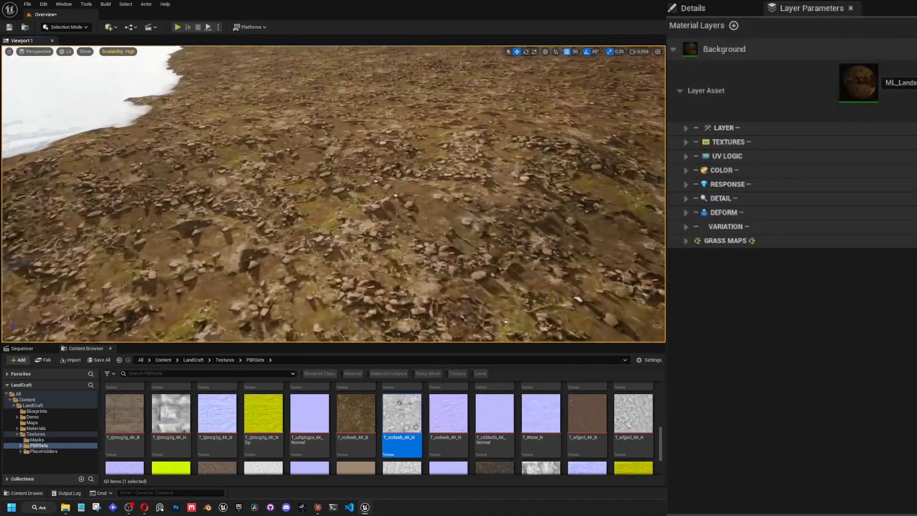
{"action": "right_click_drag", "start_coordinate": [456, 267], "coordinate": [498, 208]}
{"action": "right_click_drag", "start_coordinate": [415, 224], "coordinate": [415, 226]}
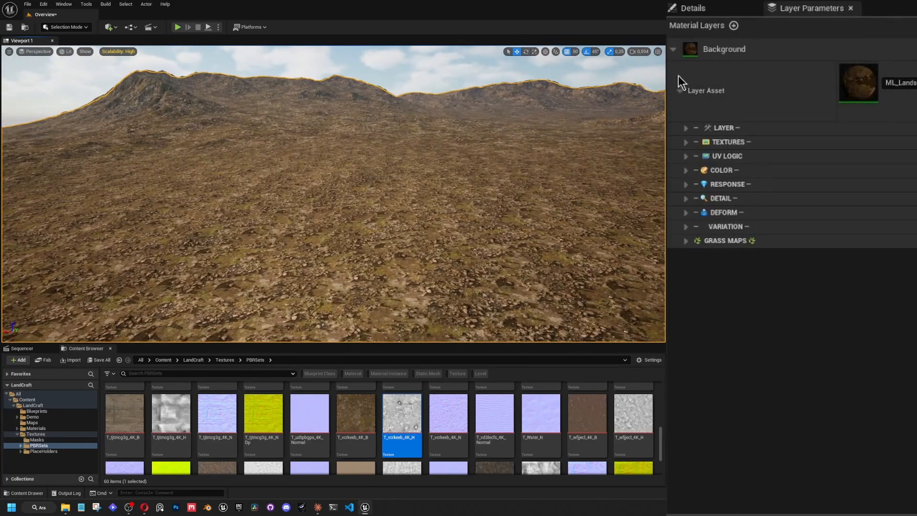
{"action": "right_click_drag", "start_coordinate": [469, 77], "coordinate": [460, 91]}
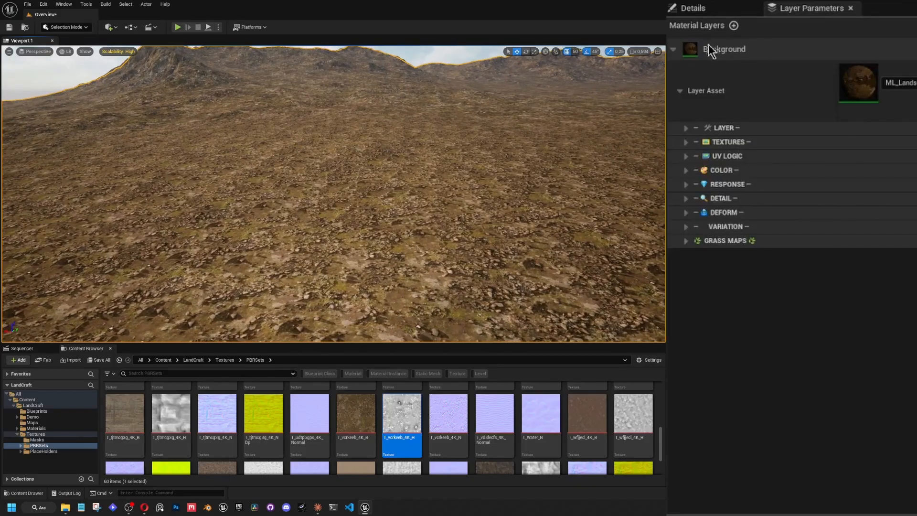
{"action": "left_click", "coordinate": [685, 93]}
Add Layer 1 above the Background layer and assign the first listed landscape material layer as its Layer Asset.
{"action": "left_click", "coordinate": [734, 25]}
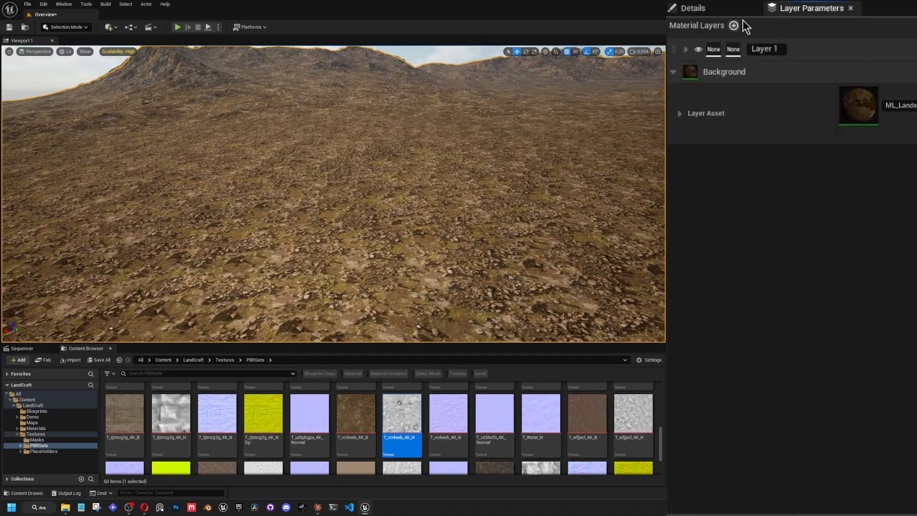
{"action": "left_click", "coordinate": [687, 49]}
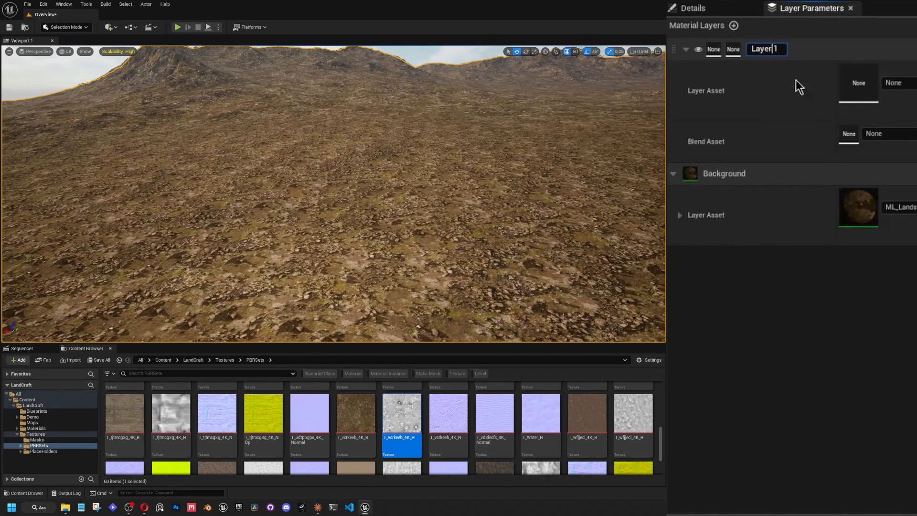
{"action": "left_click", "coordinate": [905, 83]}
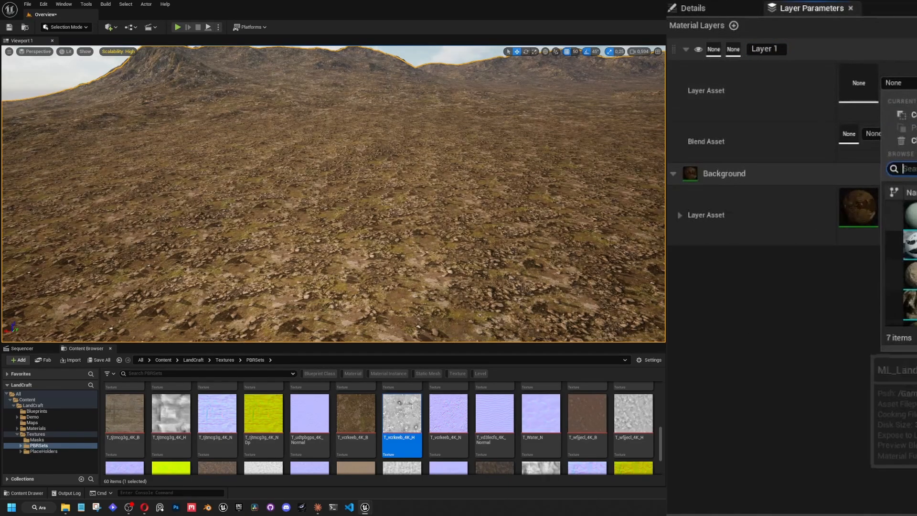
{"action": "left_click", "coordinate": [911, 215]}
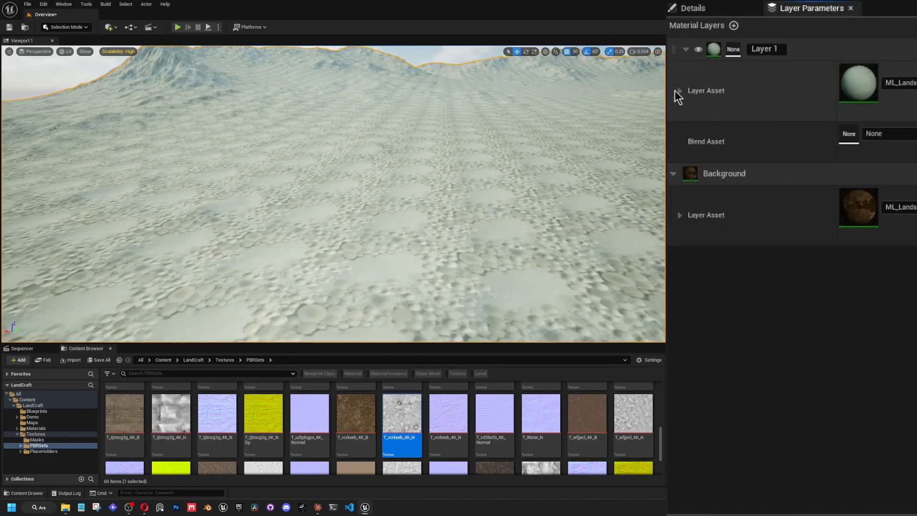
Enable Layer 1's Albedo and Normal Texture overrides and assign T_wfjjecl_4K_B as the Albedo Texture.
{"action": "left_click", "coordinate": [678, 91]}
{"action": "left_click", "coordinate": [687, 143]}
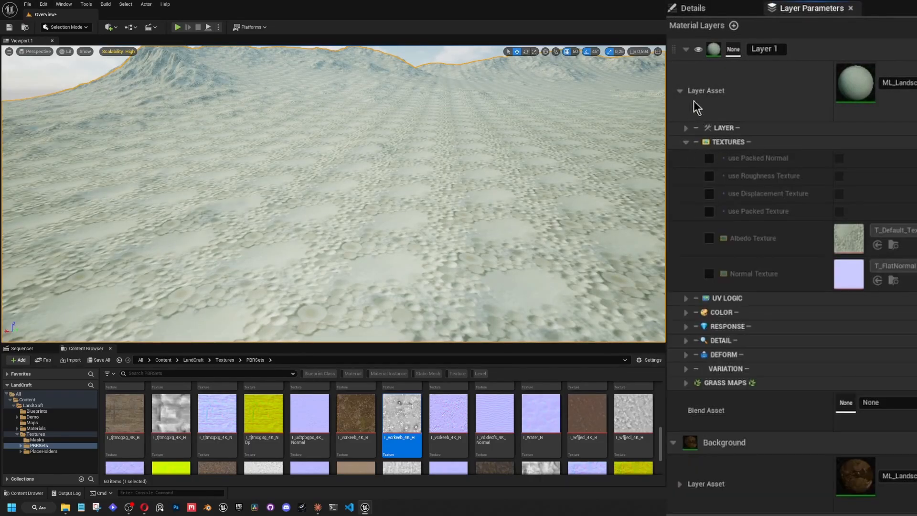
{"action": "left_click", "coordinate": [709, 237]}
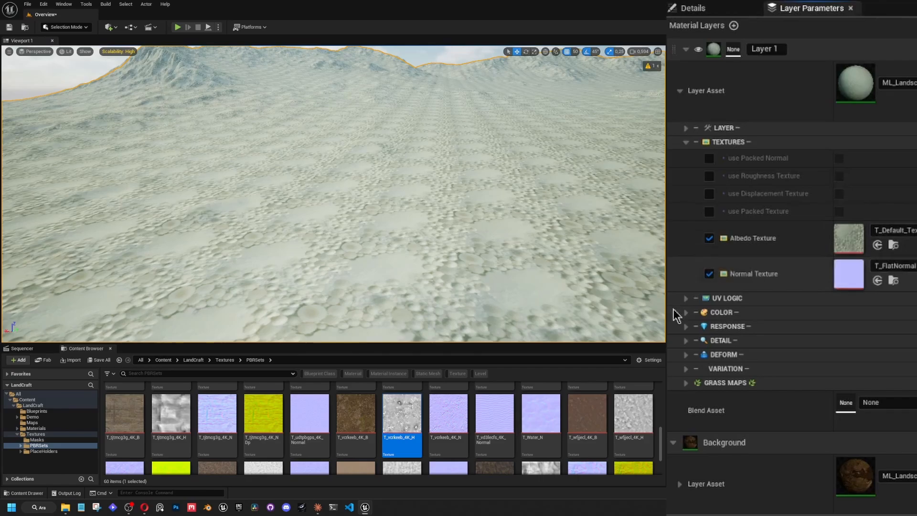
{"action": "scroll", "coordinate": [549, 421], "scroll_direction": "down", "scroll_amount": 2}
{"action": "left_click_drag", "start_coordinate": [588, 399], "coordinate": [848, 237]}
{"action": "right_click_drag", "start_coordinate": [333, 194], "coordinate": [406, 195]}
{"action": "key", "text": "w"}
Assign T_wfjjecl_4K_N as Layer 1's Normal Texture and inspect the stony surface on the landscape.
{"action": "scroll", "coordinate": [366, 198], "scroll_direction": "down", "scroll_amount": 1}
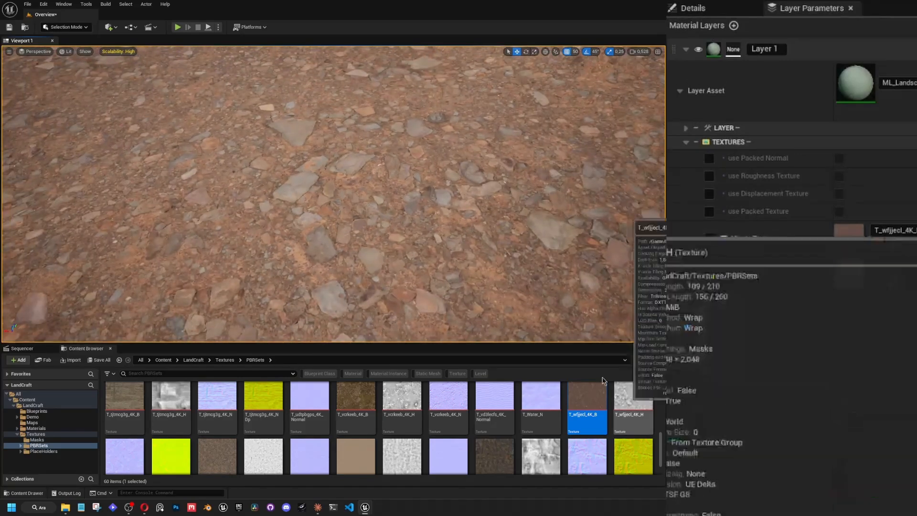
{"action": "right_click_drag", "start_coordinate": [389, 256], "coordinate": [318, 301]}
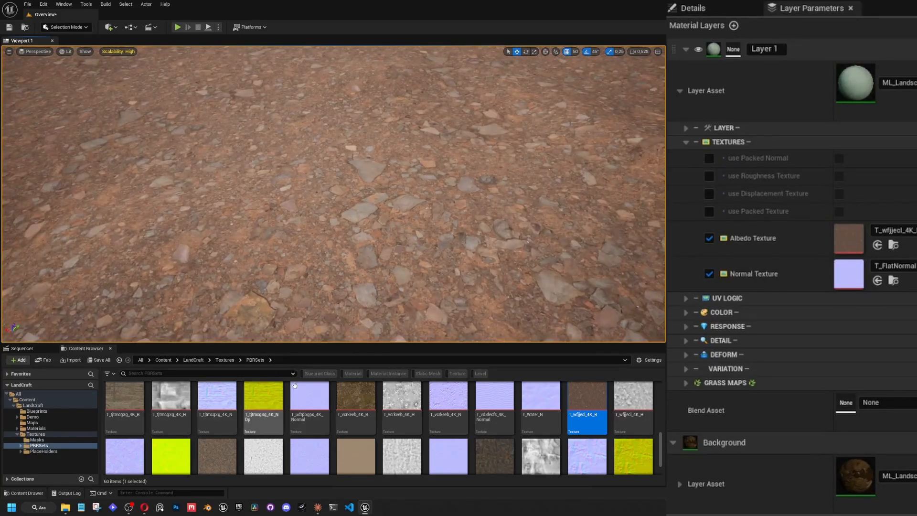
{"action": "key", "text": "s"}
{"action": "right_click_drag", "start_coordinate": [394, 271], "coordinate": [351, 199]}
{"action": "scroll", "coordinate": [380, 201], "scroll_direction": "up", "scroll_amount": 5}
{"action": "scroll", "coordinate": [603, 427], "scroll_direction": "down", "scroll_amount": 1}
{"action": "left_click_drag", "start_coordinate": [128, 448], "coordinate": [848, 273]}
{"action": "right_click_drag", "start_coordinate": [542, 219], "coordinate": [544, 258]}
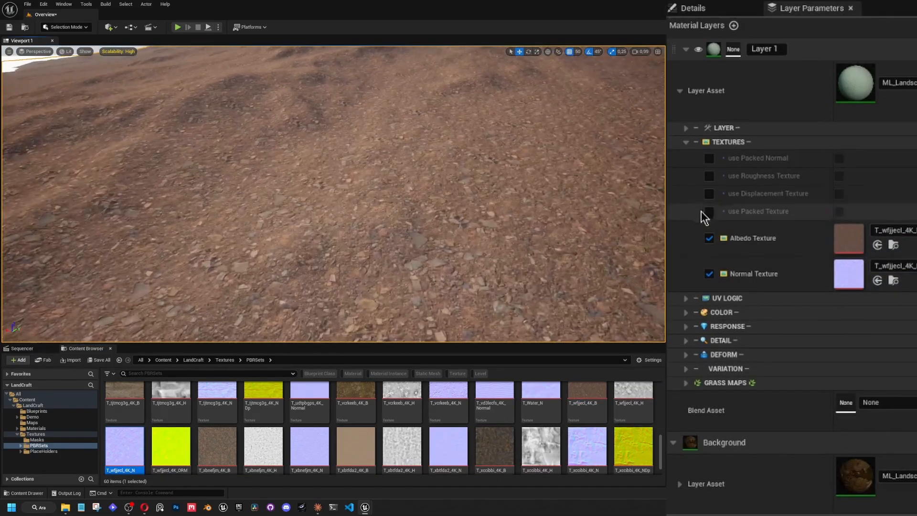
Turn on use Displacement Texture for Layer 1 and assign T_wfjjecl_4K_H as its Displacement Texture.
{"action": "left_click", "coordinate": [709, 193]}
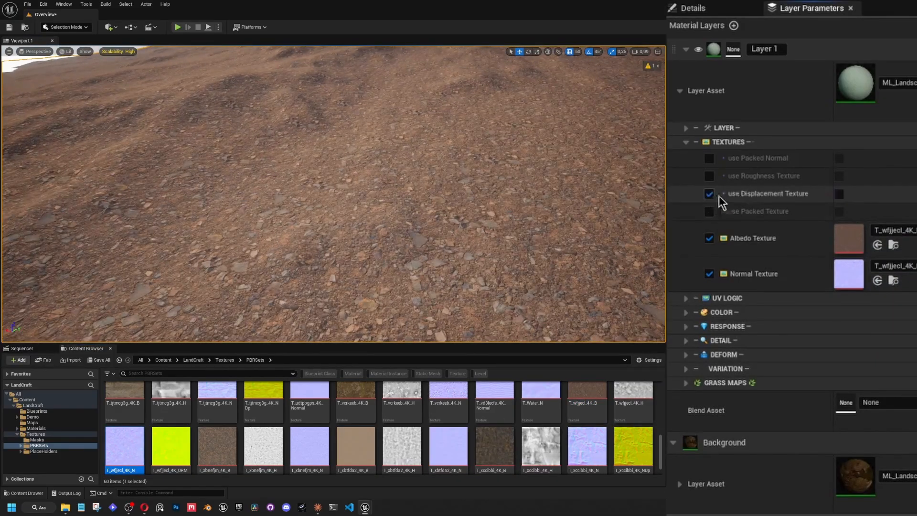
{"action": "left_click", "coordinate": [839, 195]}
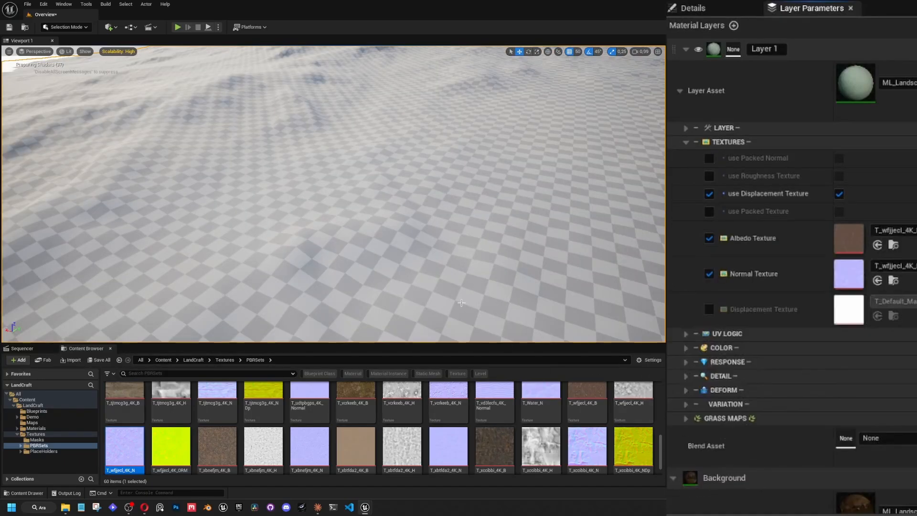
{"action": "left_click_drag", "start_coordinate": [632, 393], "coordinate": [848, 309]}
{"action": "left_click", "coordinate": [709, 310]}
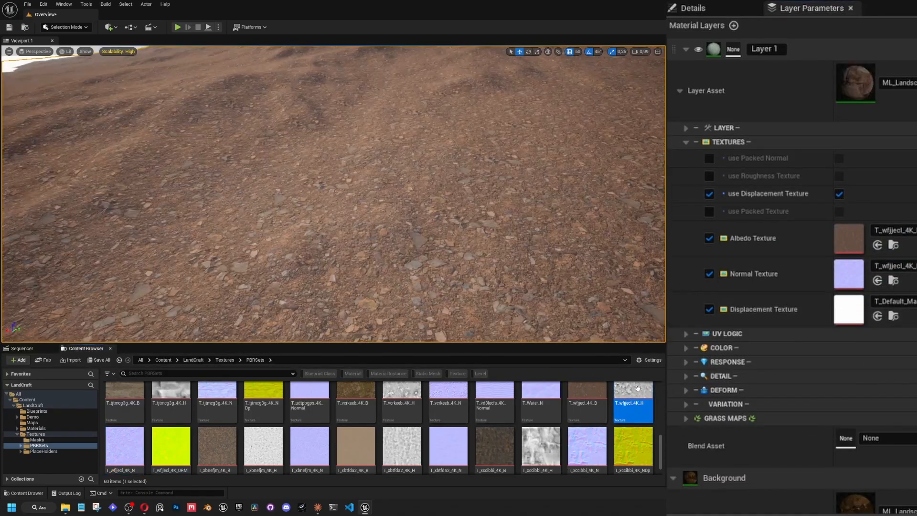
{"action": "left_click_drag", "start_coordinate": [635, 389], "coordinate": [849, 311]}
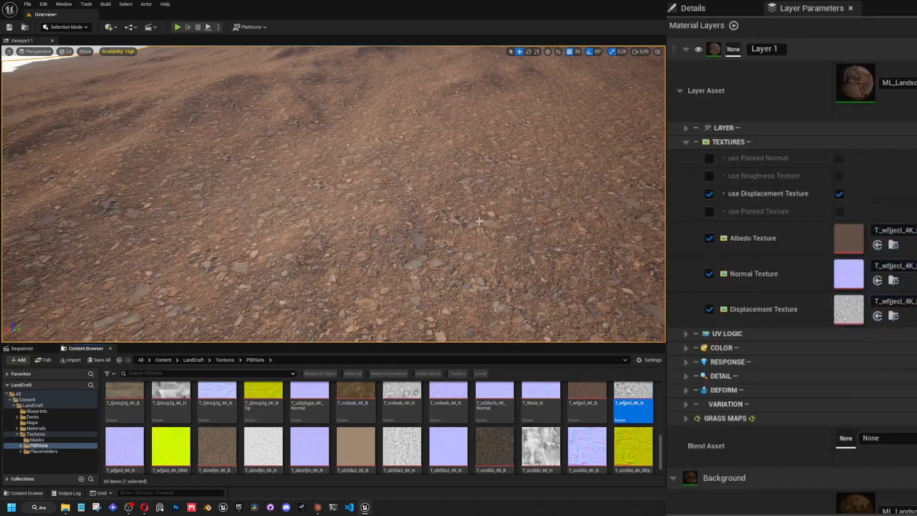
{"action": "right_click_drag", "start_coordinate": [468, 214], "coordinate": [548, 206]}
{"action": "key", "text": "w"}
{"action": "scroll", "coordinate": [472, 177], "scroll_direction": "up", "scroll_amount": 3}
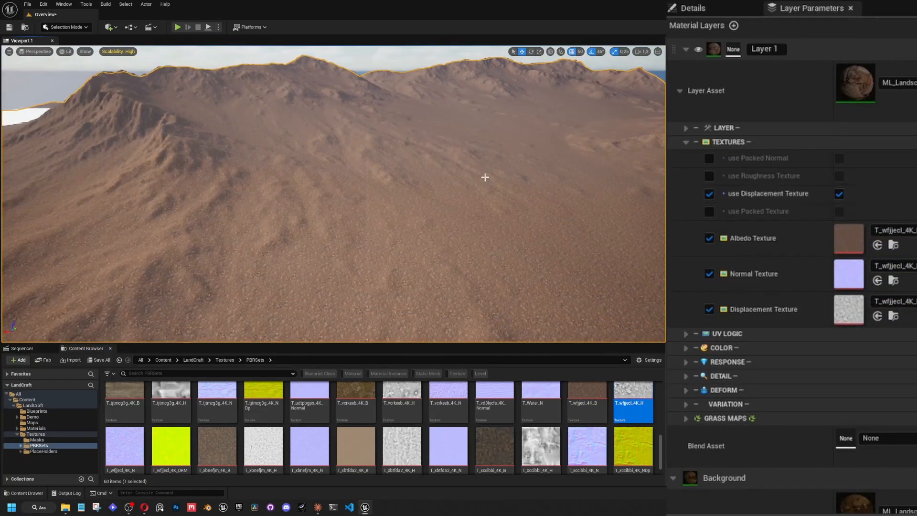
{"action": "right_click_drag", "start_coordinate": [485, 177], "coordinate": [427, 159]}
Assign the first MLB_Landscape blend as Layer 1's Blend Asset and look over its BASEMASK options.
{"action": "left_click", "coordinate": [685, 142]}
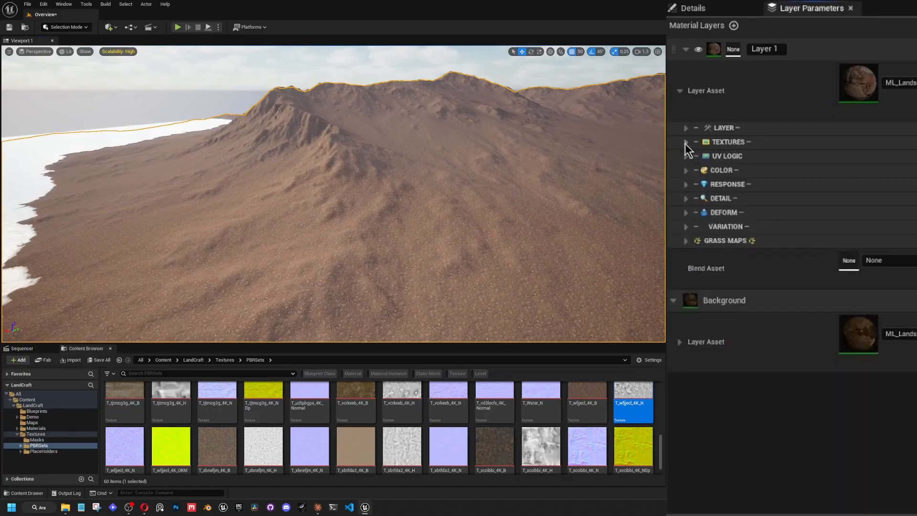
{"action": "left_click", "coordinate": [889, 261]}
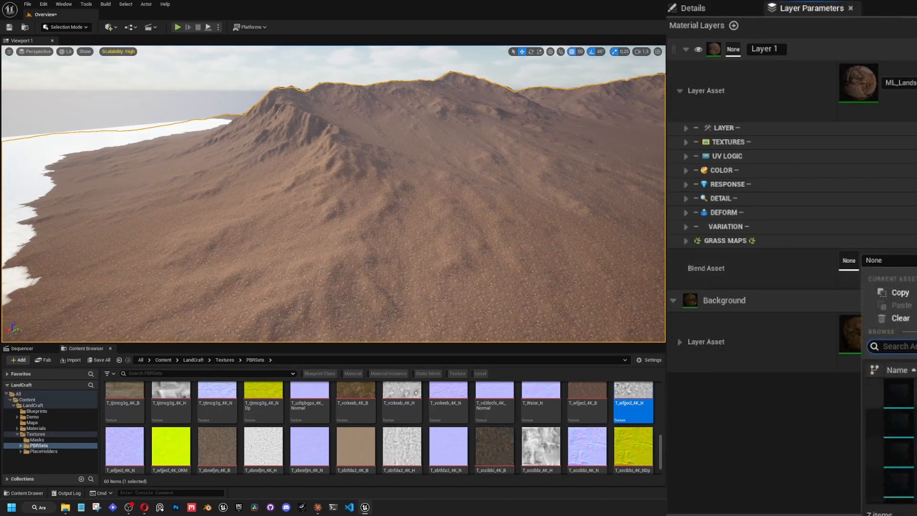
{"action": "left_click", "coordinate": [908, 423]}
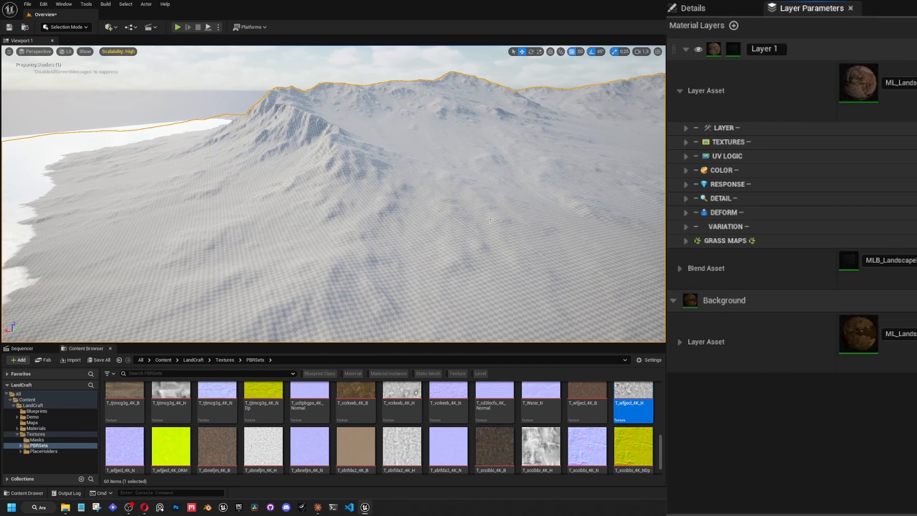
{"action": "right_click_drag", "start_coordinate": [490, 219], "coordinate": [512, 255]}
{"action": "left_click", "coordinate": [680, 268]}
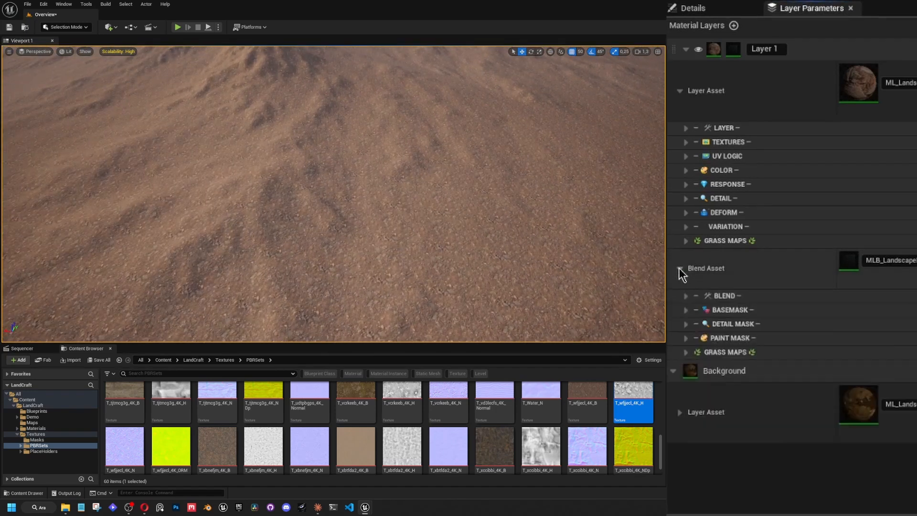
{"action": "left_click", "coordinate": [686, 310]}
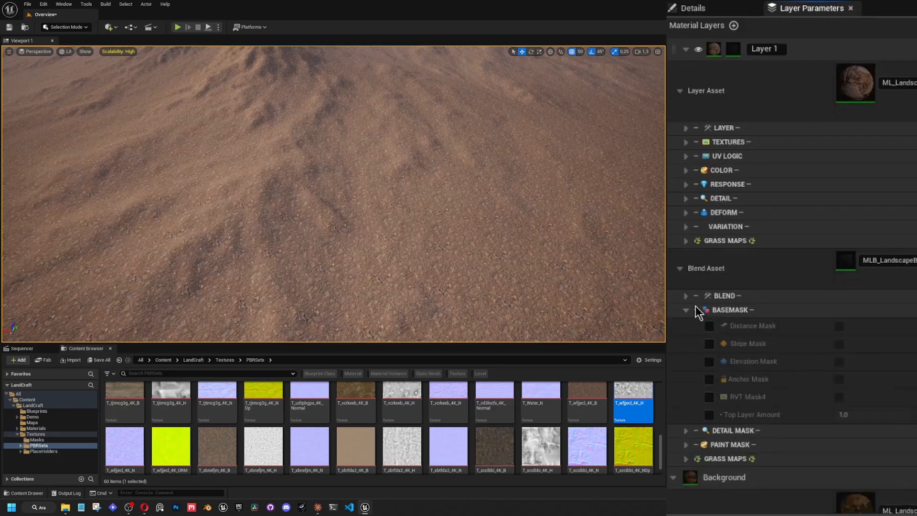
{"action": "left_click", "coordinate": [687, 308]}
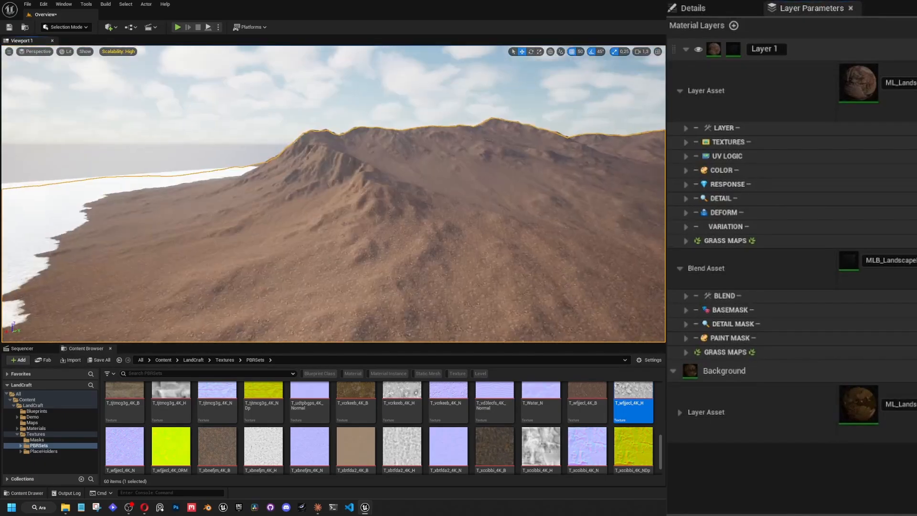
Turn on Debug for Layer 1's blend and enable the Debug Base Mask, Grass Map and Paint Mask overrides.
{"action": "left_click", "coordinate": [686, 295]}
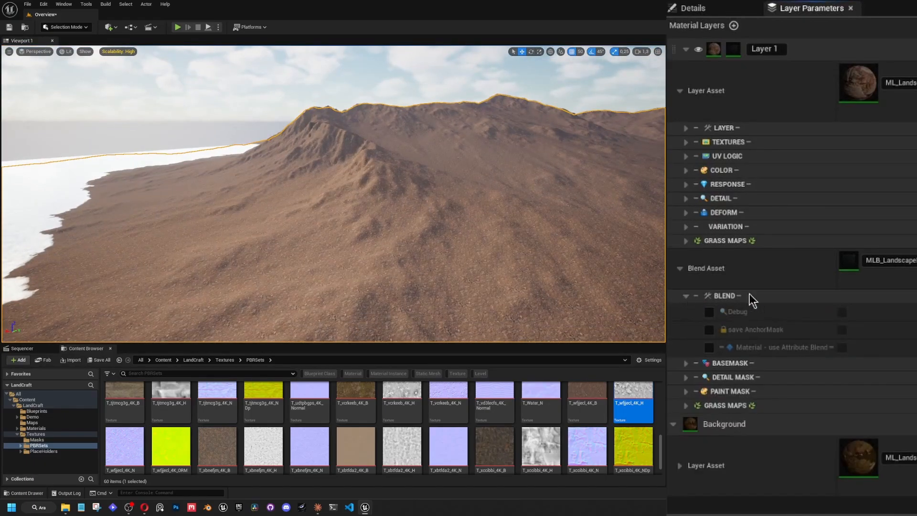
{"action": "left_click", "coordinate": [708, 312]}
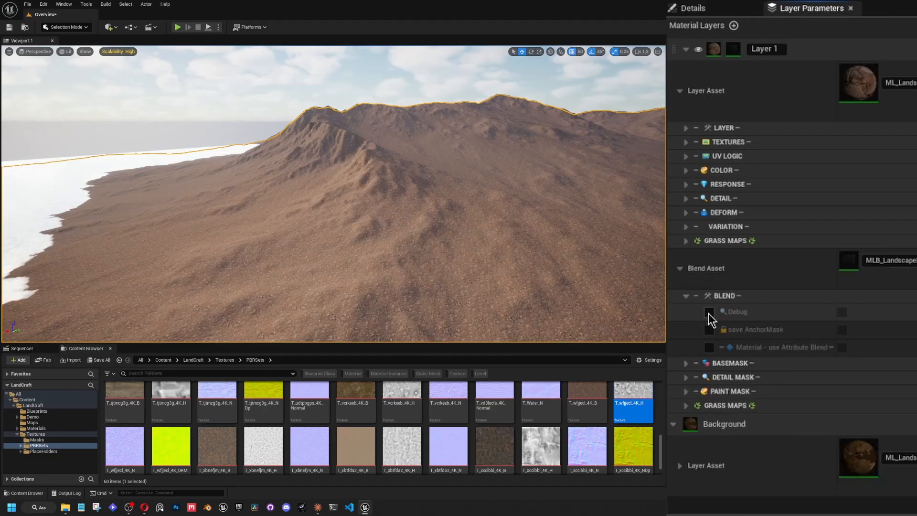
{"action": "left_click", "coordinate": [842, 311]}
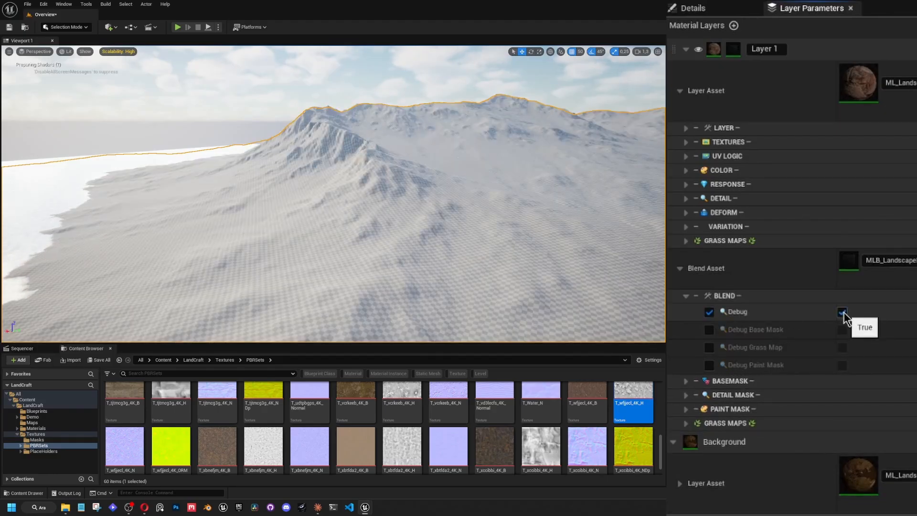
{"action": "left_click", "coordinate": [709, 329]}
{"action": "left_click", "coordinate": [708, 347]}
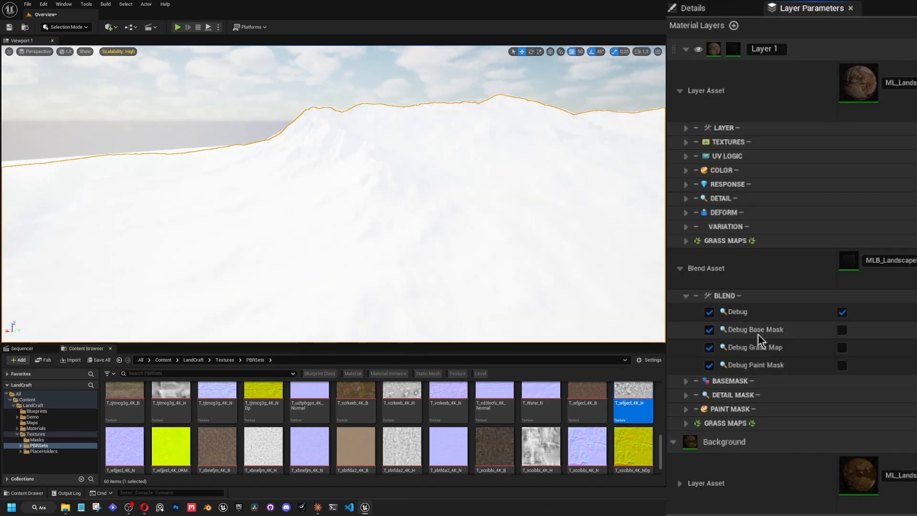
{"action": "left_click", "coordinate": [685, 296]}
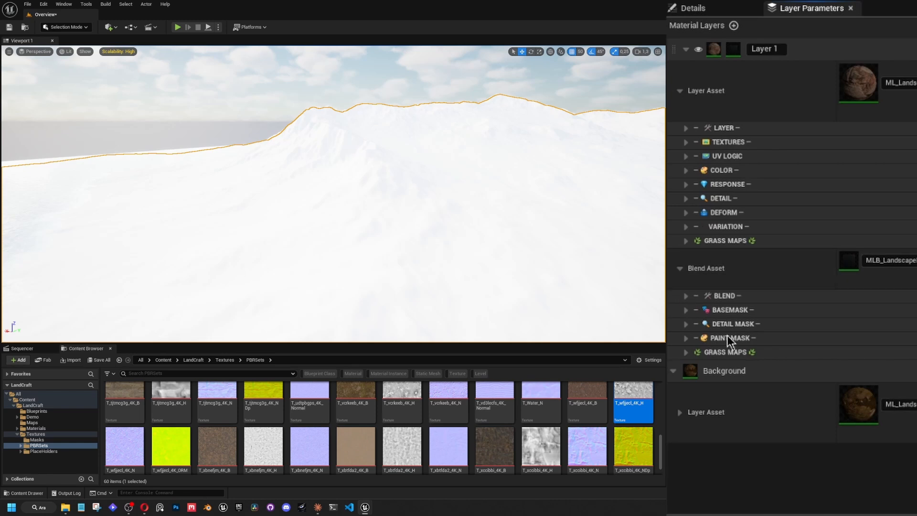
{"action": "right_click_drag", "start_coordinate": [479, 188], "coordinate": [528, 198]}
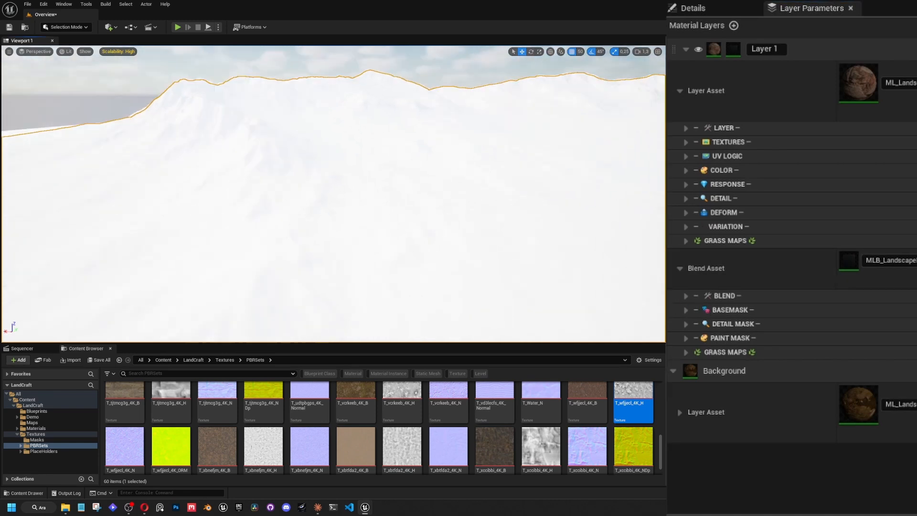
{"action": "left_click", "coordinate": [685, 296]}
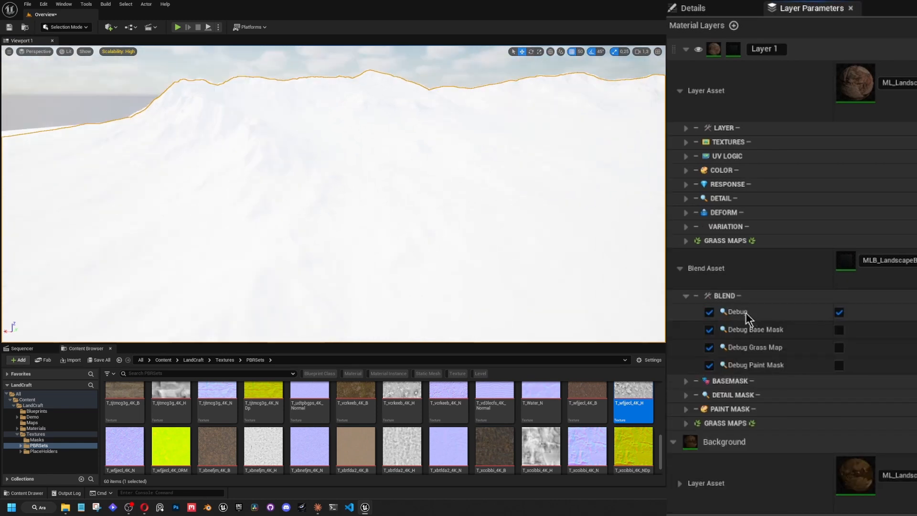
{"action": "left_click", "coordinate": [686, 296]}
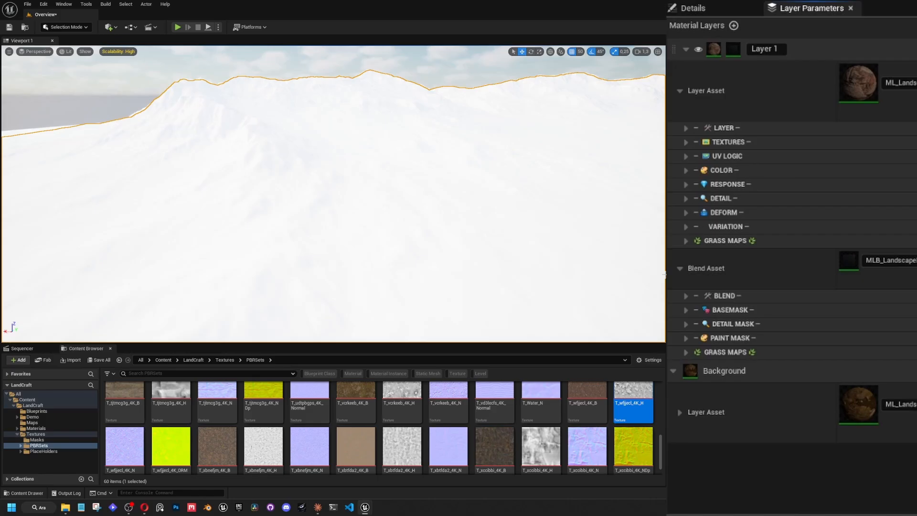
Enable the BASEMASK overrides for Distance, Slope, Elevation and Anchor Mask, RVT Mask4 and Top Layer Amount.
{"action": "left_click", "coordinate": [686, 311]}
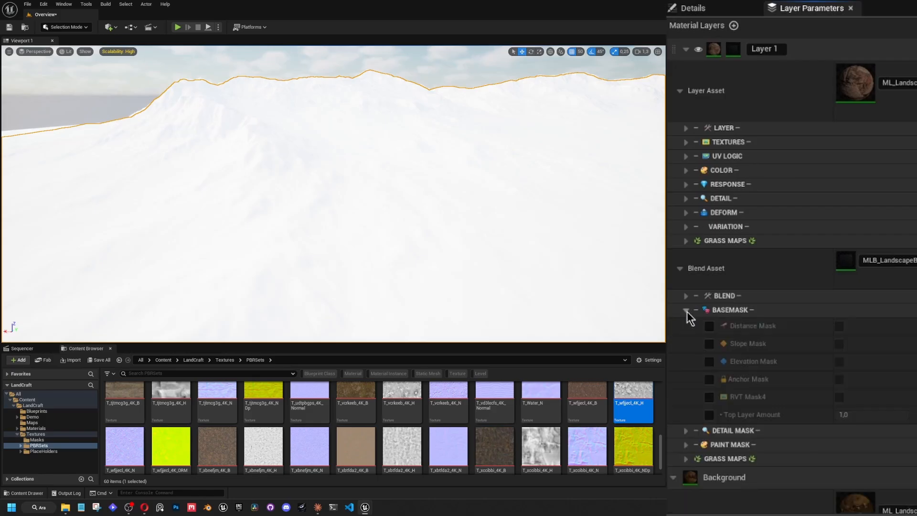
{"action": "left_click", "coordinate": [709, 326]}
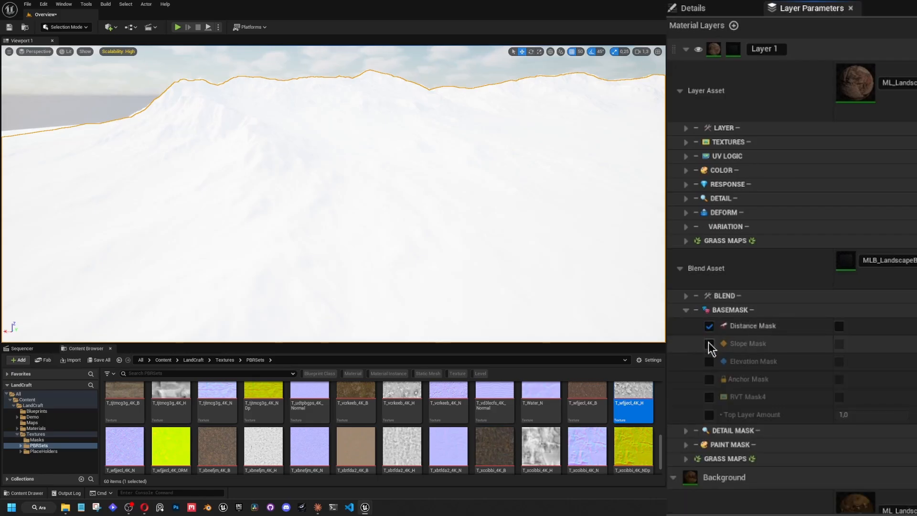
{"action": "left_click", "coordinate": [709, 344]}
{"action": "left_click", "coordinate": [709, 361]}
{"action": "left_click", "coordinate": [709, 379]}
{"action": "left_click", "coordinate": [709, 397]}
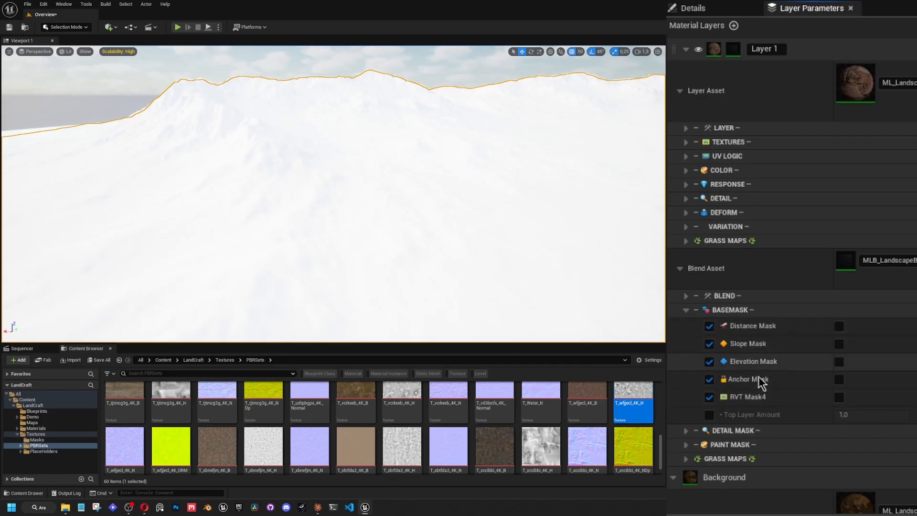
{"action": "left_click", "coordinate": [709, 414]}
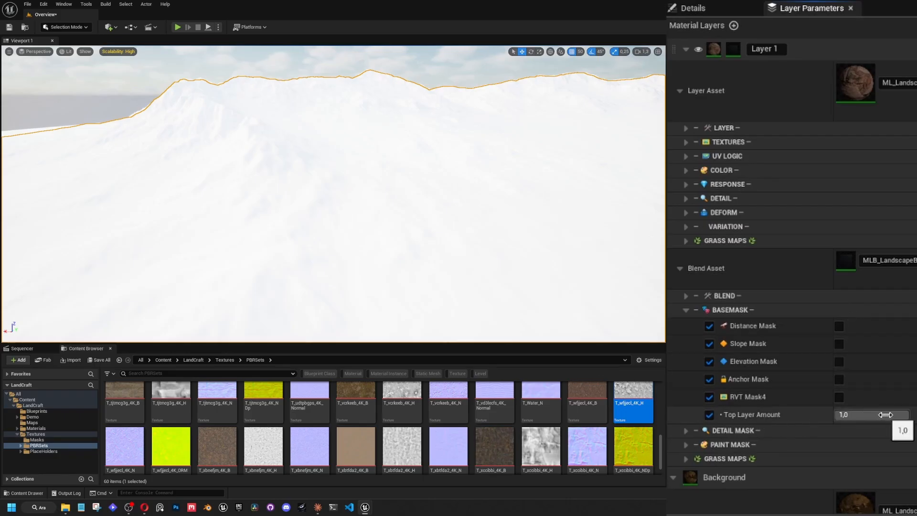
Try the Top Layer Amount control and inspect the debug mask across the mountain terrain.
{"action": "right_click_drag", "start_coordinate": [356, 147], "coordinate": [332, 124]}
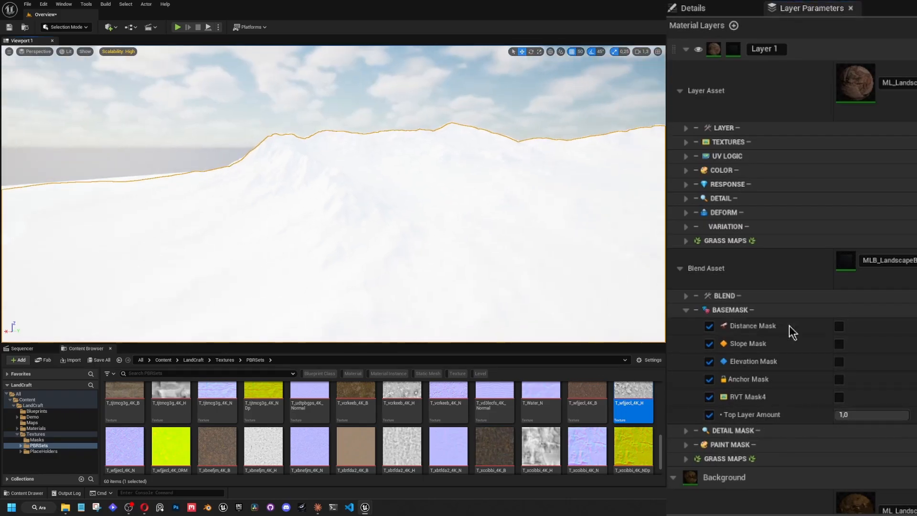
{"action": "left_click_drag", "start_coordinate": [859, 415], "coordinate": [909, 415]}
{"action": "right_click_drag", "start_coordinate": [552, 250], "coordinate": [600, 266]}
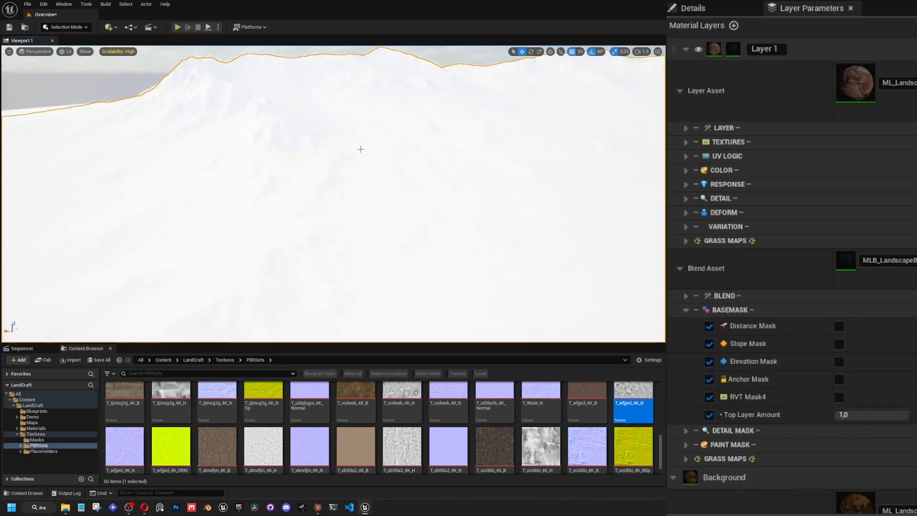
{"action": "right_click_drag", "start_coordinate": [586, 202], "coordinate": [598, 190]}
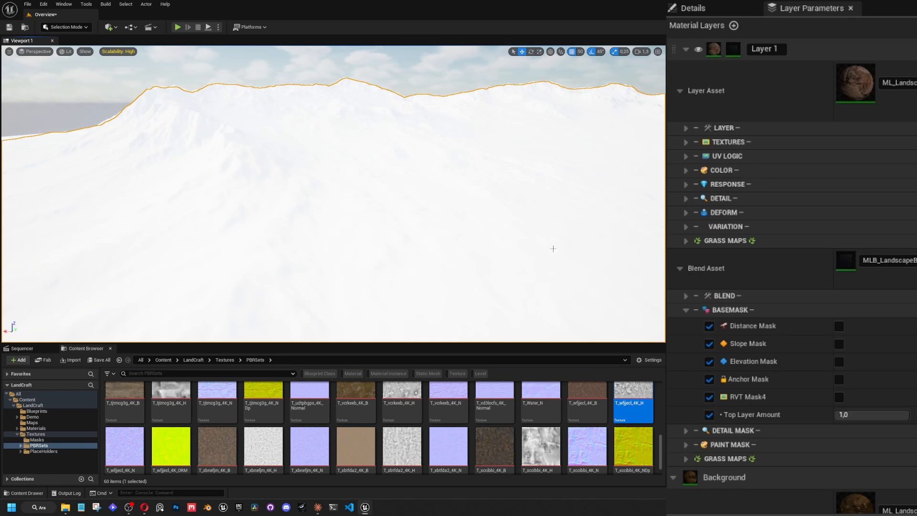
Turn off Debug for Layer 1's blend to show the textured landscape around the mountain.
{"action": "right_click_drag", "start_coordinate": [553, 248], "coordinate": [422, 223]}
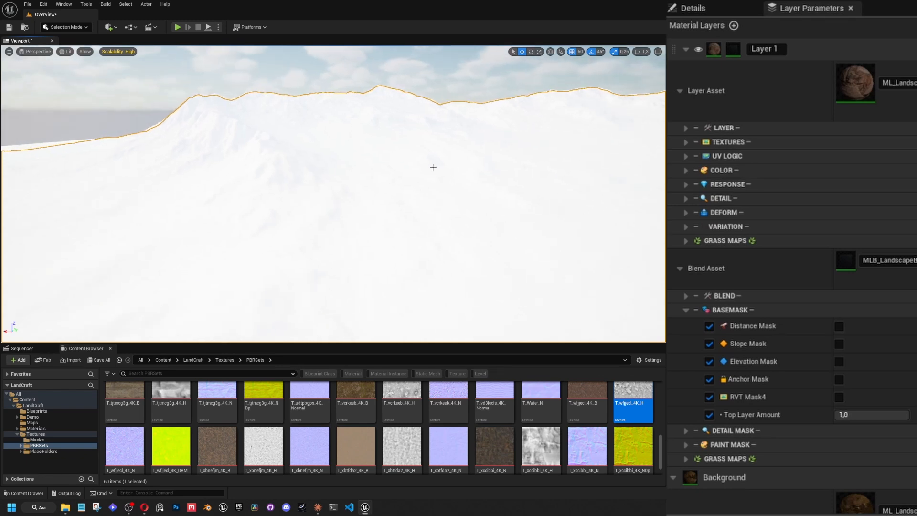
{"action": "left_click", "coordinate": [685, 295]}
{"action": "left_click", "coordinate": [839, 312]}
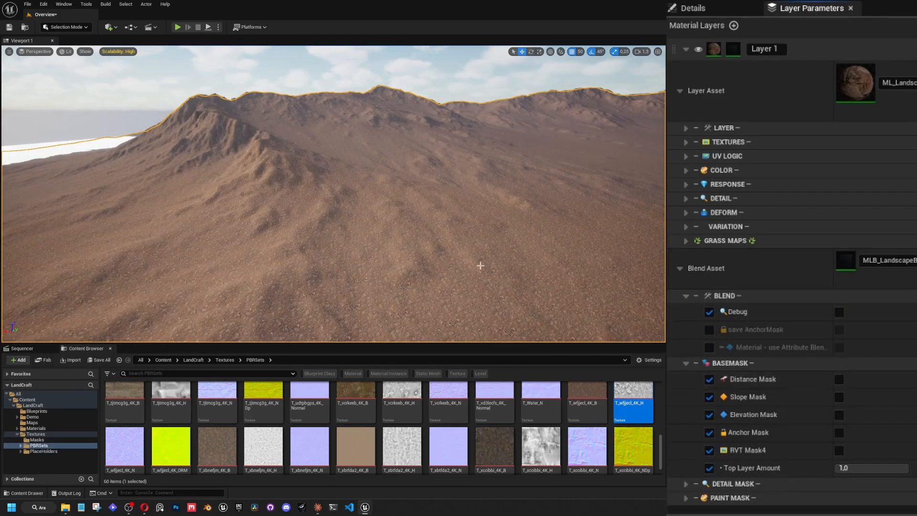
{"action": "right_click_drag", "start_coordinate": [479, 265], "coordinate": [396, 241]}
{"action": "key", "text": "w"}
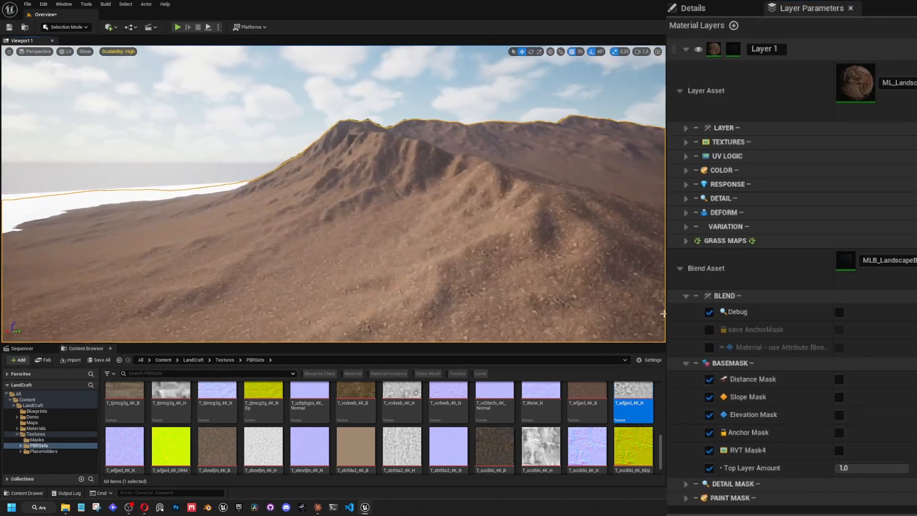
Enable the Slope Mask and override use Both Sides, use PixelNormals, Slope Facing Sun, Slope Direction, Slope Amount and Slope Contrast.
{"action": "left_click", "coordinate": [839, 397]}
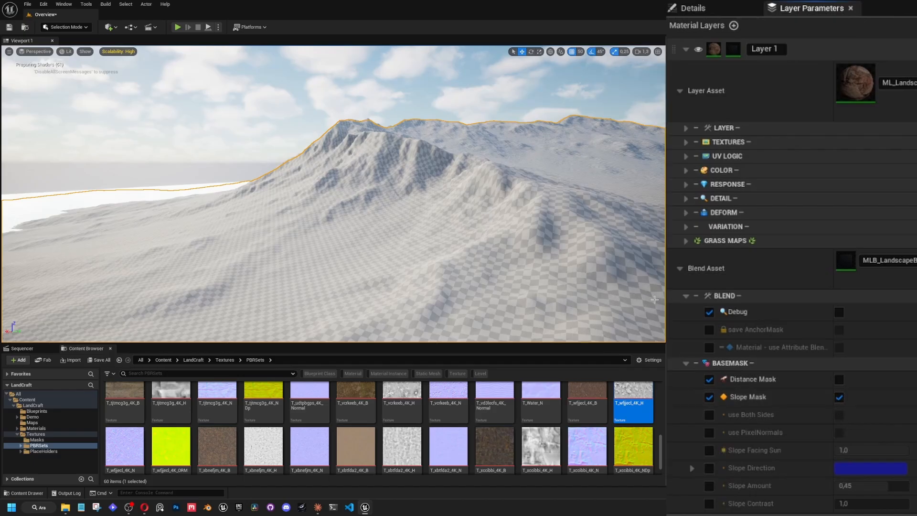
{"action": "left_click", "coordinate": [708, 415]}
{"action": "left_click", "coordinate": [709, 432]}
{"action": "left_click", "coordinate": [709, 451]}
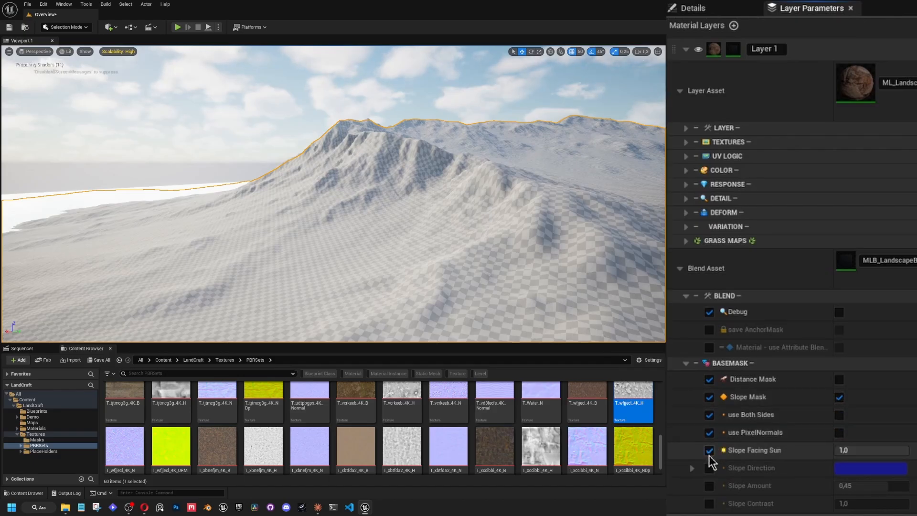
{"action": "scroll", "coordinate": [708, 454], "scroll_direction": "down", "scroll_amount": 1}
{"action": "left_click", "coordinate": [709, 449]}
{"action": "left_click", "coordinate": [709, 466]}
{"action": "left_click", "coordinate": [709, 483]}
{"action": "scroll", "coordinate": [773, 446], "scroll_direction": "down", "scroll_amount": 1}
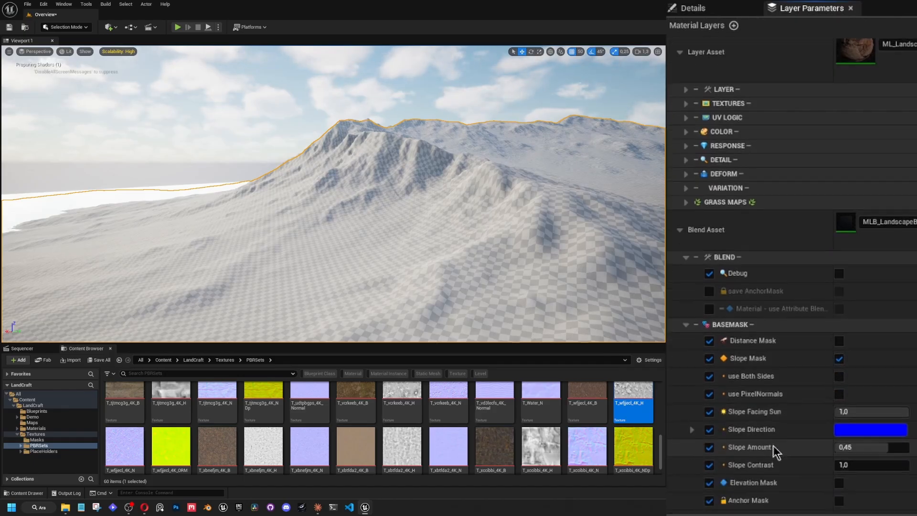
{"action": "scroll", "coordinate": [749, 463], "scroll_direction": "down", "scroll_amount": 1}
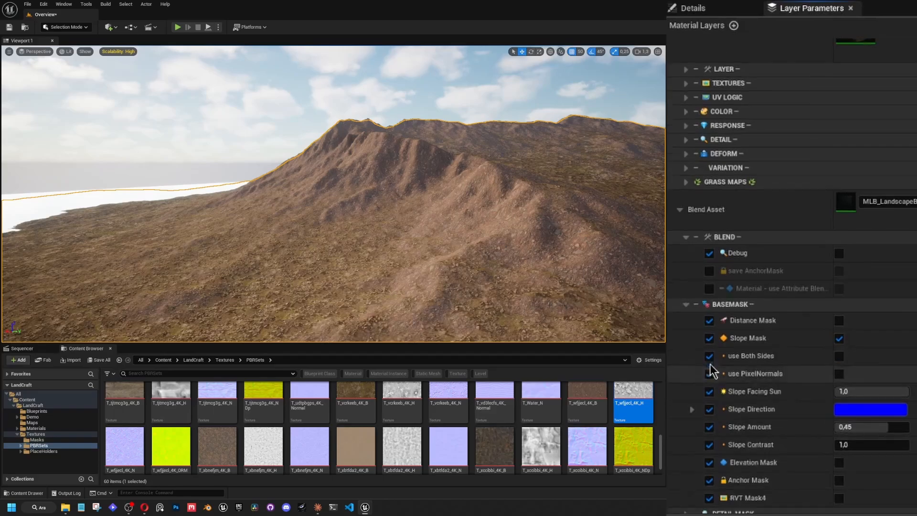
Examine how Layer 1 and the Background blend by slope across the mountainside and flatter ground.
{"action": "key", "text": "s"}
{"action": "right_click_drag", "start_coordinate": [617, 276], "coordinate": [597, 253]}
{"action": "scroll", "coordinate": [619, 287], "scroll_direction": "up", "scroll_amount": 1}
{"action": "key", "text": "w"}
{"action": "key", "text": "w"}
{"action": "scroll", "coordinate": [585, 259], "scroll_direction": "up", "scroll_amount": 1}
{"action": "scroll", "coordinate": [327, 145], "scroll_direction": "up", "scroll_amount": 2}
{"action": "key", "text": "d"}
{"action": "right_click_drag", "start_coordinate": [326, 145], "coordinate": [359, 121]}
{"action": "key", "text": "w"}
{"action": "key", "text": "w"}
{"action": "right_click_drag", "start_coordinate": [334, 193], "coordinate": [351, 182]}
{"action": "scroll", "coordinate": [336, 221], "scroll_direction": "down", "scroll_amount": 2}
{"action": "key", "text": "s"}
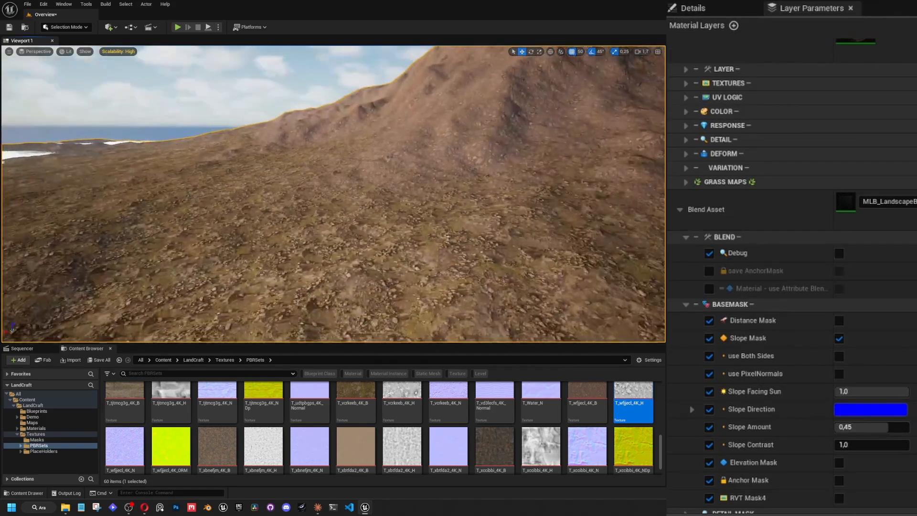
Turn on the blend's Debug view and inspect the slope mask from the mountainside to the coast.
{"action": "left_click", "coordinate": [839, 253]}
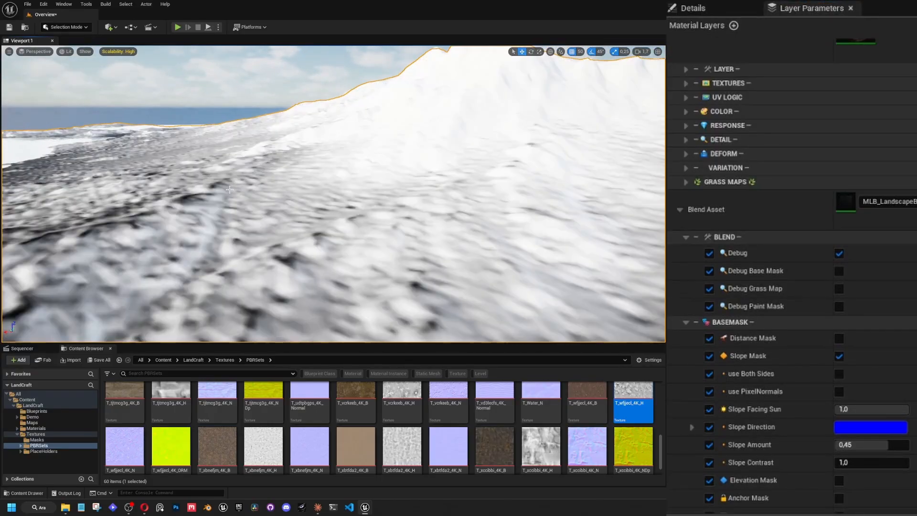
{"action": "key", "text": "s"}
{"action": "right_click_drag", "start_coordinate": [230, 189], "coordinate": [200, 197]}
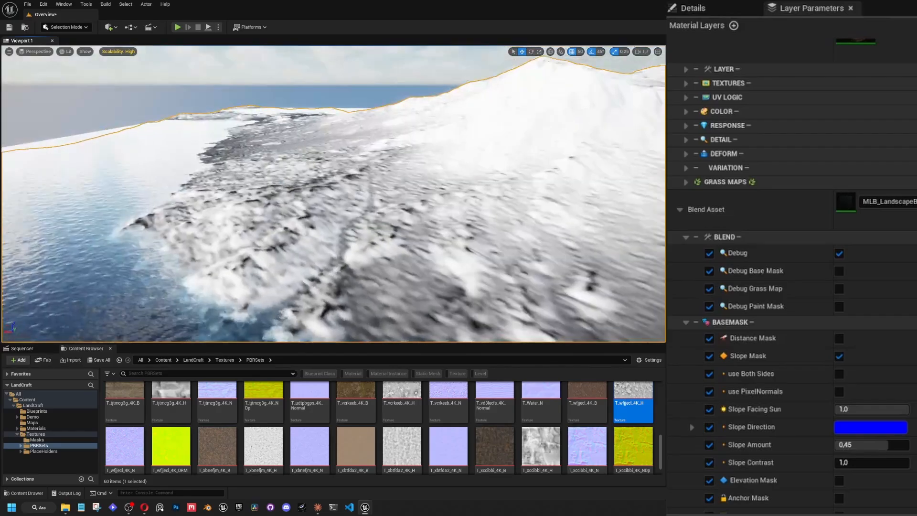
{"action": "key", "text": "s"}
{"action": "right_click_drag", "start_coordinate": [587, 212], "coordinate": [608, 253]}
{"action": "scroll", "coordinate": [606, 249], "scroll_direction": "up", "scroll_amount": 1}
{"action": "key", "text": "w"}
Turn Debug off and examine the transition between the two ground textures up close.
{"action": "left_click", "coordinate": [839, 253]}
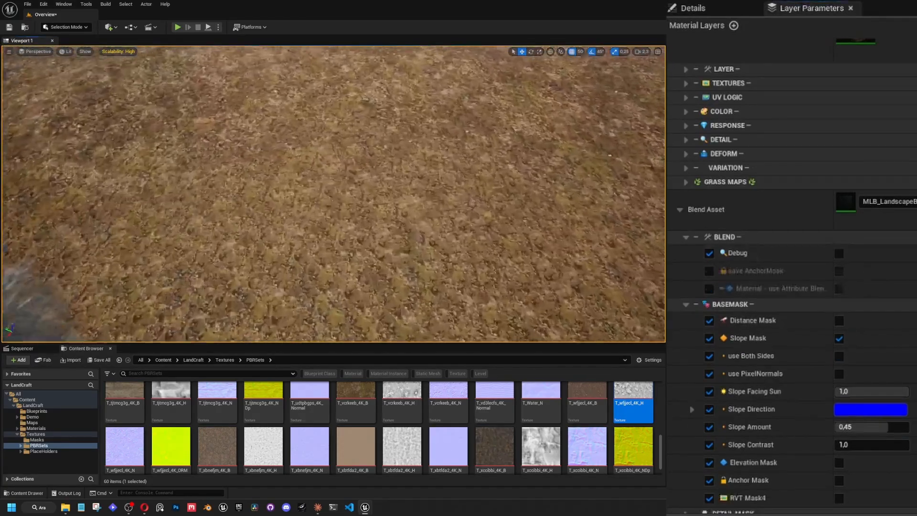
{"action": "scroll", "coordinate": [443, 219], "scroll_direction": "down", "scroll_amount": 5}
{"action": "key", "text": "w"}
{"action": "mouse_move", "coordinate": [443, 218]}
{"action": "right_mouse_down"}
{"action": "mouse_move", "coordinate": [425, 172]}
{"action": "mouse_move", "coordinate": [415, 191]}
{"action": "mouse_move", "coordinate": [436, 208]}
{"action": "right_mouse_up"}
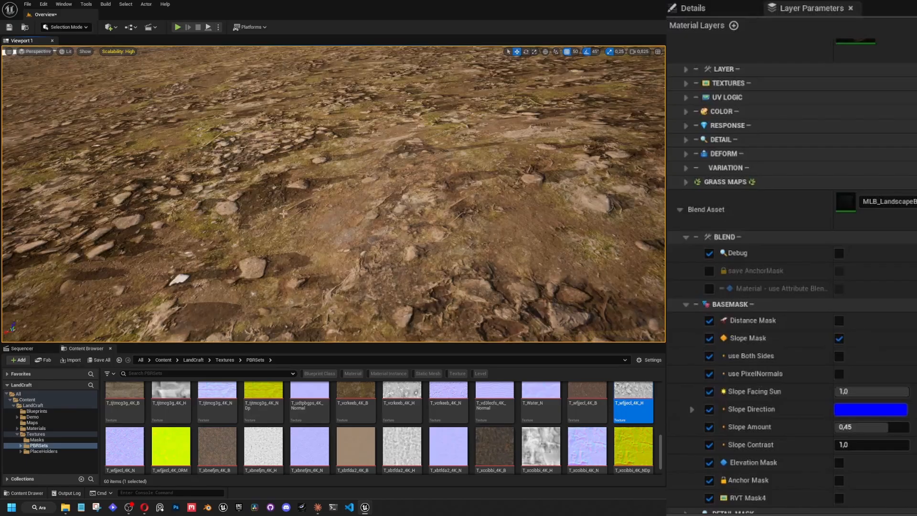
{"action": "right_click_drag", "start_coordinate": [301, 223], "coordinate": [353, 200]}
{"action": "key", "text": "a"}
{"action": "scroll", "coordinate": [374, 198], "scroll_direction": "down", "scroll_amount": 3}
{"action": "key", "text": "w"}
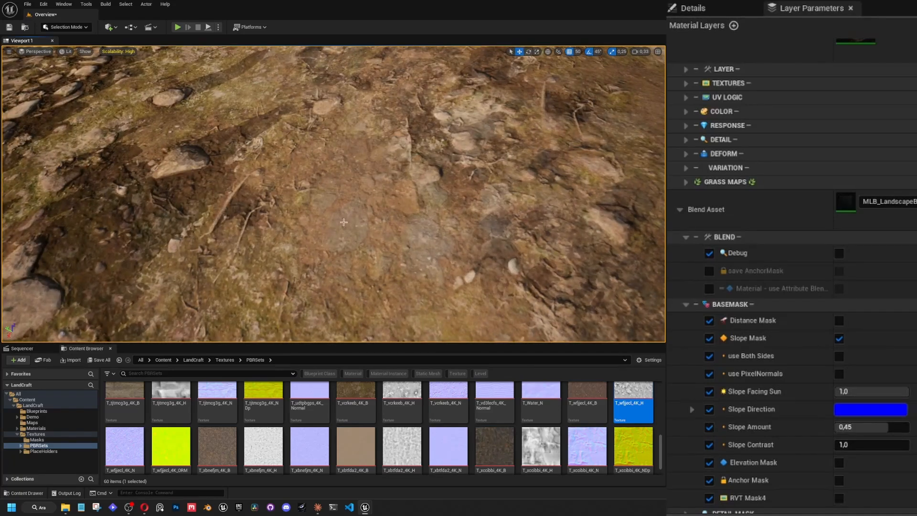
{"action": "key", "text": "s"}
{"action": "right_click_drag", "start_coordinate": [321, 251], "coordinate": [265, 178]}
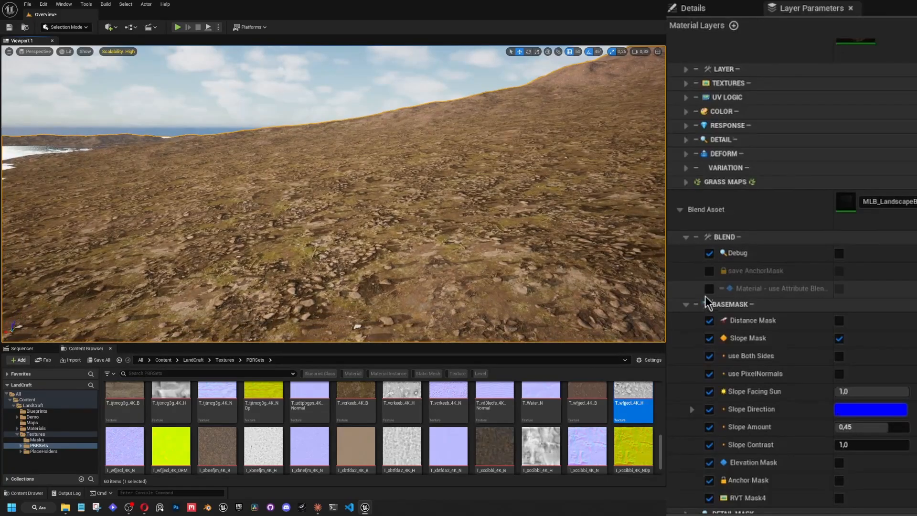
Turn Debug back on and inspect the slope mask over the whole mountain range.
{"action": "left_click", "coordinate": [839, 253]}
{"action": "key", "text": "s"}
{"action": "scroll", "coordinate": [342, 184], "scroll_direction": "up", "scroll_amount": 5}
{"action": "right_click_drag", "start_coordinate": [342, 185], "coordinate": [374, 172]}
{"action": "key", "text": "s"}
{"action": "scroll", "coordinate": [341, 185], "scroll_direction": "up", "scroll_amount": 2}
{"action": "key", "text": "w"}
{"action": "mouse_move", "coordinate": [444, 160]}
{"action": "right_mouse_down"}
{"action": "mouse_move", "coordinate": [483, 160]}
{"action": "mouse_move", "coordinate": [504, 177]}
{"action": "mouse_move", "coordinate": [516, 160]}
{"action": "right_mouse_up"}
{"action": "key", "text": "w"}
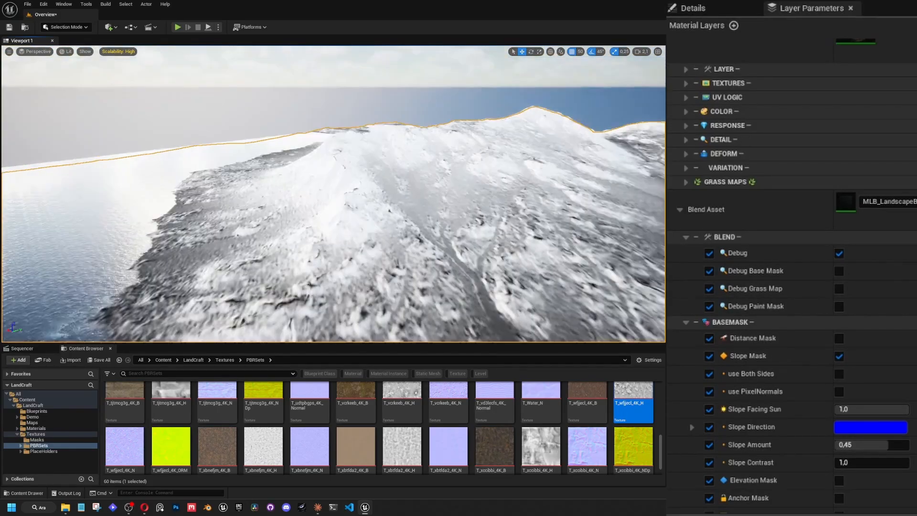
{"action": "key", "text": "w"}
{"action": "right_click_drag", "start_coordinate": [334, 191], "coordinate": [425, 258]}
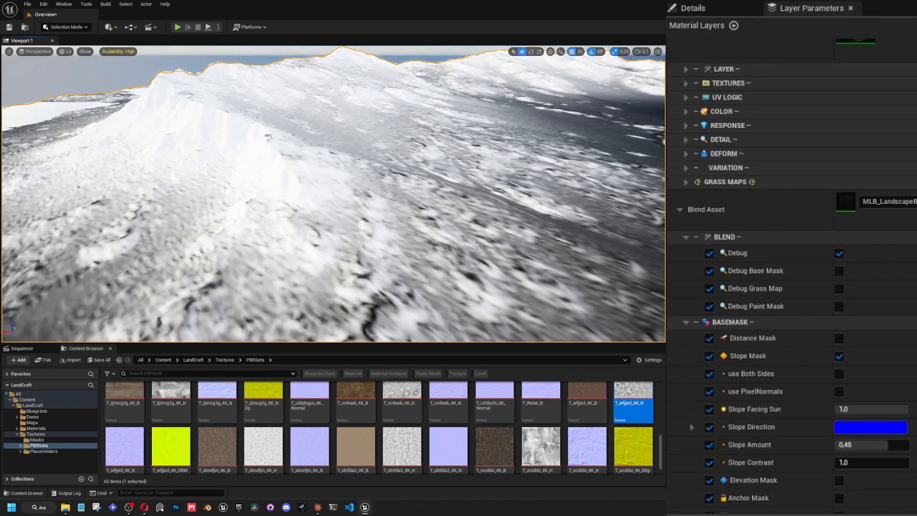
Override Overall Transition and Blend Transition in the blend's DETAIL MASK group and enable Overall Transition.
{"action": "left_click", "coordinate": [687, 323]}
{"action": "left_click", "coordinate": [686, 394]}
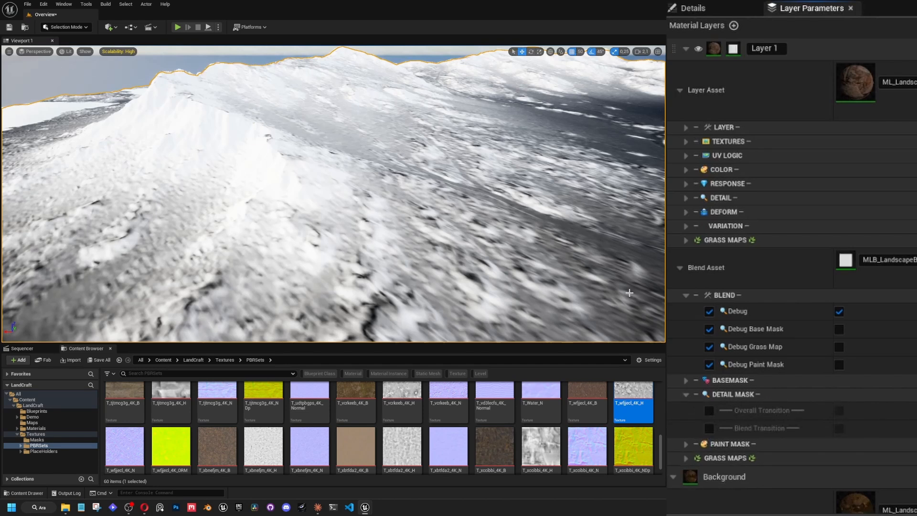
{"action": "left_click", "coordinate": [709, 428]}
{"action": "left_click", "coordinate": [709, 411]}
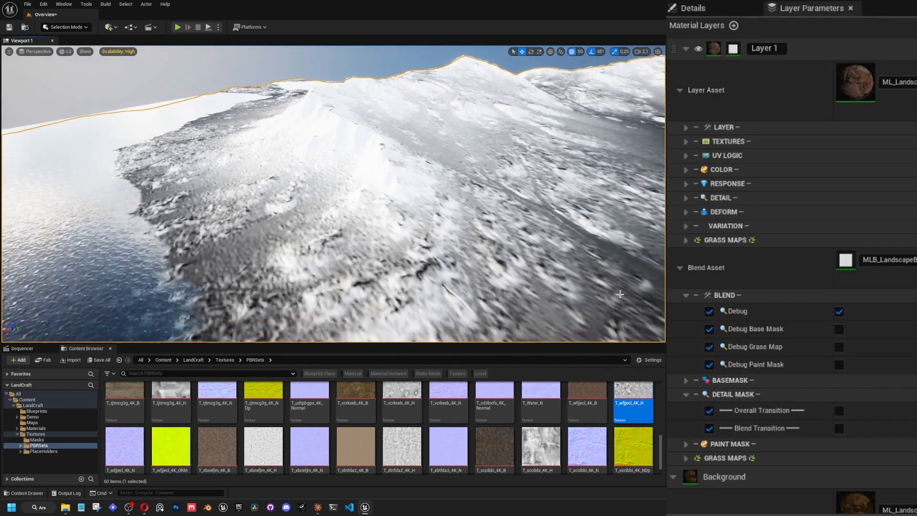
{"action": "left_click", "coordinate": [838, 411]}
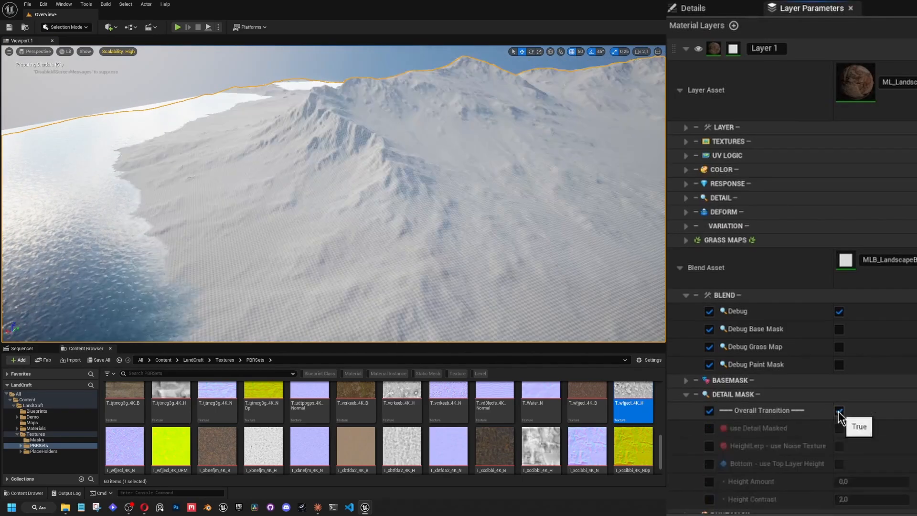
Enable the overrides for HeightLerp - use Noise Texture, Bottom - use Top Layer Height, Height Amount and Height Contrast.
{"action": "scroll", "coordinate": [732, 406], "scroll_direction": "down", "scroll_amount": 3}
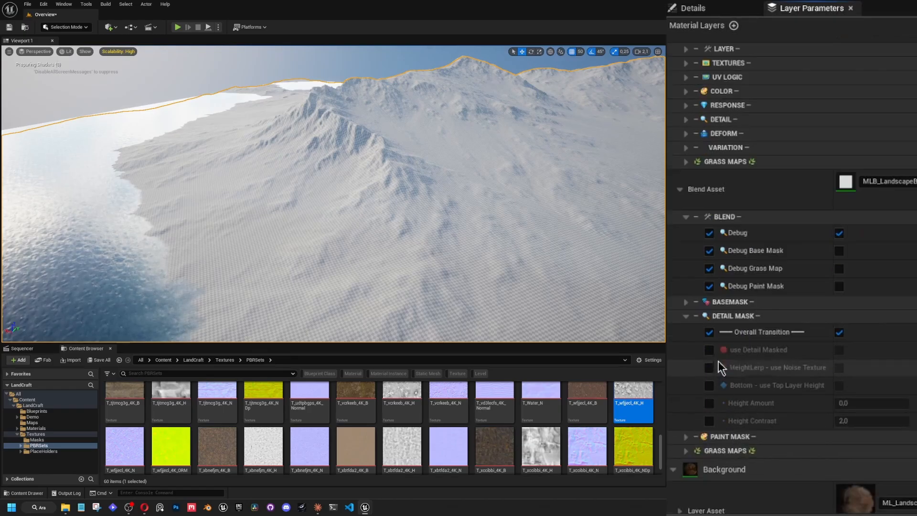
{"action": "left_click", "coordinate": [709, 367]}
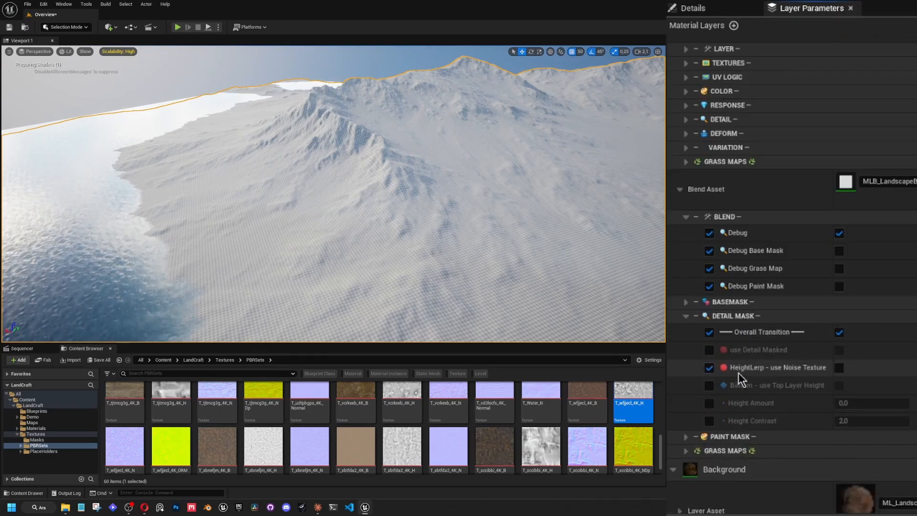
{"action": "left_click", "coordinate": [709, 385]}
{"action": "left_click", "coordinate": [709, 403]}
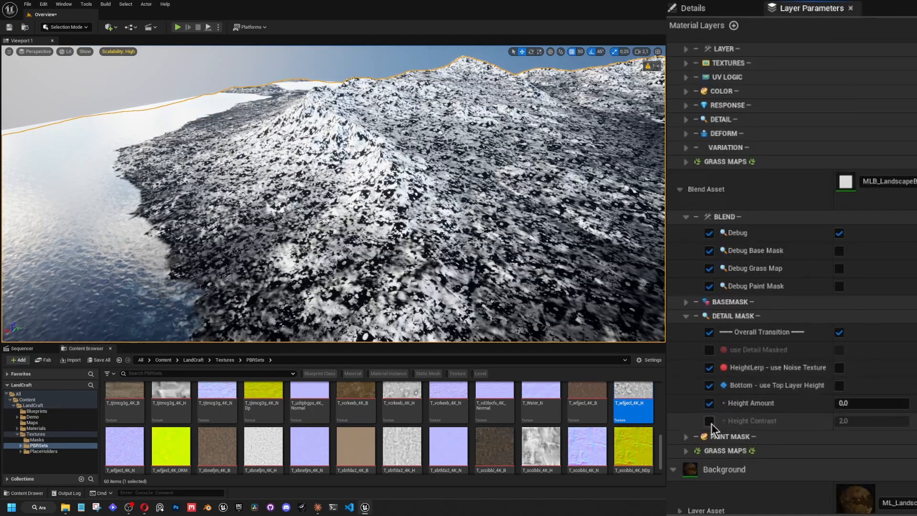
{"action": "left_click", "coordinate": [709, 421]}
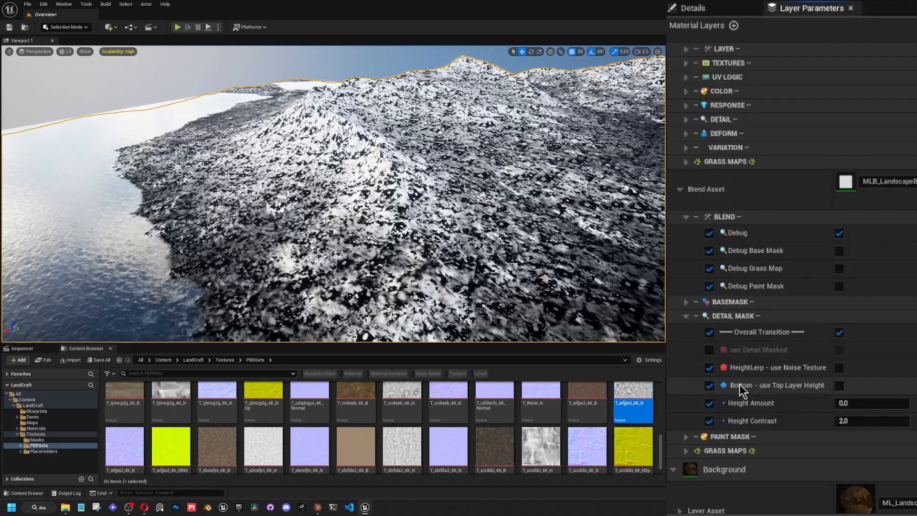
Try a Height Amount of about 0.05 and a Height Contrast of 4 on the detail mask, viewed close up.
{"action": "key", "text": "w"}
{"action": "right_click_drag", "start_coordinate": [430, 191], "coordinate": [444, 253]}
{"action": "scroll", "coordinate": [463, 258], "scroll_direction": "down", "scroll_amount": 2}
{"action": "scroll", "coordinate": [463, 258], "scroll_direction": "down", "scroll_amount": 4}
{"action": "key", "text": "w"}
{"action": "key", "text": "w"}
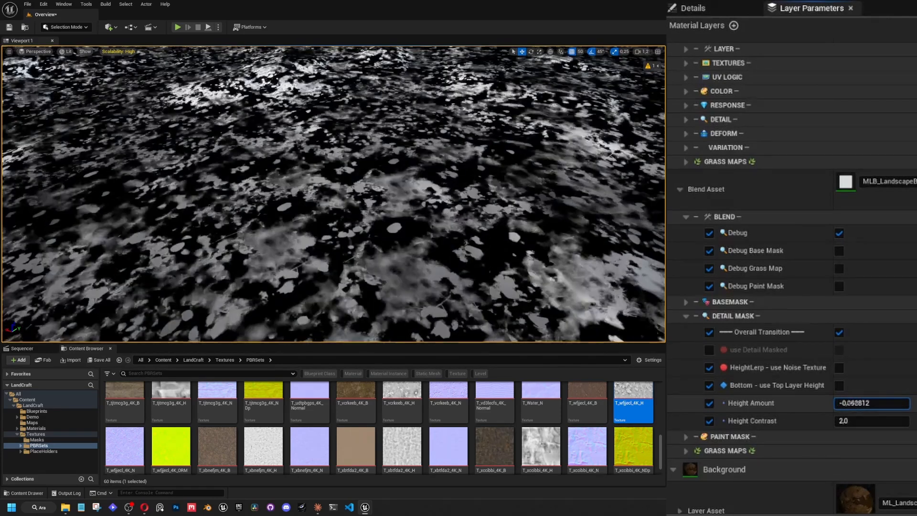
{"action": "left_click_drag", "start_coordinate": [855, 403], "coordinate": [874, 403]}
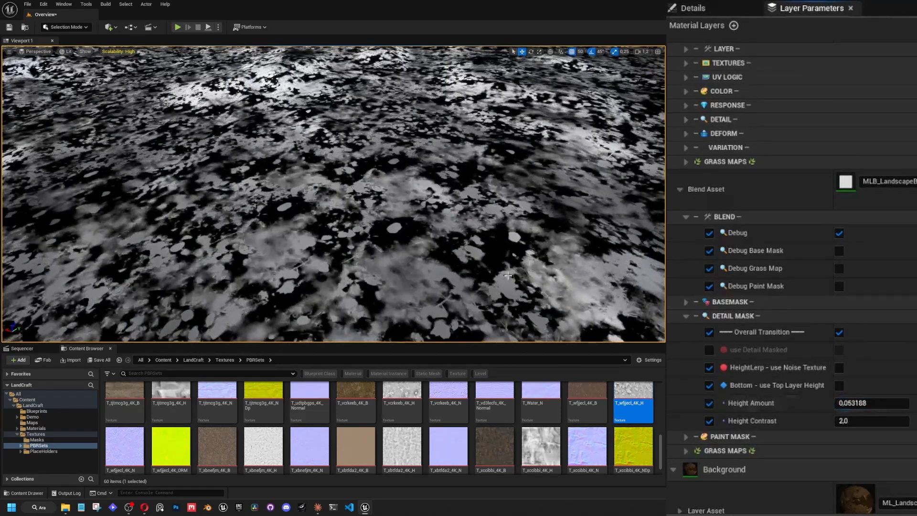
{"action": "left_click", "coordinate": [853, 420]}
{"action": "key", "text": "Return"}
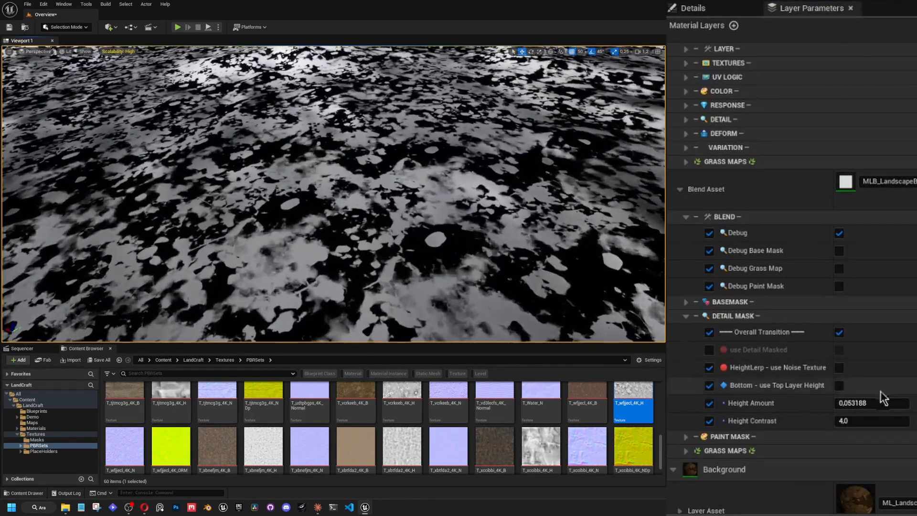
Set Height Amount to about 0.5 and Height Contrast to 10, and inspect the debug mask up close.
{"action": "left_click_drag", "start_coordinate": [858, 404], "coordinate": [874, 403]}
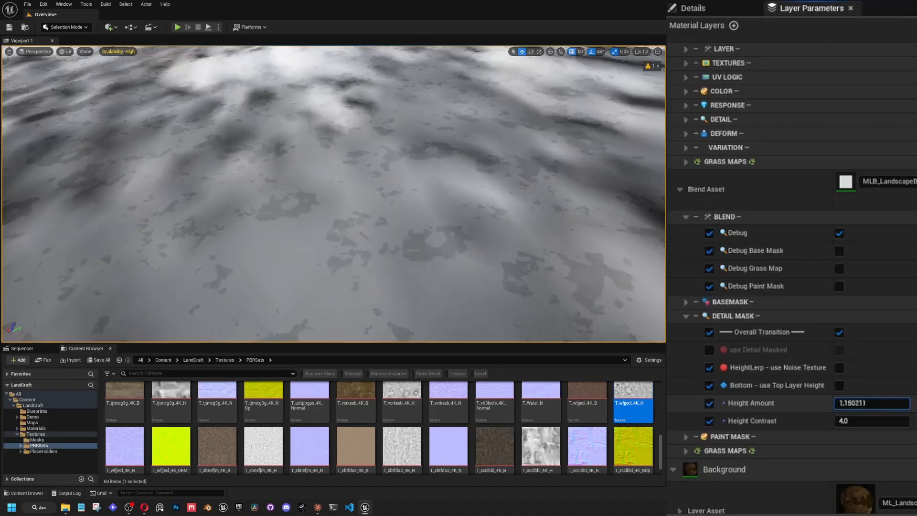
{"action": "left_click", "coordinate": [855, 420]}
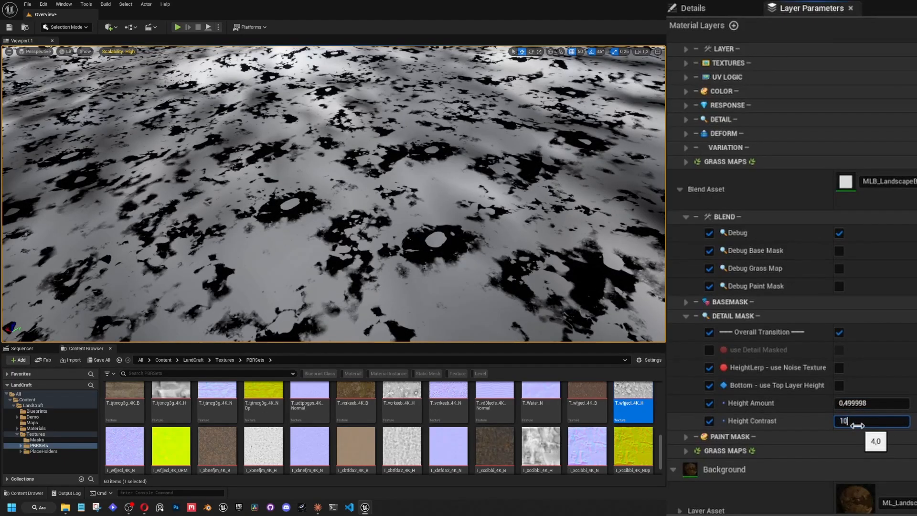
{"action": "key", "text": "Return"}
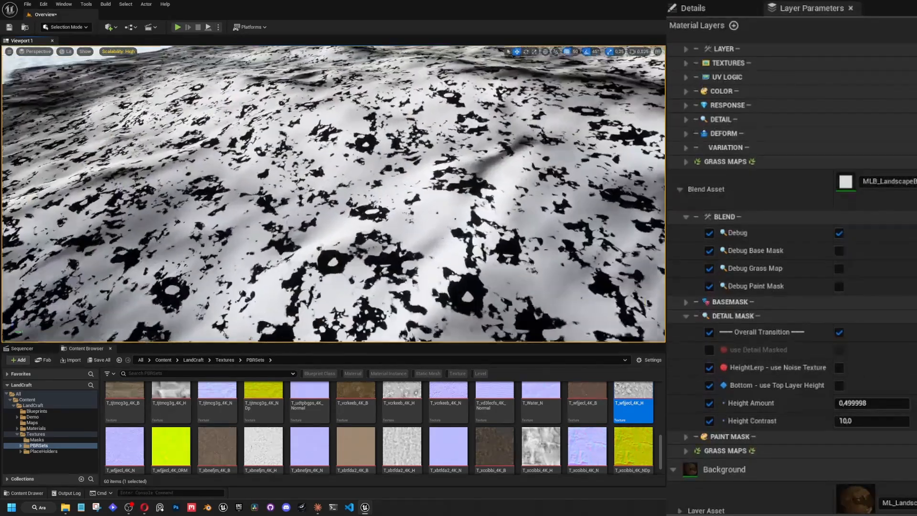
{"action": "key", "text": "w"}
{"action": "scroll", "coordinate": [333, 199], "scroll_direction": "down", "scroll_amount": 2}
{"action": "right_click_drag", "start_coordinate": [334, 194], "coordinate": [322, 238]}
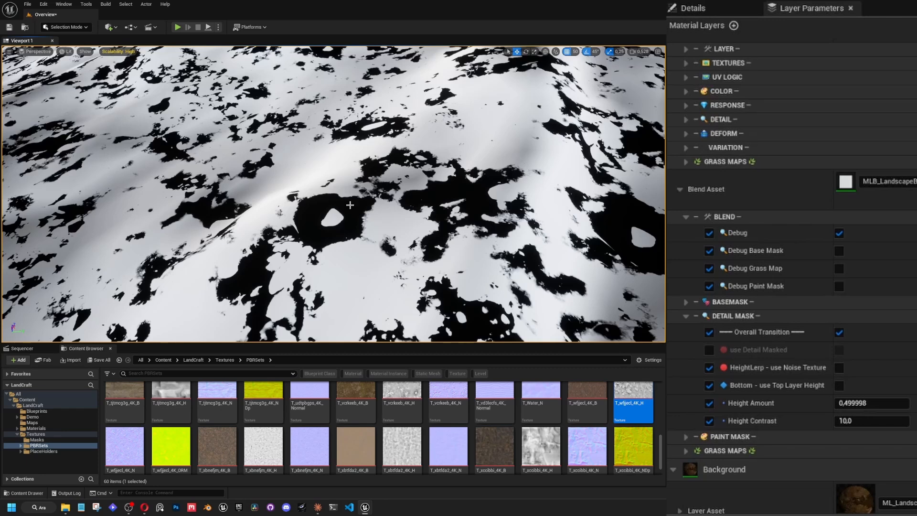
Invert the height transition by setting Height Contrast to -10, and check the debug mask on the terrain.
{"action": "left_click", "coordinate": [861, 420]}
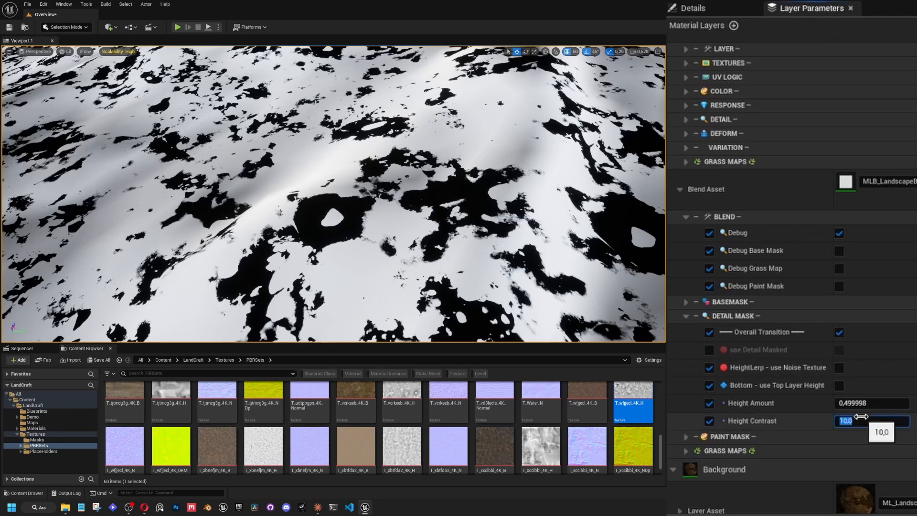
{"action": "type", "text": "-10"}
{"action": "key", "text": "Return"}
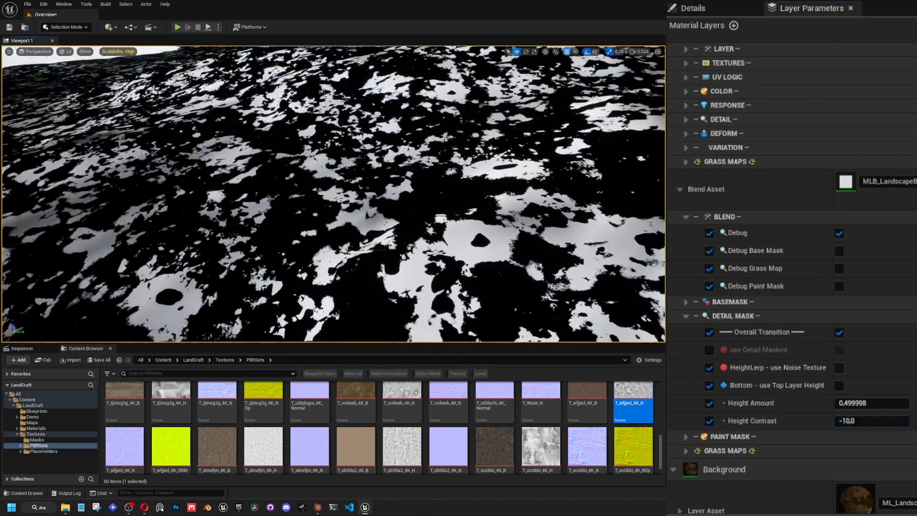
{"action": "key", "text": "w"}
{"action": "right_click_drag", "start_coordinate": [348, 252], "coordinate": [382, 248]}
{"action": "key", "text": "w"}
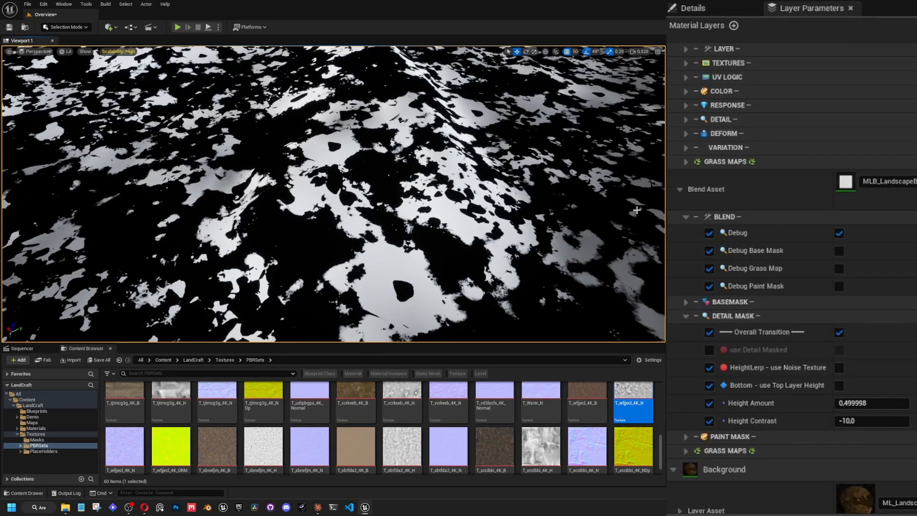
Turn off Debug for Layer 1's blend and examine the height-blended ground textures up close.
{"action": "left_click", "coordinate": [839, 234]}
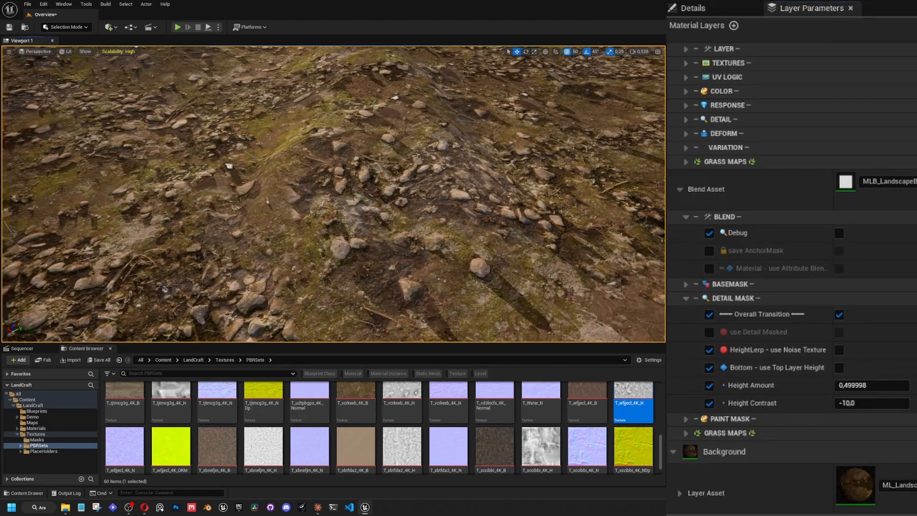
{"action": "key", "text": "w"}
{"action": "right_click_drag", "start_coordinate": [334, 193], "coordinate": [353, 201]}
{"action": "key", "text": "w"}
{"action": "right_click_drag", "start_coordinate": [283, 214], "coordinate": [283, 214]}
{"action": "key", "text": "s"}
{"action": "scroll", "coordinate": [423, 258], "scroll_direction": "up", "scroll_amount": 6}
{"action": "right_click_drag", "start_coordinate": [424, 257], "coordinate": [449, 279]}
{"action": "key", "text": "w"}
{"action": "key", "text": "w"}
{"action": "scroll", "coordinate": [442, 274], "scroll_direction": "down", "scroll_amount": 2}
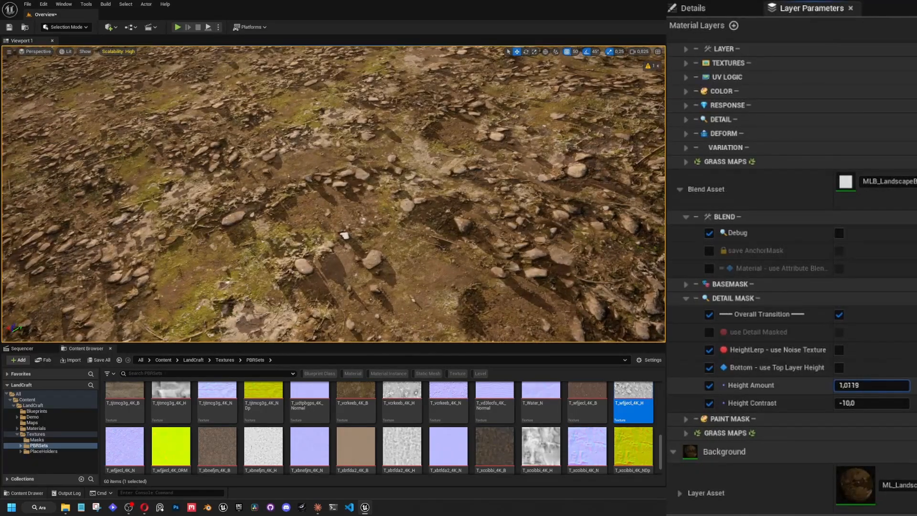
Try a Height Amount of about -1.39 on the detail mask and inspect the blended ground up close.
{"action": "mouse_move", "coordinate": [871, 385]}
{"action": "left_mouse_down"}
{"action": "mouse_move", "coordinate": [883, 385]}
{"action": "mouse_move", "coordinate": [872, 385]}
{"action": "left_mouse_up"}
{"action": "key", "text": "w"}
{"action": "right_click_drag", "start_coordinate": [430, 238], "coordinate": [448, 241]}
{"action": "scroll", "coordinate": [454, 244], "scroll_direction": "down", "scroll_amount": 3}
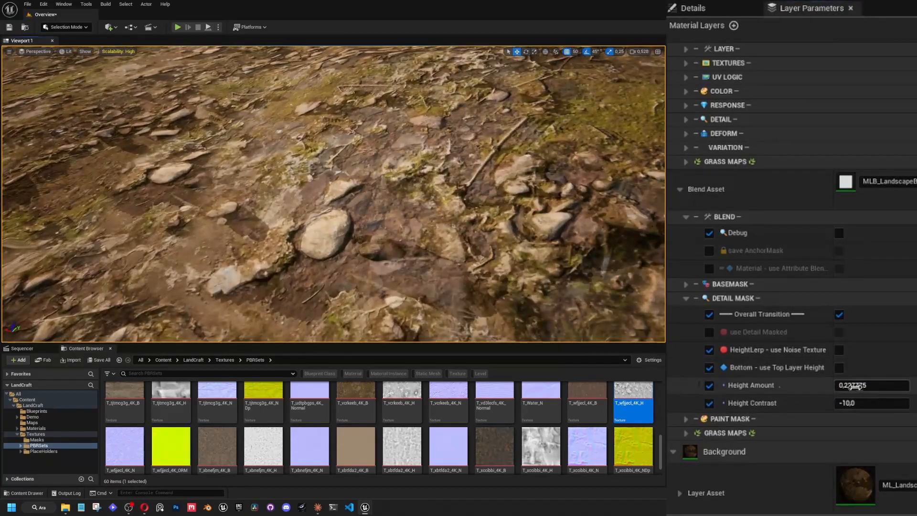
{"action": "left_click_drag", "start_coordinate": [855, 385], "coordinate": [752, 386]}
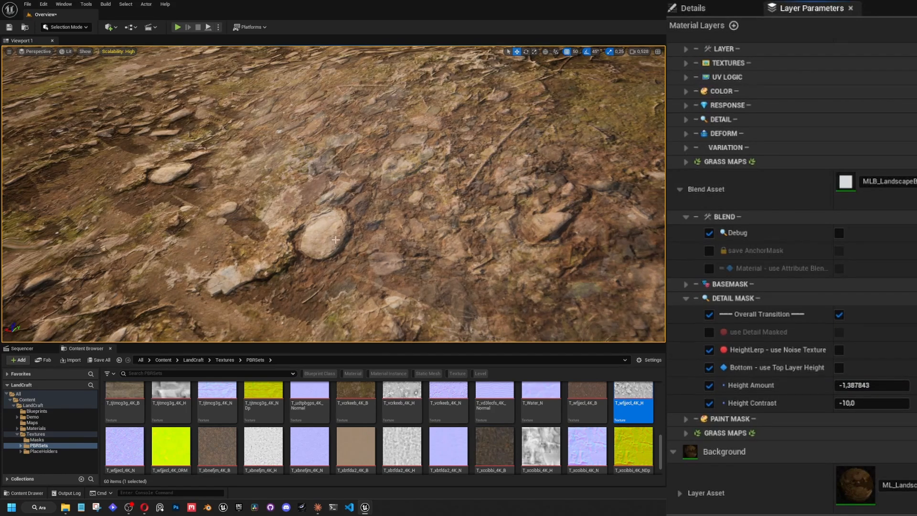
{"action": "mouse_move", "coordinate": [412, 194]}
{"action": "right_mouse_down"}
{"action": "mouse_move", "coordinate": [391, 181]}
{"action": "mouse_move", "coordinate": [412, 194]}
{"action": "right_mouse_up"}
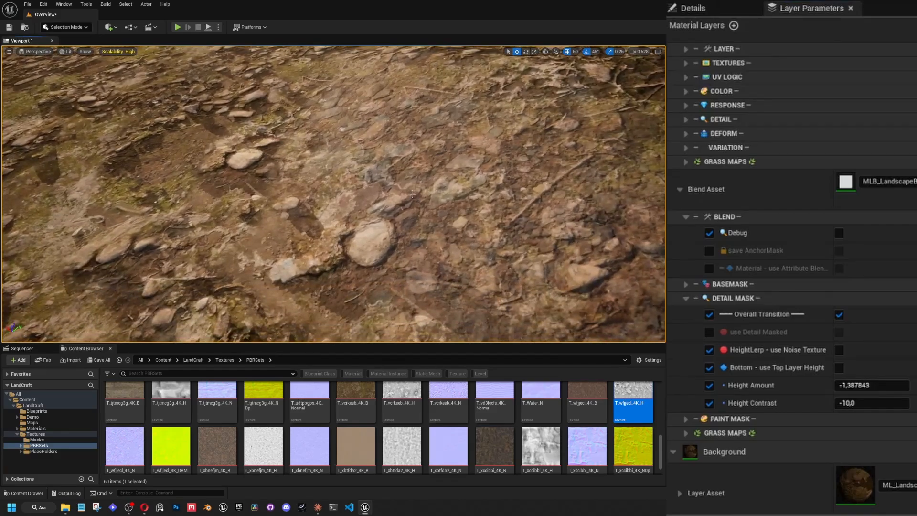
Try a Slope Amount of about 0.46 in Layer 1's base mask with a Height Amount of about 0.58.
{"action": "left_click", "coordinate": [686, 285]}
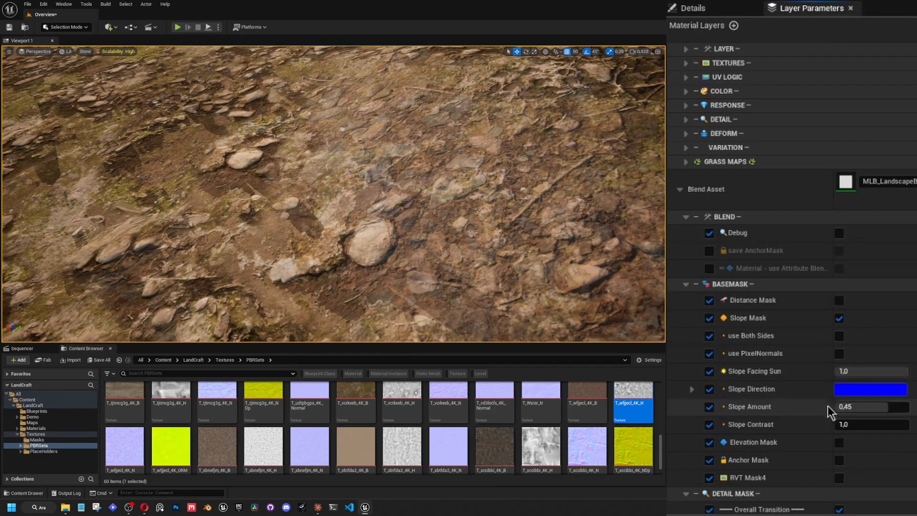
{"action": "left_click_drag", "start_coordinate": [858, 407], "coordinate": [862, 408]}
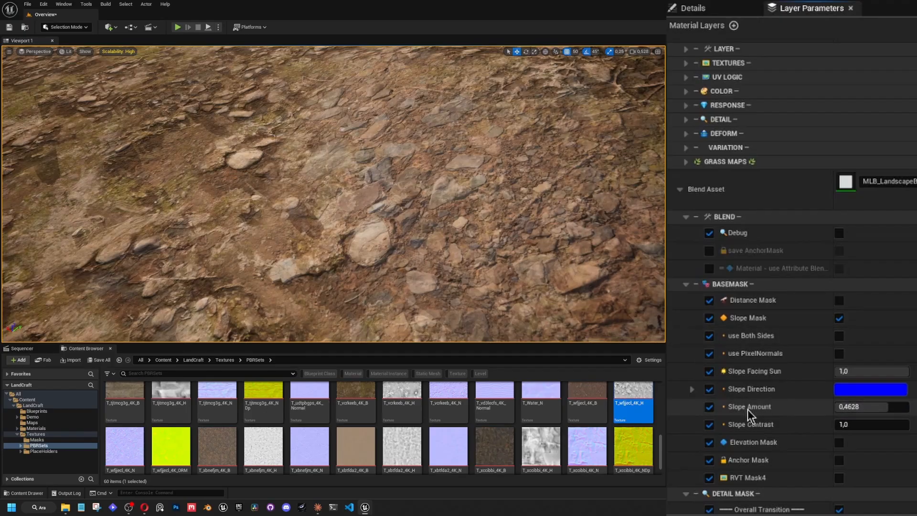
{"action": "scroll", "coordinate": [747, 409], "scroll_direction": "down", "scroll_amount": 5}
{"action": "left_click_drag", "start_coordinate": [862, 463], "coordinate": [862, 463]}
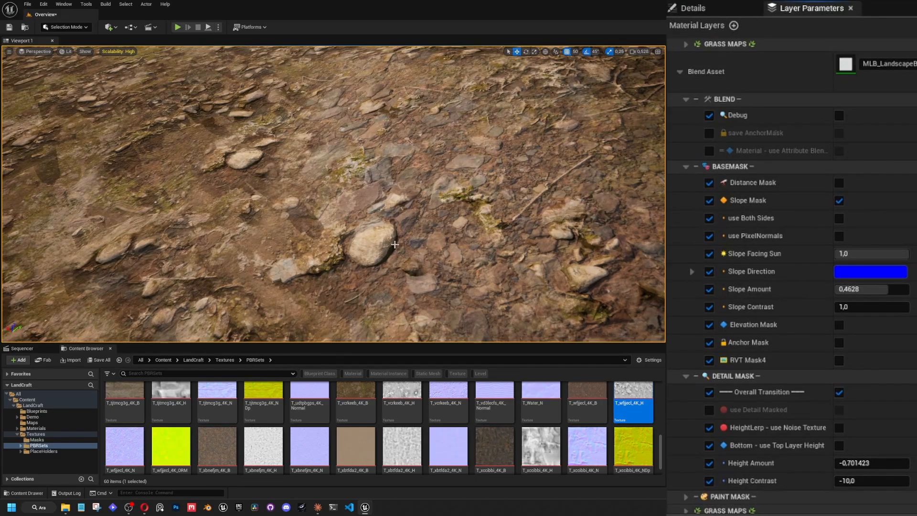
{"action": "left_click_drag", "start_coordinate": [862, 462], "coordinate": [862, 462]}
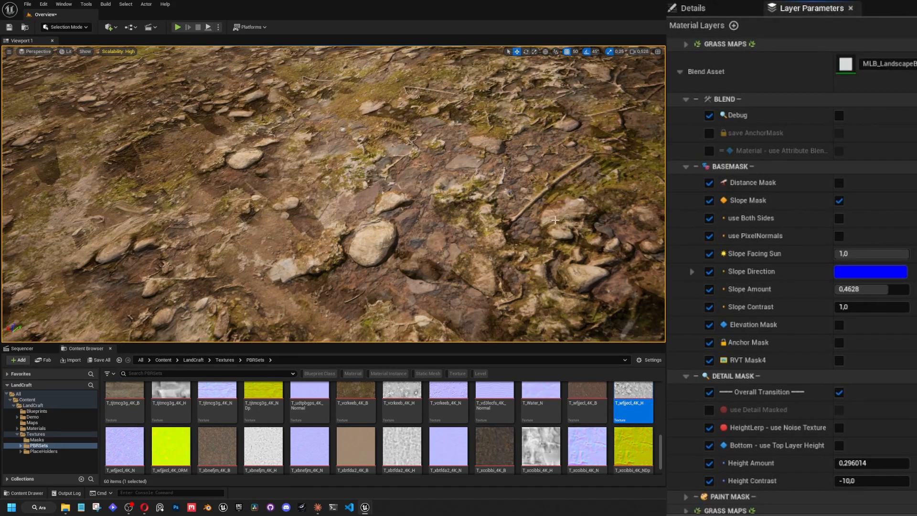
{"action": "left_click_drag", "start_coordinate": [866, 459], "coordinate": [866, 459]}
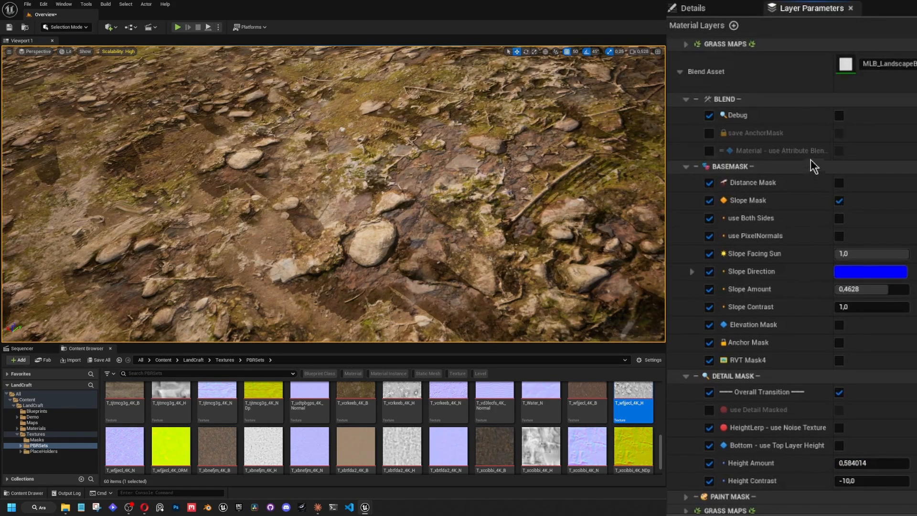
Show Layer 1's debug mask and tune it with a Slope Amount of about 0.44 and Height Amount of about 0.27.
{"action": "left_click", "coordinate": [839, 115]}
{"action": "mouse_move", "coordinate": [860, 481]}
{"action": "left_mouse_down"}
{"action": "mouse_move", "coordinate": [888, 480]}
{"action": "mouse_move", "coordinate": [857, 480]}
{"action": "left_mouse_up"}
{"action": "left_click_drag", "start_coordinate": [859, 307], "coordinate": [853, 306]}
{"action": "right_click_drag", "start_coordinate": [526, 206], "coordinate": [506, 129]}
{"action": "mouse_move", "coordinate": [841, 301]}
{"action": "left_mouse_down"}
{"action": "mouse_move", "coordinate": [832, 301]}
{"action": "mouse_move", "coordinate": [858, 306]}
{"action": "left_mouse_up"}
{"action": "right_click_drag", "start_coordinate": [503, 211], "coordinate": [510, 237]}
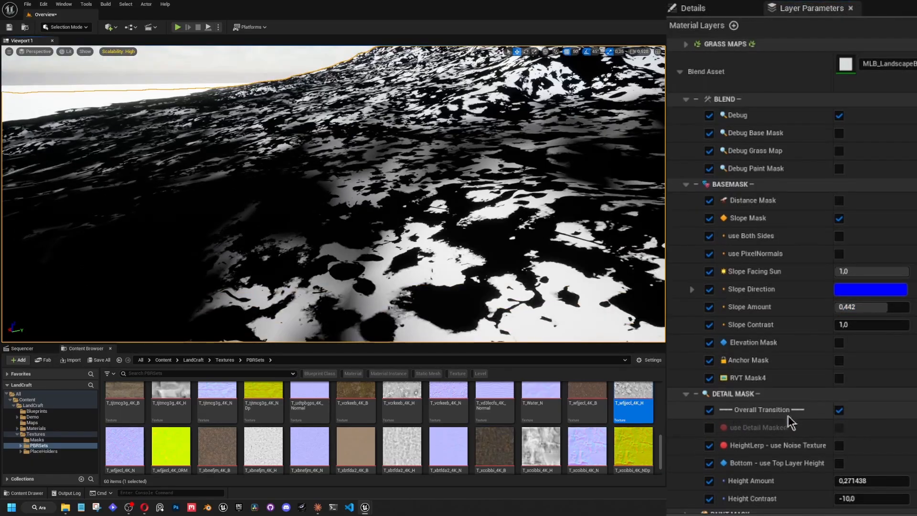
Switch the detail mask from Overall Transition to Blend Transition and view the debug mask across the mountain.
{"action": "right_click_drag", "start_coordinate": [574, 136], "coordinate": [633, 115]}
{"action": "scroll", "coordinate": [626, 111], "scroll_direction": "up", "scroll_amount": 5}
{"action": "scroll", "coordinate": [795, 431], "scroll_direction": "down", "scroll_amount": 2}
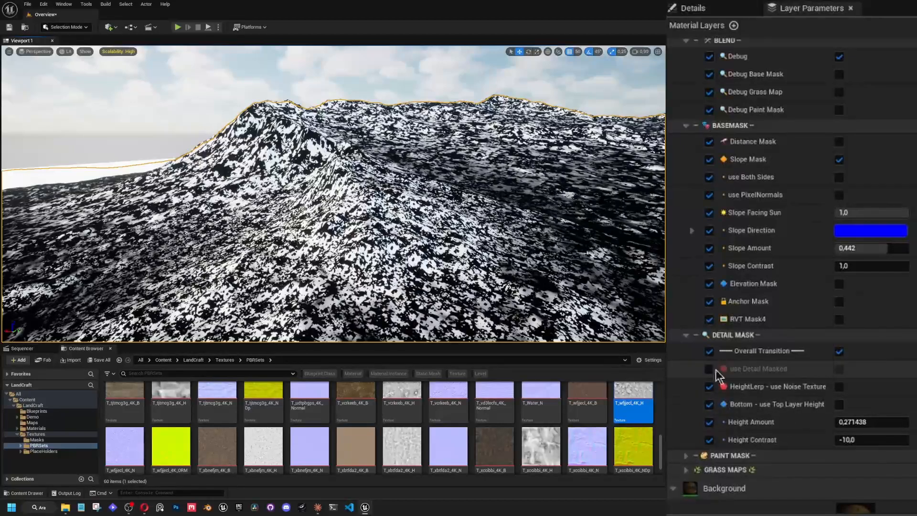
{"action": "mouse_move", "coordinate": [625, 139]}
{"action": "right_mouse_down"}
{"action": "mouse_move", "coordinate": [606, 154]}
{"action": "mouse_move", "coordinate": [599, 146]}
{"action": "right_mouse_up"}
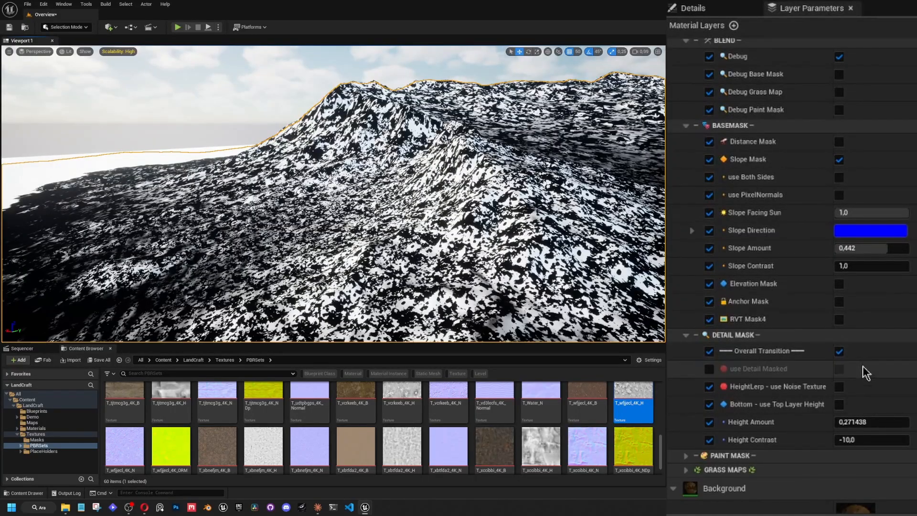
{"action": "left_click", "coordinate": [839, 351]}
{"action": "right_click_drag", "start_coordinate": [291, 203], "coordinate": [258, 212]}
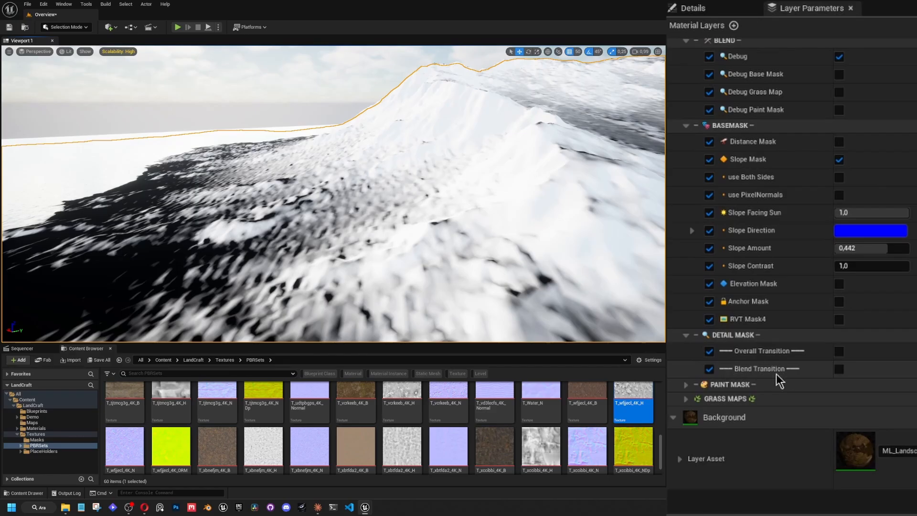
{"action": "left_click", "coordinate": [839, 370]}
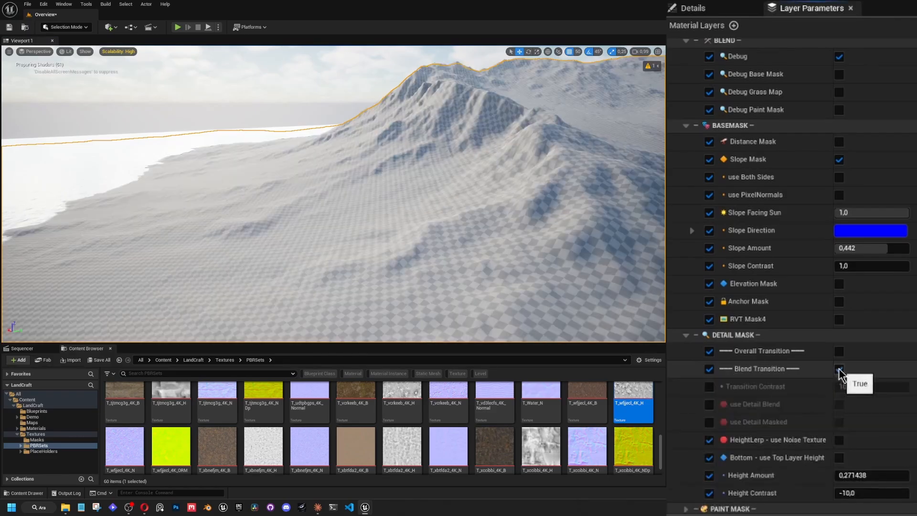
{"action": "scroll", "coordinate": [700, 397], "scroll_direction": "down", "scroll_amount": 3}
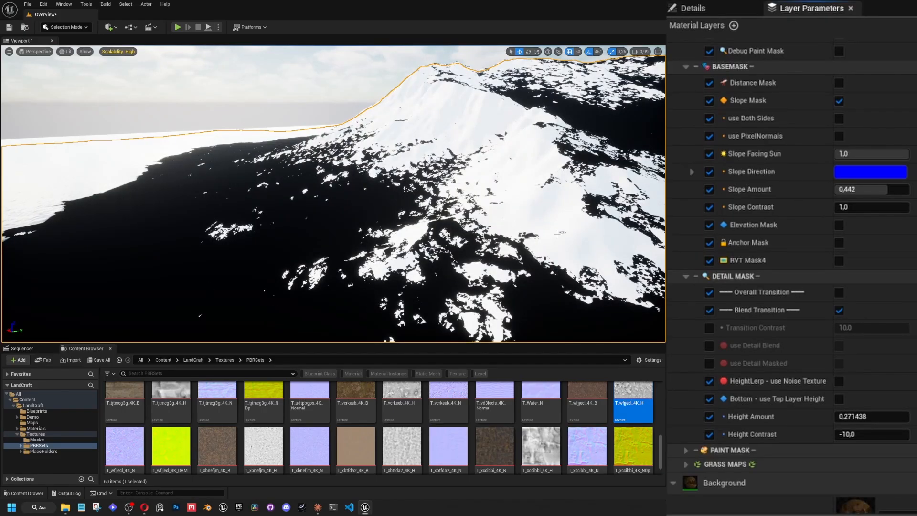
{"action": "right_click_drag", "start_coordinate": [573, 268], "coordinate": [530, 266]}
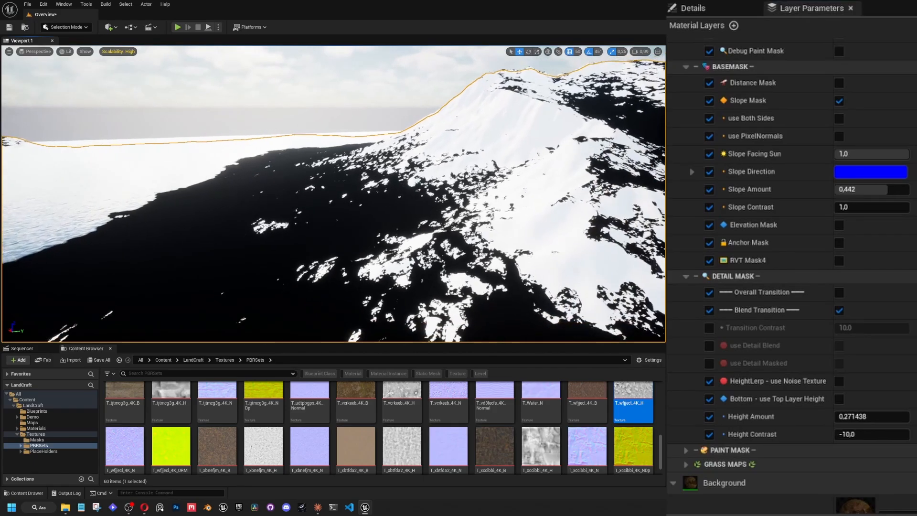
Try a Slope Amount of about 0.47 and a Slope Contrast of about 4.23 on the debug mask.
{"action": "key", "text": "s"}
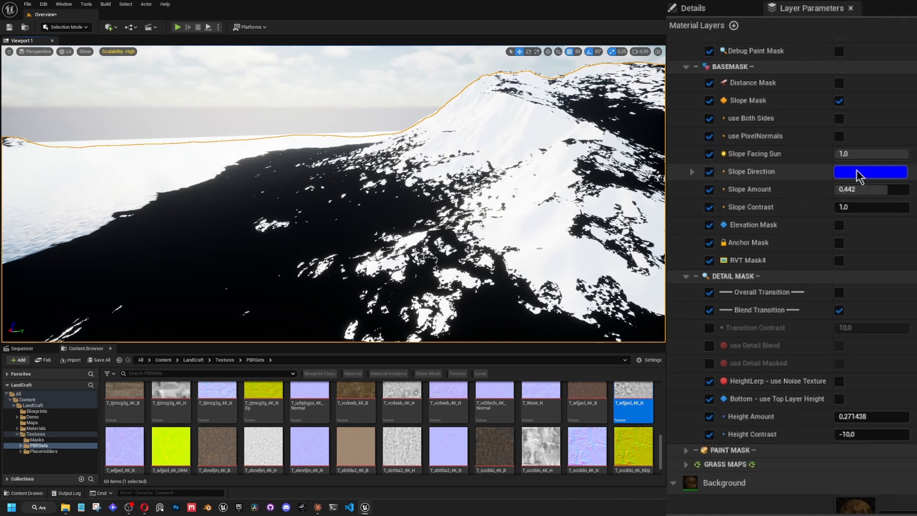
{"action": "left_click_drag", "start_coordinate": [874, 191], "coordinate": [878, 207]}
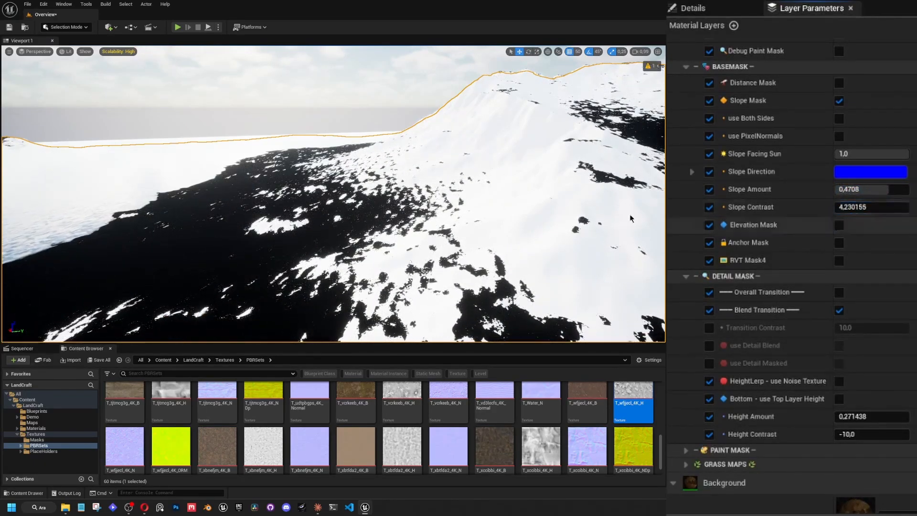
{"action": "right_click_drag", "start_coordinate": [429, 200], "coordinate": [427, 222]}
Turn off Debug for Layer 1's blend, and set Slope Contrast to 1 and Slope Amount to 0.45.
{"action": "scroll", "coordinate": [740, 241], "scroll_direction": "up", "scroll_amount": 3}
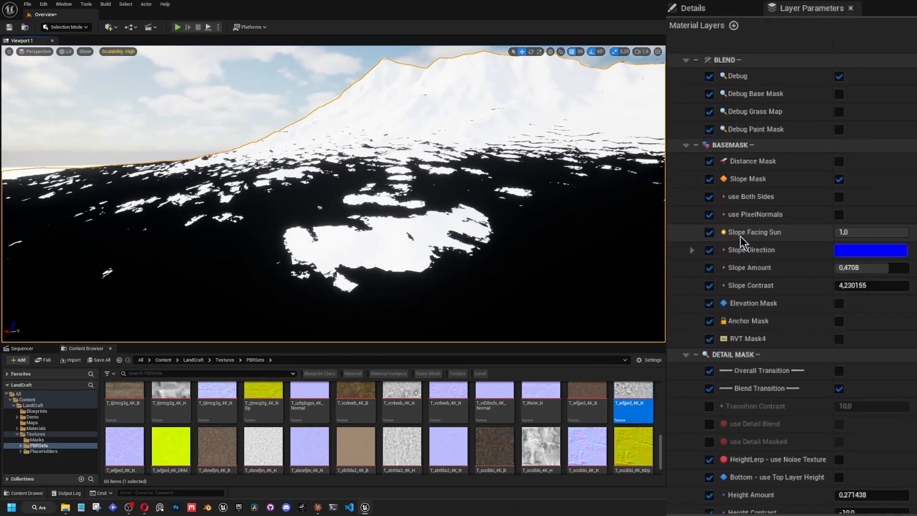
{"action": "left_click", "coordinate": [839, 76]}
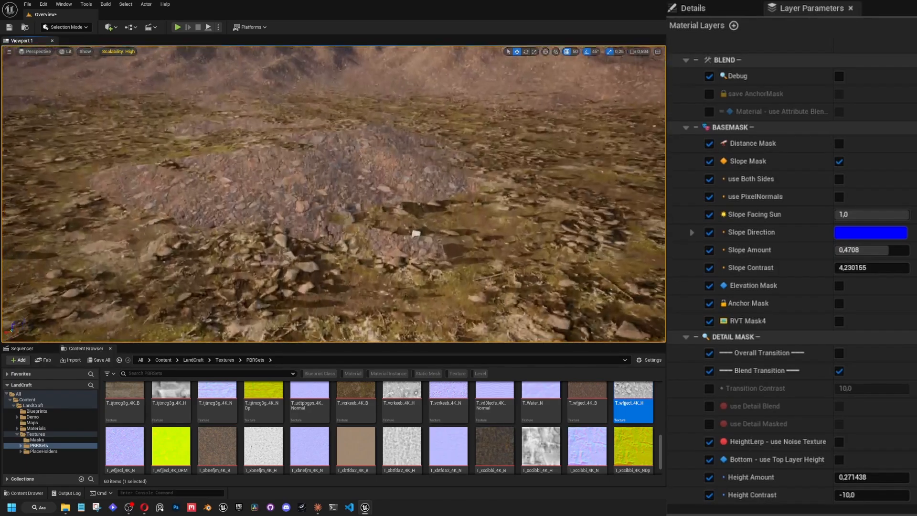
{"action": "right_click_drag", "start_coordinate": [333, 194], "coordinate": [248, 193]}
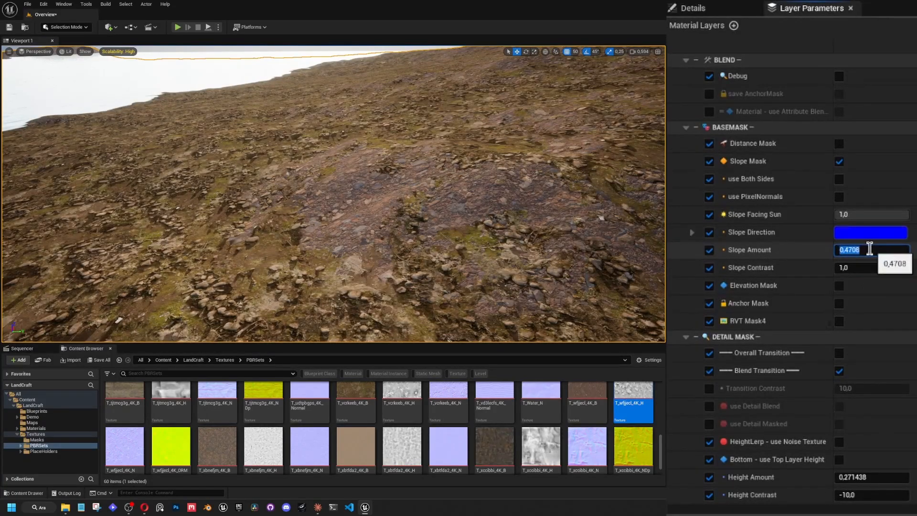
{"action": "right_click_drag", "start_coordinate": [429, 200], "coordinate": [550, 212]}
{"action": "key", "text": "w"}
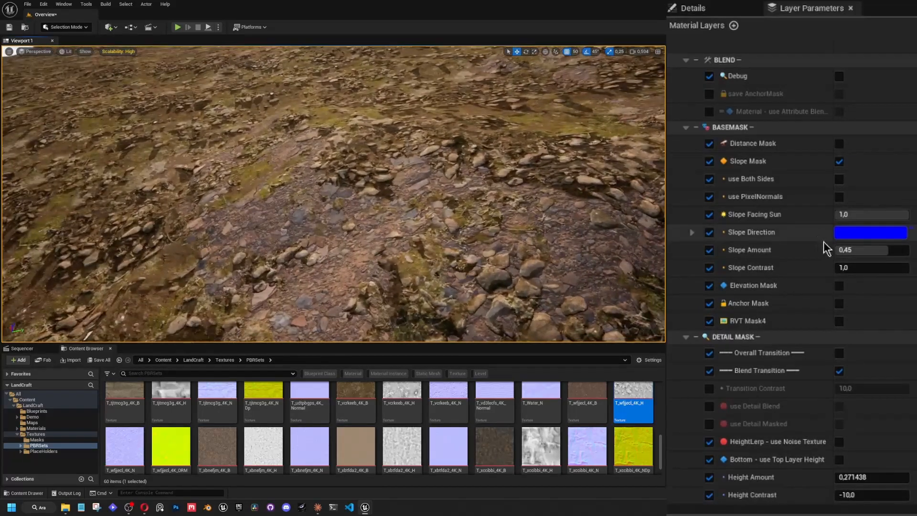
Compare Height Amounts of about 1.5 and -4.17 on the Blend Transition, viewing the rocky slope each time.
{"action": "scroll", "coordinate": [833, 382], "scroll_direction": "down", "scroll_amount": 3}
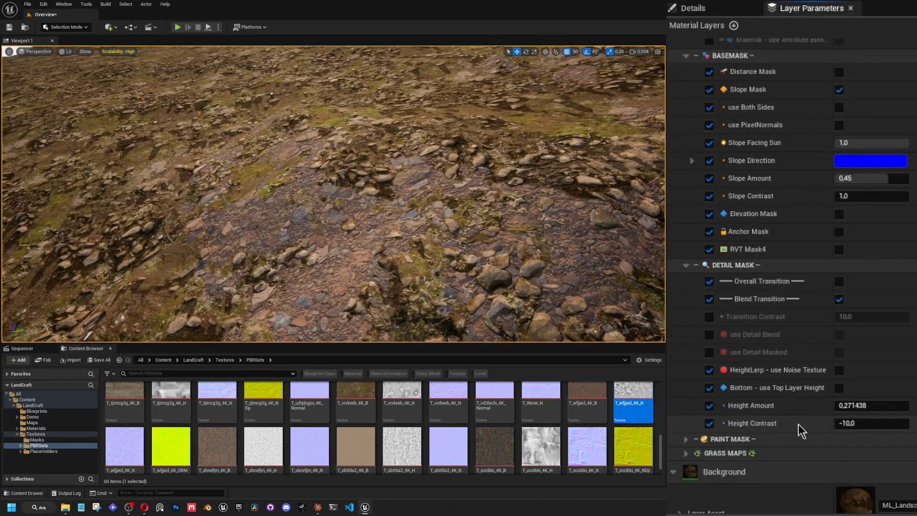
{"action": "left_click", "coordinate": [854, 406]}
{"action": "left_click_drag", "start_coordinate": [855, 406], "coordinate": [895, 405]}
{"action": "right_click_drag", "start_coordinate": [478, 215], "coordinate": [367, 233]}
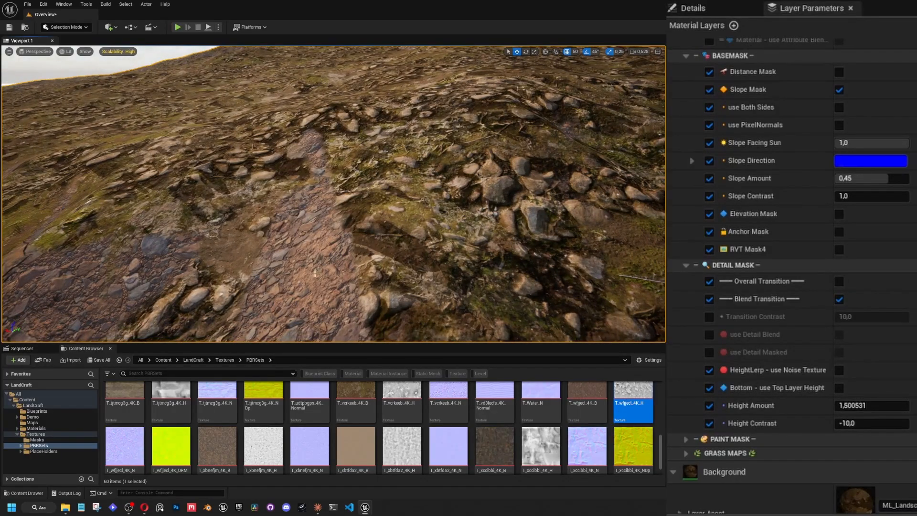
{"action": "right_click_drag", "start_coordinate": [315, 273], "coordinate": [318, 265]}
{"action": "left_click_drag", "start_coordinate": [850, 409], "coordinate": [796, 396]}
{"action": "right_click_drag", "start_coordinate": [372, 211], "coordinate": [431, 244]}
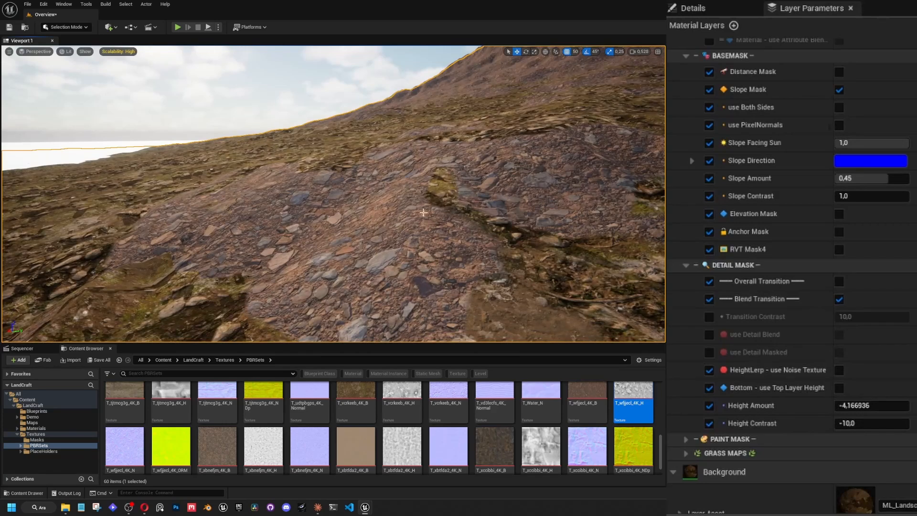
Try a strongly negative Height Amount of about -16, and bring it back up to about 0.48.
{"action": "left_click", "coordinate": [859, 405]}
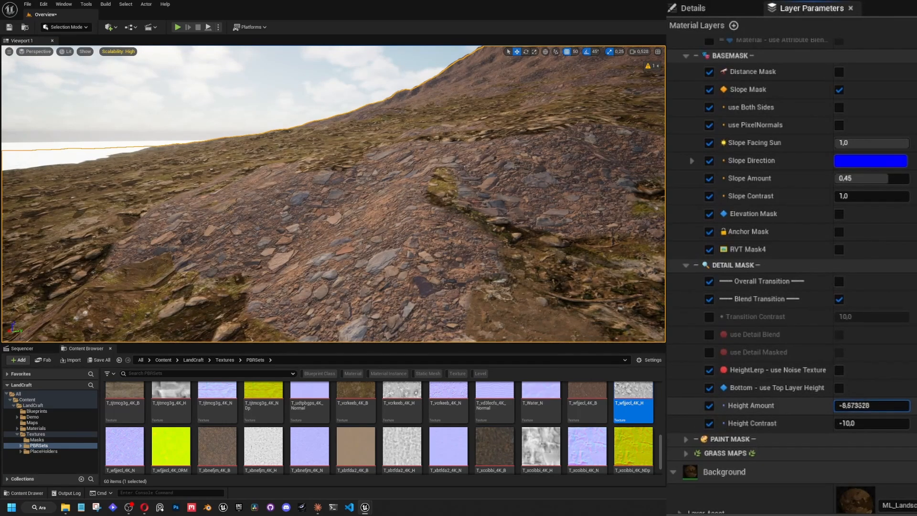
{"action": "left_click_drag", "start_coordinate": [859, 406], "coordinate": [831, 405]}
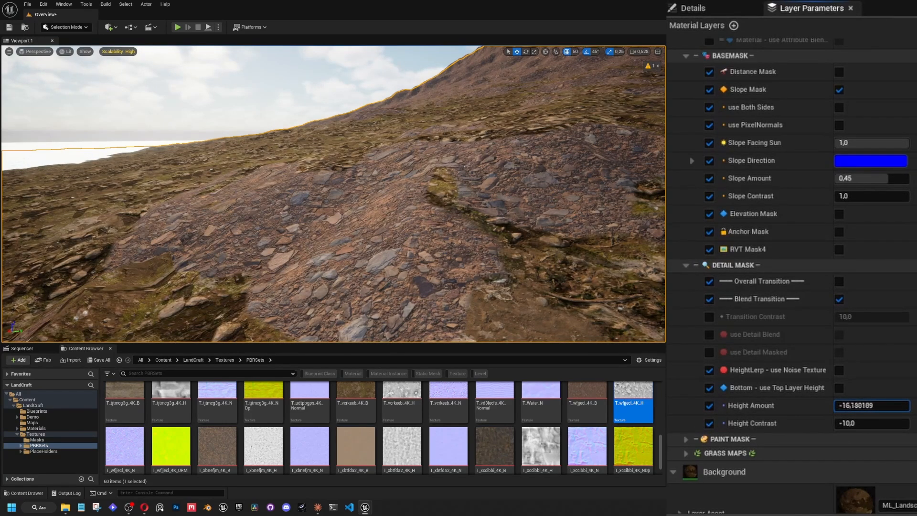
{"action": "mouse_move", "coordinate": [860, 406]}
{"action": "left_mouse_down"}
{"action": "mouse_move", "coordinate": [850, 406]}
{"action": "mouse_move", "coordinate": [879, 405]}
{"action": "mouse_move", "coordinate": [855, 405]}
{"action": "left_mouse_up"}
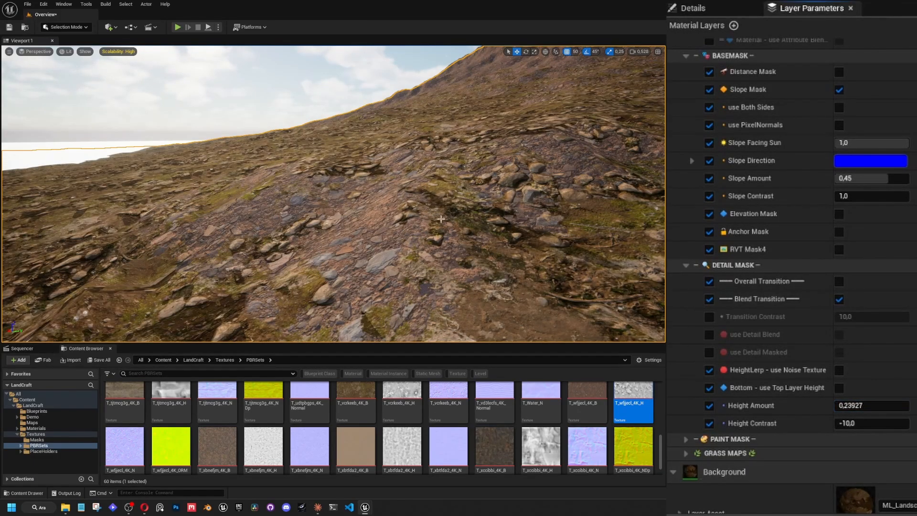
{"action": "left_click_drag", "start_coordinate": [872, 405], "coordinate": [894, 405]}
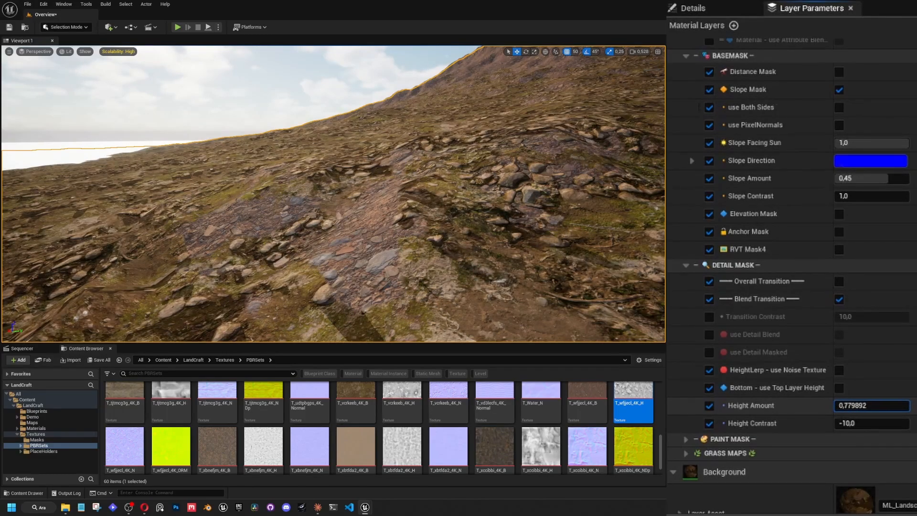
{"action": "left_click_drag", "start_coordinate": [894, 405], "coordinate": [889, 405]}
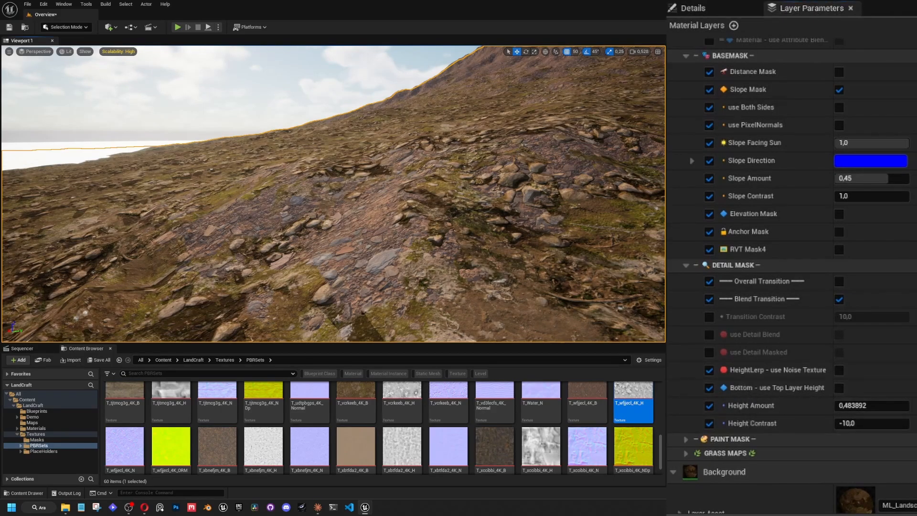
Inspect the stones up close while lowering Height Amount to about -0.99, and return it to about 0.008.
{"action": "key", "text": "w"}
{"action": "right_click_drag", "start_coordinate": [333, 193], "coordinate": [487, 255]}
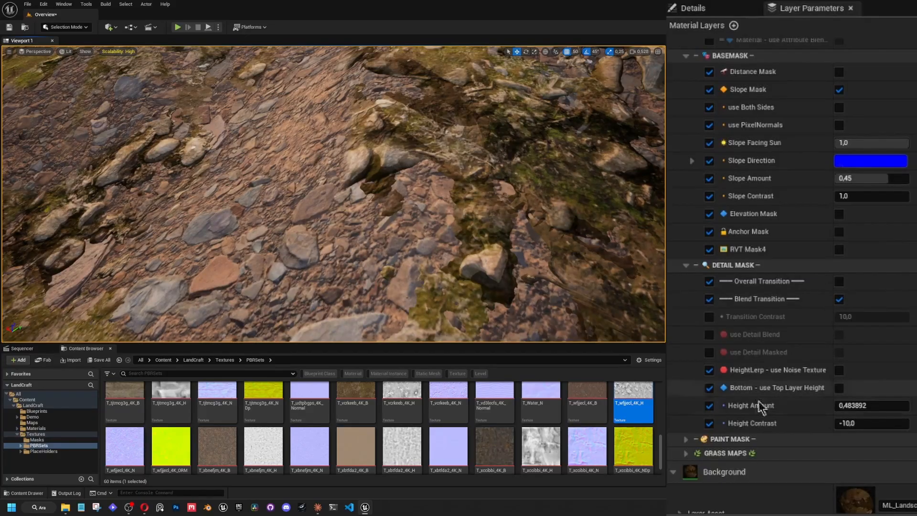
{"action": "left_click_drag", "start_coordinate": [862, 405], "coordinate": [711, 405]}
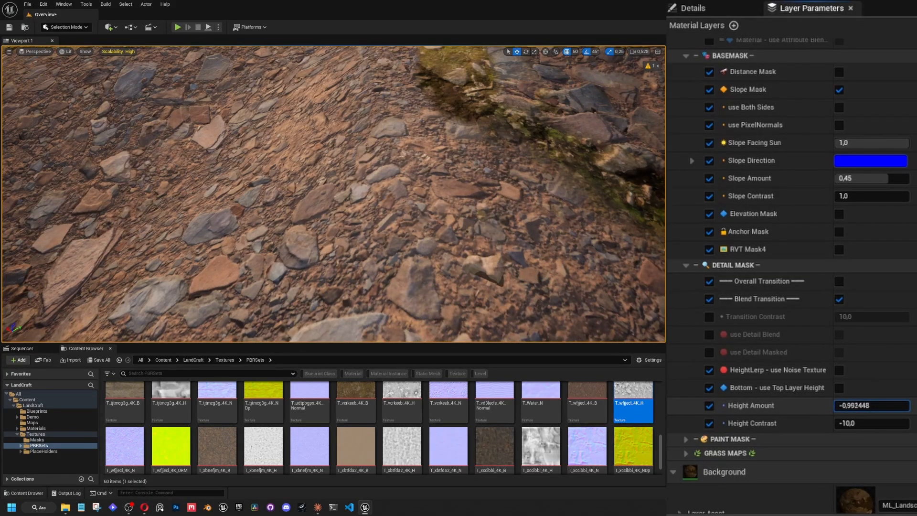
{"action": "mouse_move", "coordinate": [831, 405]}
{"action": "left_mouse_down"}
{"action": "mouse_move", "coordinate": [883, 406]}
{"action": "mouse_move", "coordinate": [829, 388]}
{"action": "left_mouse_up"}
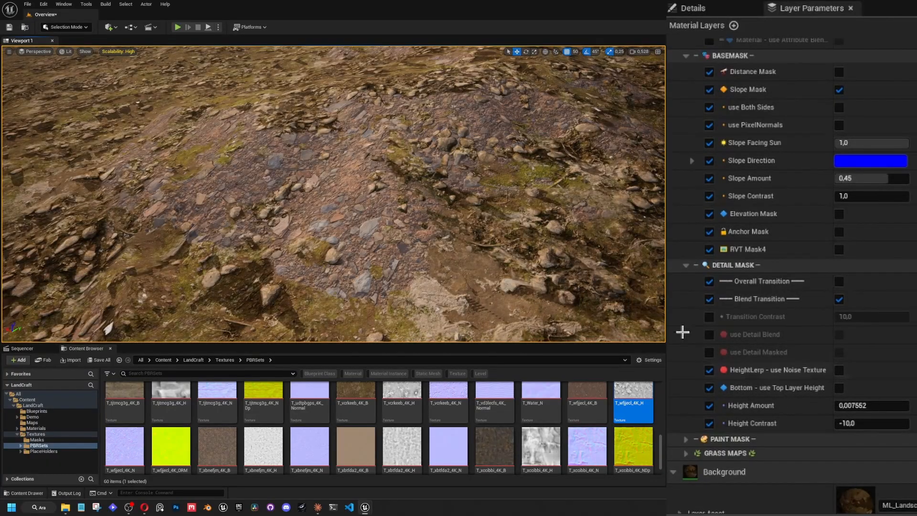
Enable Bottom - use Top Layer Height on the detail mask and check a Height Amount of about -0.42 up close.
{"action": "left_click", "coordinate": [838, 389]}
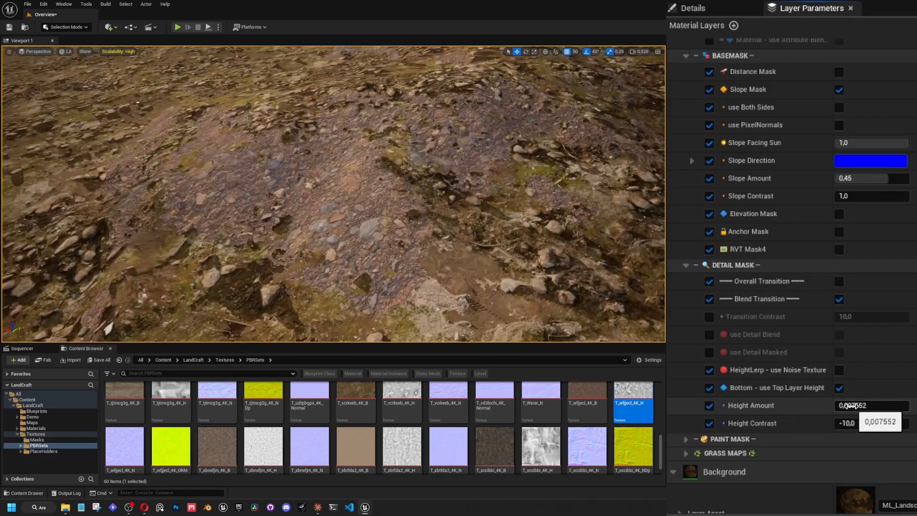
{"action": "left_click_drag", "start_coordinate": [853, 406], "coordinate": [818, 406]}
{"action": "key", "text": "w"}
{"action": "right_click_drag", "start_coordinate": [430, 191], "coordinate": [428, 225]}
{"action": "key", "text": "w"}
{"action": "mouse_move", "coordinate": [840, 405]}
{"action": "left_mouse_down"}
{"action": "mouse_move", "coordinate": [863, 404]}
{"action": "mouse_move", "coordinate": [849, 405]}
{"action": "left_mouse_up"}
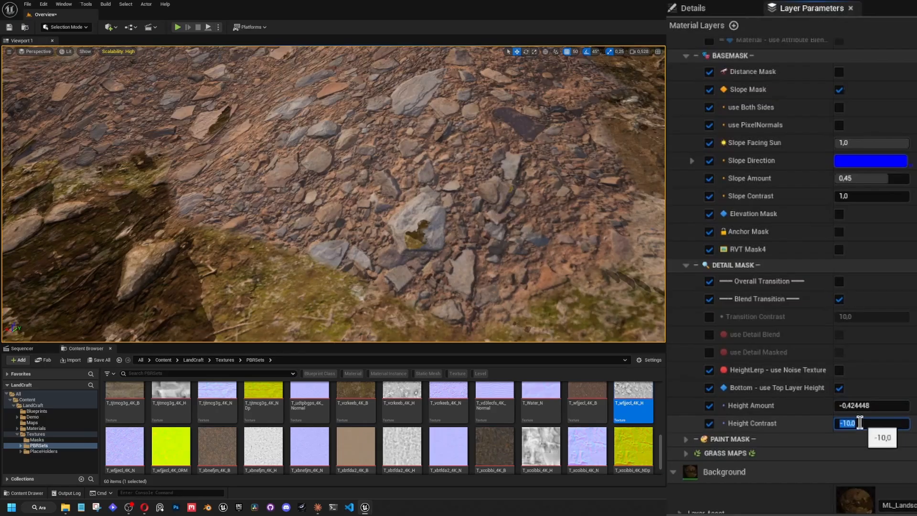
Set the detail mask's Height Contrast to 10 and its Height Amount to about 0.024.
{"action": "type", "text": "10"}
{"action": "key", "text": "Return"}
{"action": "mouse_move", "coordinate": [855, 405]}
{"action": "left_mouse_down"}
{"action": "mouse_move", "coordinate": [894, 405]}
{"action": "mouse_move", "coordinate": [841, 405]}
{"action": "mouse_move", "coordinate": [869, 409]}
{"action": "left_mouse_up"}
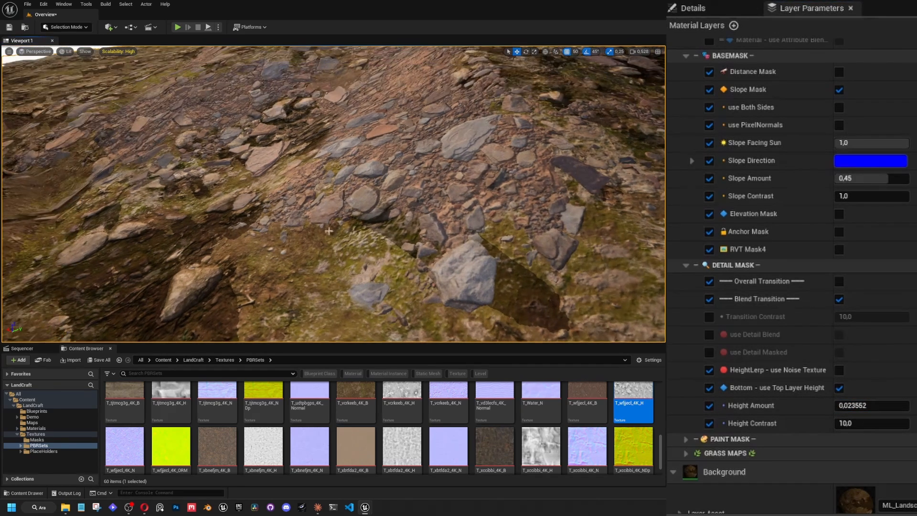
Set the detail mask's Height Amount to about -0.016 and the base mask's Slope Contrast to about 0.864.
{"action": "right_click_drag", "start_coordinate": [298, 199], "coordinate": [281, 187]}
{"action": "right_click_drag", "start_coordinate": [459, 174], "coordinate": [461, 172]}
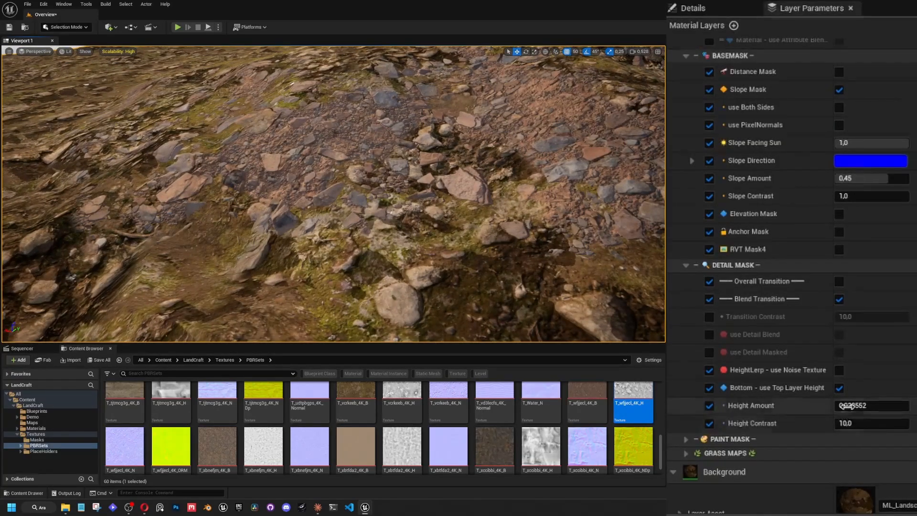
{"action": "left_click_drag", "start_coordinate": [860, 405], "coordinate": [848, 405]}
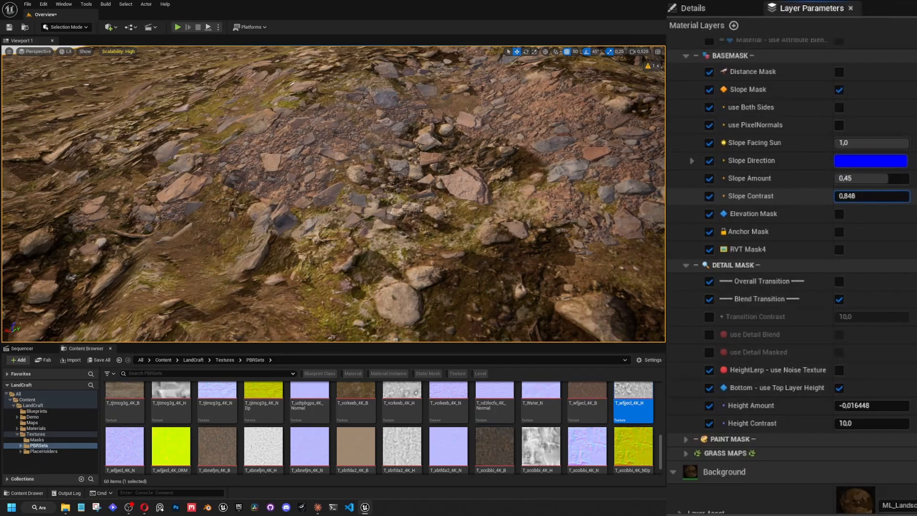
{"action": "left_click_drag", "start_coordinate": [859, 196], "coordinate": [852, 196]}
{"action": "mouse_move", "coordinate": [511, 215]}
{"action": "right_mouse_down"}
{"action": "mouse_move", "coordinate": [522, 216]}
{"action": "mouse_move", "coordinate": [515, 215]}
{"action": "right_mouse_up"}
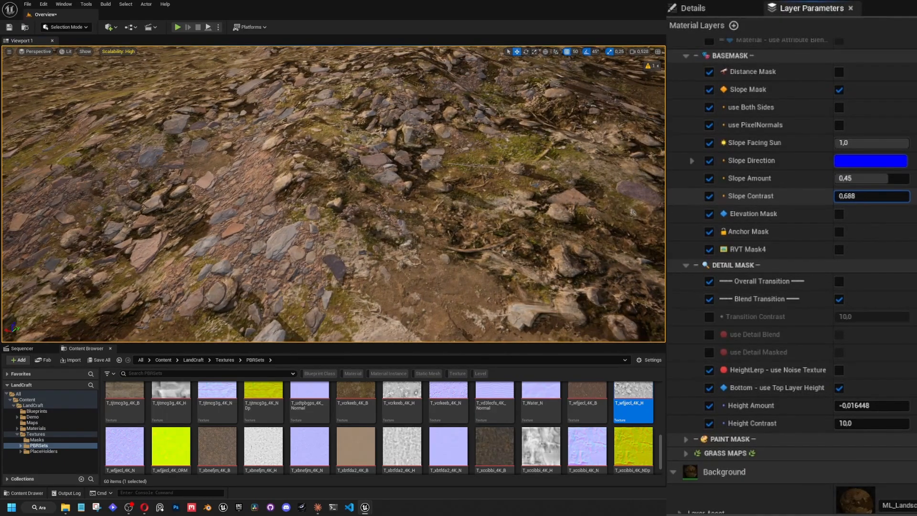
{"action": "left_click_drag", "start_coordinate": [867, 195], "coordinate": [877, 196]}
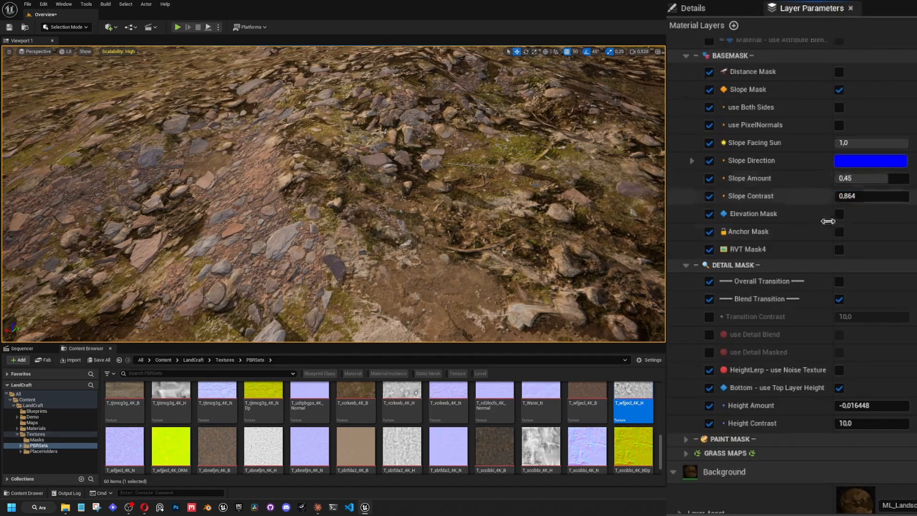
Examine the blend between Layer 1 and the mossy ground across the wider terrain and hillsides.
{"action": "key", "text": "s"}
{"action": "right_click_drag", "start_coordinate": [511, 215], "coordinate": [435, 182]}
{"action": "scroll", "coordinate": [497, 191], "scroll_direction": "up", "scroll_amount": 5}
{"action": "key", "text": "w"}
{"action": "scroll", "coordinate": [466, 206], "scroll_direction": "down", "scroll_amount": 3}
{"action": "key", "text": "s"}
{"action": "scroll", "coordinate": [406, 217], "scroll_direction": "up", "scroll_amount": 5}
{"action": "scroll", "coordinate": [686, 265], "scroll_direction": "up", "scroll_amount": 5}
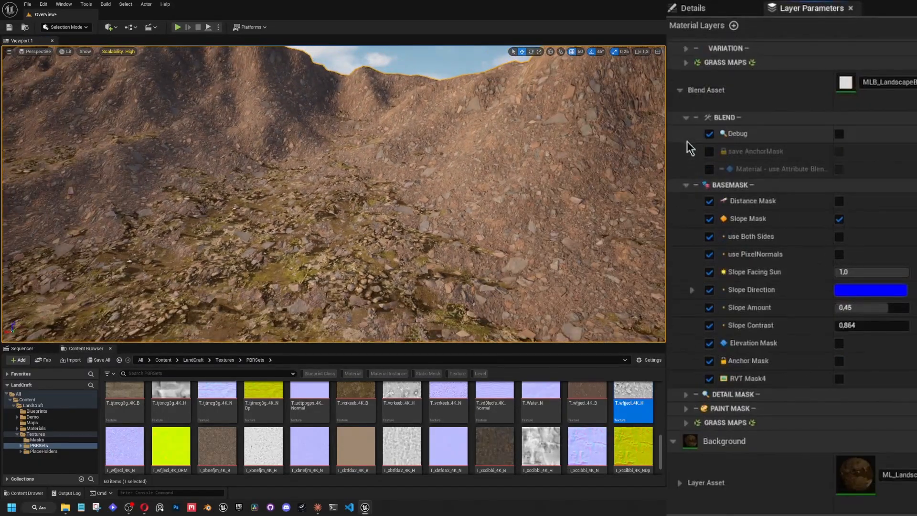
Replace Layer 1's albedo, normal and displacement textures with T_tcglbihg_4K_B, T_tcglbihg_4K_N and T_tcglbihg_4K_H.
{"action": "left_click", "coordinate": [686, 185]}
{"action": "left_click", "coordinate": [686, 296]}
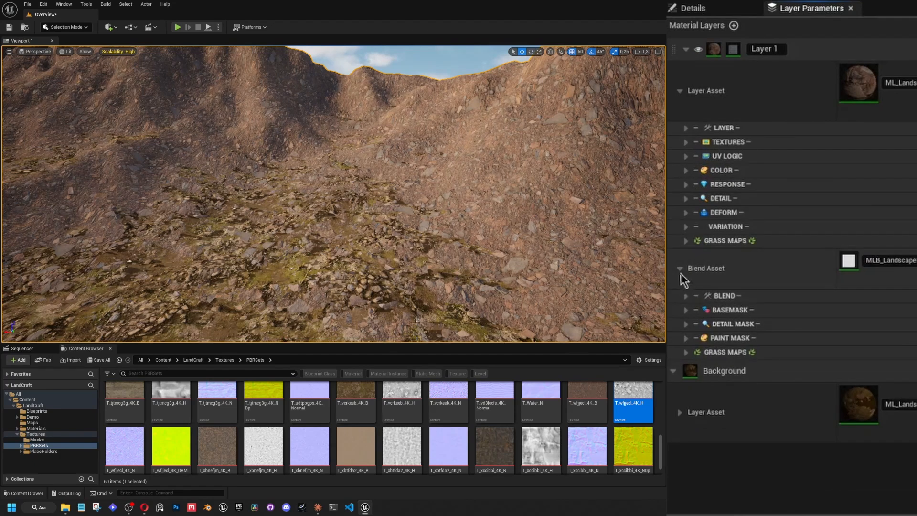
{"action": "left_click", "coordinate": [680, 268]}
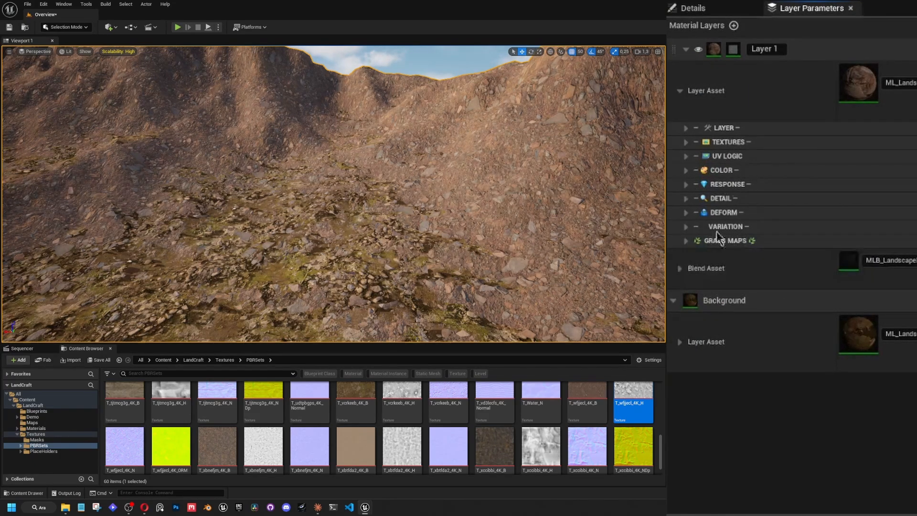
{"action": "left_click", "coordinate": [685, 142]}
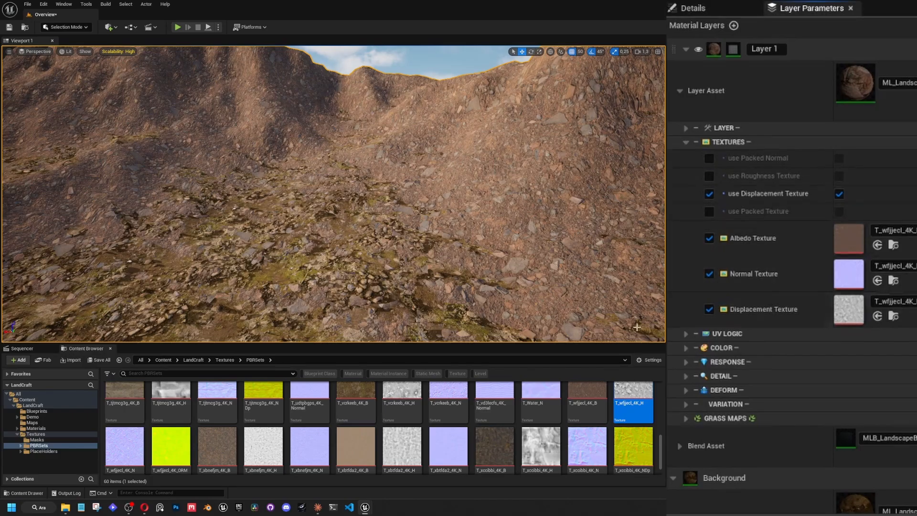
{"action": "scroll", "coordinate": [466, 435], "scroll_direction": "up", "scroll_amount": 2}
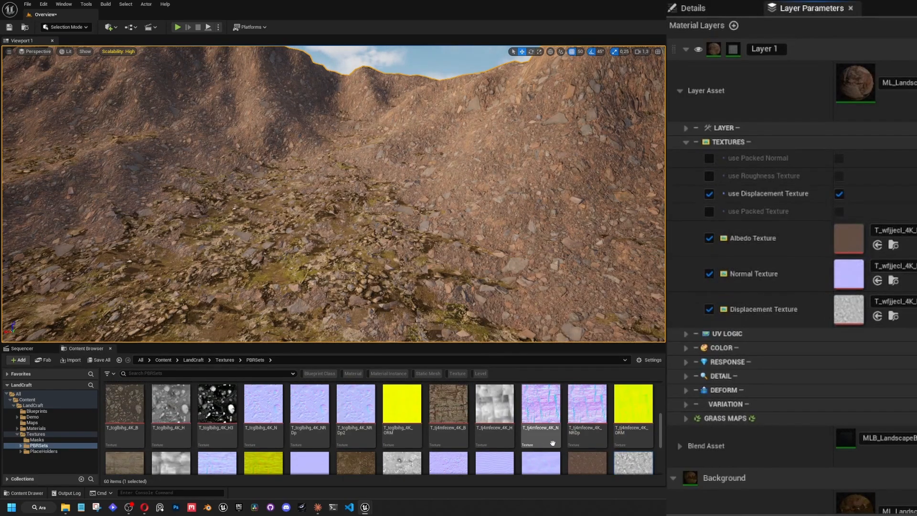
{"action": "scroll", "coordinate": [361, 440], "scroll_direction": "up", "scroll_amount": 1}
{"action": "left_click_drag", "start_coordinate": [124, 437], "coordinate": [843, 244]}
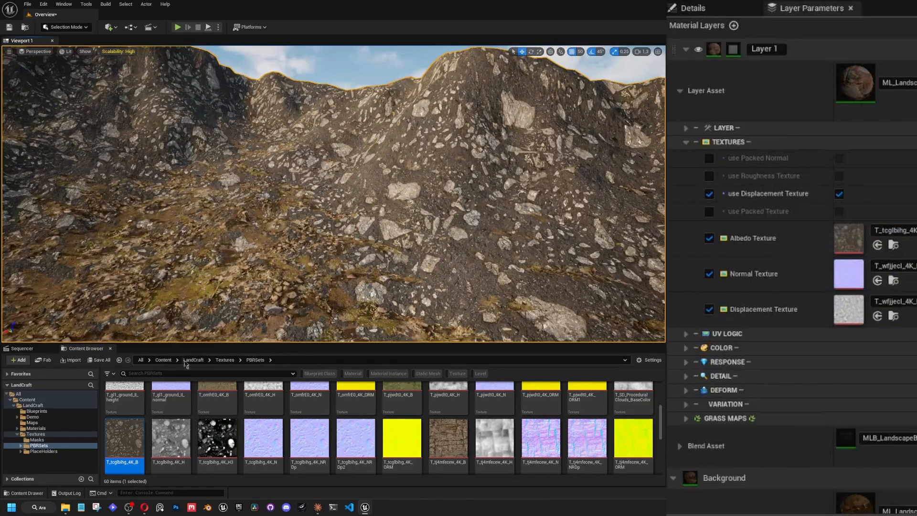
{"action": "left_click_drag", "start_coordinate": [275, 430], "coordinate": [848, 274]}
{"action": "left_click_drag", "start_coordinate": [171, 437], "coordinate": [848, 309]}
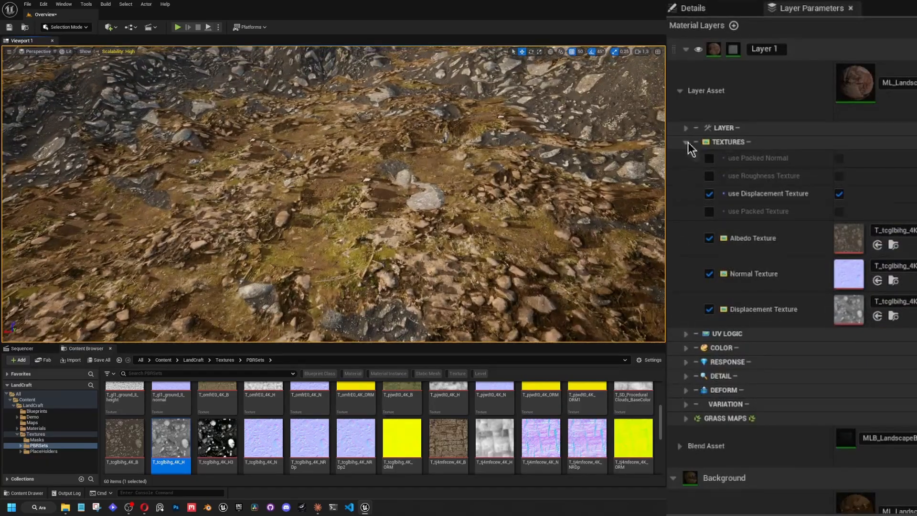
Raise the Height Amount in Layer 1's detail mask to about 0.336 and check the new stones on the ground.
{"action": "left_click", "coordinate": [686, 142]}
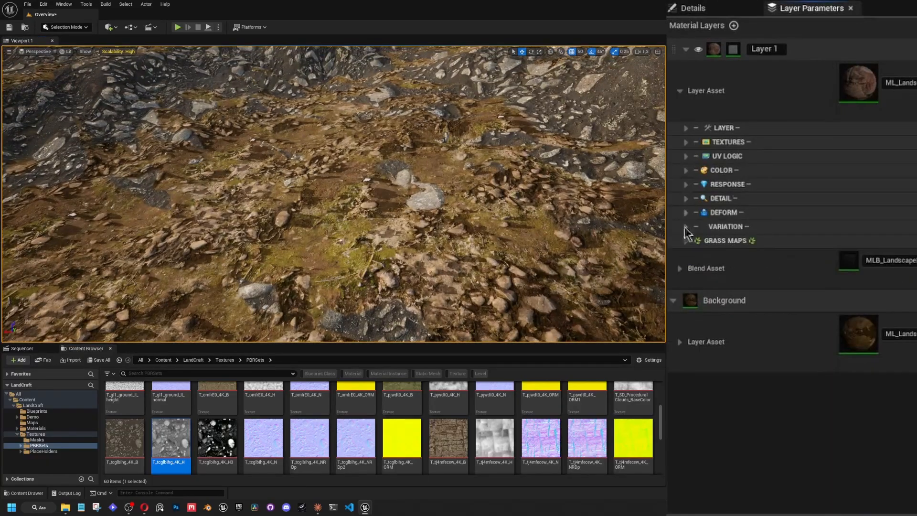
{"action": "left_click", "coordinate": [680, 268]}
{"action": "left_click", "coordinate": [686, 324]}
{"action": "scroll", "coordinate": [772, 388], "scroll_direction": "down", "scroll_amount": 1}
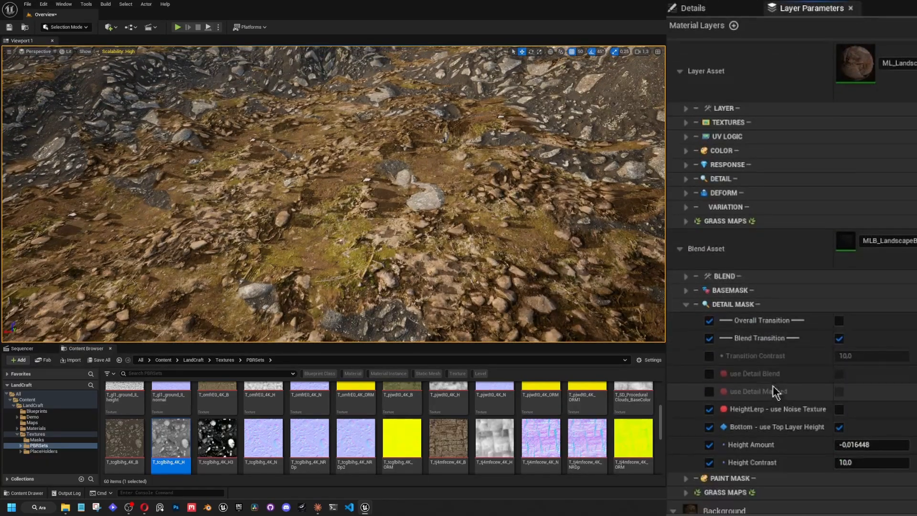
{"action": "mouse_move", "coordinate": [563, 289]}
{"action": "right_mouse_down"}
{"action": "mouse_move", "coordinate": [549, 300]}
{"action": "mouse_move", "coordinate": [563, 289]}
{"action": "right_mouse_up"}
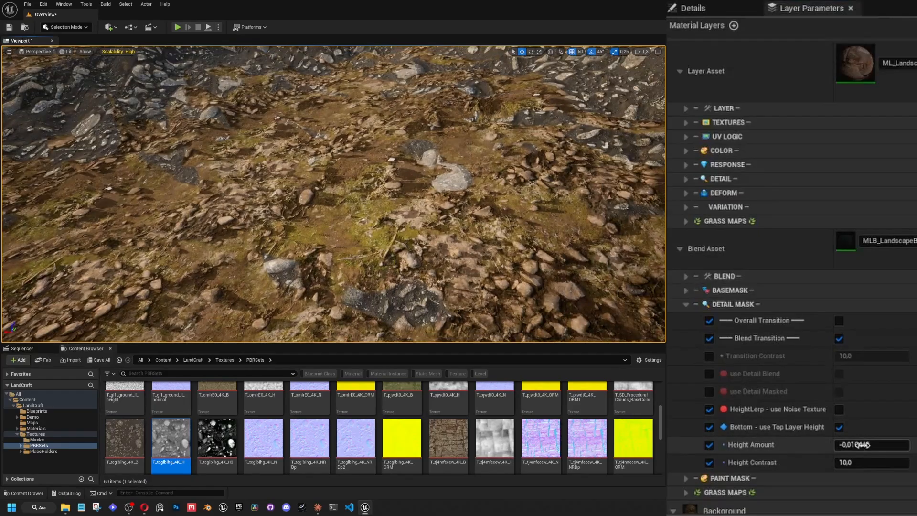
{"action": "left_click_drag", "start_coordinate": [861, 444], "coordinate": [880, 445]}
{"action": "mouse_move", "coordinate": [563, 286]}
{"action": "right_mouse_down"}
{"action": "mouse_move", "coordinate": [530, 260]}
{"action": "mouse_move", "coordinate": [566, 289]}
{"action": "mouse_move", "coordinate": [504, 257]}
{"action": "mouse_move", "coordinate": [563, 286]}
{"action": "mouse_move", "coordinate": [568, 277]}
{"action": "right_mouse_up"}
{"action": "key", "text": "w"}
{"action": "scroll", "coordinate": [566, 288], "scroll_direction": "down", "scroll_amount": 2}
{"action": "key", "text": "w"}
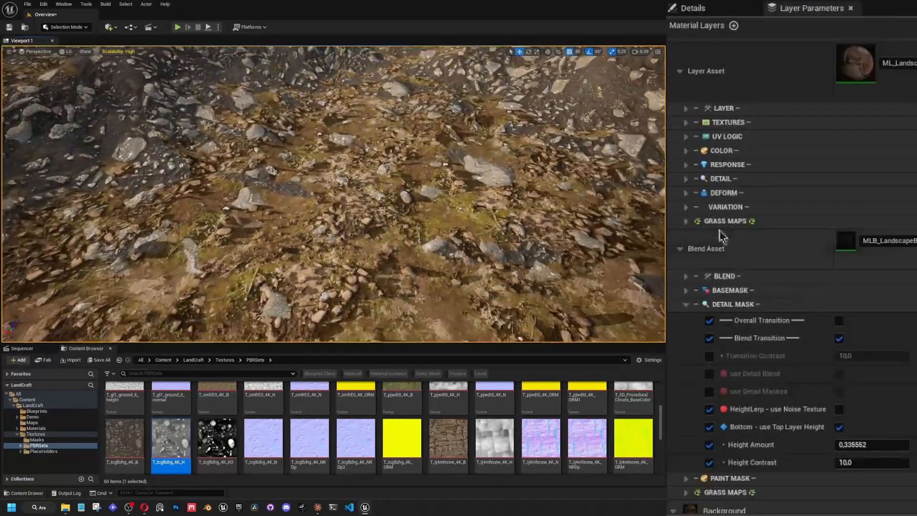
Set Layer 1's UV scale to 20 and collapse its layer asset parameters.
{"action": "left_click", "coordinate": [686, 137]}
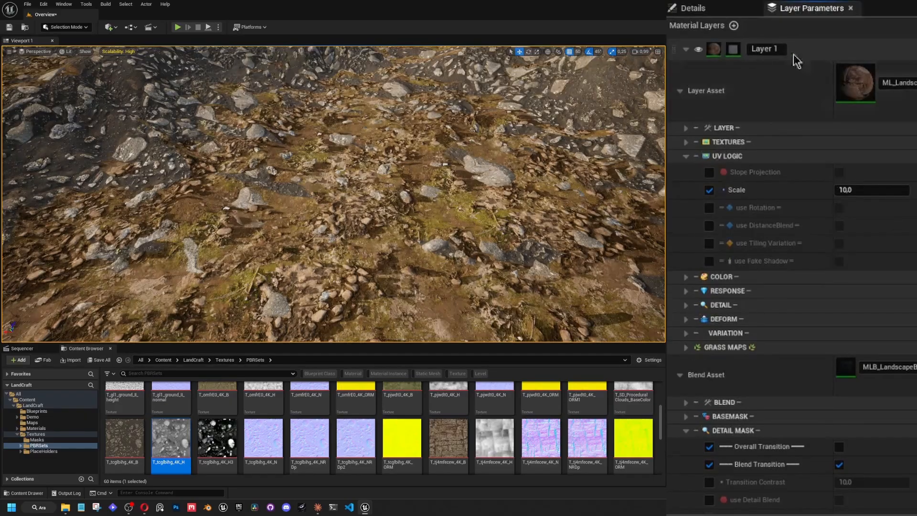
{"action": "key", "text": "Return"}
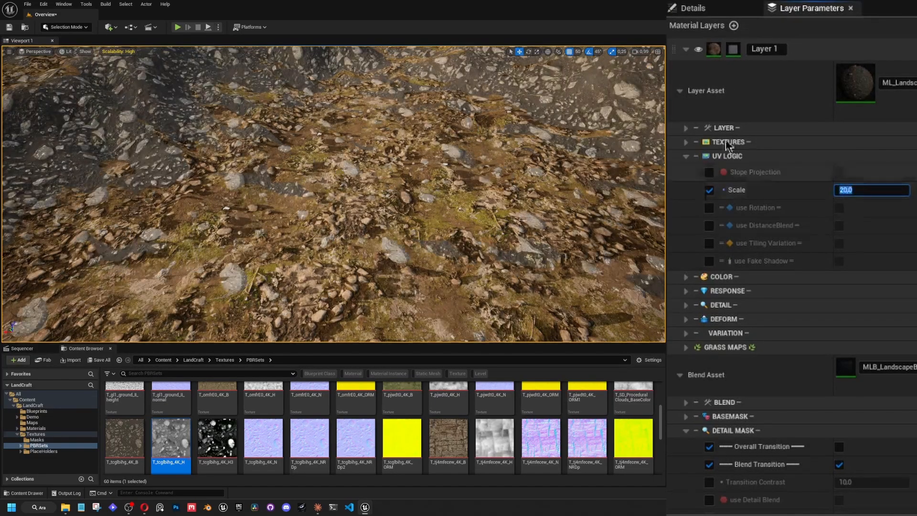
{"action": "right_click_drag", "start_coordinate": [525, 186], "coordinate": [520, 167]}
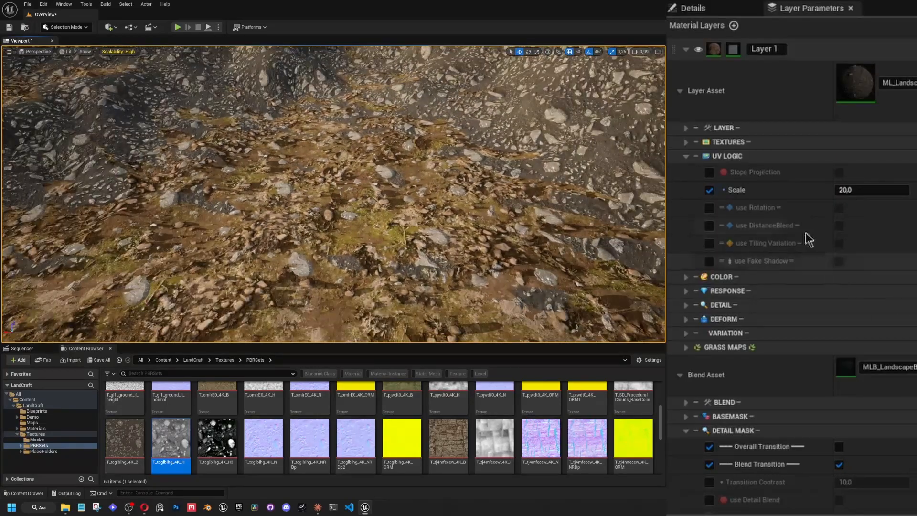
{"action": "left_click", "coordinate": [686, 156]}
{"action": "left_click", "coordinate": [679, 91]}
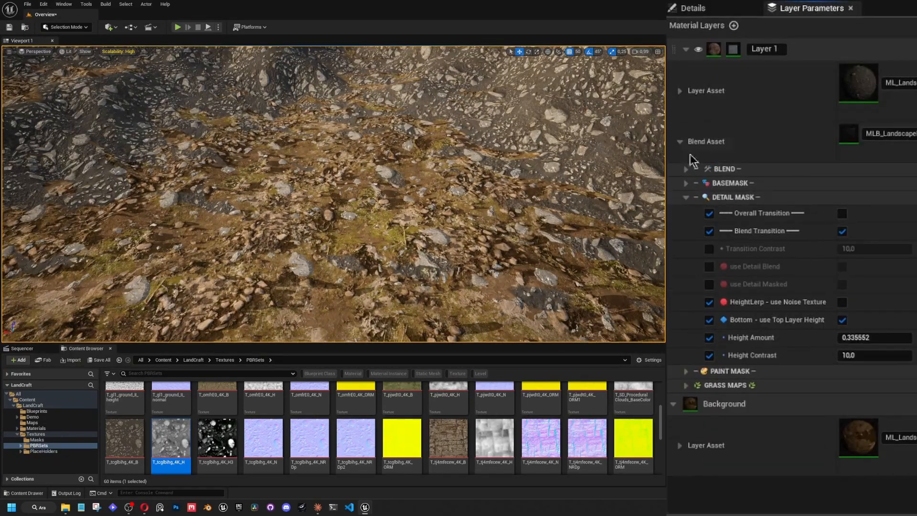
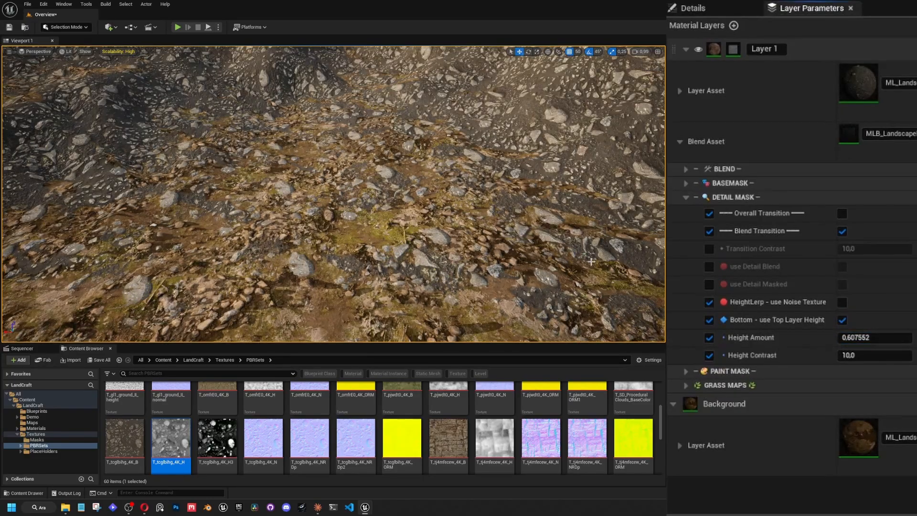
Examine how Layer 1's stones blend with the mossy Background ground, both up close and across the slope.
{"action": "key", "text": "w"}
{"action": "right_click_drag", "start_coordinate": [430, 201], "coordinate": [535, 219]}
{"action": "key", "text": "w"}
{"action": "key", "text": "w"}
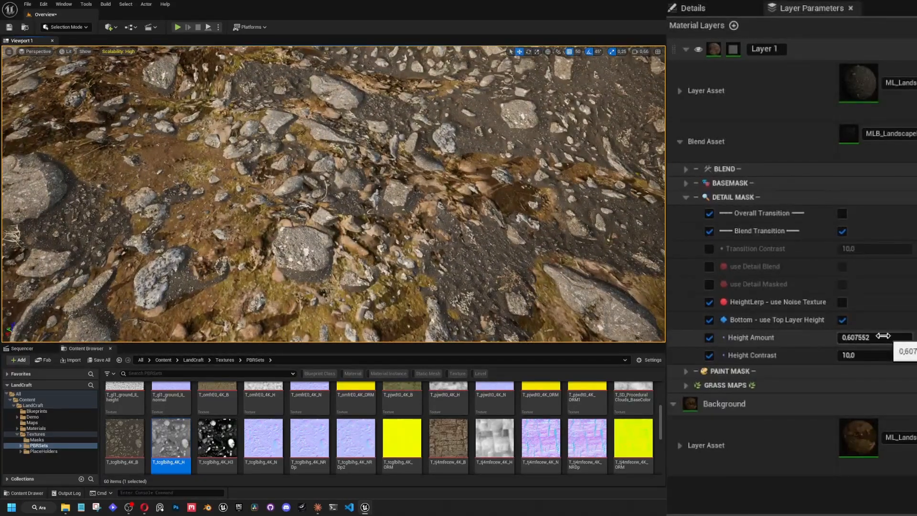
{"action": "right_click_drag", "start_coordinate": [549, 286], "coordinate": [508, 286]}
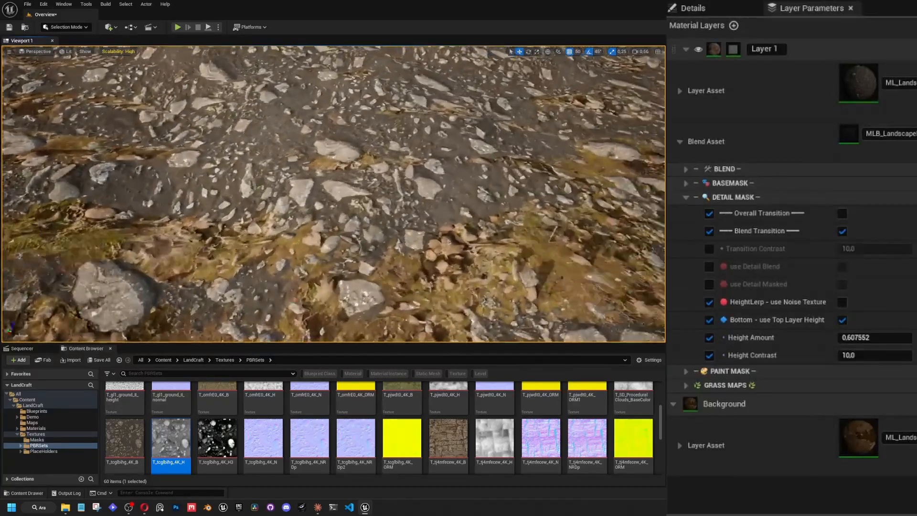
{"action": "key", "text": "w"}
{"action": "scroll", "coordinate": [346, 196], "scroll_direction": "down", "scroll_amount": 1}
{"action": "right_click_drag", "start_coordinate": [362, 193], "coordinate": [395, 240]}
{"action": "scroll", "coordinate": [306, 184], "scroll_direction": "down", "scroll_amount": 1}
{"action": "key", "text": "w"}
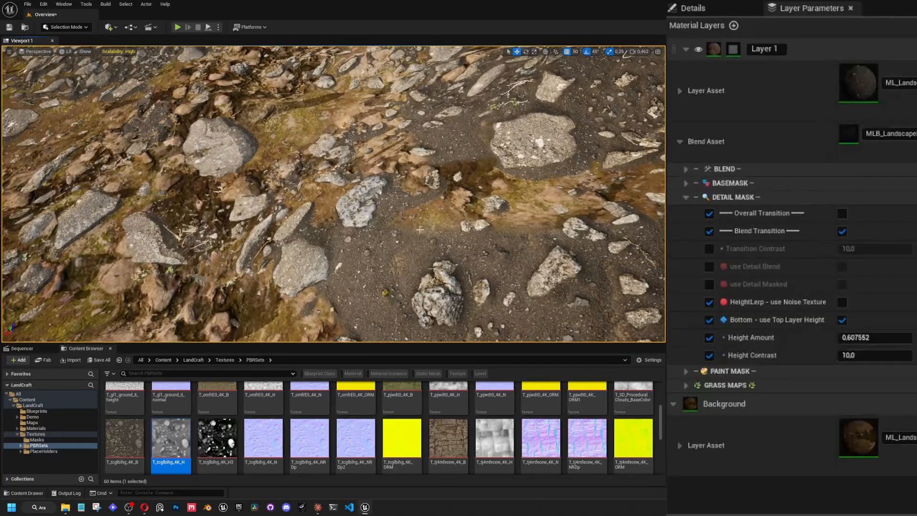
Collapse Layer 1's blend parameters and enable the Tint Color, Contrast and Desaturation overrides in its layer colour settings.
{"action": "left_click", "coordinate": [686, 197]}
{"action": "left_click", "coordinate": [680, 141]}
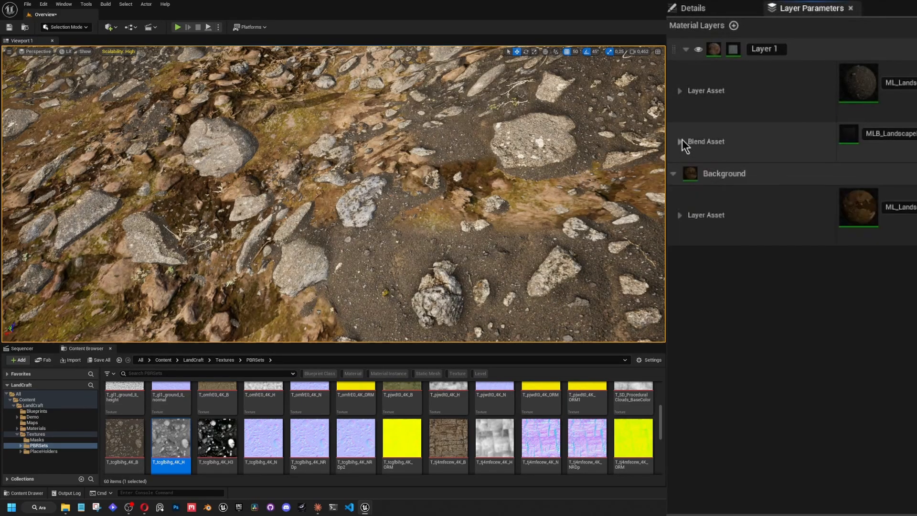
{"action": "left_click", "coordinate": [680, 90]}
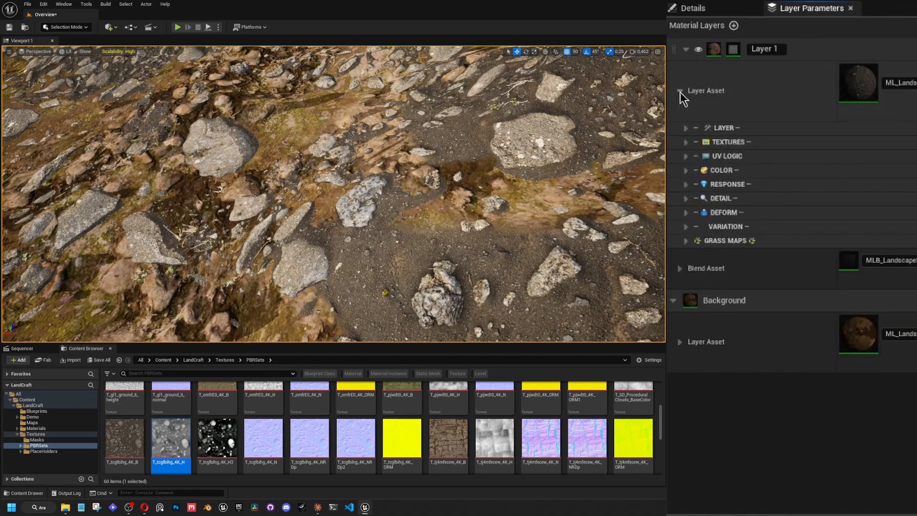
{"action": "left_click", "coordinate": [686, 171]}
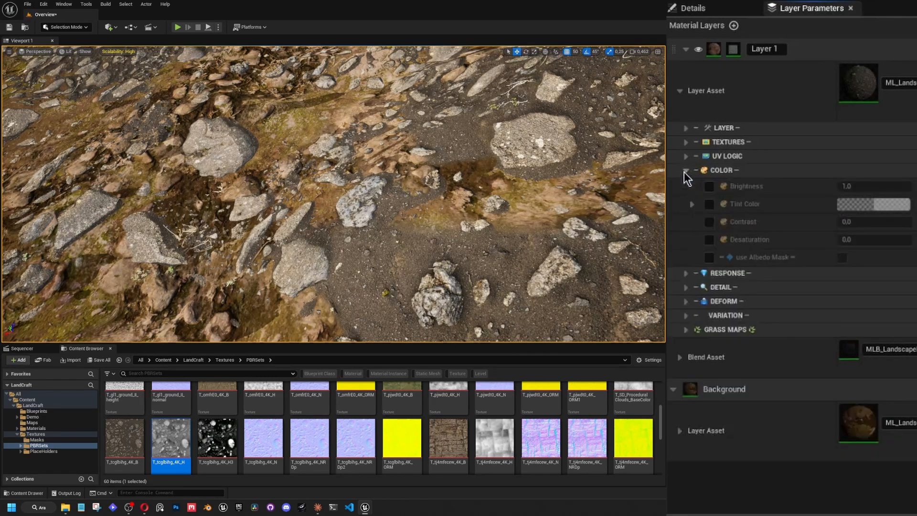
{"action": "left_click", "coordinate": [709, 204]}
{"action": "left_click", "coordinate": [710, 222]}
{"action": "left_click", "coordinate": [709, 239]}
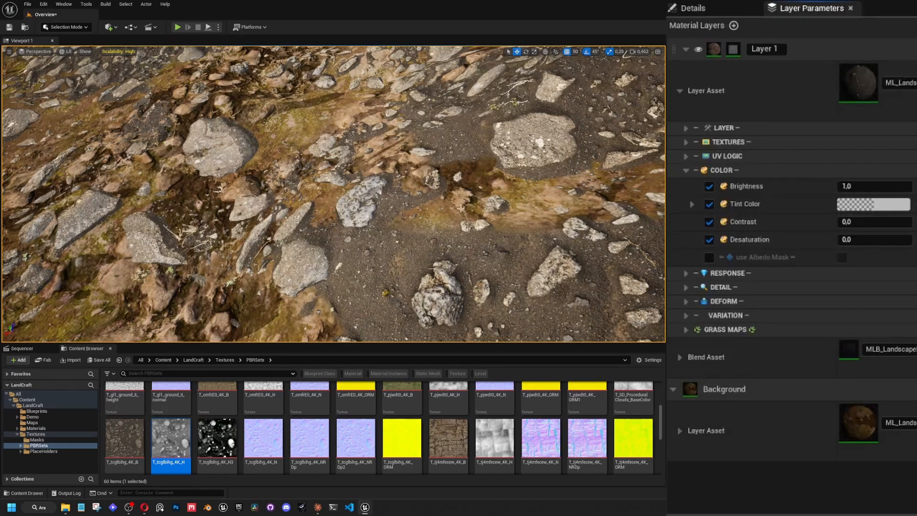
Set Layer 1's Tint Color to a warm beige, hex sRGB BCAA98FF, and check the tinted stones on the ground.
{"action": "right_click_drag", "start_coordinate": [334, 194], "coordinate": [301, 221]}
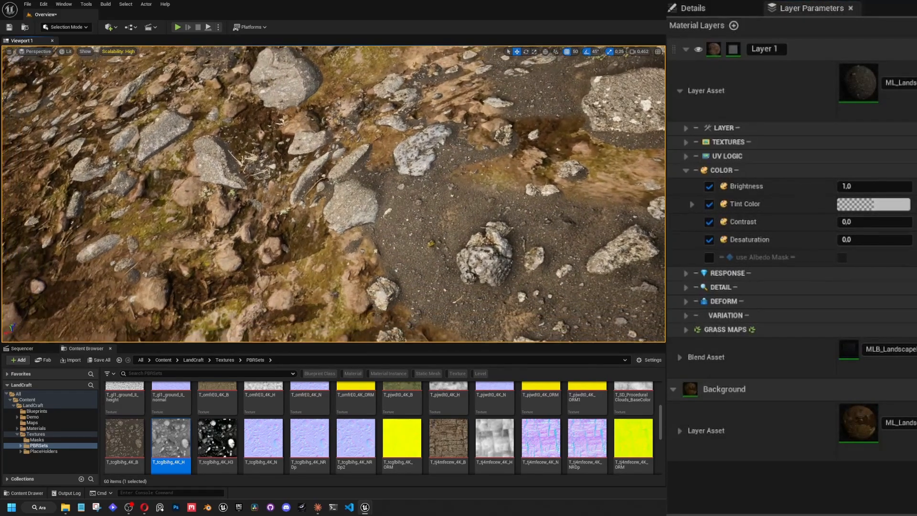
{"action": "right_click_drag", "start_coordinate": [202, 185], "coordinate": [224, 173]}
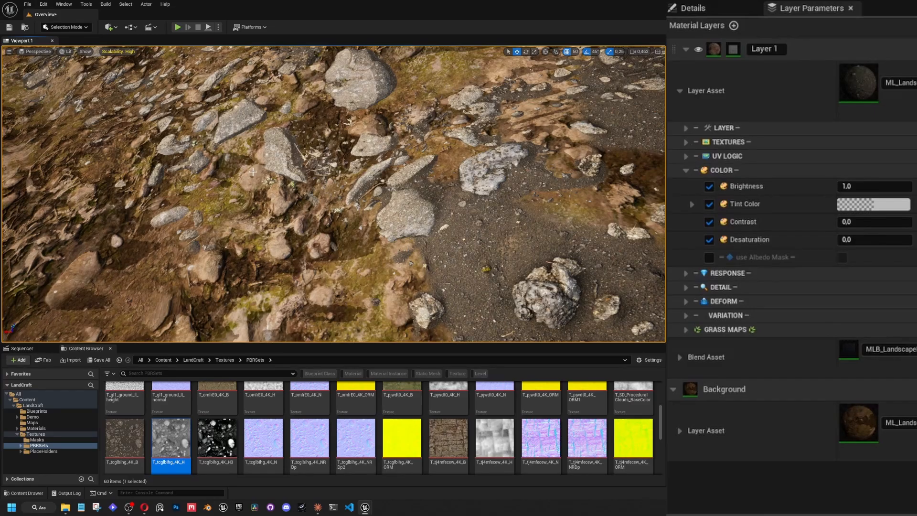
{"action": "left_click", "coordinate": [872, 205]}
{"action": "left_click_drag", "start_coordinate": [698, 320], "coordinate": [702, 321]}
{"action": "right_click_drag", "start_coordinate": [296, 171], "coordinate": [334, 205]}
{"action": "right_click_drag", "start_coordinate": [462, 234], "coordinate": [550, 182]}
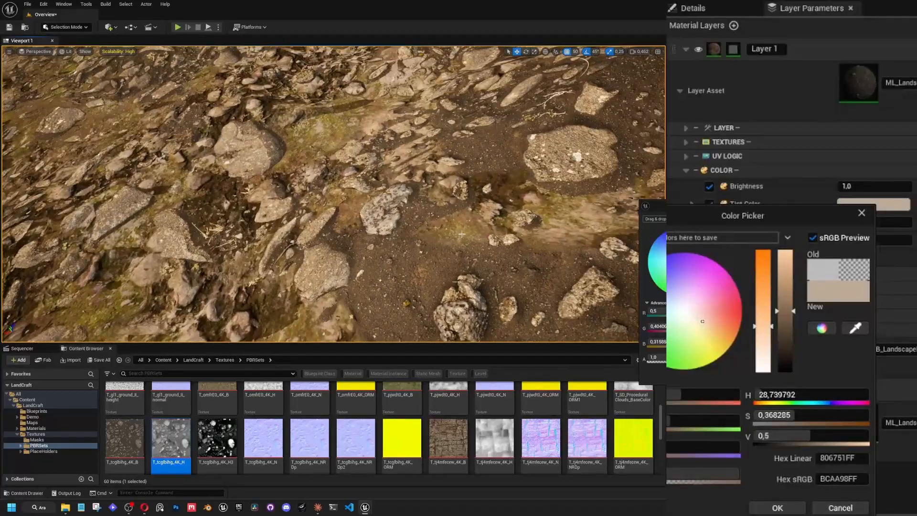
{"action": "left_click", "coordinate": [777, 507]}
{"action": "right_click_drag", "start_coordinate": [334, 191], "coordinate": [358, 162]}
{"action": "mouse_move", "coordinate": [462, 249]}
{"action": "right_mouse_down"}
{"action": "mouse_move", "coordinate": [473, 241]}
{"action": "mouse_move", "coordinate": [462, 248]}
{"action": "right_mouse_up"}
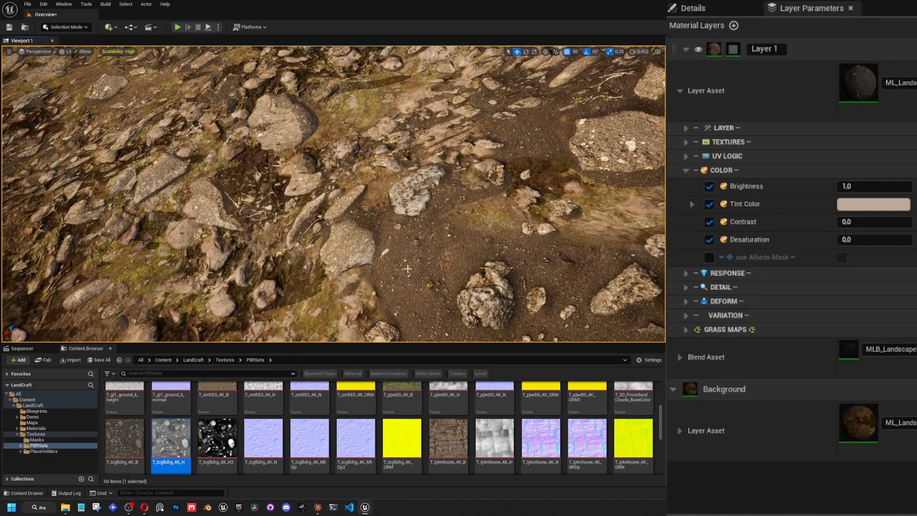
{"action": "right_click_drag", "start_coordinate": [426, 275], "coordinate": [586, 259]}
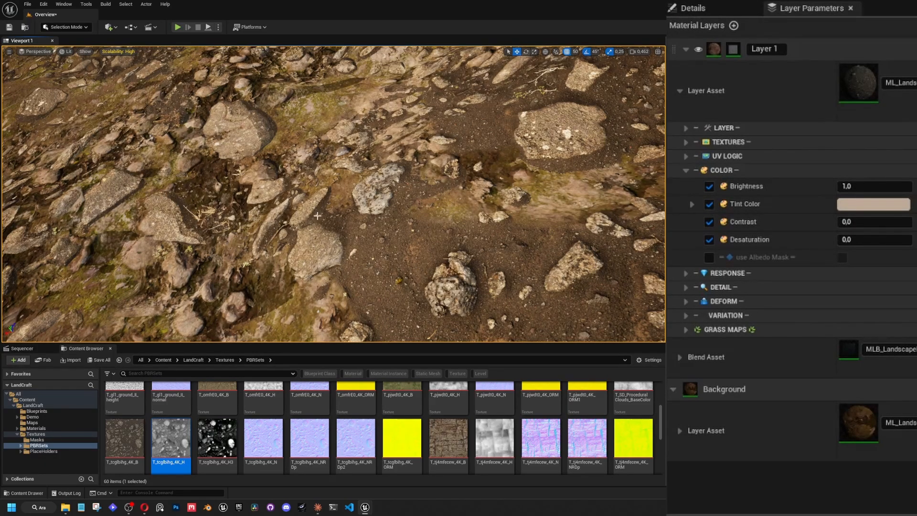
Turn on Layer 1's albedo mask, enable its displacement/roughness source override, and set Albedo Mask Brightness to 0.
{"action": "left_click", "coordinate": [709, 257]}
{"action": "left_click", "coordinate": [842, 258]}
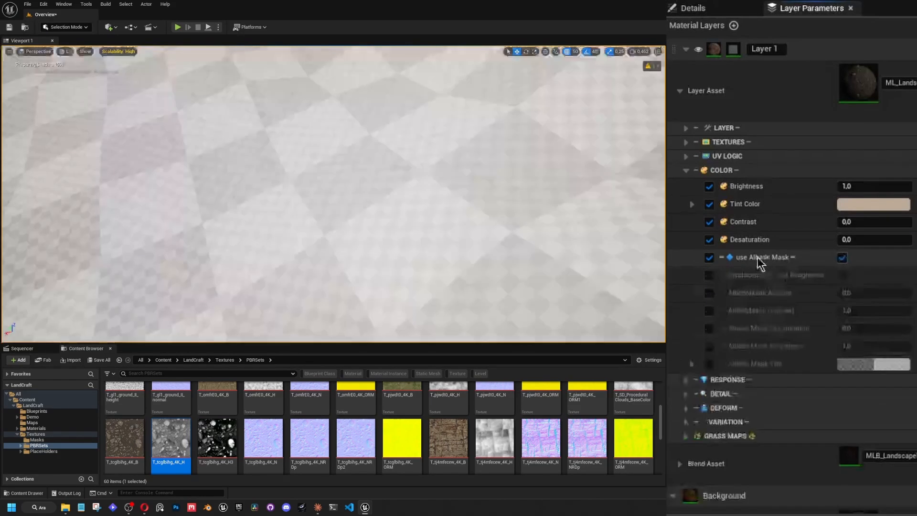
{"action": "left_click", "coordinate": [709, 276]}
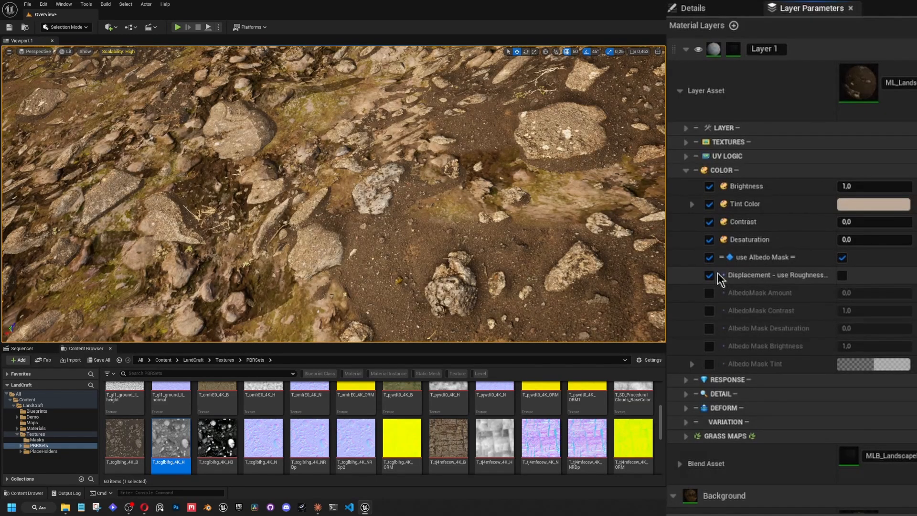
{"action": "left_click", "coordinate": [709, 347]}
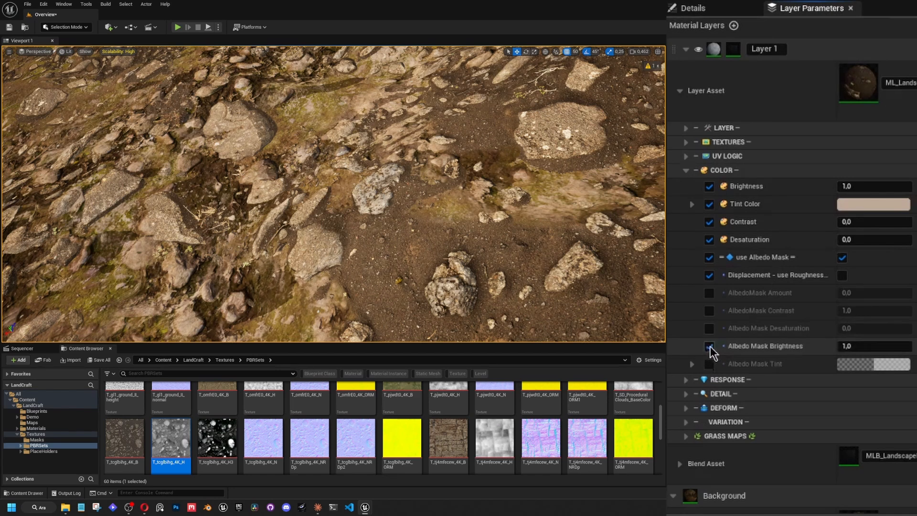
{"action": "left_click", "coordinate": [872, 346]}
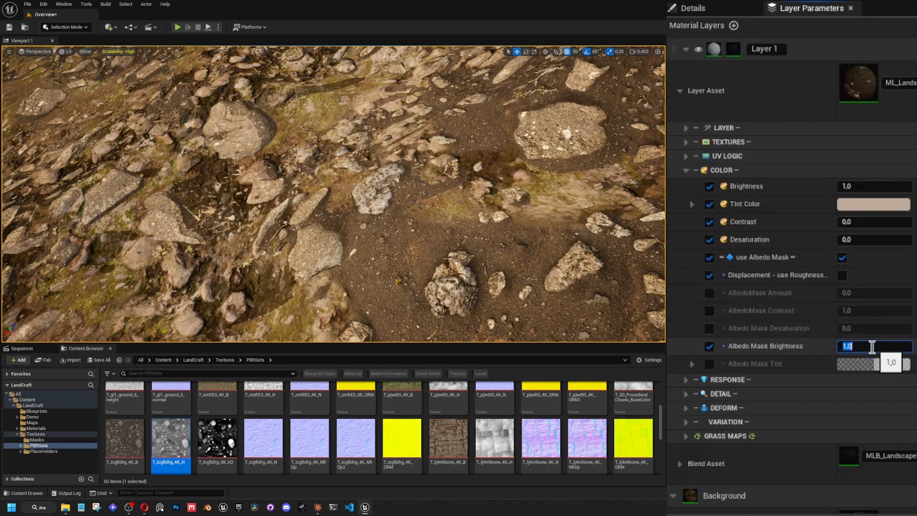
{"action": "type", "text": "0,"}
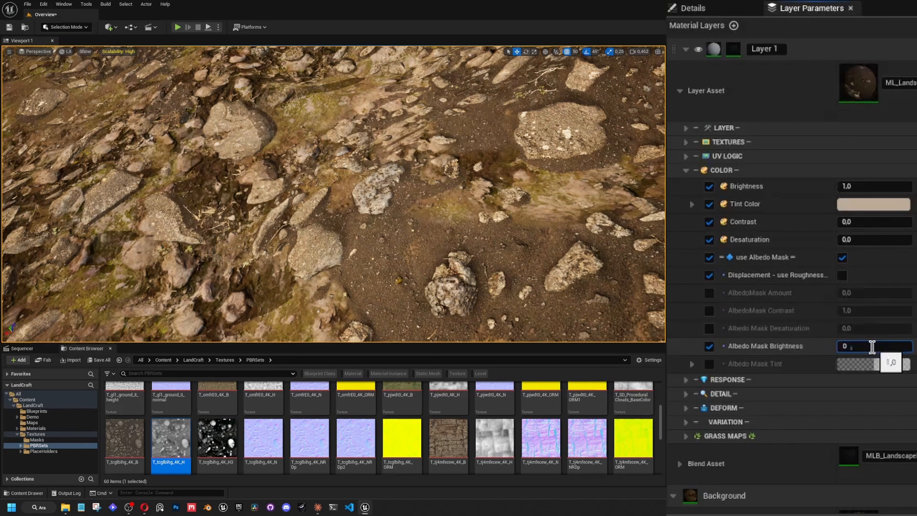
{"action": "key", "text": "Return"}
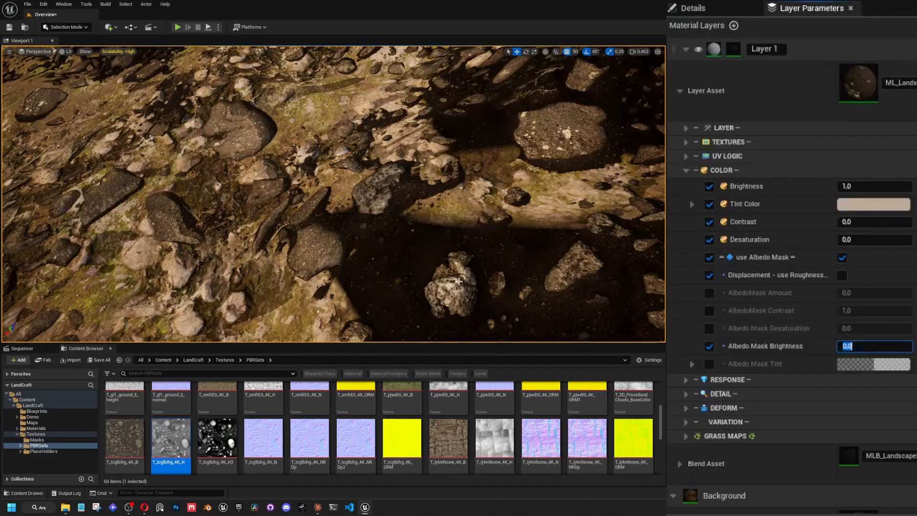
{"action": "right_click_drag", "start_coordinate": [444, 251], "coordinate": [448, 273]}
Enable the albedo mask's Desaturation, Contrast and Amount overrides and set the AlbedoMask Contrast to 10.
{"action": "left_click", "coordinate": [709, 328]}
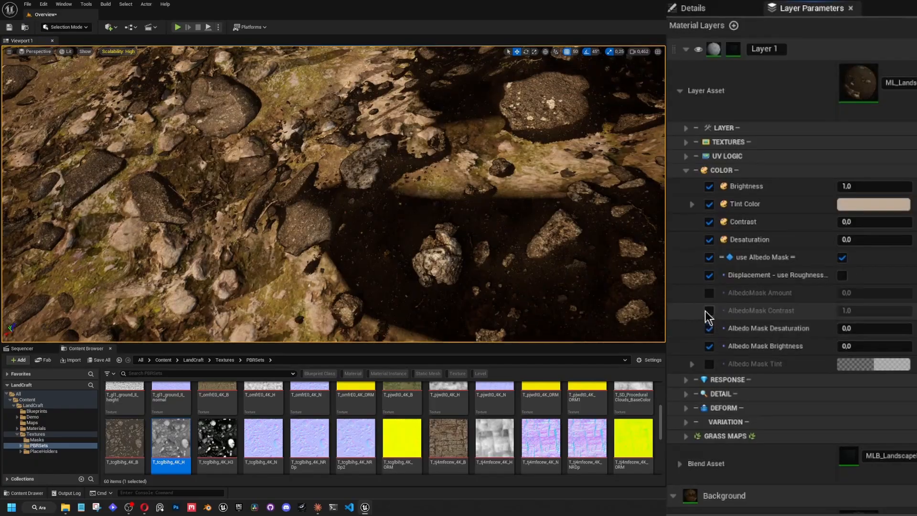
{"action": "left_click", "coordinate": [709, 311]}
{"action": "left_click", "coordinate": [709, 293]}
{"action": "left_click_drag", "start_coordinate": [867, 309], "coordinate": [892, 309]}
{"action": "left_click", "coordinate": [860, 310]}
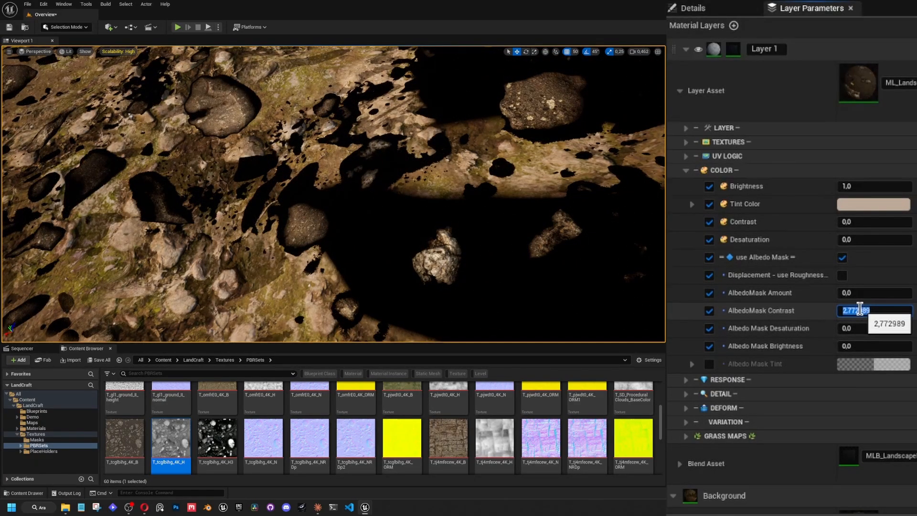
{"action": "type", "text": "10"}
{"action": "key", "text": "Return"}
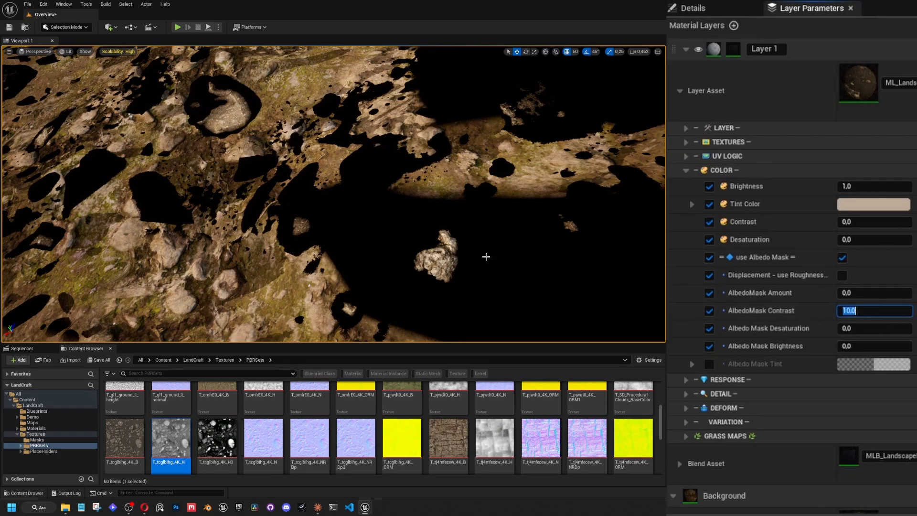
Set the AlbedoMask Amount to 0.2 and check Layer 1's height texture.
{"action": "mouse_move", "coordinate": [855, 293]}
{"action": "left_mouse_down"}
{"action": "mouse_move", "coordinate": [881, 293]}
{"action": "mouse_move", "coordinate": [855, 293]}
{"action": "mouse_move", "coordinate": [866, 293]}
{"action": "left_mouse_up"}
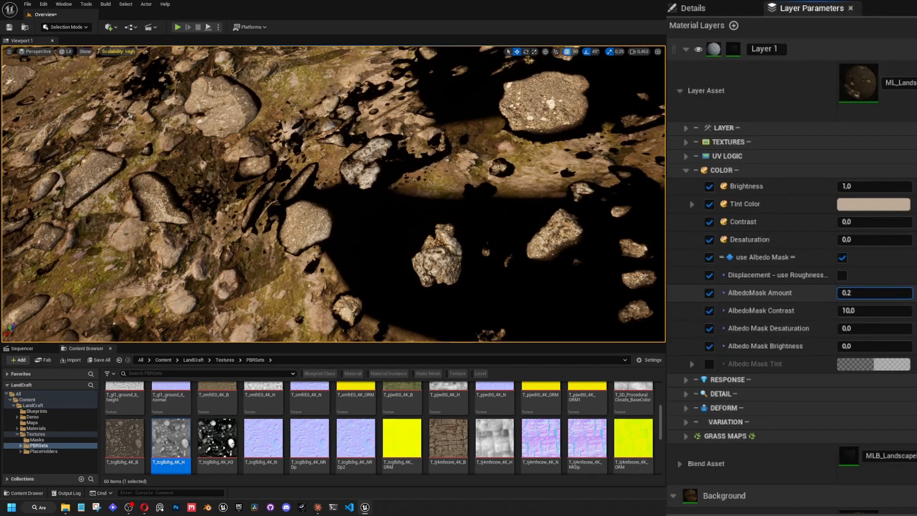
{"action": "left_click", "coordinate": [685, 141]}
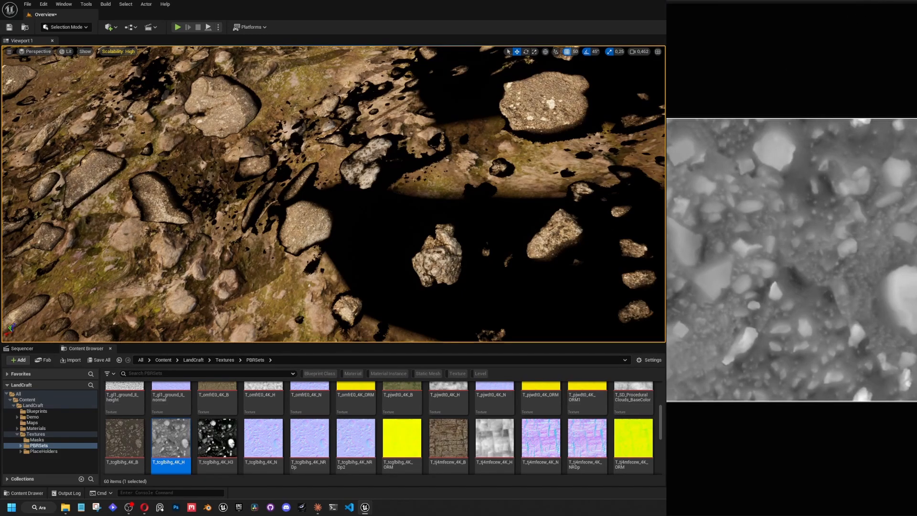
{"action": "left_click", "coordinate": [685, 141]}
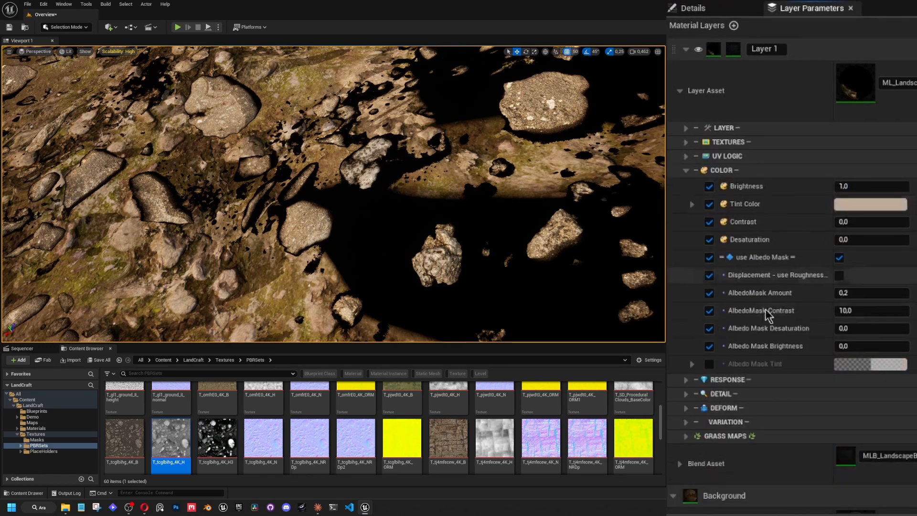
Restore Albedo Mask Brightness to 1, raise it to about 1.797, and check the brightened stones.
{"action": "left_click", "coordinate": [871, 345]}
{"action": "type", "text": "1"}
{"action": "key", "text": "Return"}
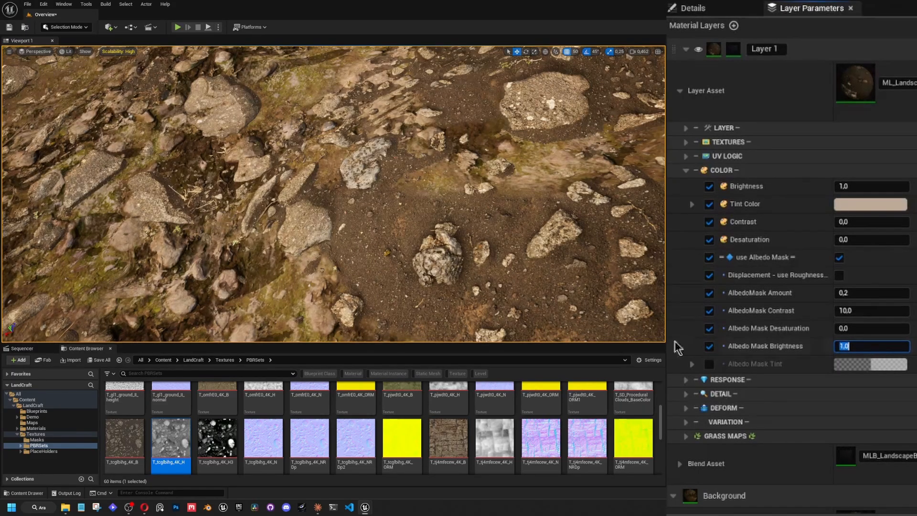
{"action": "left_click", "coordinate": [797, 337]}
{"action": "mouse_move", "coordinate": [851, 348]}
{"action": "left_mouse_down"}
{"action": "mouse_move", "coordinate": [908, 348]}
{"action": "mouse_move", "coordinate": [863, 345]}
{"action": "left_mouse_up"}
{"action": "right_click_drag", "start_coordinate": [573, 143], "coordinate": [561, 119]}
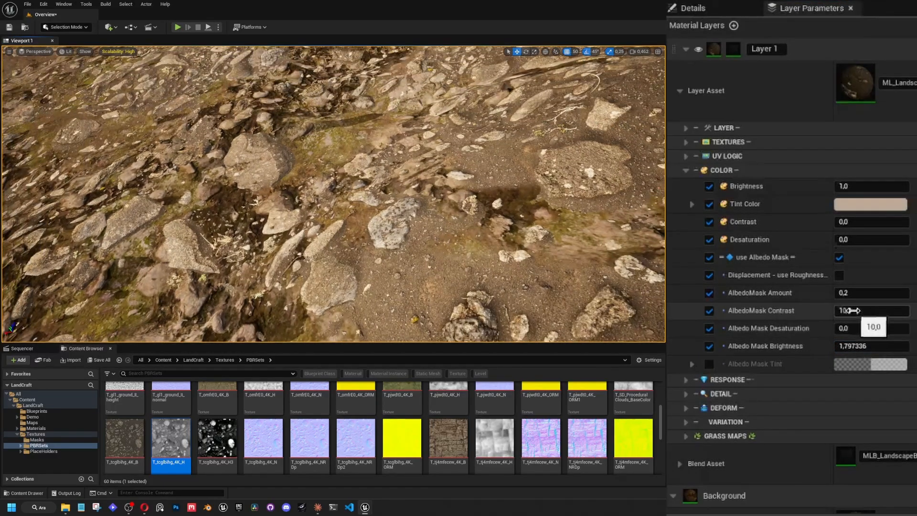
Try an AlbedoMask Contrast of about 53, enable the Albedo Mask Tint override, and set the contrast back to 10.
{"action": "mouse_move", "coordinate": [844, 310]}
{"action": "left_mouse_down"}
{"action": "mouse_move", "coordinate": [865, 311]}
{"action": "mouse_move", "coordinate": [844, 311]}
{"action": "left_mouse_up"}
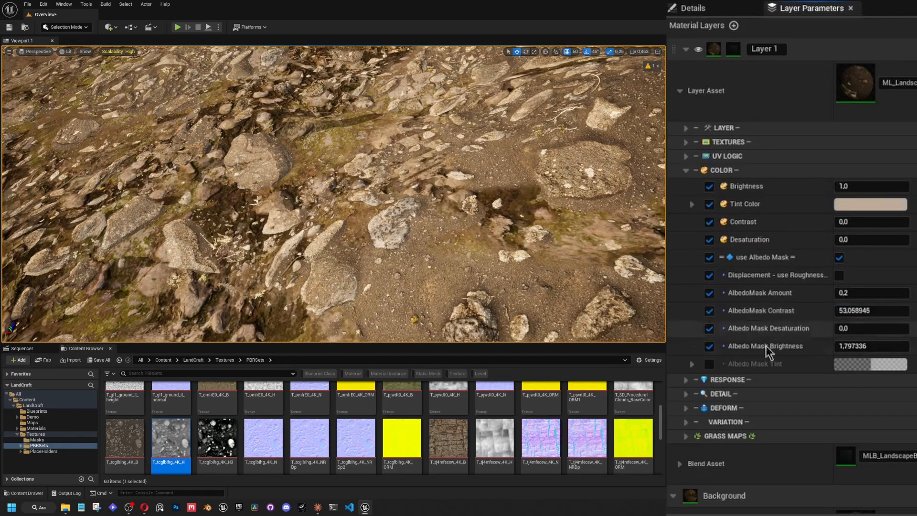
{"action": "left_click", "coordinate": [708, 365]}
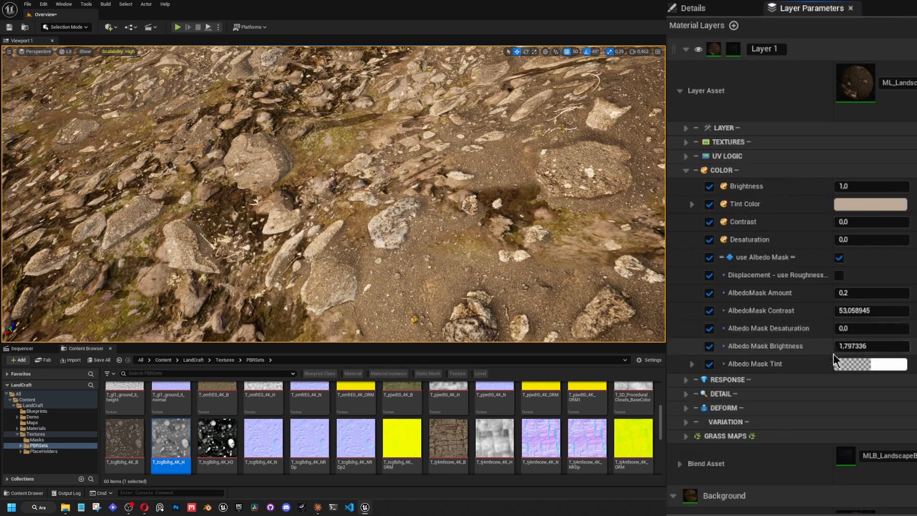
{"action": "left_click", "coordinate": [870, 311]}
{"action": "type", "text": "10"}
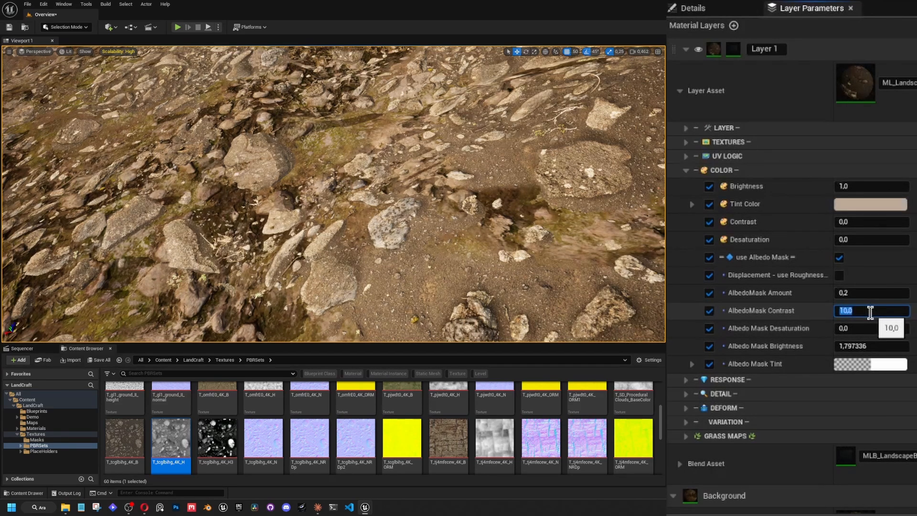
Set the Albedo Mask Tint to a pale cream yellow and check the colour up close and across the wider terrain.
{"action": "left_click", "coordinate": [888, 365]}
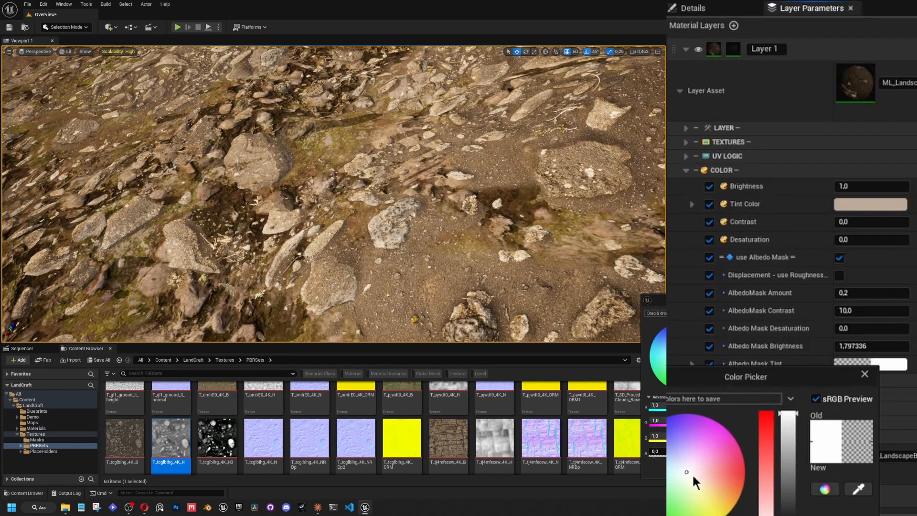
{"action": "left_click_drag", "start_coordinate": [692, 474], "coordinate": [698, 482]}
{"action": "right_click_drag", "start_coordinate": [427, 240], "coordinate": [291, 198]}
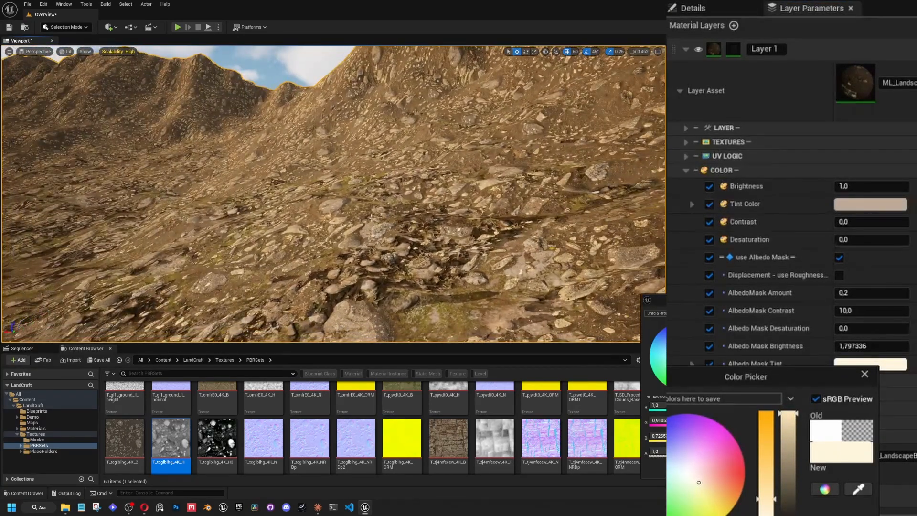
{"action": "right_click_drag", "start_coordinate": [372, 216], "coordinate": [538, 297]}
{"action": "left_click", "coordinate": [696, 483]}
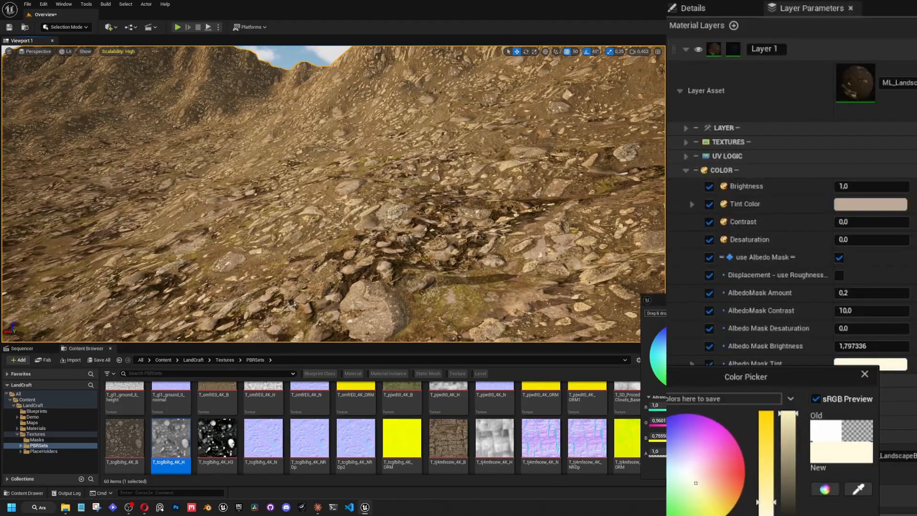
{"action": "right_click_drag", "start_coordinate": [363, 191], "coordinate": [379, 284]}
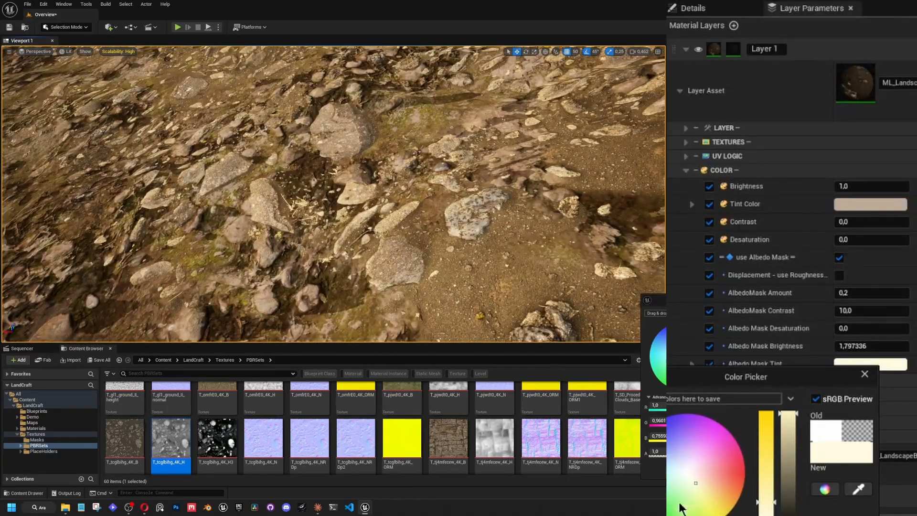
{"action": "left_click", "coordinate": [691, 487]}
{"action": "left_click", "coordinate": [755, 469]}
{"action": "right_click_drag", "start_coordinate": [515, 248], "coordinate": [353, 165]}
{"action": "scroll", "coordinate": [430, 138], "scroll_direction": "up", "scroll_amount": 3}
{"action": "right_click_drag", "start_coordinate": [434, 247], "coordinate": [428, 247]}
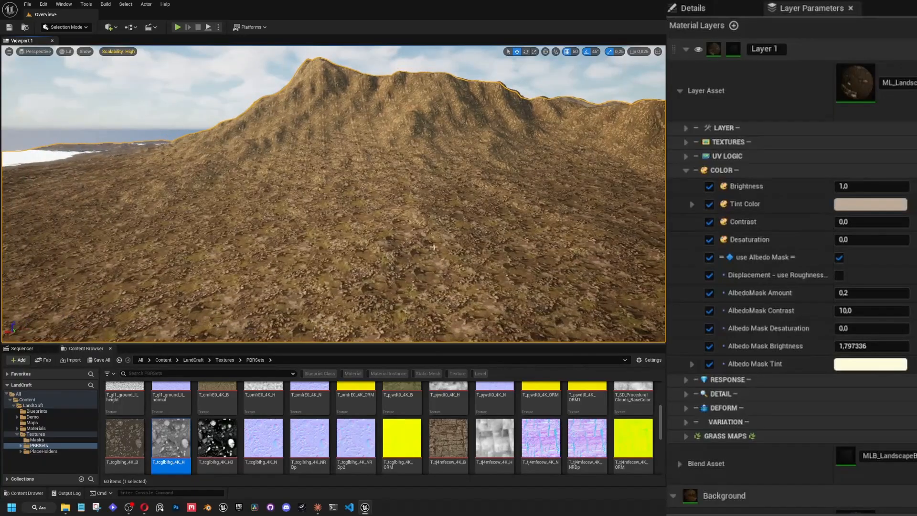
{"action": "right_click_drag", "start_coordinate": [328, 98], "coordinate": [324, 80]}
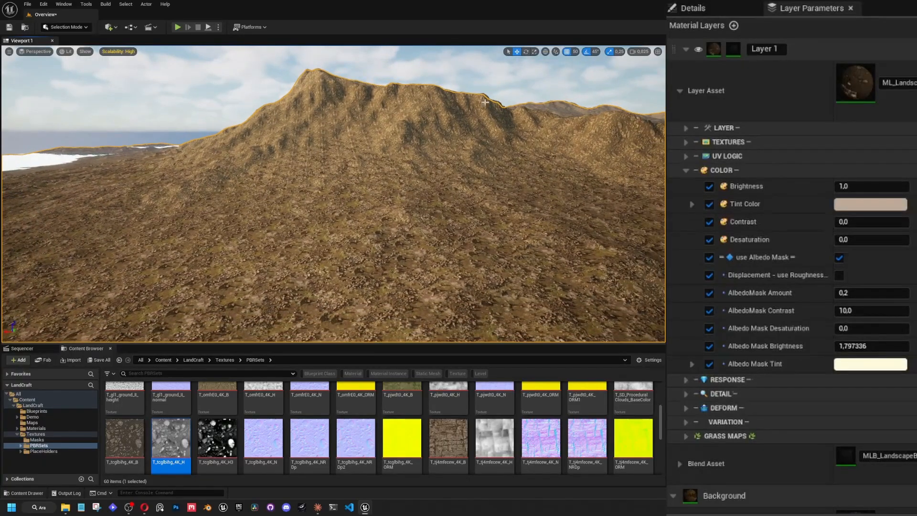
Override and enable use Tiling Variation in Layer 1's UV Logic settings.
{"action": "right_click_drag", "start_coordinate": [485, 102], "coordinate": [506, 110]}
{"action": "left_click", "coordinate": [686, 170]}
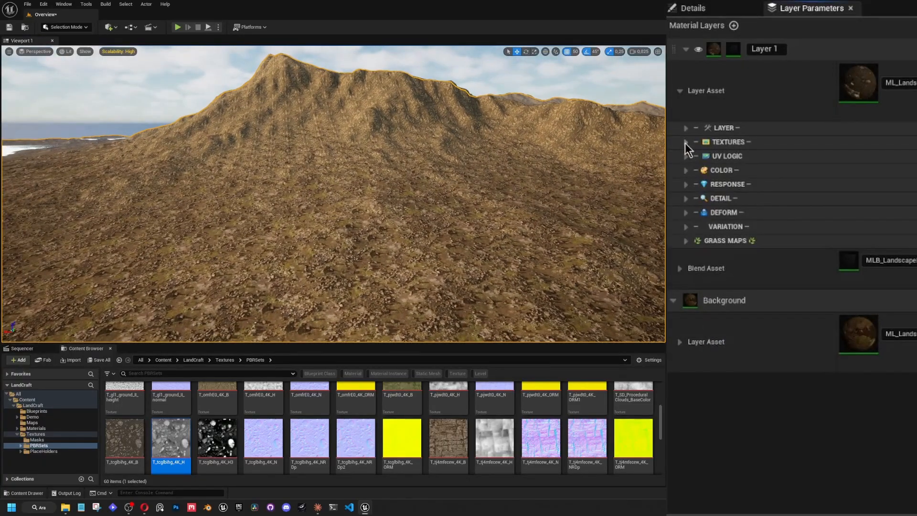
{"action": "left_click", "coordinate": [685, 155]}
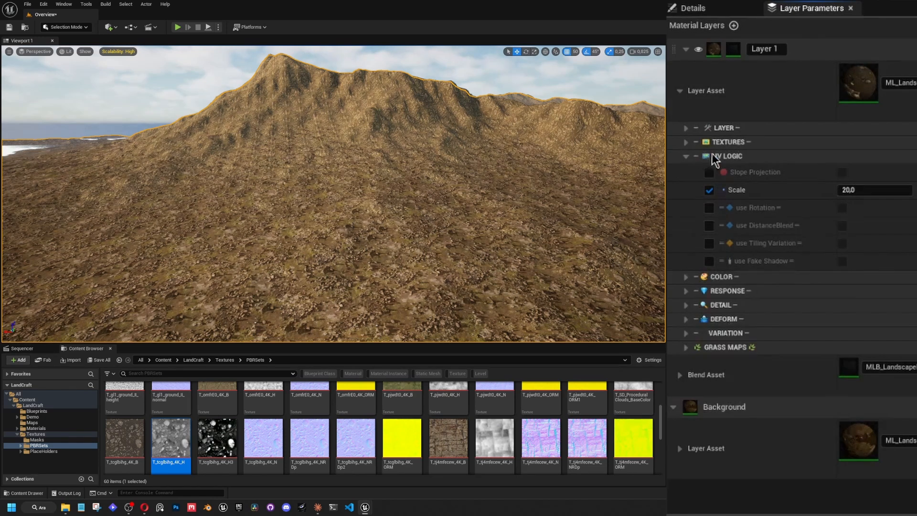
{"action": "right_click_drag", "start_coordinate": [472, 169], "coordinate": [472, 169]}
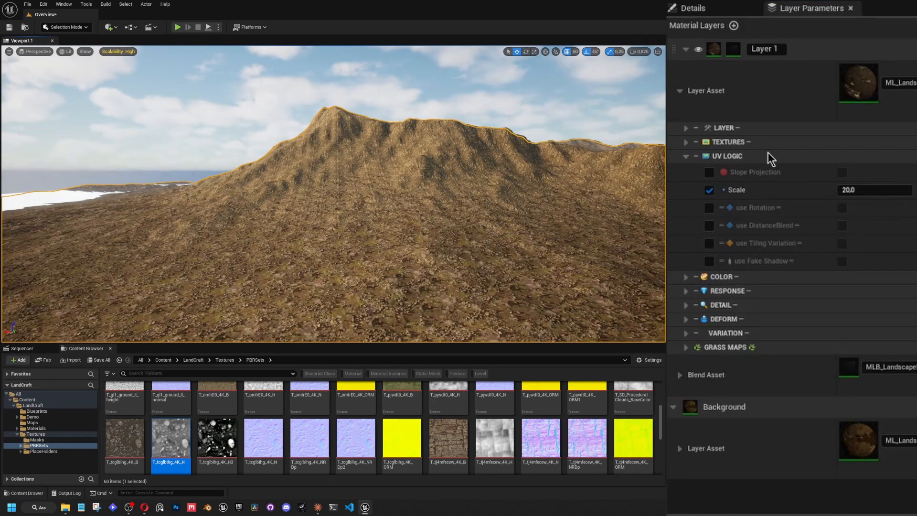
{"action": "left_click", "coordinate": [686, 155]}
{"action": "left_click", "coordinate": [680, 92]}
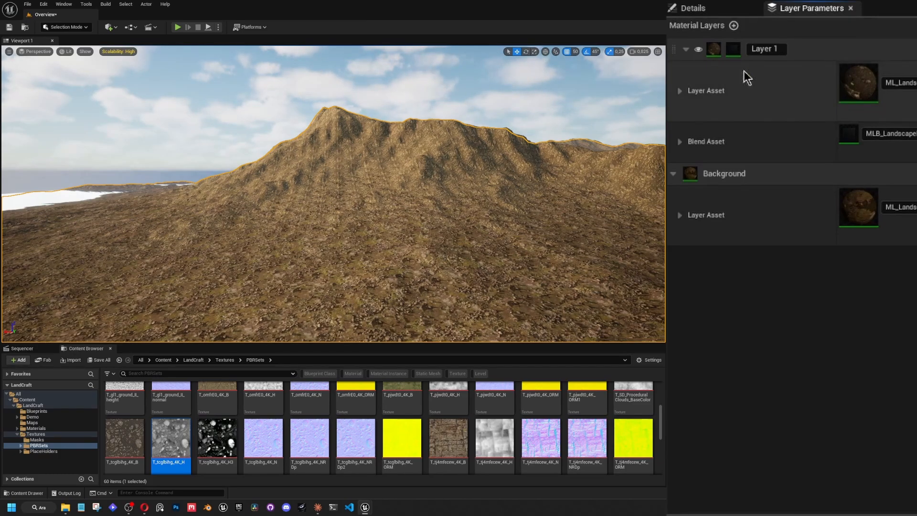
{"action": "left_click", "coordinate": [680, 92]}
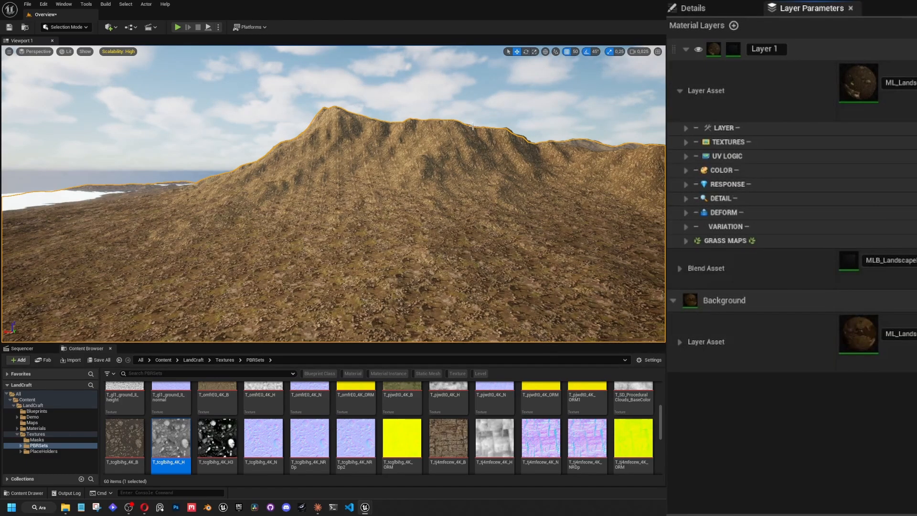
{"action": "left_click", "coordinate": [685, 156]}
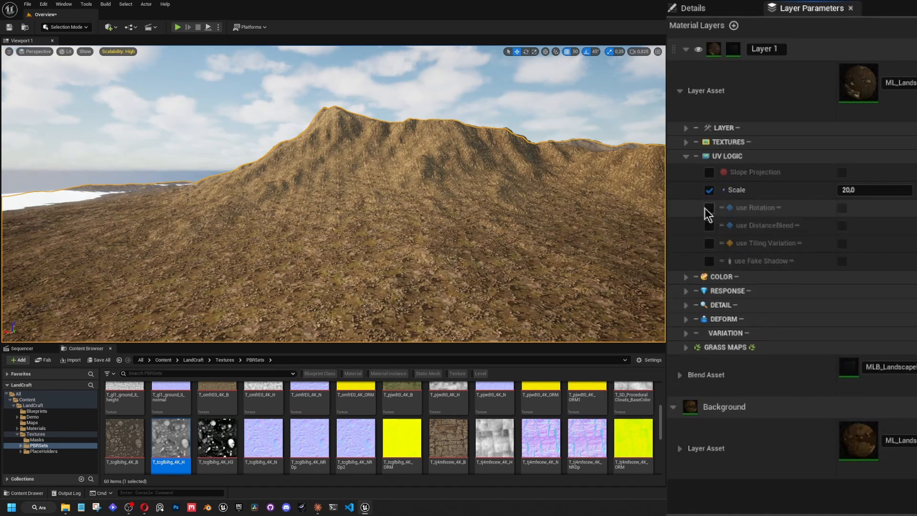
{"action": "left_click", "coordinate": [709, 243]}
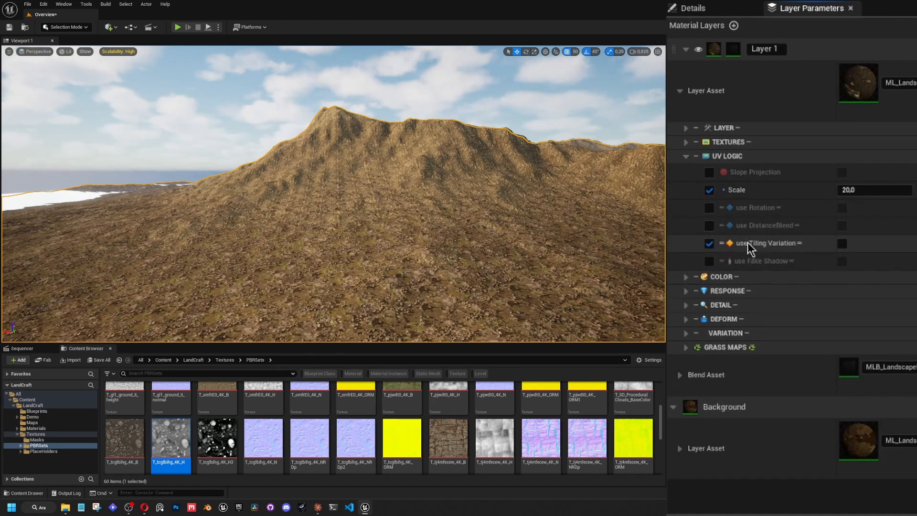
{"action": "left_click", "coordinate": [841, 244]}
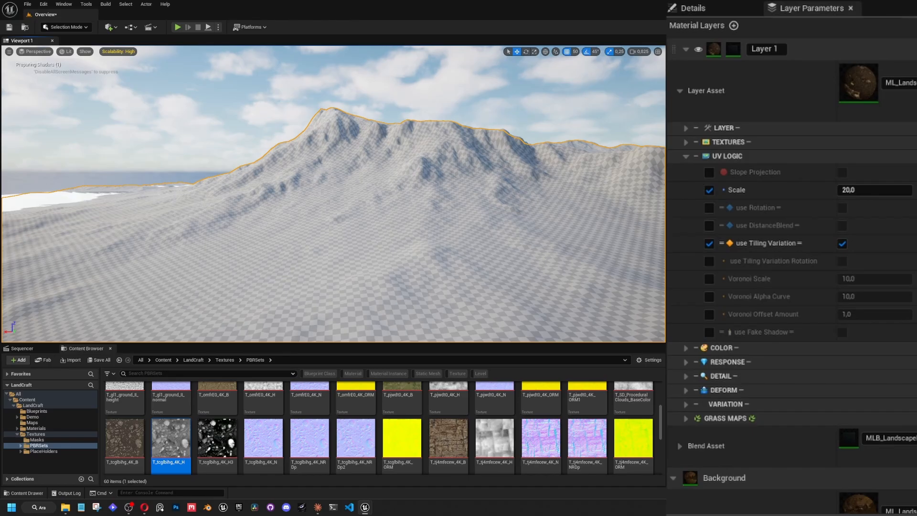
Inspect the tiling variation on the slopes up close, across the plain and from a distance.
{"action": "key", "text": "w"}
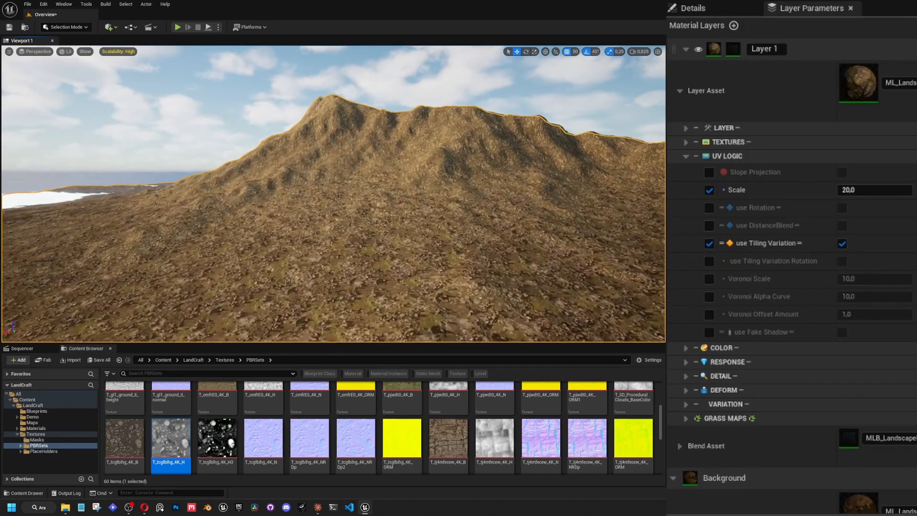
{"action": "key", "text": "w"}
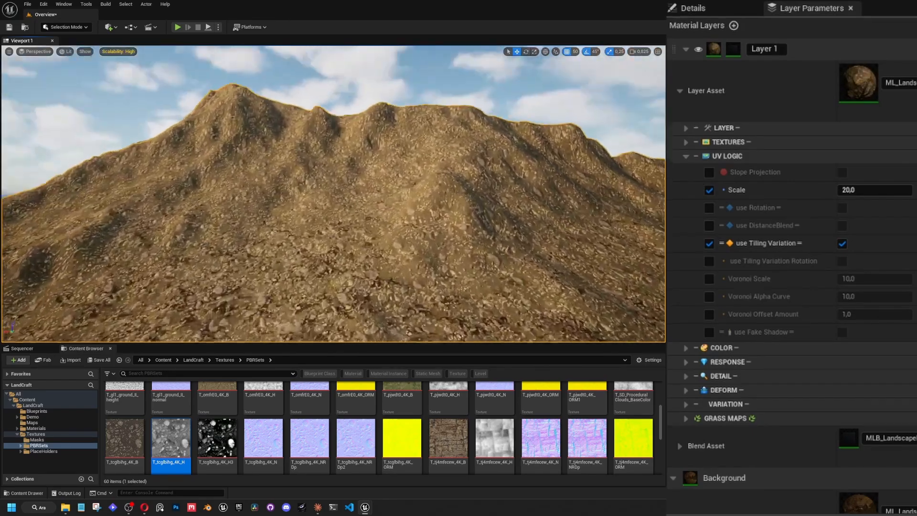
{"action": "key", "text": "w"}
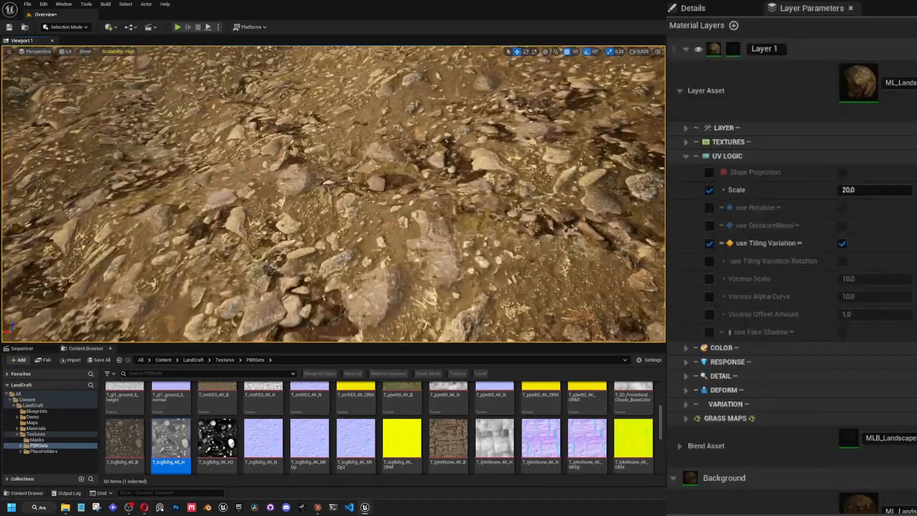
{"action": "key", "text": "s"}
{"action": "right_click_drag", "start_coordinate": [518, 208], "coordinate": [597, 194]}
{"action": "key", "text": "s"}
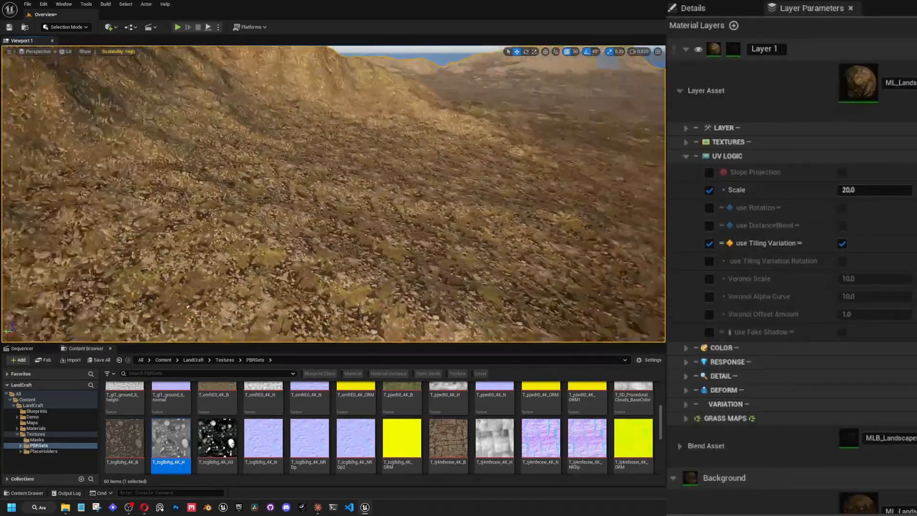
{"action": "key", "text": "s"}
{"action": "right_click_drag", "start_coordinate": [410, 158], "coordinate": [292, 130]}
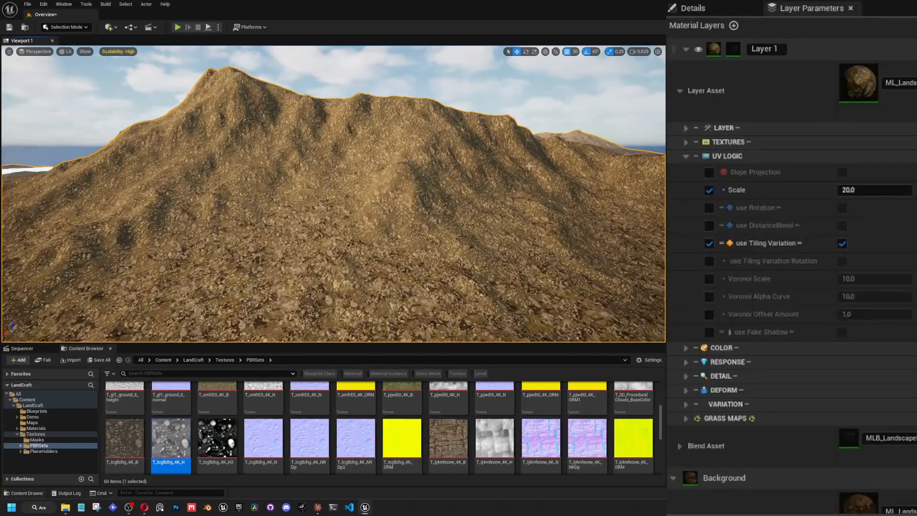
Override and enable use Fake Shadow in Layer 1's UV Logic settings, and check the stones on the mountain.
{"action": "left_click", "coordinate": [710, 331]}
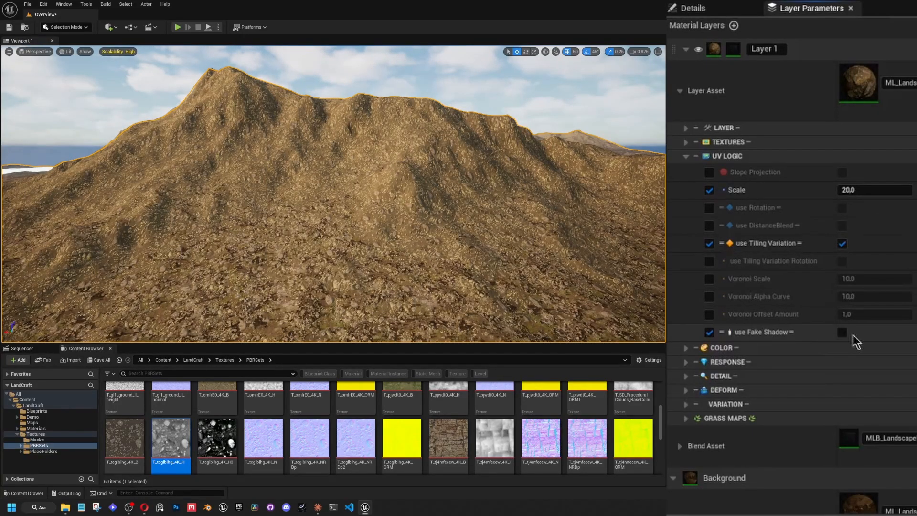
{"action": "left_click", "coordinate": [844, 332]}
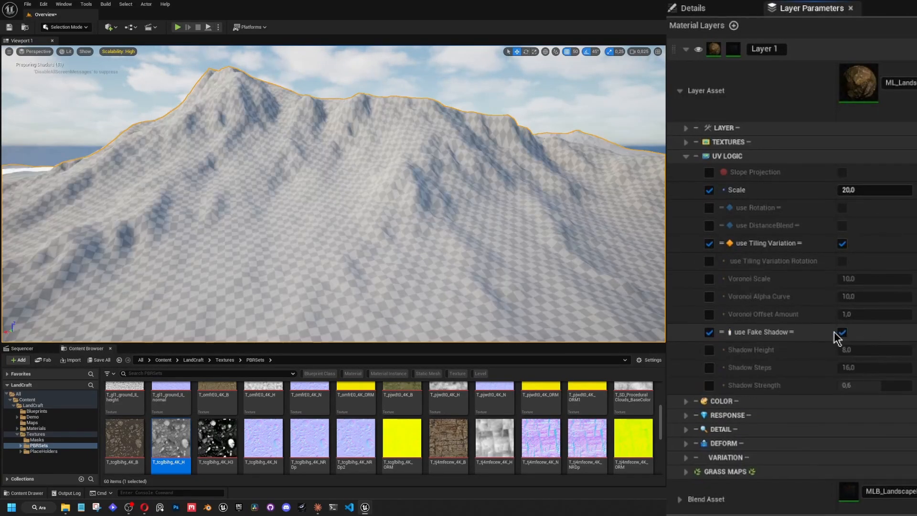
{"action": "right_click_drag", "start_coordinate": [227, 176], "coordinate": [237, 182]}
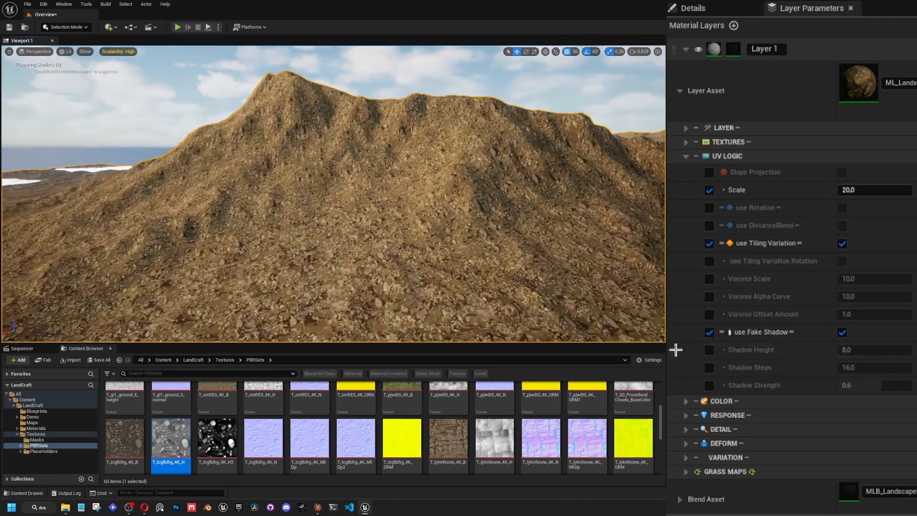
{"action": "mouse_move", "coordinate": [568, 258]}
{"action": "right_mouse_down"}
{"action": "mouse_move", "coordinate": [552, 254]}
{"action": "mouse_move", "coordinate": [568, 258]}
{"action": "right_mouse_up"}
{"action": "key", "text": "w"}
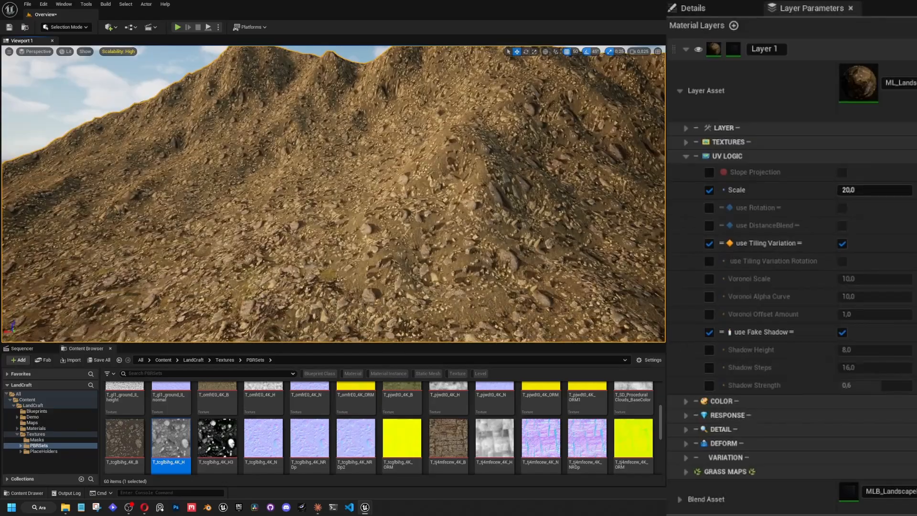
Rotate the sun direction and examine how the fake shadows fall on the slopes, the plain and the distant mountain.
{"action": "right_click_drag", "start_coordinate": [489, 190], "coordinate": [483, 187]}
{"action": "key", "text": "ctrl+l"}
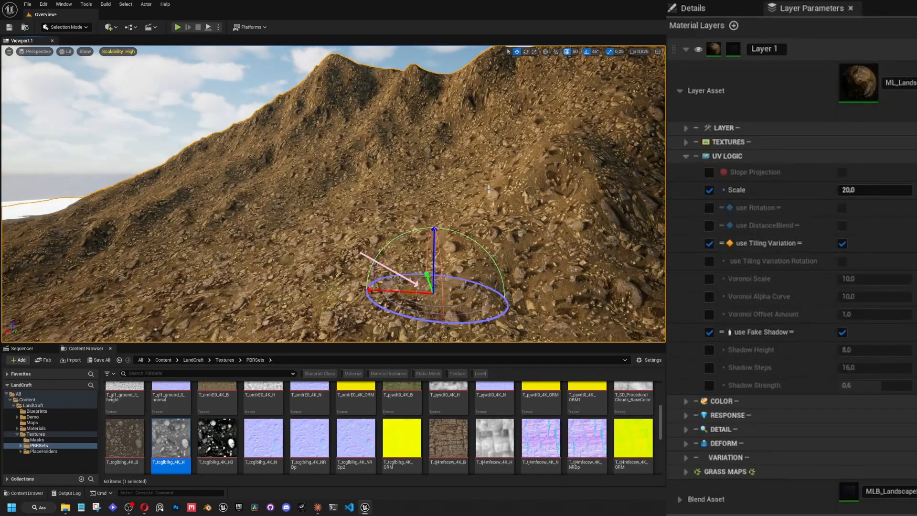
{"action": "left_click_drag", "start_coordinate": [334, 194], "coordinate": [411, 205], "text": "alt"}
{"action": "key", "text": "w"}
{"action": "right_click_drag", "start_coordinate": [410, 205], "coordinate": [507, 227]}
{"action": "key", "text": "w"}
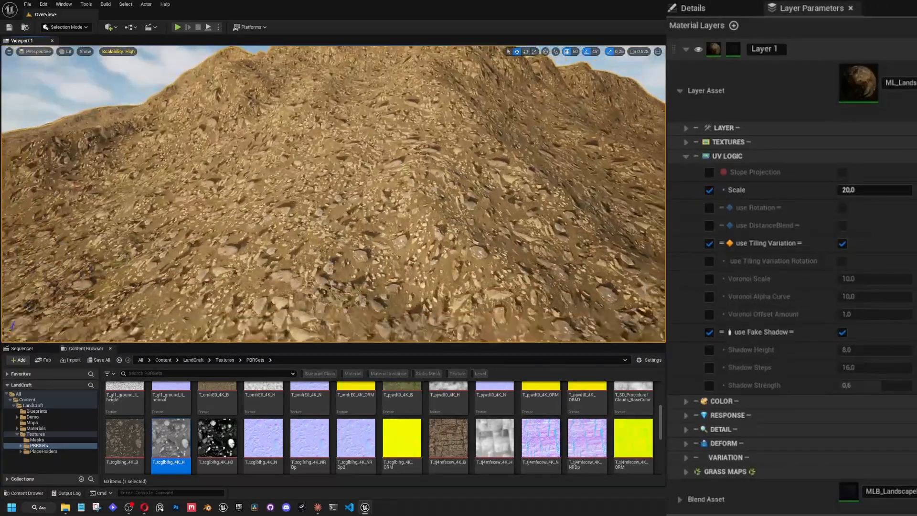
{"action": "right_click_drag", "start_coordinate": [516, 225], "coordinate": [468, 229]}
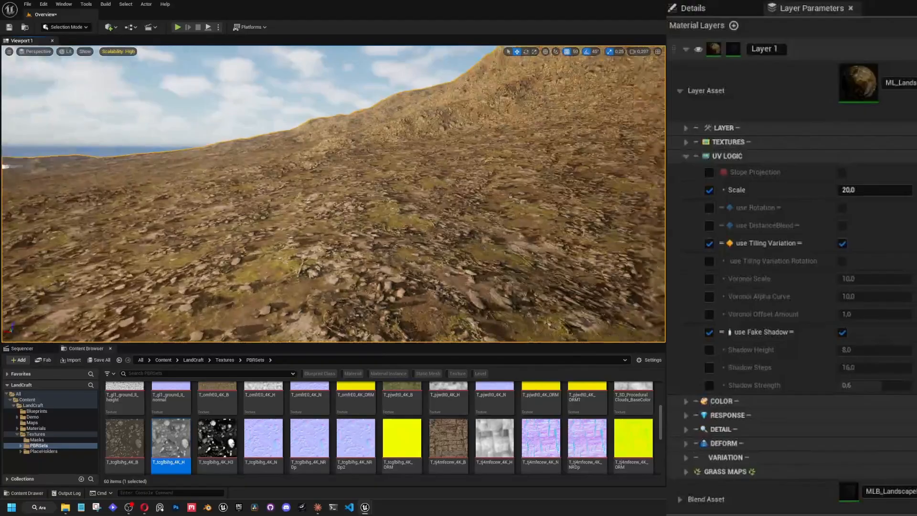
{"action": "right_click_drag", "start_coordinate": [334, 193], "coordinate": [93, 200]}
{"action": "scroll", "coordinate": [94, 200], "scroll_direction": "up", "scroll_amount": 4}
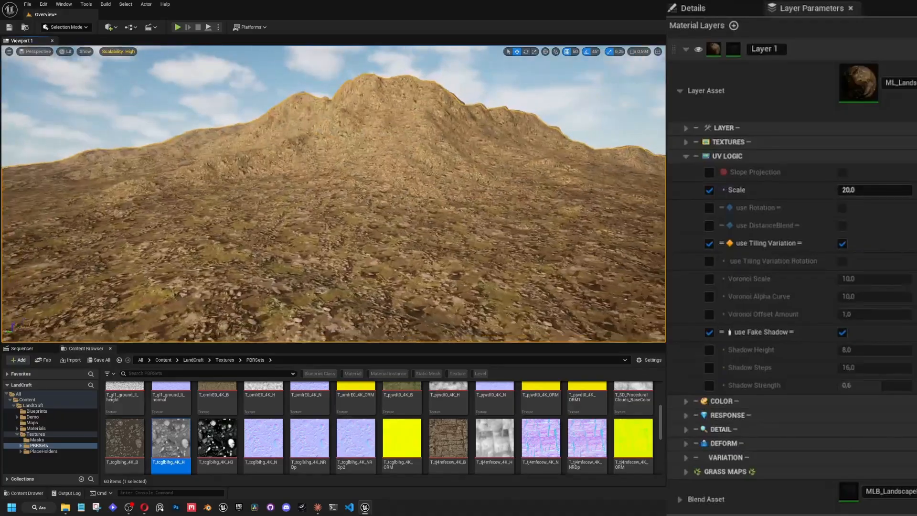
{"action": "mouse_move", "coordinate": [461, 154]}
{"action": "right_mouse_down"}
{"action": "mouse_move", "coordinate": [459, 167]}
{"action": "mouse_move", "coordinate": [446, 145]}
{"action": "right_mouse_up"}
{"action": "scroll", "coordinate": [460, 154], "scroll_direction": "up", "scroll_amount": 4}
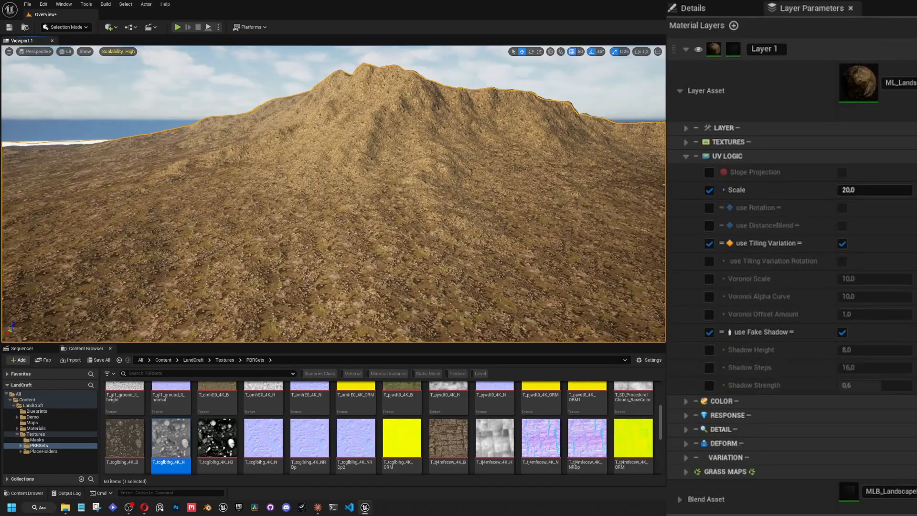
Apply the MI_LandCraft material instance from the Materials folder to the landscape.
{"action": "mouse_move", "coordinate": [635, 190]}
{"action": "right_mouse_down"}
{"action": "mouse_move", "coordinate": [618, 191]}
{"action": "mouse_move", "coordinate": [633, 201]}
{"action": "right_mouse_up"}
{"action": "key", "text": "s"}
{"action": "key", "text": "ctrl+b"}
{"action": "key", "text": "e"}
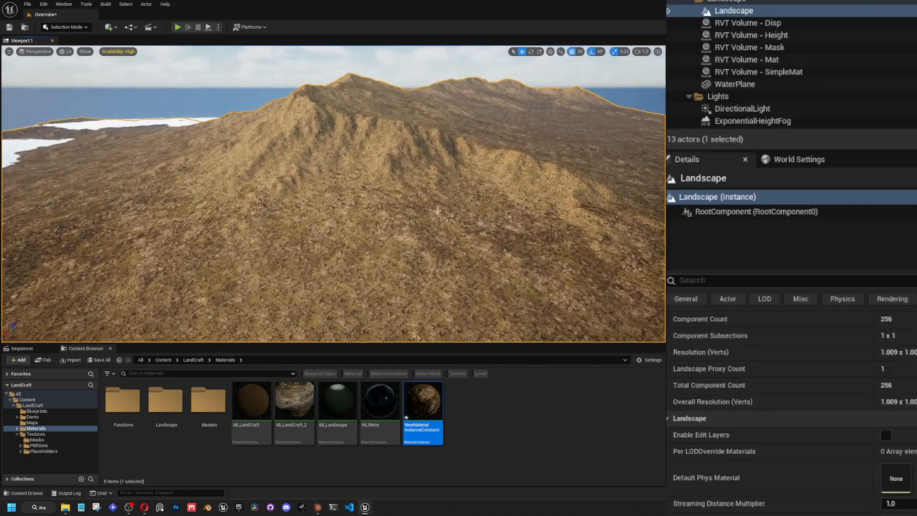
{"action": "left_click", "coordinate": [472, 416]}
{"action": "left_click_drag", "start_coordinate": [251, 404], "coordinate": [530, 291]}
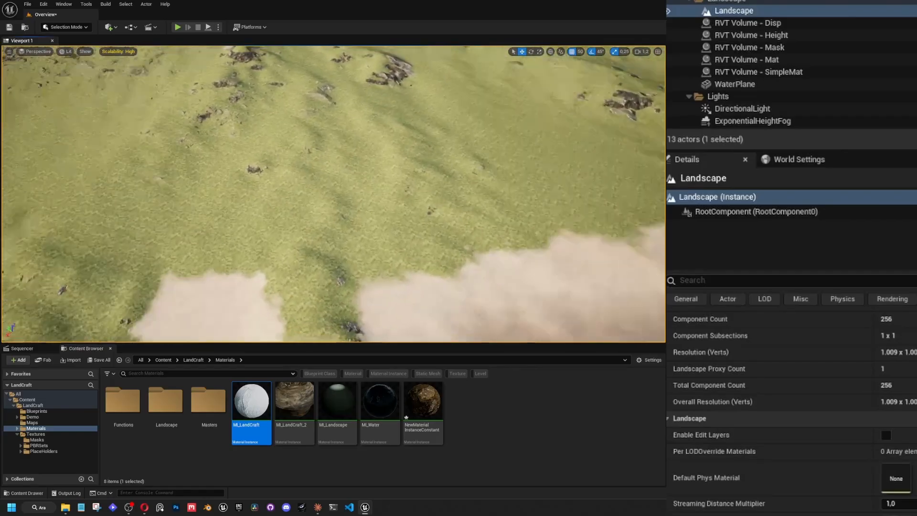
Fly over the landscape to examine how MI_LandCraft looks on the grass, cliffs and forested areas.
{"action": "right_click_drag", "start_coordinate": [334, 194], "coordinate": [348, 155]}
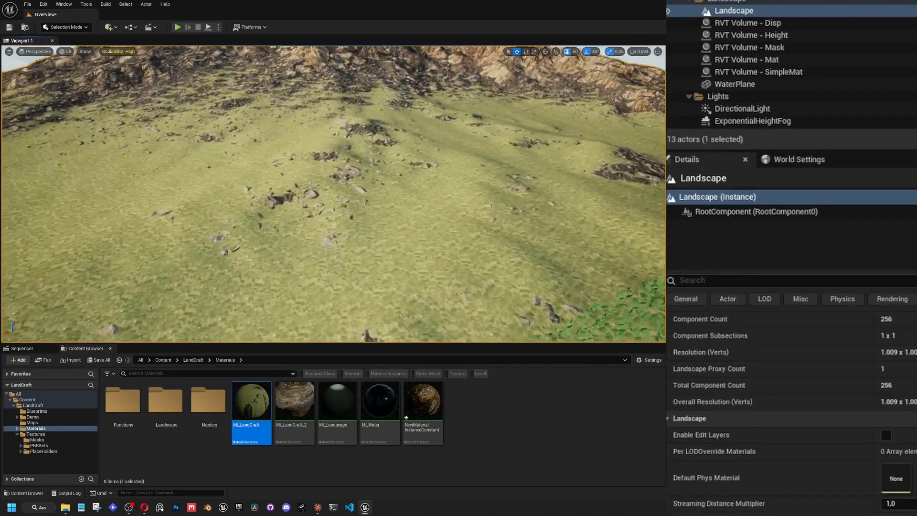
{"action": "key", "text": "w"}
{"action": "scroll", "coordinate": [333, 194], "scroll_direction": "up", "scroll_amount": 4}
{"action": "mouse_move", "coordinate": [333, 193]}
{"action": "right_mouse_down"}
{"action": "mouse_move", "coordinate": [373, 207]}
{"action": "mouse_move", "coordinate": [335, 176]}
{"action": "mouse_move", "coordinate": [358, 141]}
{"action": "mouse_move", "coordinate": [420, 155]}
{"action": "mouse_move", "coordinate": [370, 136]}
{"action": "mouse_move", "coordinate": [367, 144]}
{"action": "mouse_move", "coordinate": [418, 200]}
{"action": "mouse_move", "coordinate": [430, 198]}
{"action": "mouse_move", "coordinate": [435, 148]}
{"action": "mouse_move", "coordinate": [390, 191]}
{"action": "mouse_move", "coordinate": [301, 172]}
{"action": "mouse_move", "coordinate": [262, 191]}
{"action": "mouse_move", "coordinate": [291, 196]}
{"action": "mouse_move", "coordinate": [306, 215]}
{"action": "mouse_move", "coordinate": [329, 181]}
{"action": "right_mouse_up"}
{"action": "key", "text": "w"}
{"action": "key", "text": "e"}
{"action": "key", "text": "w"}
{"action": "key", "text": "w"}
{"action": "scroll", "coordinate": [342, 179], "scroll_direction": "up", "scroll_amount": 4}
{"action": "key", "text": "w"}
{"action": "key", "text": "w"}
{"action": "right_click_drag", "start_coordinate": [374, 127], "coordinate": [394, 108]}
Open MI_LandCraft's layer parameters and show the Background layer's colour settings.
{"action": "double_click", "coordinate": [257, 394]}
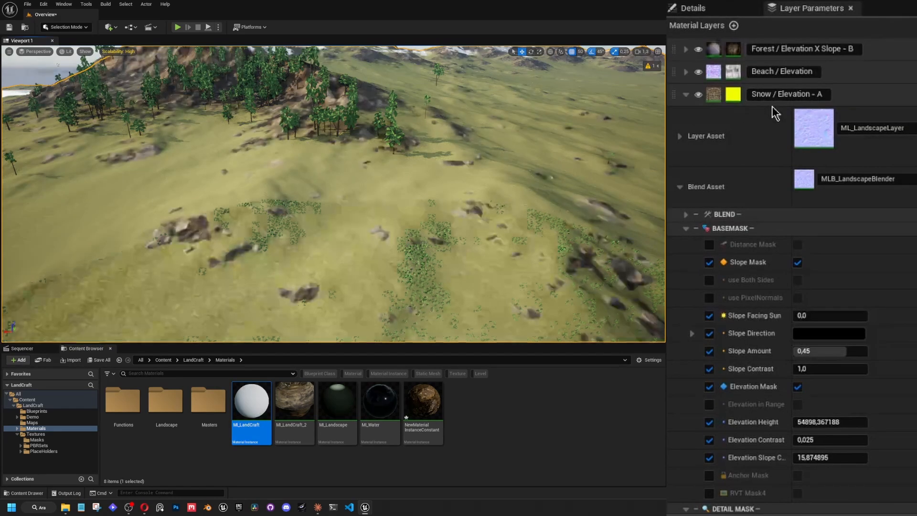
{"action": "left_click", "coordinate": [672, 163]}
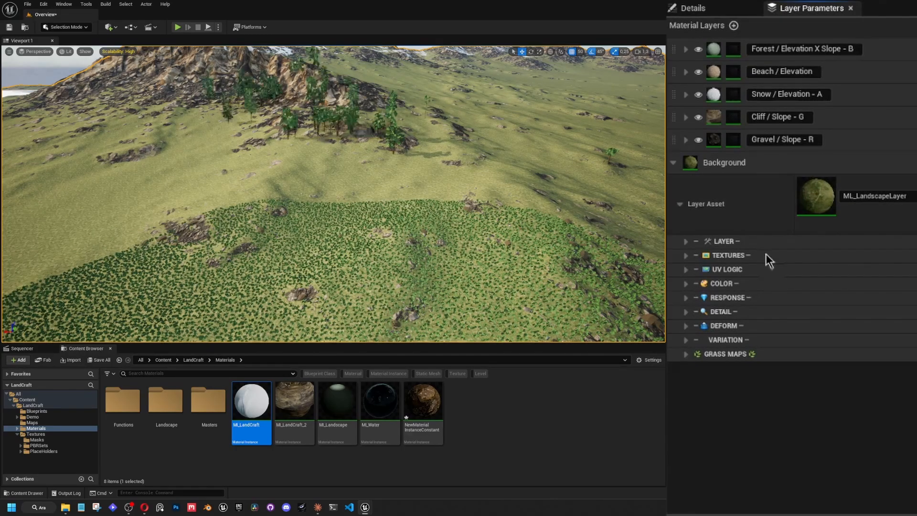
{"action": "right_click_drag", "start_coordinate": [459, 200], "coordinate": [465, 245]}
{"action": "key", "text": "w"}
{"action": "left_click", "coordinate": [685, 283]}
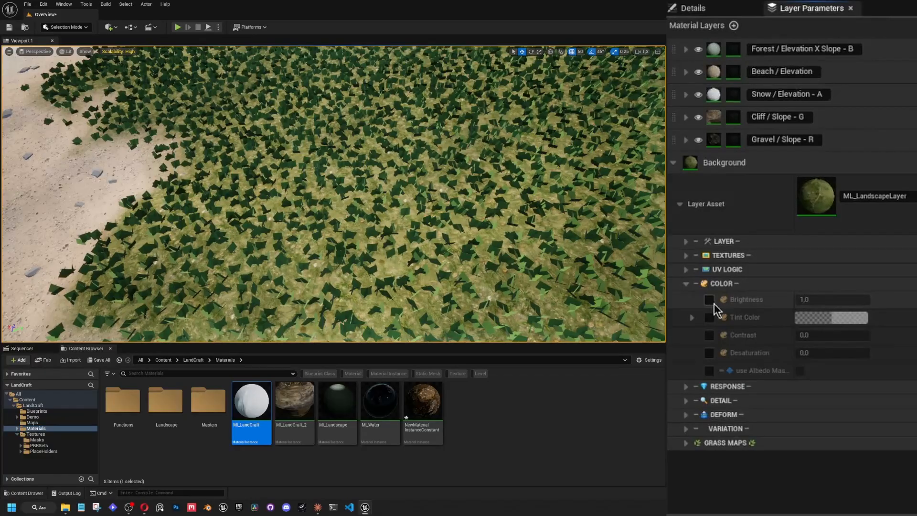
Override the Background layer's Brightness, try 0.776 and 0.68, and set it to 0.5.
{"action": "left_click", "coordinate": [709, 300]}
{"action": "left_click", "coordinate": [827, 298]}
{"action": "type", "text": "0,784"}
{"action": "left_click_drag", "start_coordinate": [839, 300], "coordinate": [835, 300]}
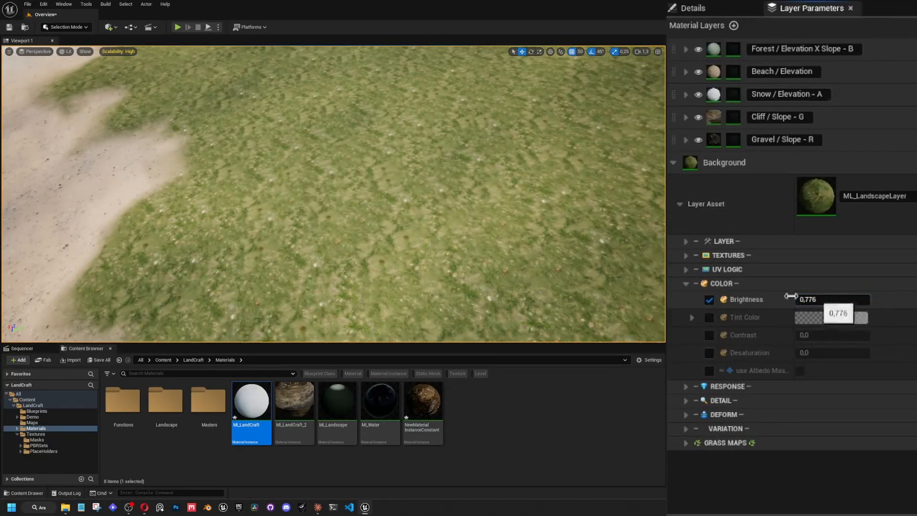
{"action": "right_click_drag", "start_coordinate": [564, 215], "coordinate": [596, 191]}
{"action": "left_click_drag", "start_coordinate": [828, 304], "coordinate": [824, 304]}
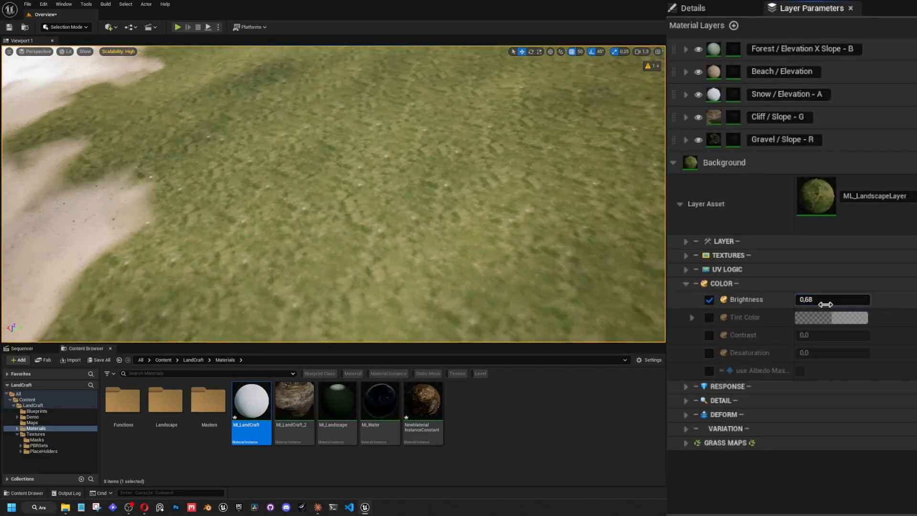
{"action": "left_click", "coordinate": [827, 301]}
{"action": "type", "text": "0,5"}
{"action": "key", "text": "Return"}
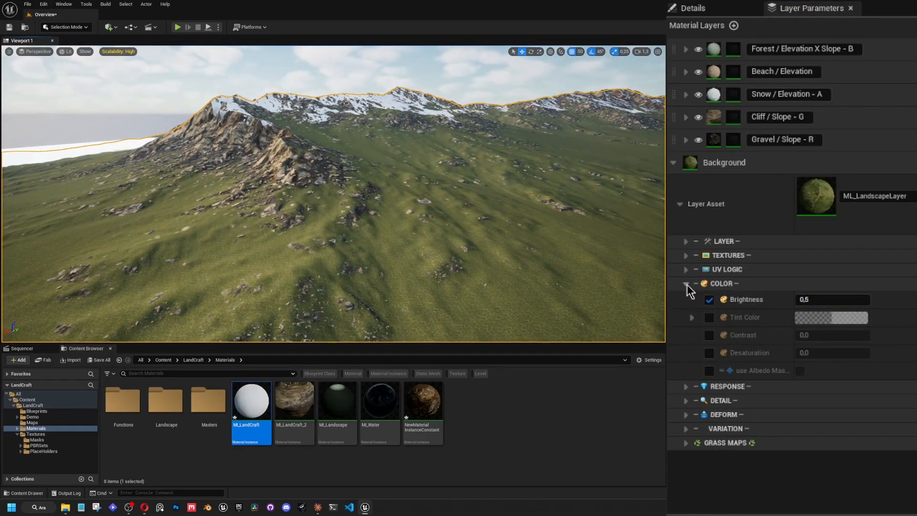
{"action": "left_click", "coordinate": [685, 284]}
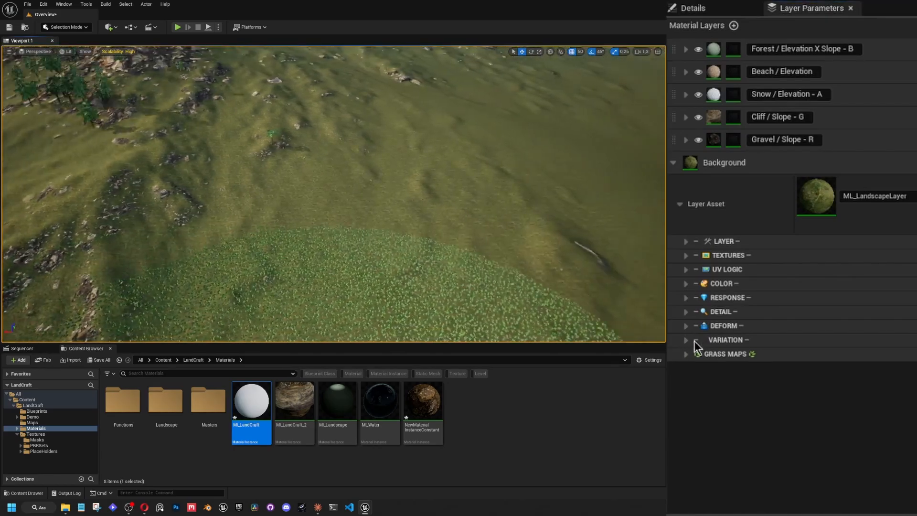
Enable Noise Overlay in the Background layer's variation settings and turn on Cloud Noise as its noise texture.
{"action": "left_click", "coordinate": [694, 342]}
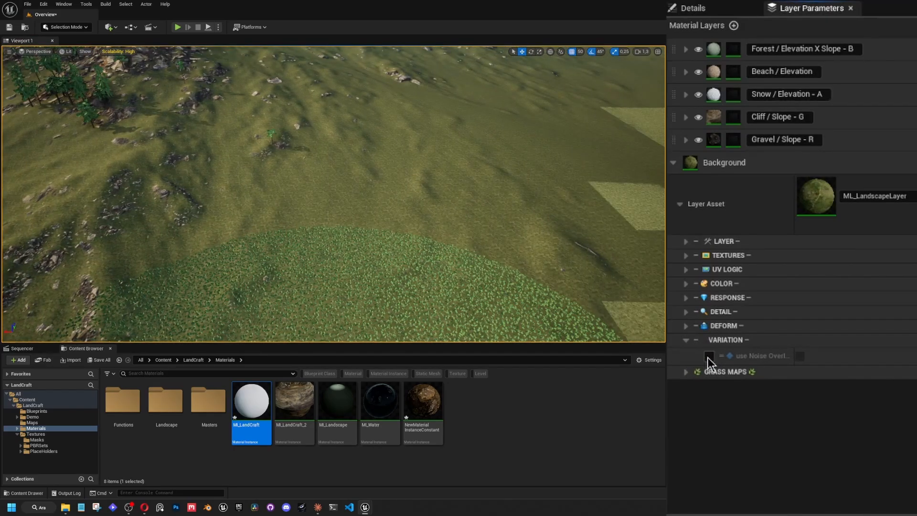
{"action": "left_click", "coordinate": [799, 356]}
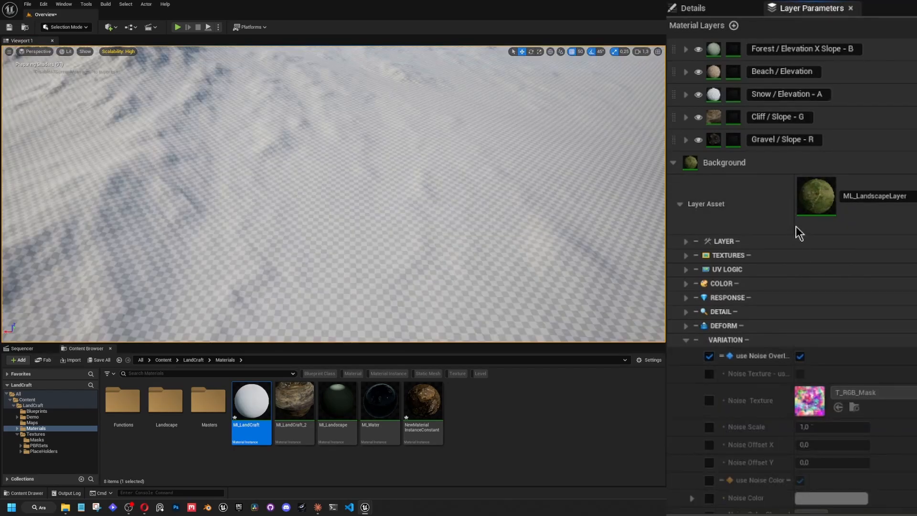
{"action": "left_click_drag", "start_coordinate": [793, 225], "coordinate": [844, 225]}
{"action": "left_click", "coordinate": [709, 373]}
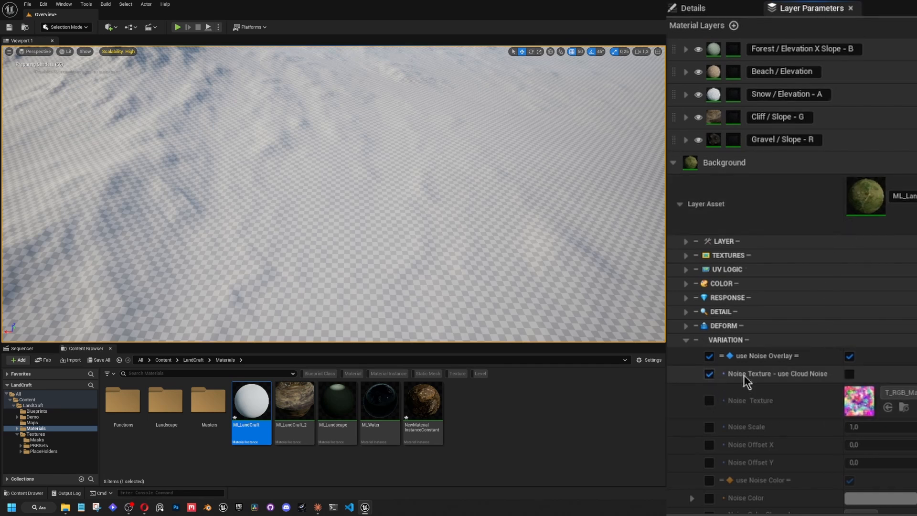
{"action": "left_click", "coordinate": [850, 373]}
Review MI_LandCraft's shared Cloud Noise parameters in the LandCraft group and return to the layer parameters.
{"action": "left_click", "coordinate": [718, 9]}
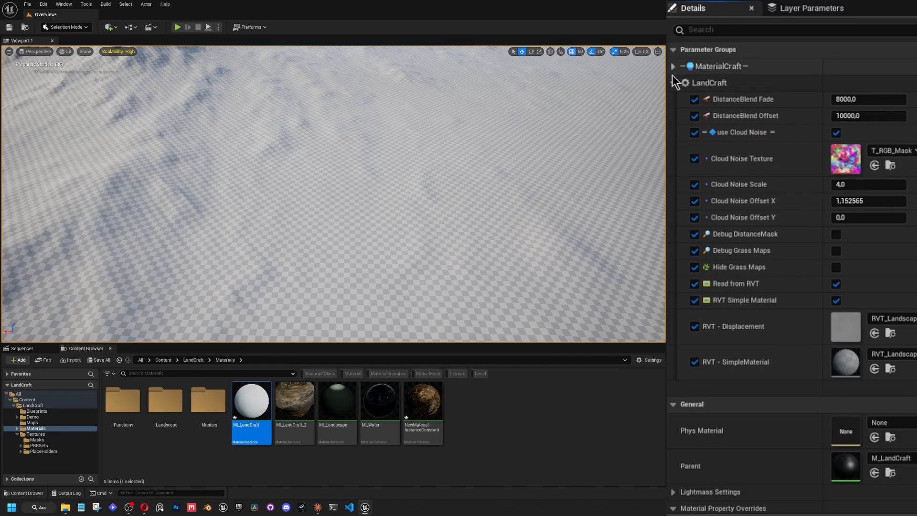
{"action": "left_click", "coordinate": [673, 67]}
{"action": "left_click", "coordinate": [674, 66]}
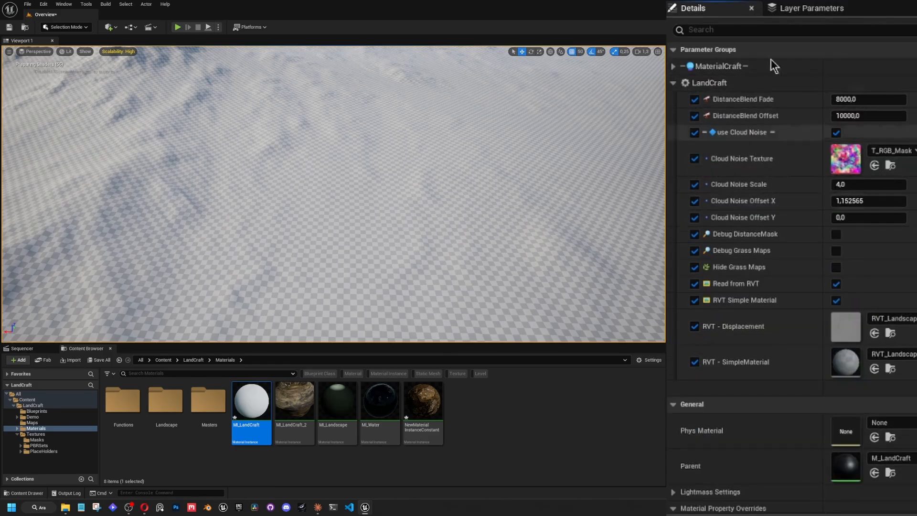
{"action": "left_click", "coordinate": [792, 10]}
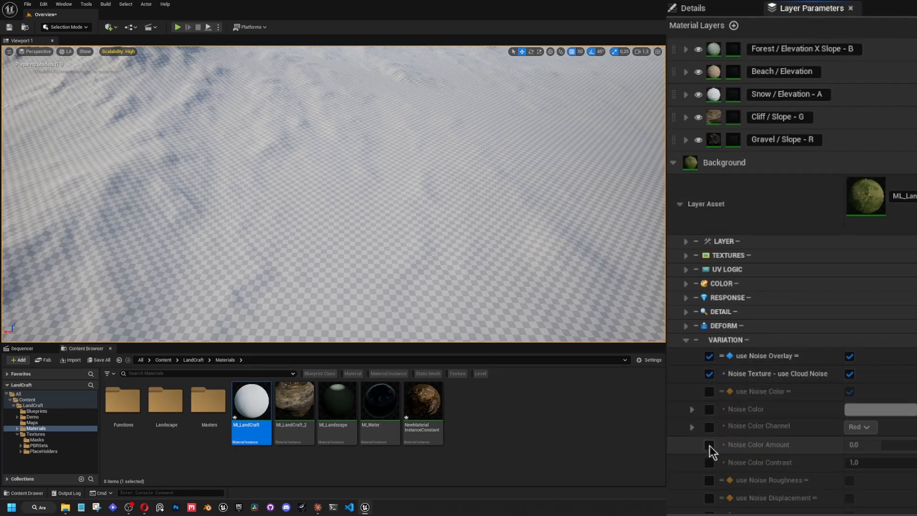
Override the Background layer's Noise Color and view the noise variation across the landscape.
{"action": "left_click", "coordinate": [709, 410]}
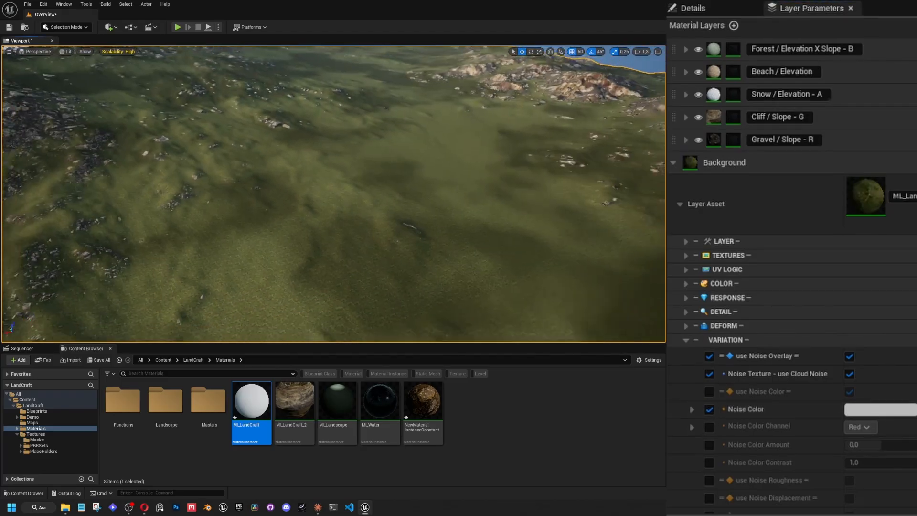
{"action": "key", "text": "s"}
{"action": "scroll", "coordinate": [334, 186], "scroll_direction": "up", "scroll_amount": 3}
{"action": "right_click_drag", "start_coordinate": [333, 193], "coordinate": [308, 167]}
{"action": "key", "text": "w"}
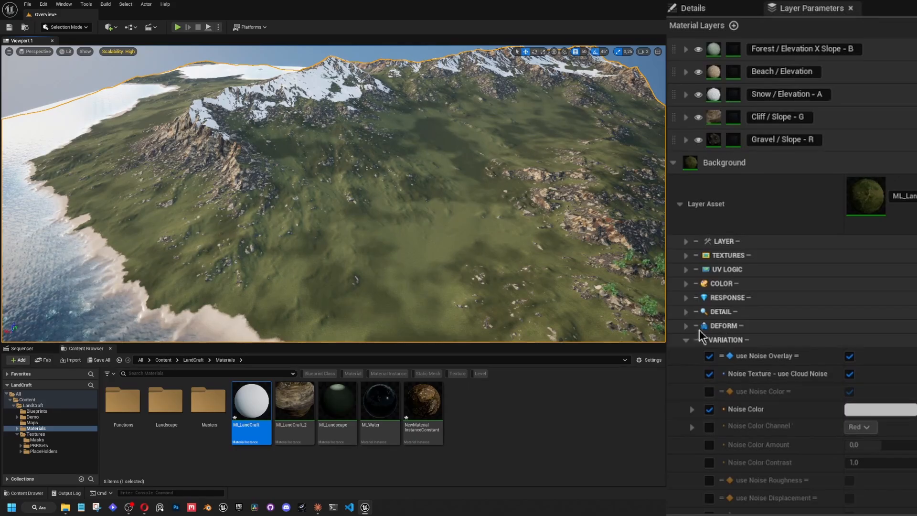
Try a Brightness of 1 on the Background layer and set it to 0.75.
{"action": "left_click", "coordinate": [693, 283]}
{"action": "left_click", "coordinate": [872, 299]}
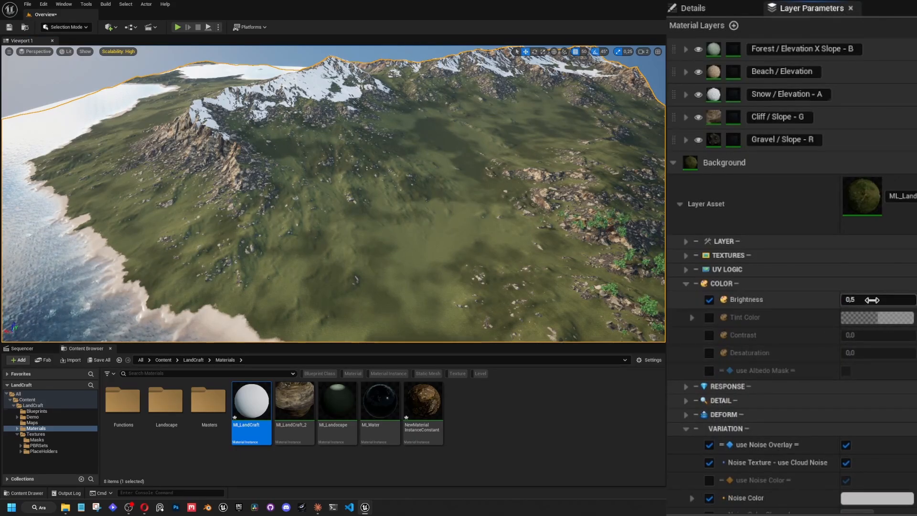
{"action": "type", "text": "1"}
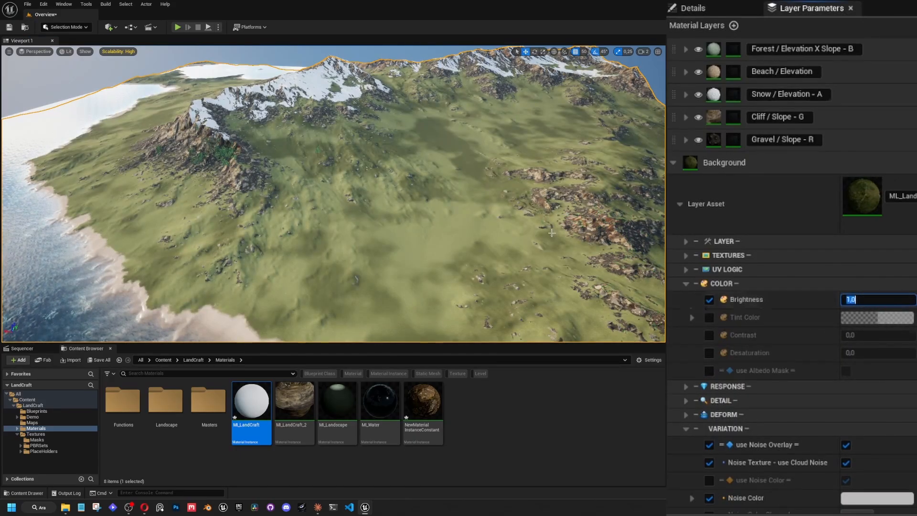
{"action": "key", "text": "Return"}
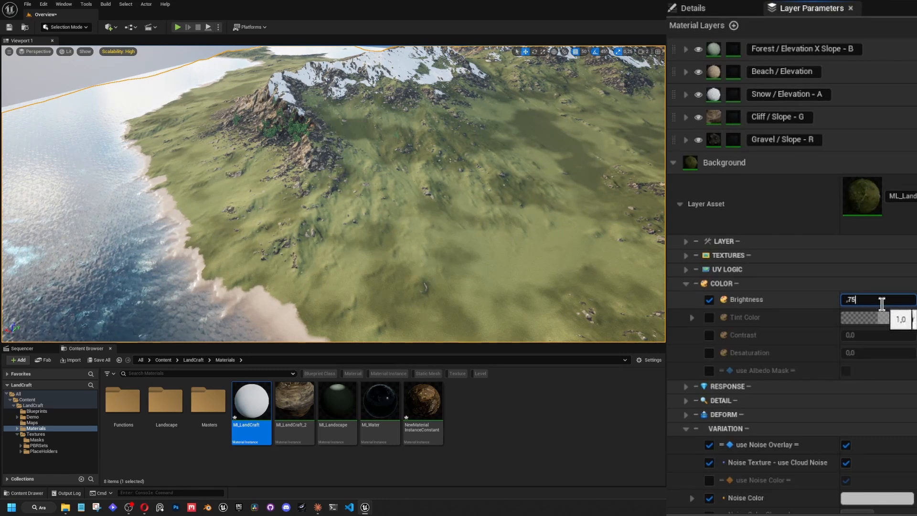
{"action": "type", "text": ",75"}
{"action": "key", "text": "Return"}
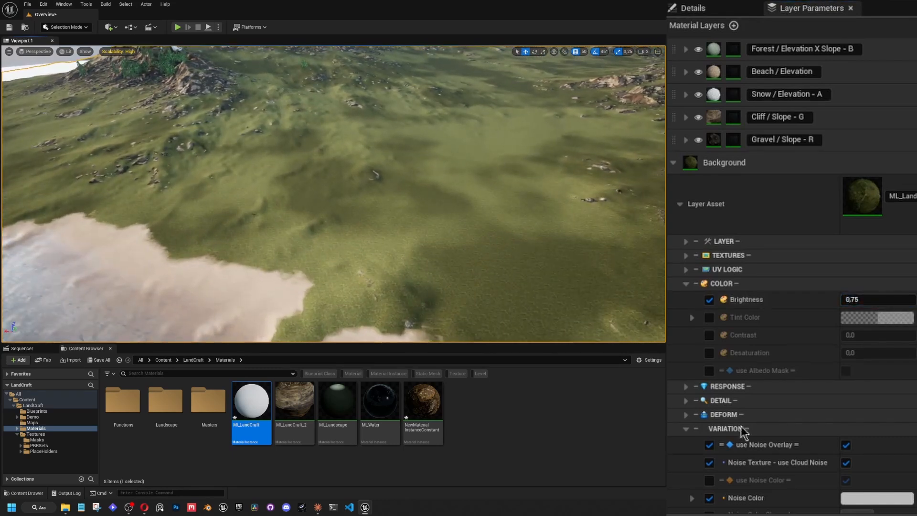
{"action": "left_click", "coordinate": [686, 283]}
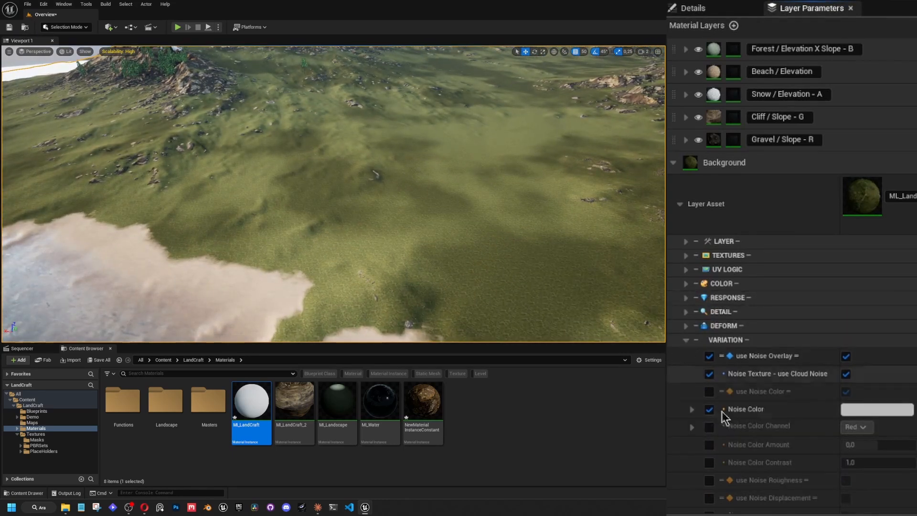
Override the Noise Color Channel, compare Green, Blue and Alpha on the landscape, and set it to Red.
{"action": "left_click", "coordinate": [709, 427]}
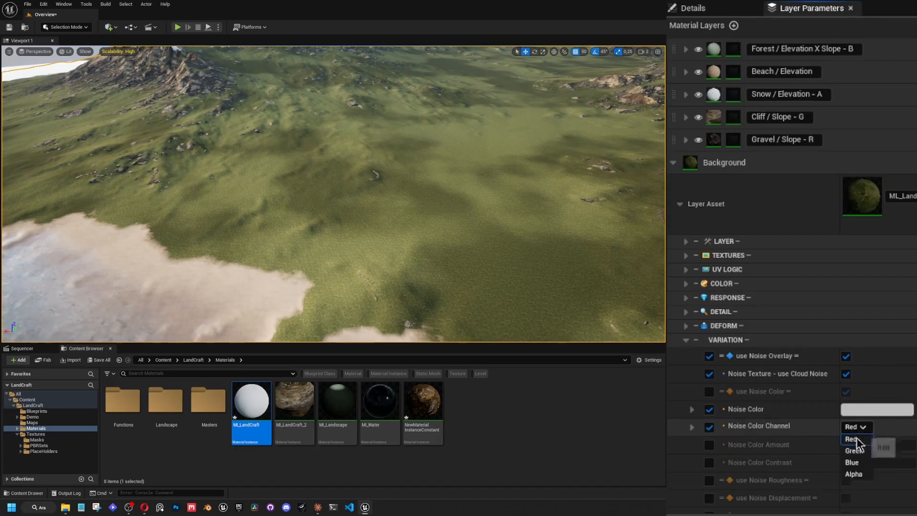
{"action": "left_click", "coordinate": [853, 450]}
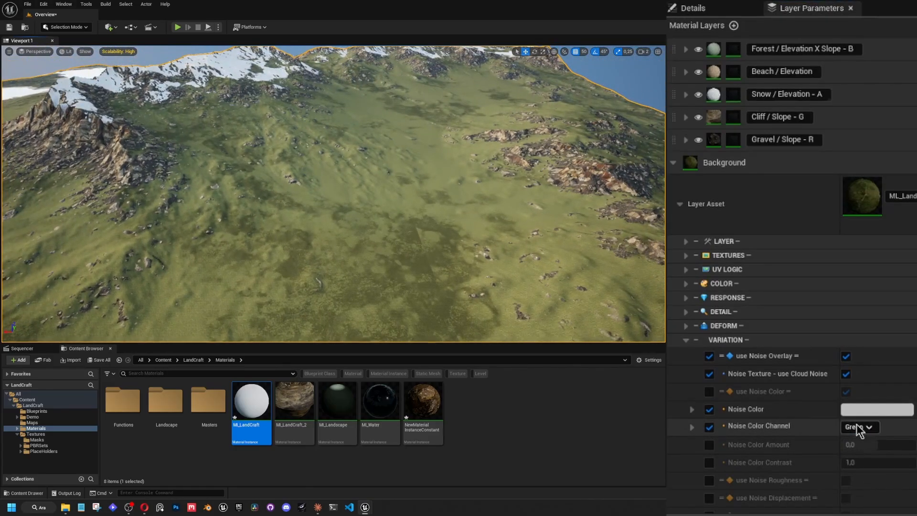
{"action": "left_click", "coordinate": [857, 426]}
{"action": "left_click", "coordinate": [853, 460]}
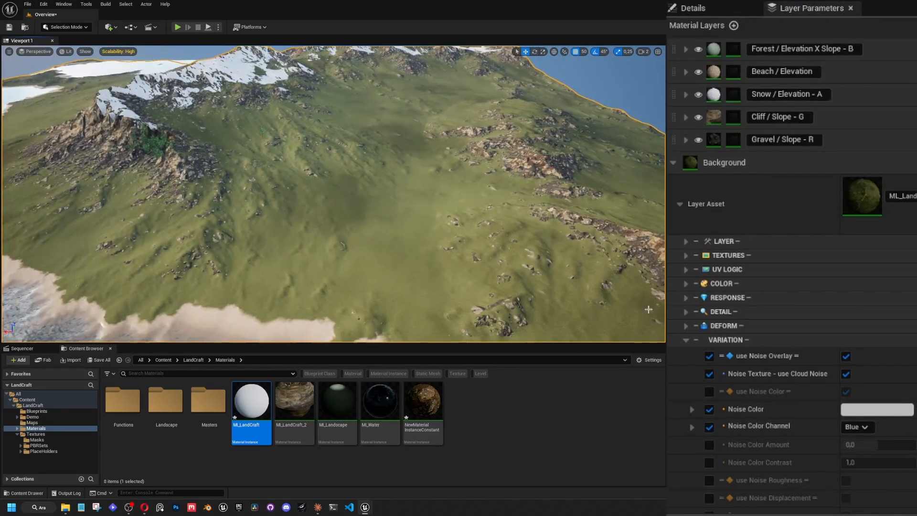
{"action": "left_click", "coordinate": [849, 426]}
{"action": "left_click", "coordinate": [855, 473]}
{"action": "left_click", "coordinate": [867, 428]}
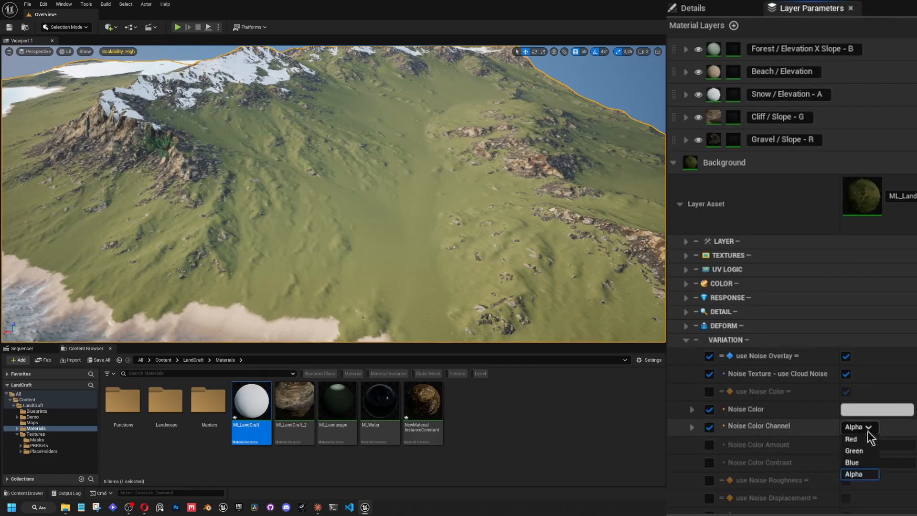
{"action": "left_click", "coordinate": [860, 439]}
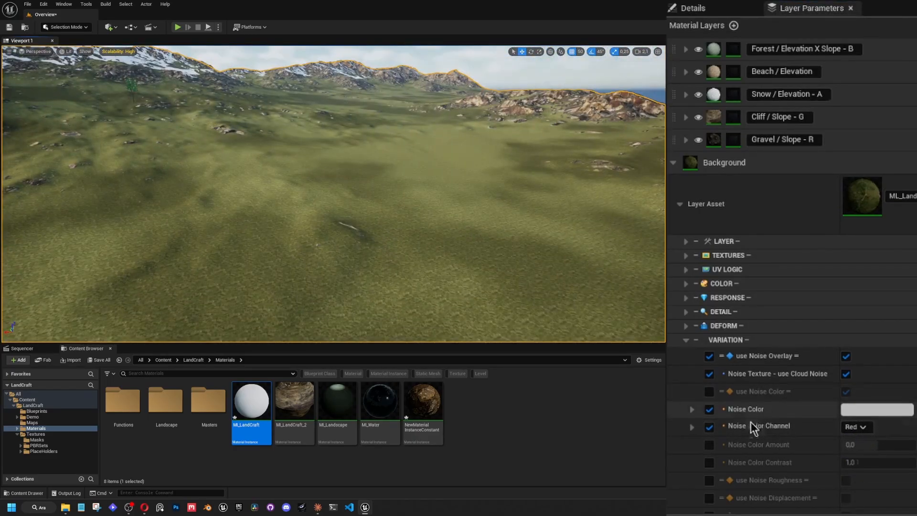
Override Noise Color Amount and Noise Color Contrast, try a contrast of 0.5, and set it to 0.25.
{"action": "left_click", "coordinate": [709, 445]}
{"action": "left_click", "coordinate": [709, 462]}
{"action": "left_click", "coordinate": [869, 462]}
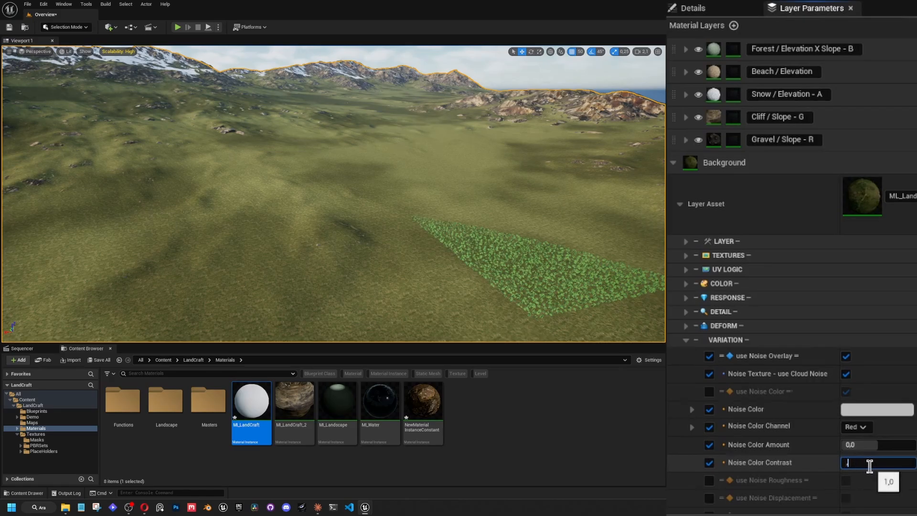
{"action": "type", "text": "0.5"}
{"action": "key", "text": "Return"}
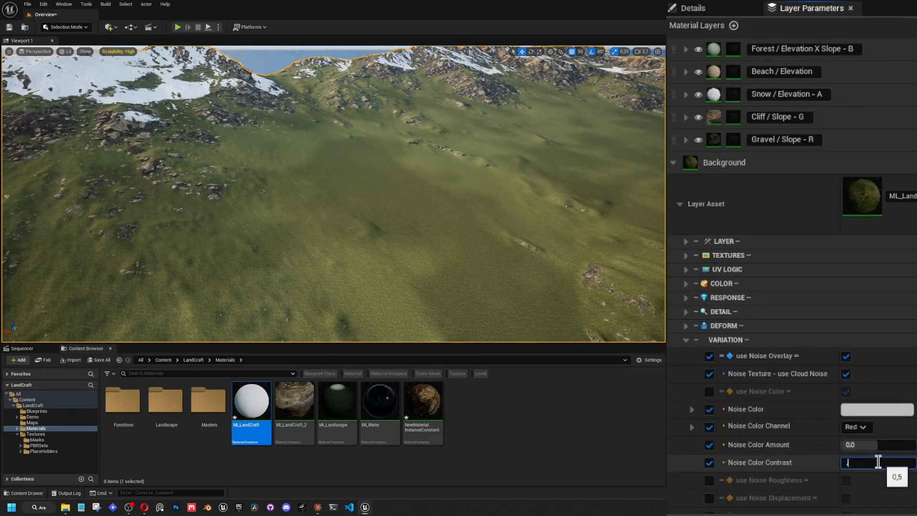
{"action": "type", "text": "0,25"}
{"action": "key", "text": "Return"}
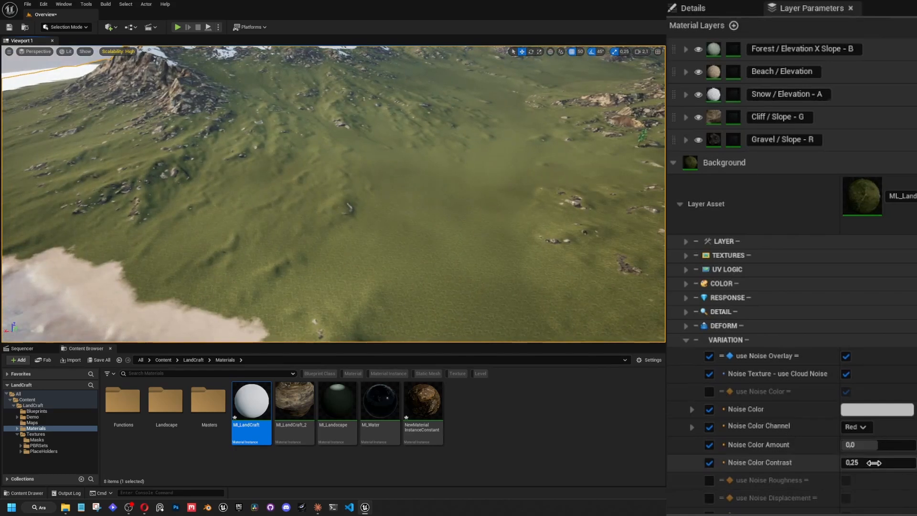
Vary the Noise Color Contrast from about 4.48 down to about -0.27 and collapse the variation settings.
{"action": "key", "text": "Return"}
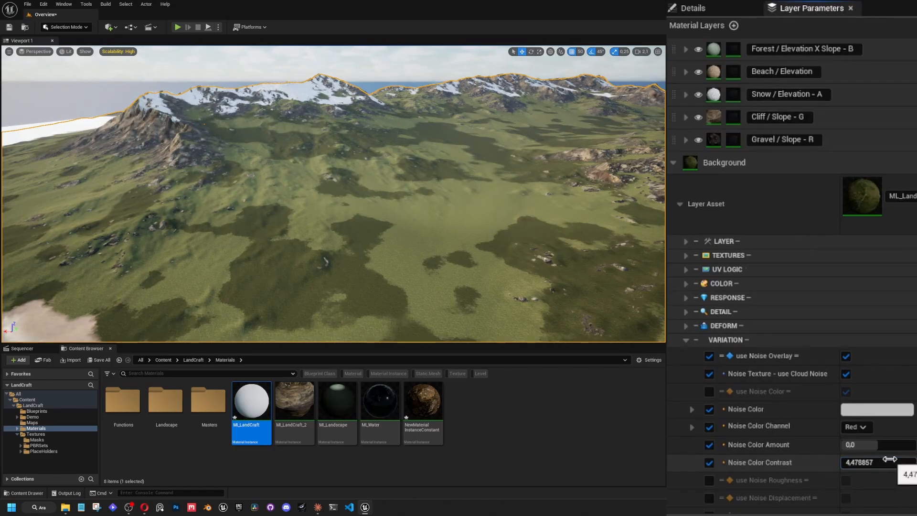
{"action": "left_click_drag", "start_coordinate": [889, 461], "coordinate": [856, 462]}
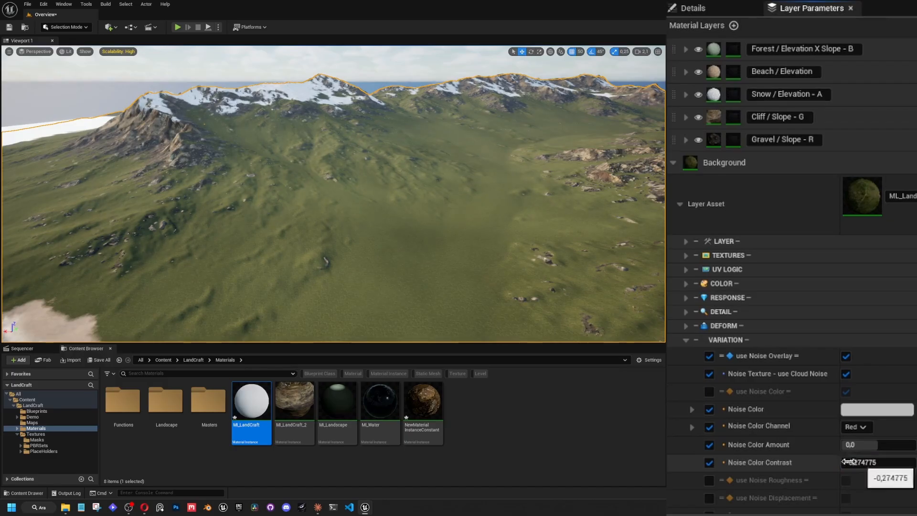
{"action": "right_click_drag", "start_coordinate": [478, 206], "coordinate": [444, 201]}
{"action": "left_click", "coordinate": [683, 344]}
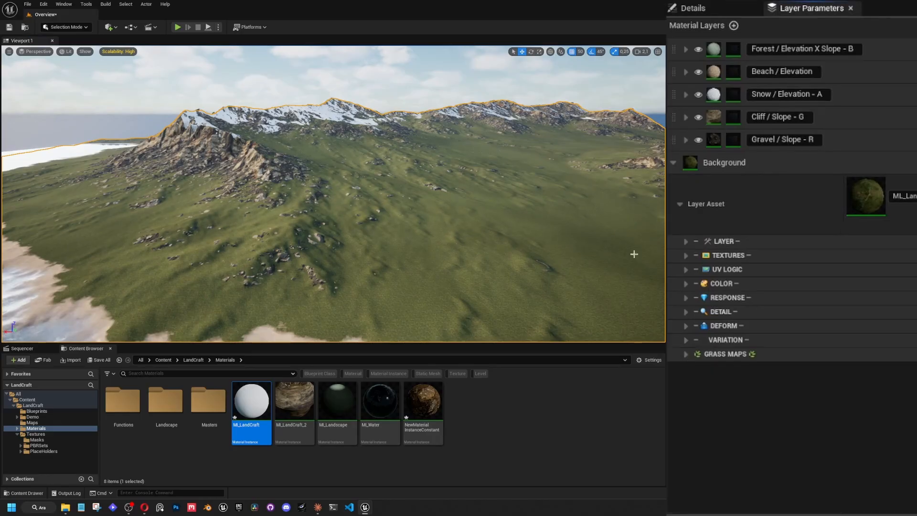
Save the Background layer as a new MLI_LandGrass variant in Materials/Landscape and open that folder.
{"action": "right_click_drag", "start_coordinate": [632, 251], "coordinate": [666, 267]}
{"action": "scroll", "coordinate": [592, 260], "scroll_direction": "down", "scroll_amount": 2}
{"action": "left_click", "coordinate": [914, 213]}
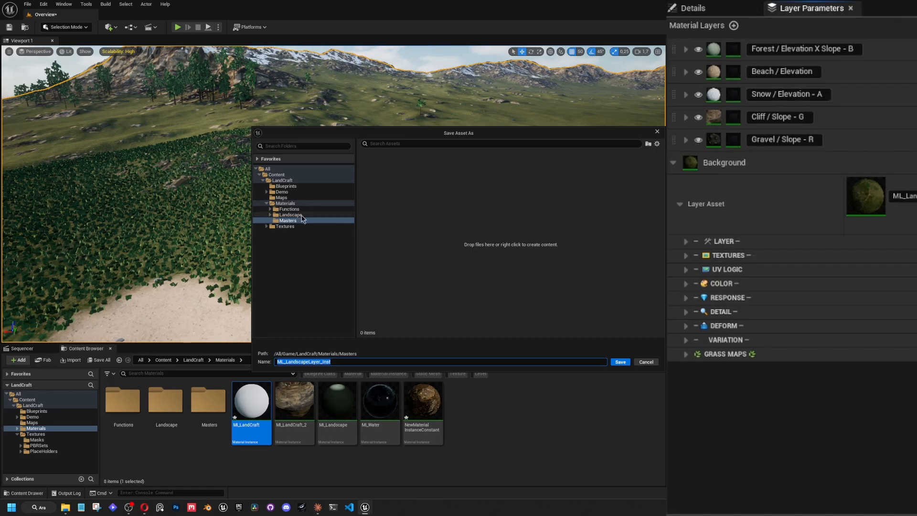
{"action": "left_click", "coordinate": [285, 203]}
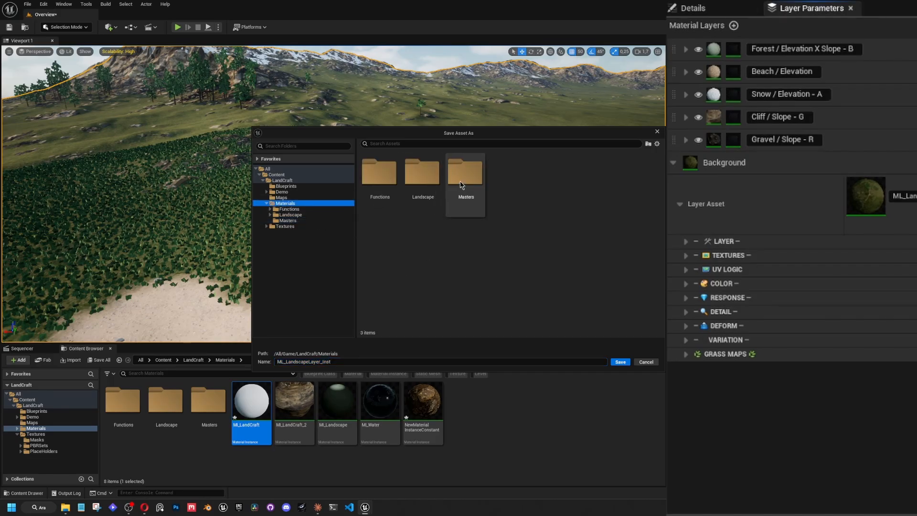
{"action": "double_click", "coordinate": [422, 172]}
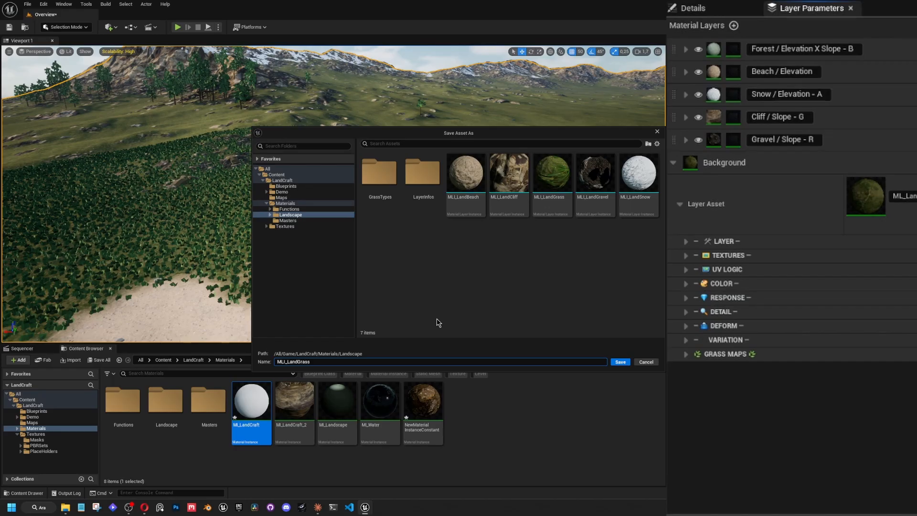
{"action": "key", "text": "Return"}
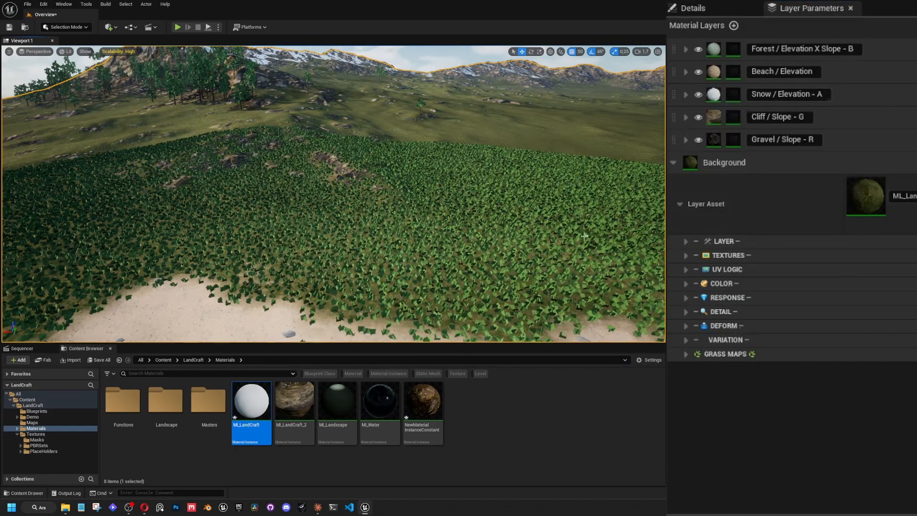
{"action": "double_click", "coordinate": [166, 415]}
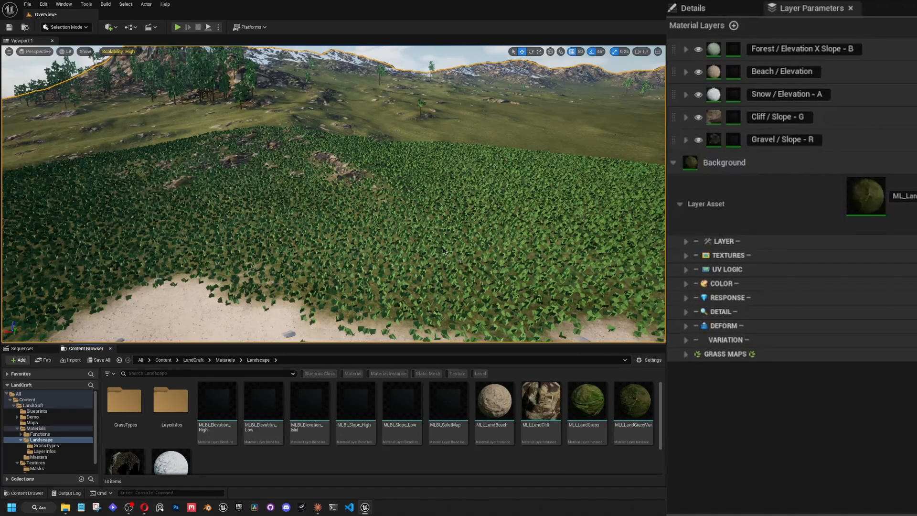
Inspect the ground foliage up close and turn off Add GrassMaps for the Background layer.
{"action": "key", "text": "w"}
{"action": "mouse_move", "coordinate": [443, 252]}
{"action": "right_mouse_down"}
{"action": "mouse_move", "coordinate": [381, 258]}
{"action": "mouse_move", "coordinate": [429, 246]}
{"action": "right_mouse_up"}
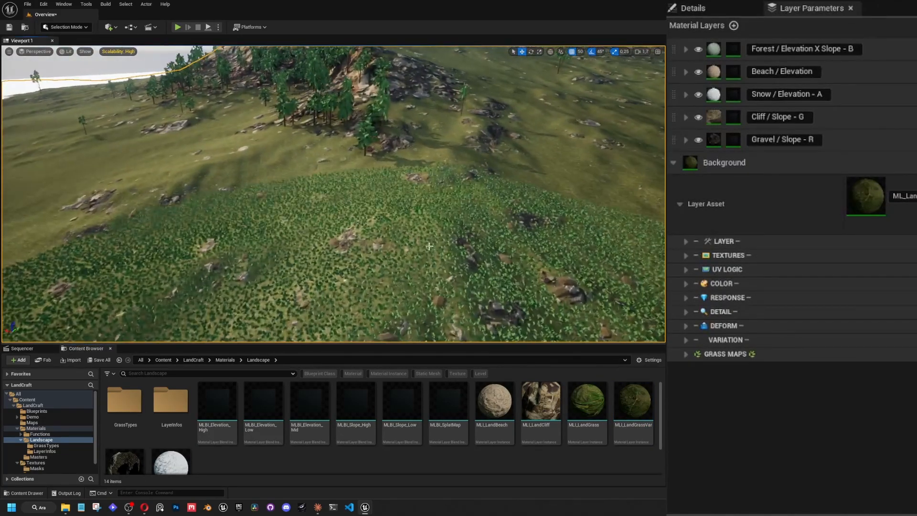
{"action": "key", "text": "w"}
{"action": "right_click_drag", "start_coordinate": [426, 190], "coordinate": [426, 197]}
{"action": "left_click", "coordinate": [686, 354]}
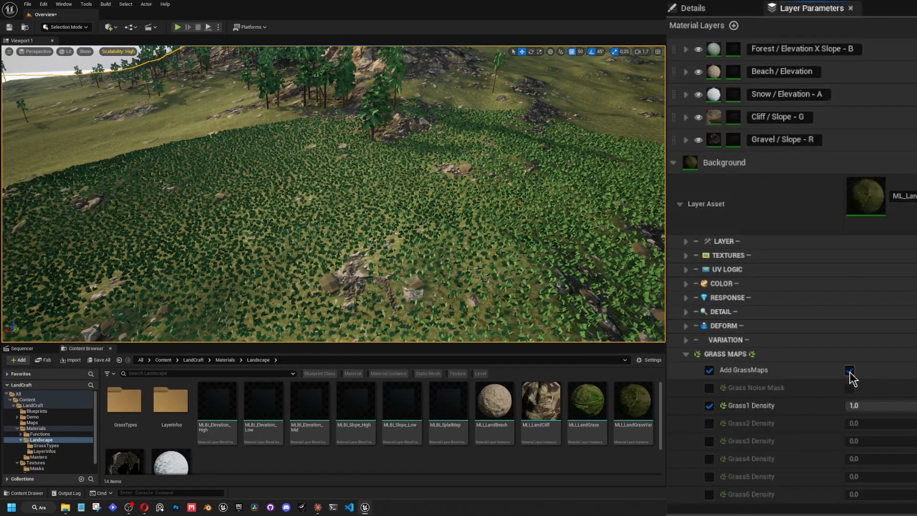
{"action": "left_click", "coordinate": [686, 354]}
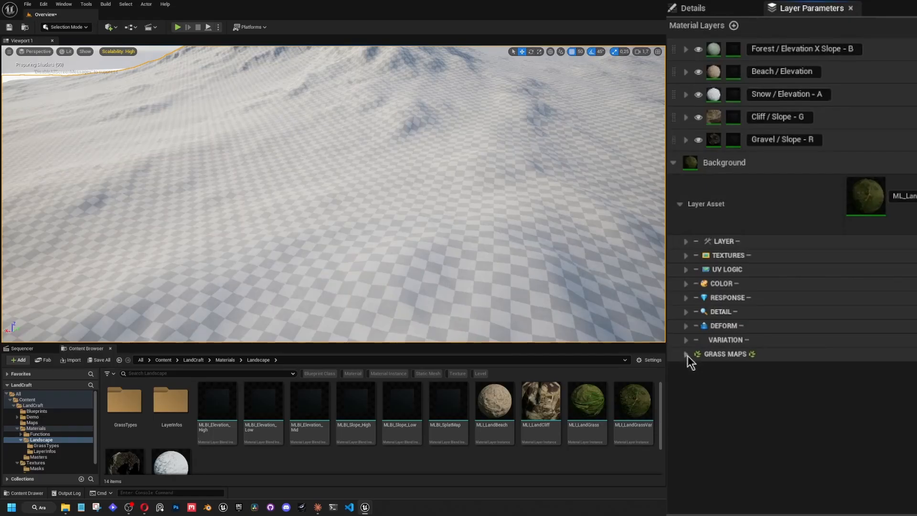
Replace the Background layer's Albedo Texture with T_vcrkeeb_4K_B and its Normal Texture with T_vcrkeeb_4K_N.
{"action": "left_click", "coordinate": [685, 255]}
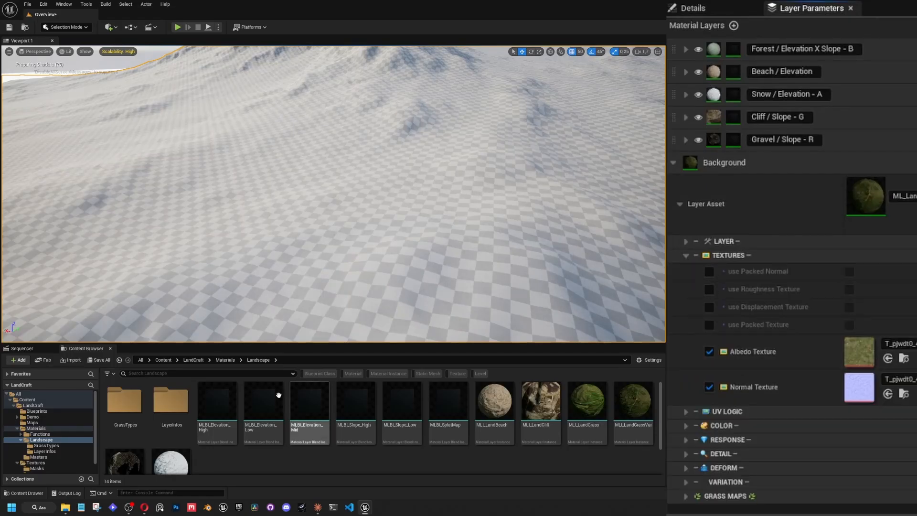
{"action": "left_click", "coordinate": [904, 358]}
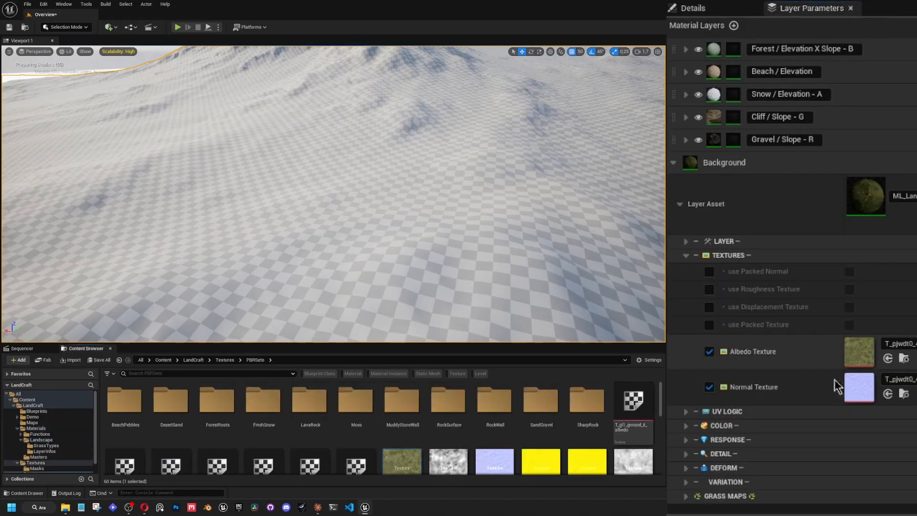
{"action": "scroll", "coordinate": [356, 411], "scroll_direction": "down", "scroll_amount": 5}
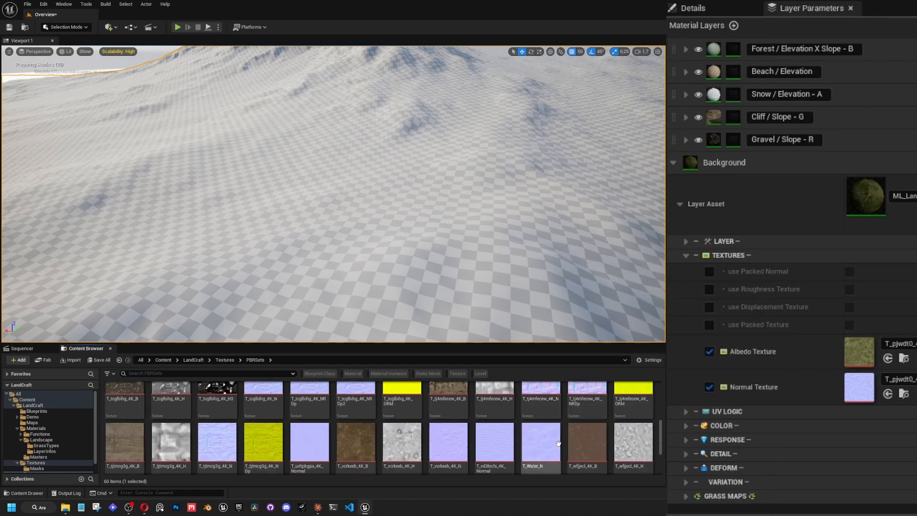
{"action": "left_click_drag", "start_coordinate": [357, 400], "coordinate": [863, 352]}
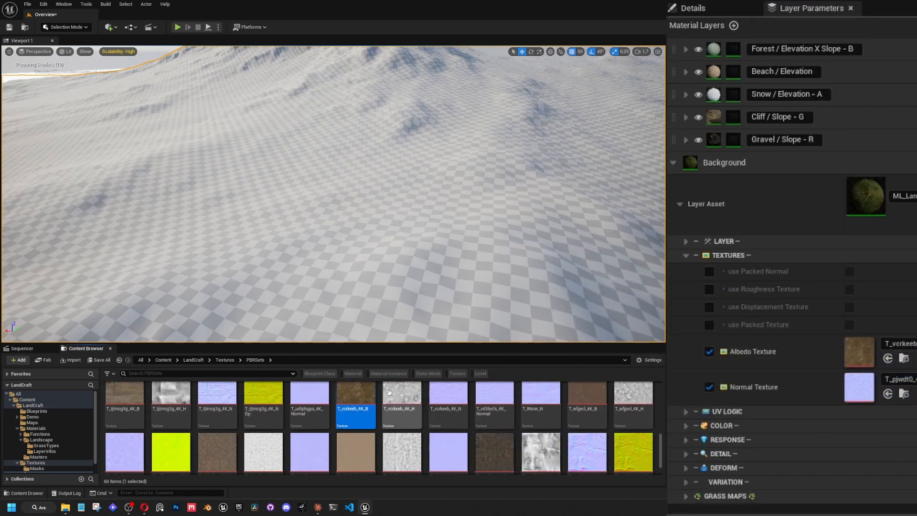
{"action": "left_click_drag", "start_coordinate": [448, 395], "coordinate": [860, 387]}
Inspect the retextured rocky ground from several distances and angles.
{"action": "key", "text": "w"}
{"action": "scroll", "coordinate": [334, 191], "scroll_direction": "down", "scroll_amount": 5}
{"action": "right_click_drag", "start_coordinate": [334, 191], "coordinate": [330, 168]}
{"action": "key", "text": "w"}
{"action": "scroll", "coordinate": [334, 191], "scroll_direction": "up", "scroll_amount": 5}
{"action": "key", "text": "s"}
{"action": "scroll", "coordinate": [334, 191], "scroll_direction": "up", "scroll_amount": 1}
{"action": "key", "text": "w"}
{"action": "scroll", "coordinate": [334, 191], "scroll_direction": "down", "scroll_amount": 1}
{"action": "key", "text": "w"}
{"action": "key", "text": "s"}
{"action": "mouse_move", "coordinate": [431, 214]}
{"action": "right_mouse_down"}
{"action": "mouse_move", "coordinate": [432, 229]}
{"action": "mouse_move", "coordinate": [440, 206]}
{"action": "right_mouse_up"}
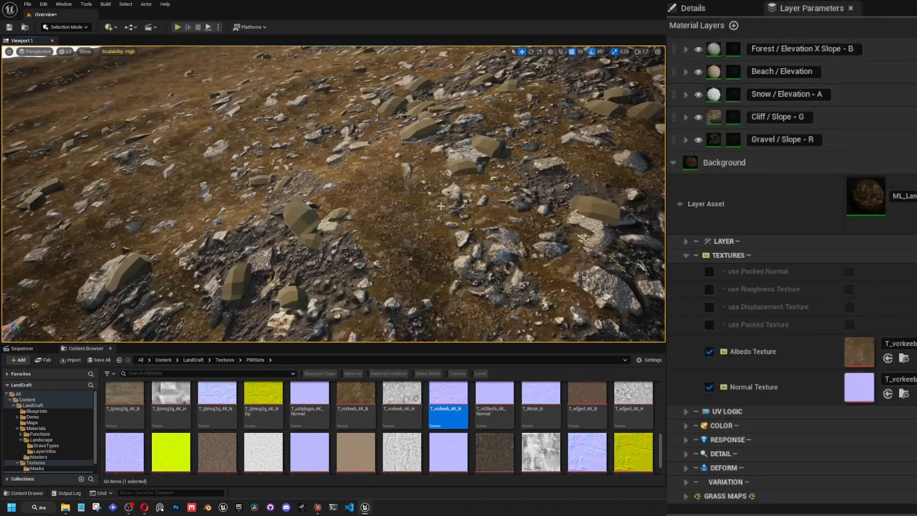
{"action": "key", "text": "w"}
{"action": "right_click_drag", "start_coordinate": [356, 174], "coordinate": [400, 184]}
{"action": "key", "text": "a"}
{"action": "scroll", "coordinate": [375, 184], "scroll_direction": "down", "scroll_amount": 5}
{"action": "key", "text": "w"}
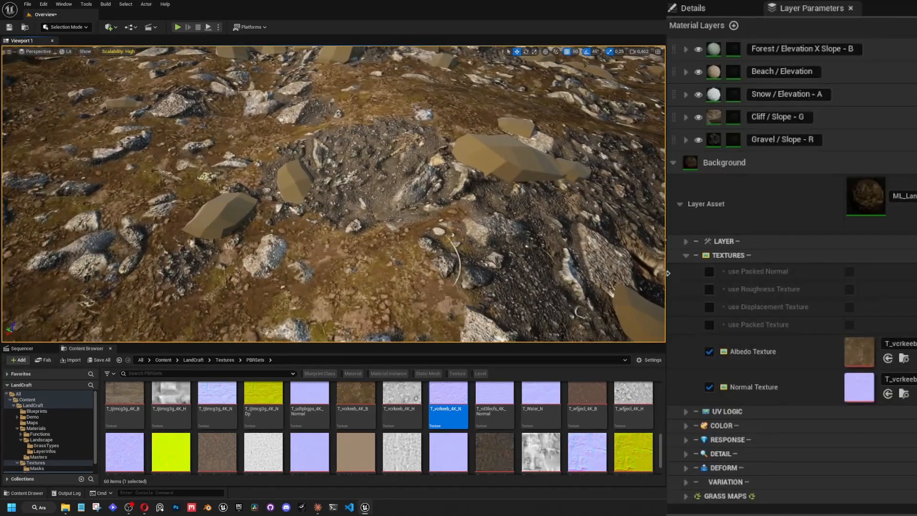
{"action": "right_click_drag", "start_coordinate": [549, 215], "coordinate": [516, 231]}
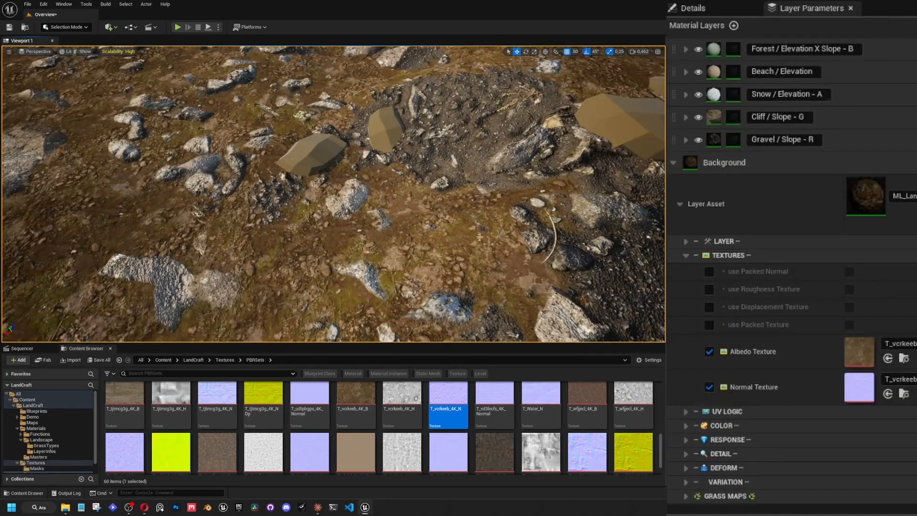
Enable use Albedo Mask in the Background layer's colour settings.
{"action": "left_click", "coordinate": [687, 256]}
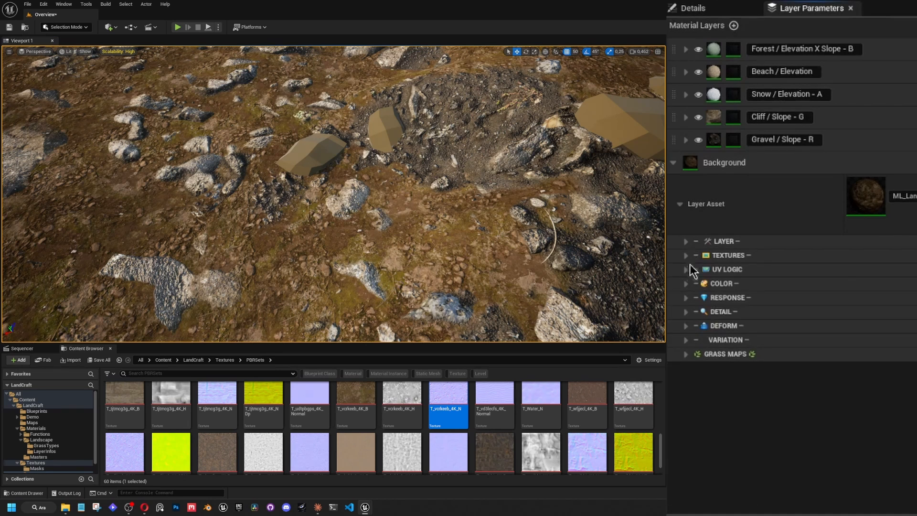
{"action": "left_click", "coordinate": [687, 283]}
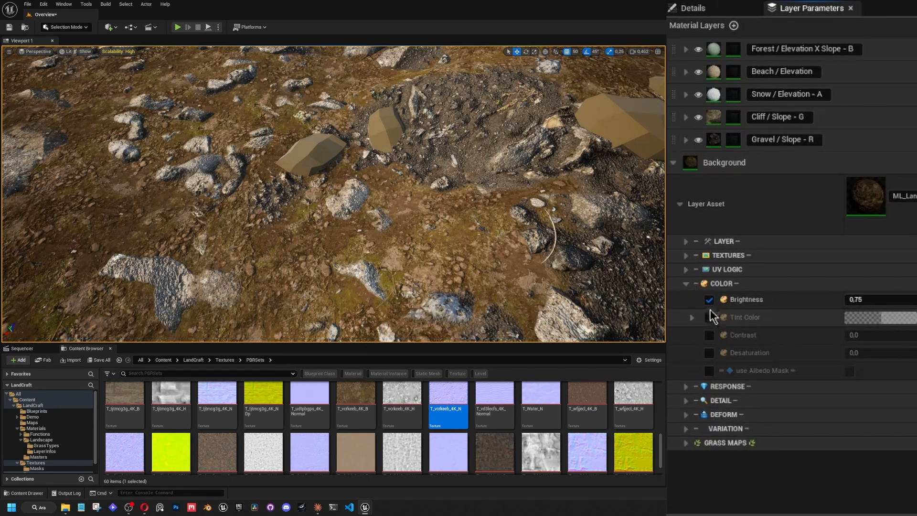
{"action": "left_click", "coordinate": [709, 371]}
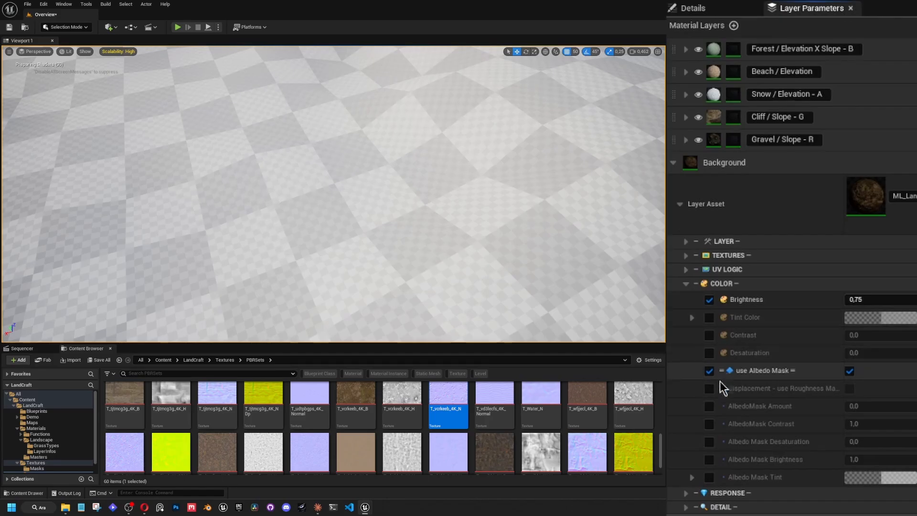
Enable use Displacement Texture for the Background layer and assign T_vcrkeeb_4K_H as its Displacement Texture.
{"action": "left_click", "coordinate": [686, 256]}
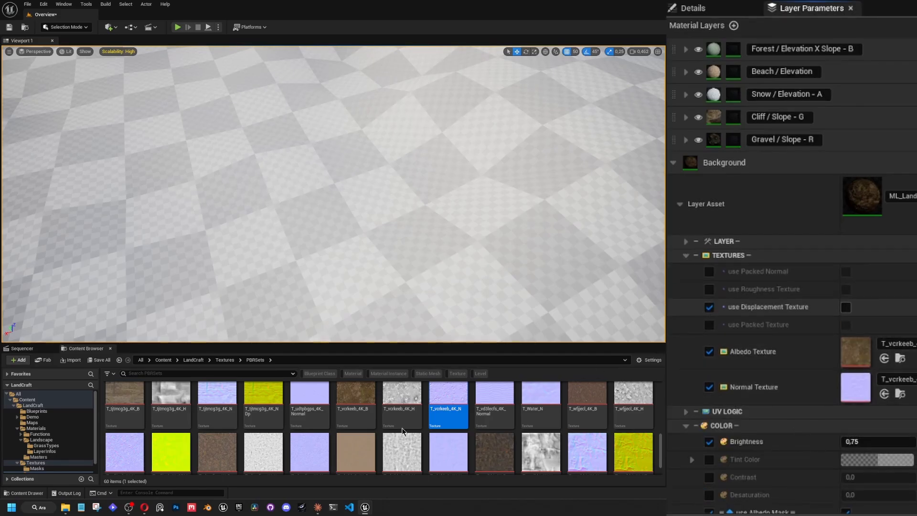
{"action": "left_click_drag", "start_coordinate": [413, 397], "coordinate": [717, 437]}
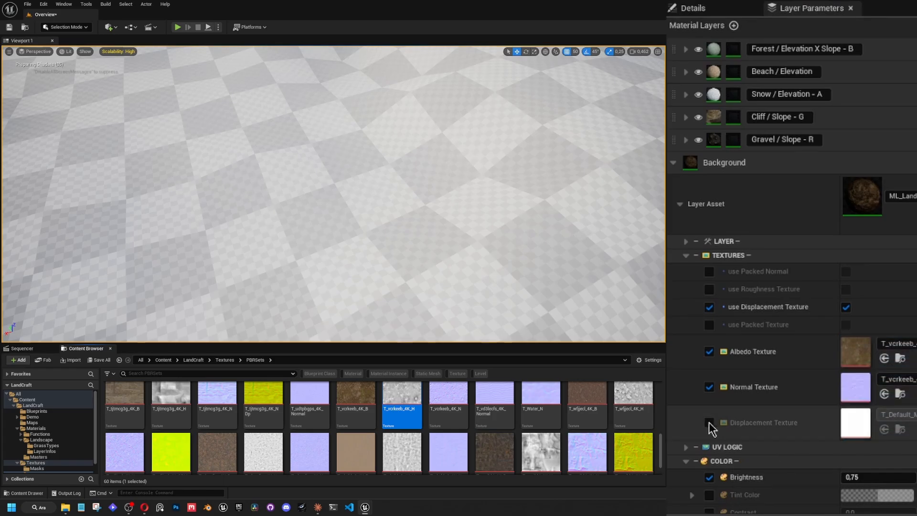
{"action": "left_click", "coordinate": [709, 423]}
{"action": "left_click_drag", "start_coordinate": [402, 396], "coordinate": [855, 423]}
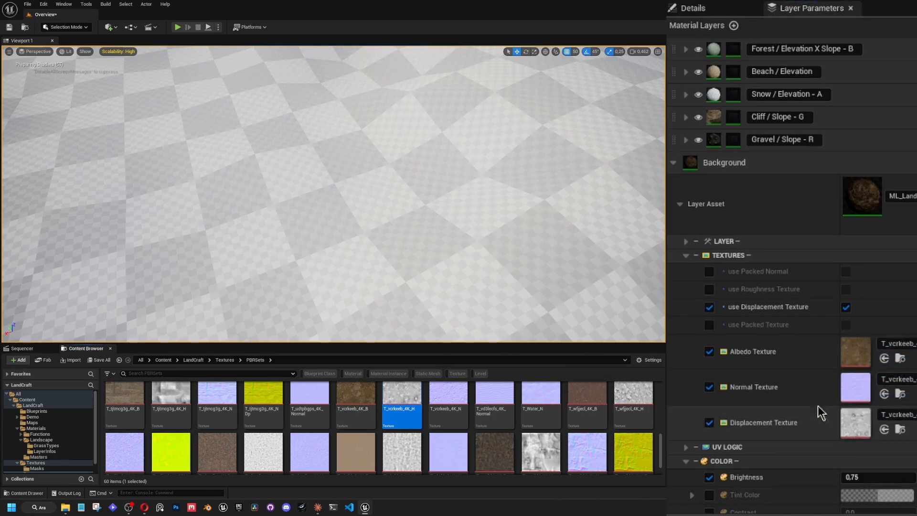
Override the Albedo Mask's Amount, Contrast, Desaturation and Brightness, try higher brightness values, and set the brightness to 0.
{"action": "left_click", "coordinate": [685, 255]}
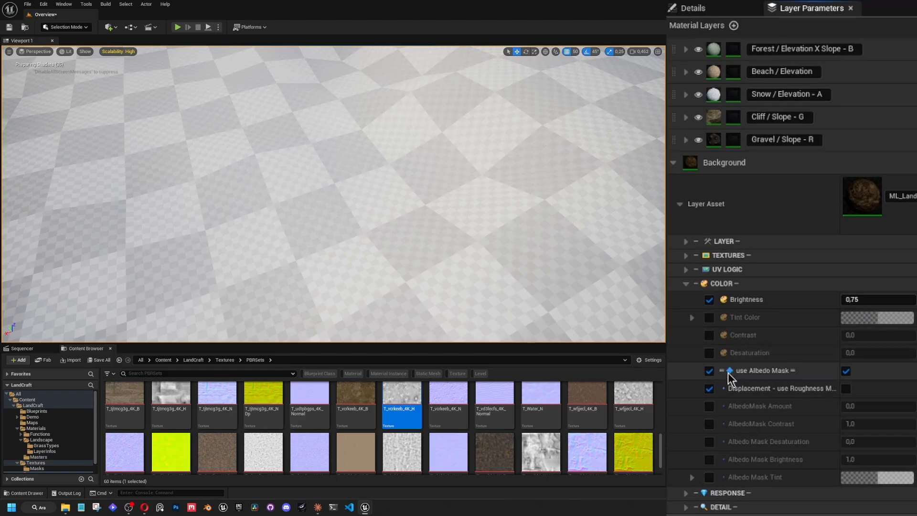
{"action": "left_click", "coordinate": [709, 460]}
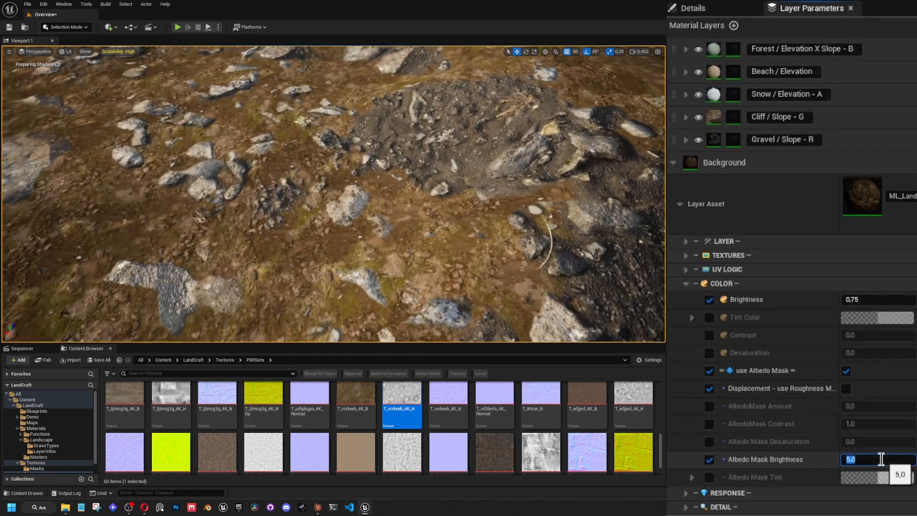
{"action": "type", "text": "0"}
{"action": "key", "text": "Return"}
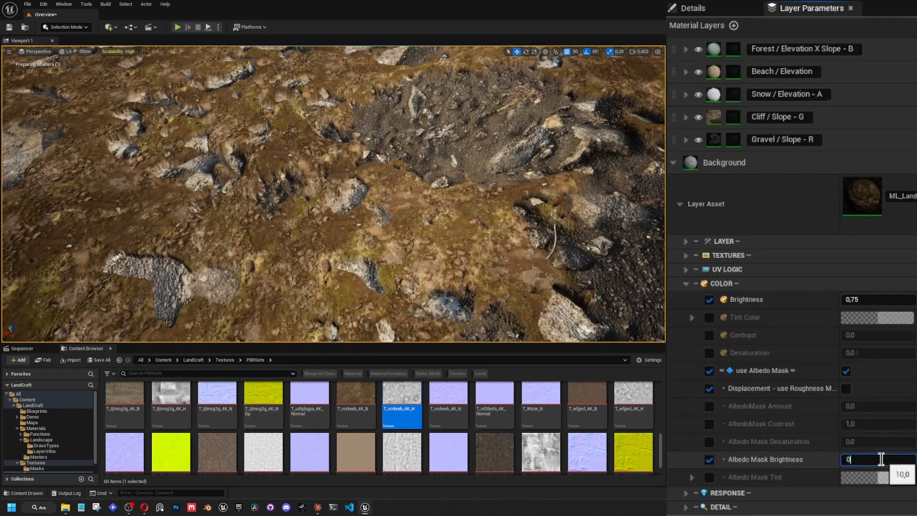
{"action": "left_click", "coordinate": [710, 441]}
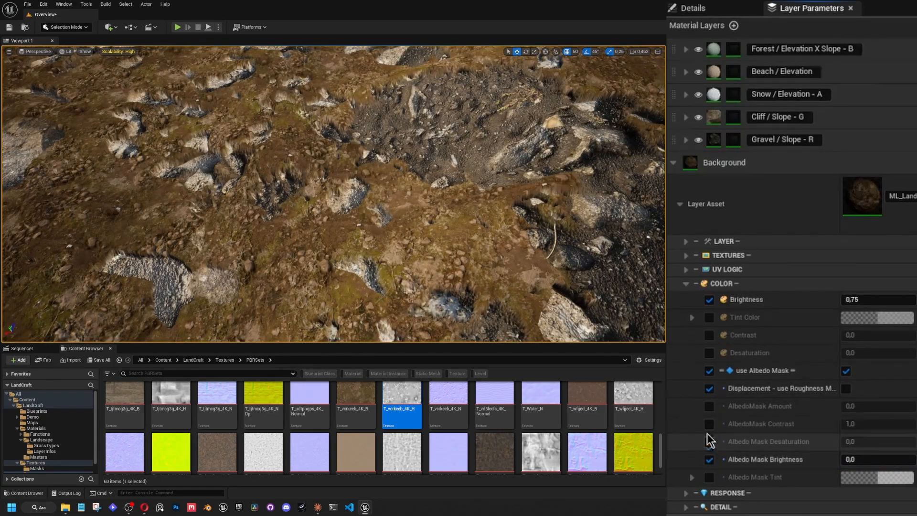
{"action": "left_click", "coordinate": [709, 423]}
Set the Background layer's Displacement Contrast to 0.25 and Displacement Amount to 0, inspecting the ground's relief up close.
{"action": "key", "text": "w"}
{"action": "scroll", "coordinate": [492, 211], "scroll_direction": "down", "scroll_amount": 1}
{"action": "right_click_drag", "start_coordinate": [477, 215], "coordinate": [545, 190]}
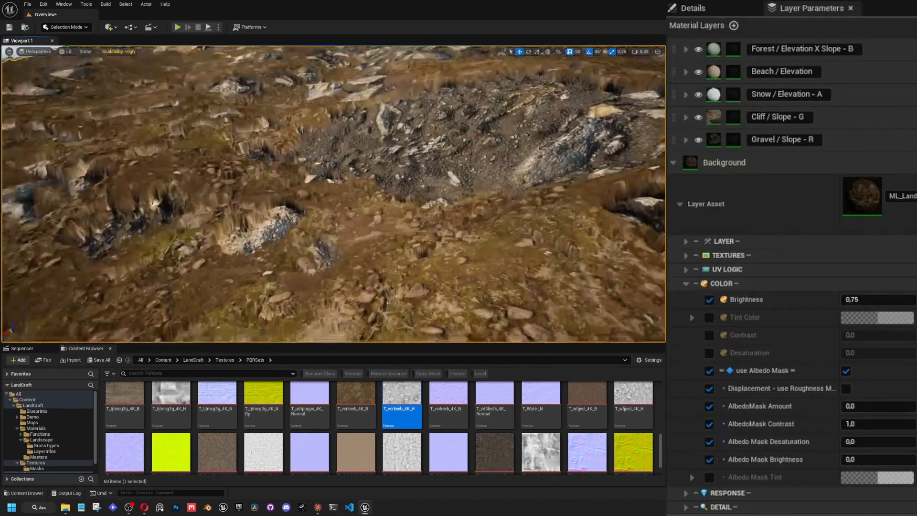
{"action": "right_click_drag", "start_coordinate": [545, 190], "coordinate": [554, 187]}
{"action": "mouse_move", "coordinate": [500, 263]}
{"action": "right_mouse_down"}
{"action": "mouse_move", "coordinate": [502, 305]}
{"action": "mouse_move", "coordinate": [501, 278]}
{"action": "right_mouse_up"}
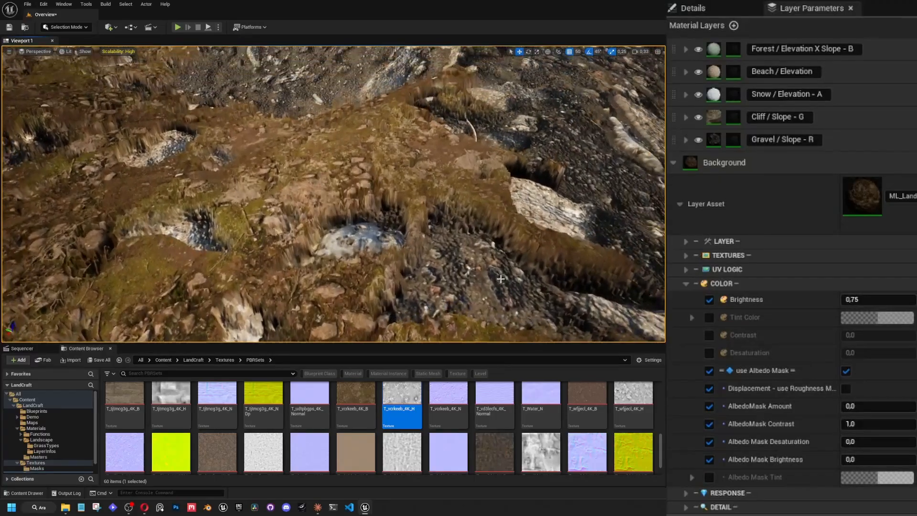
{"action": "left_click", "coordinate": [686, 284]}
{"action": "left_click", "coordinate": [686, 326]}
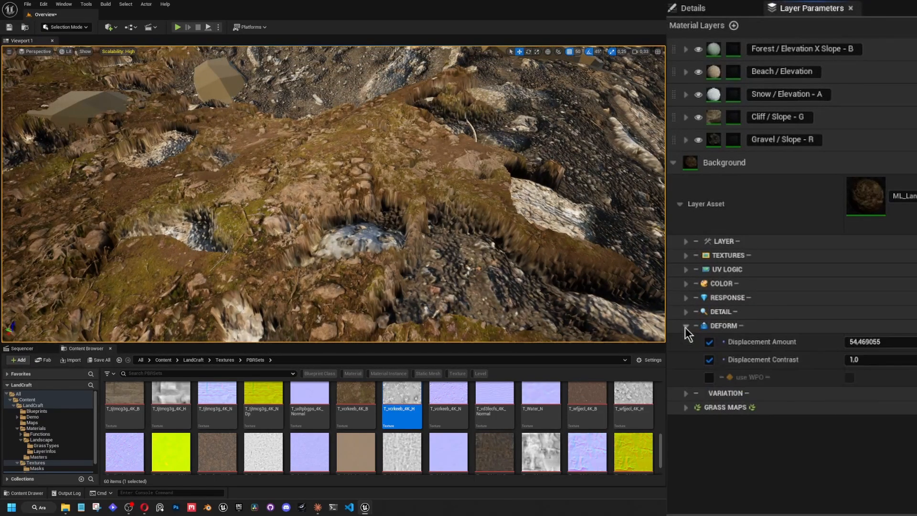
{"action": "mouse_move", "coordinate": [878, 342]}
{"action": "left_mouse_down"}
{"action": "mouse_move", "coordinate": [860, 341]}
{"action": "mouse_move", "coordinate": [882, 342]}
{"action": "mouse_move", "coordinate": [869, 365]}
{"action": "mouse_move", "coordinate": [878, 342]}
{"action": "left_mouse_up"}
{"action": "left_click", "coordinate": [873, 341]}
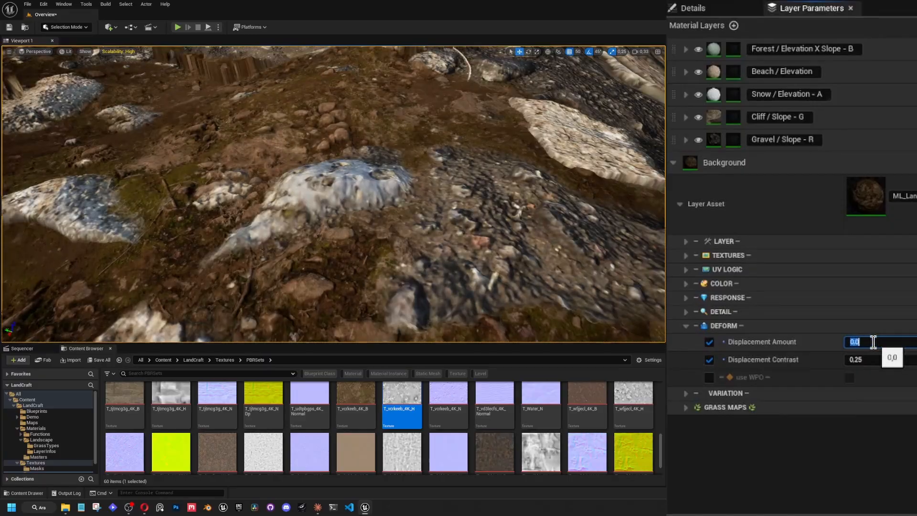
{"action": "right_click_drag", "start_coordinate": [534, 215], "coordinate": [370, 203]}
{"action": "scroll", "coordinate": [396, 248], "scroll_direction": "up", "scroll_amount": 3}
{"action": "scroll", "coordinate": [375, 201], "scroll_direction": "down", "scroll_amount": 1}
{"action": "left_click", "coordinate": [685, 325]}
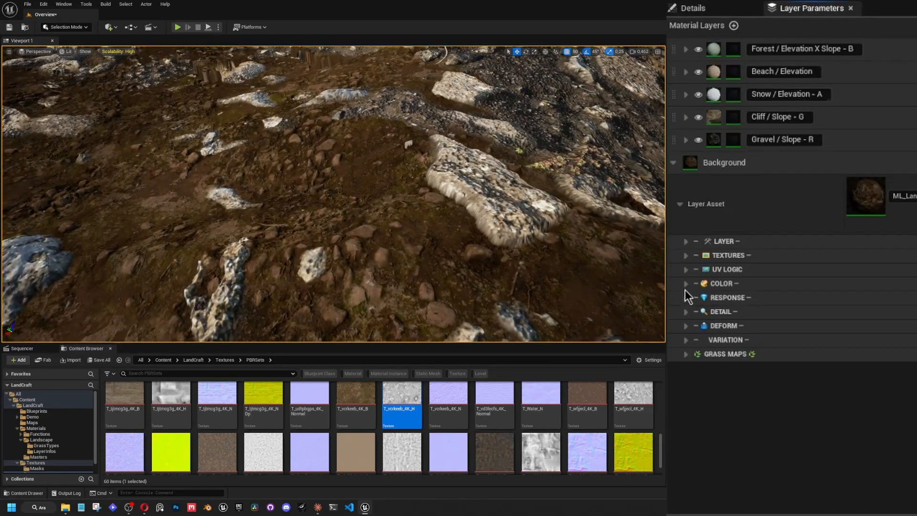
Set the Albedo Mask Brightness to -0.936, try mask contrasts of 10 and 100, and set the contrast to 40.
{"action": "left_click", "coordinate": [685, 285]}
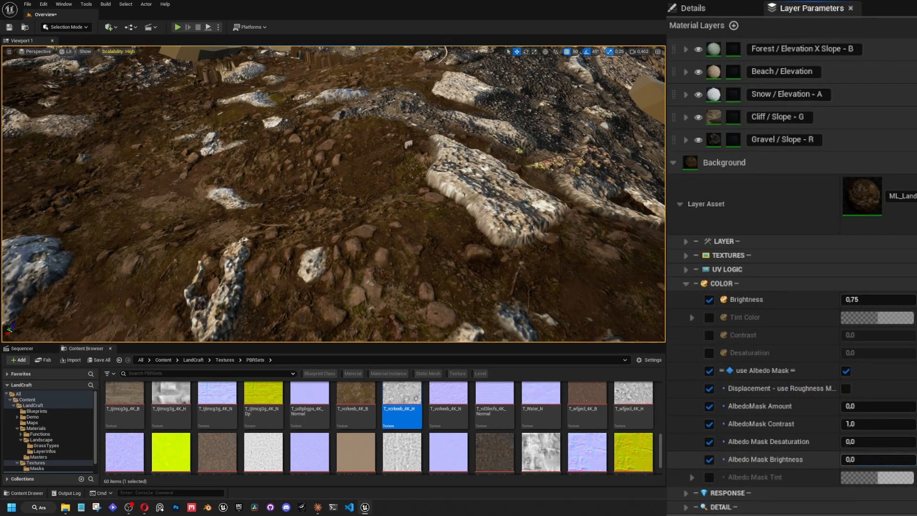
{"action": "mouse_move", "coordinate": [867, 461]}
{"action": "left_mouse_down"}
{"action": "mouse_move", "coordinate": [840, 461]}
{"action": "mouse_move", "coordinate": [866, 460]}
{"action": "left_mouse_up"}
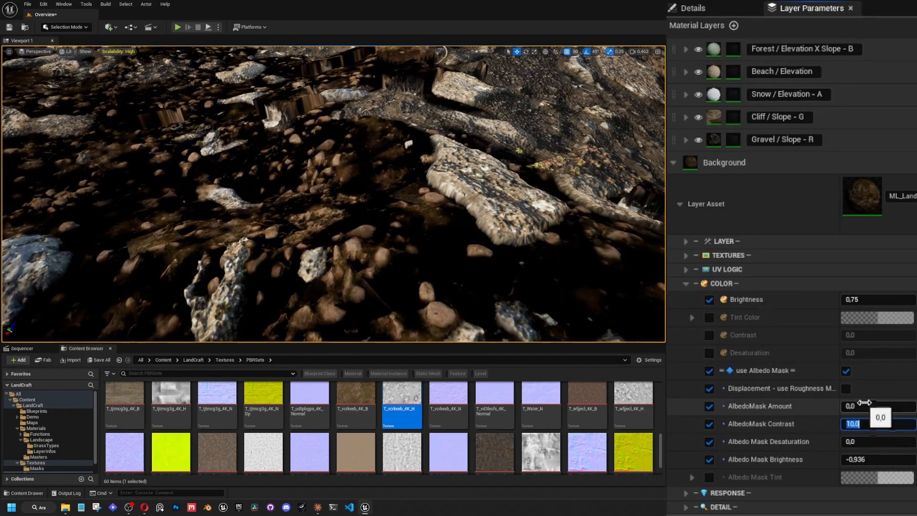
{"action": "type", "text": "100"}
{"action": "key", "text": "Return"}
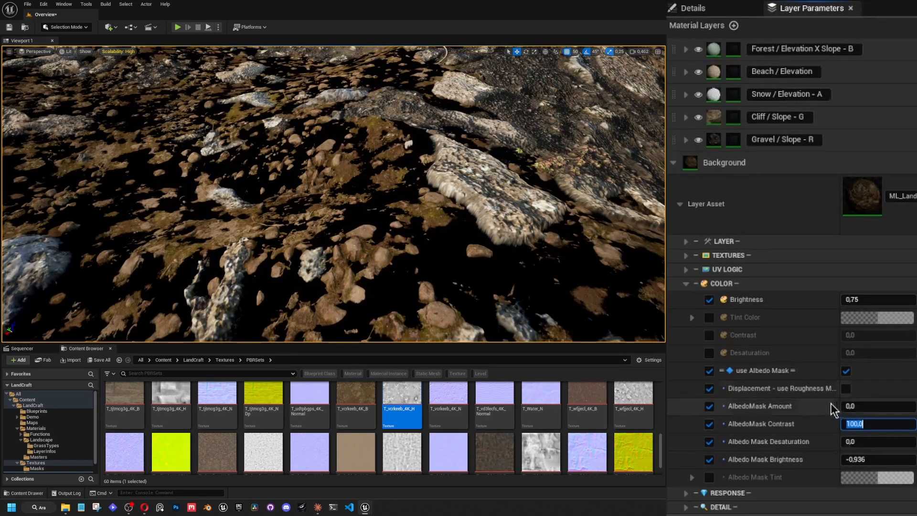
{"action": "key", "text": "Return"}
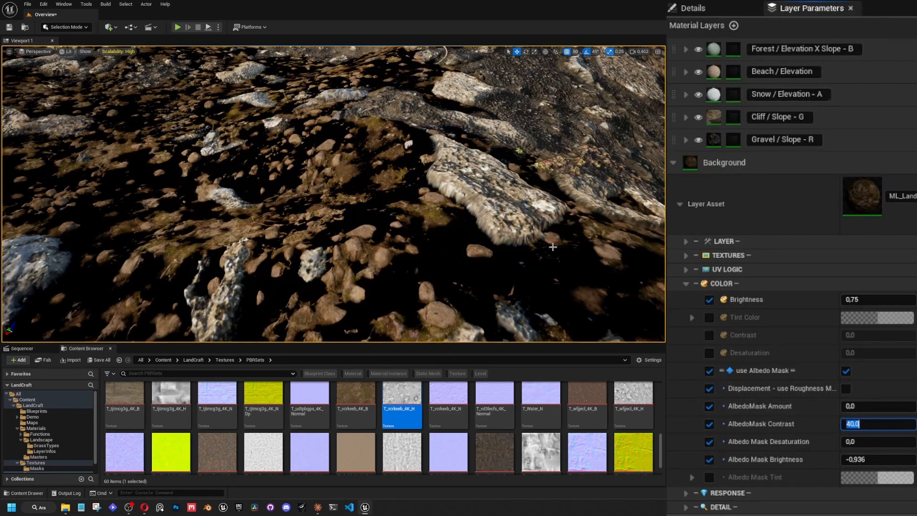
Adjust the AlbedoMask Amount to -0.0224 while checking the mask on the ground up close.
{"action": "left_click_drag", "start_coordinate": [861, 407], "coordinate": [863, 407]}
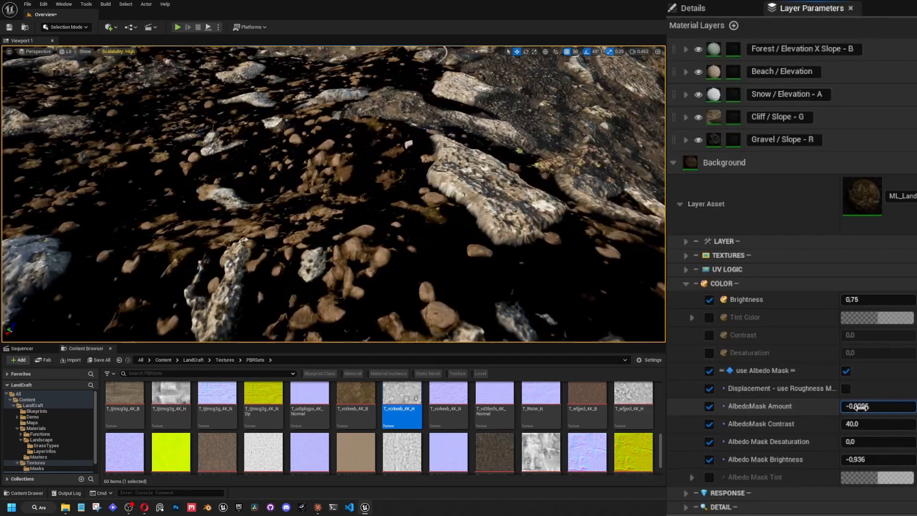
{"action": "right_click_drag", "start_coordinate": [414, 236], "coordinate": [413, 236]}
{"action": "right_click_drag", "start_coordinate": [624, 272], "coordinate": [624, 272]}
{"action": "left_click_drag", "start_coordinate": [877, 406], "coordinate": [870, 407]}
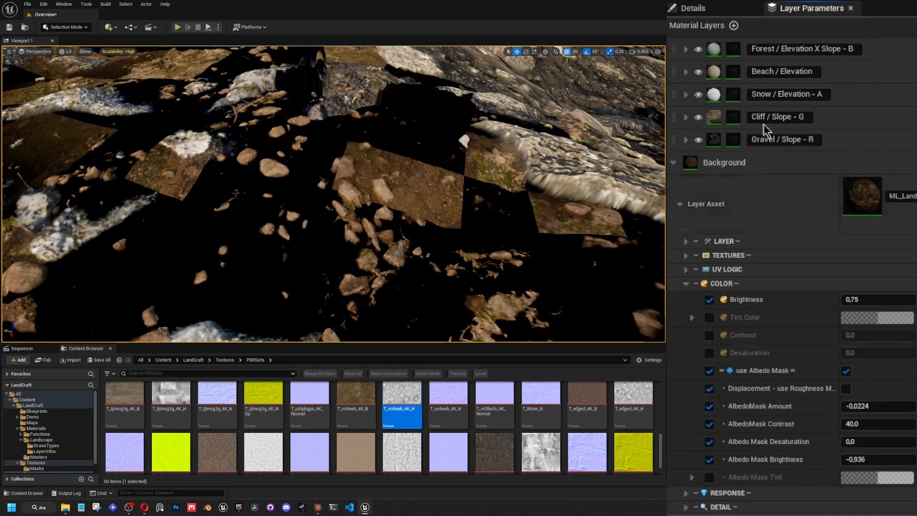
Turn off Read from RVT in the material's LandCraft parameters, return to the layer parameters and check the ground.
{"action": "left_click", "coordinate": [699, 9]}
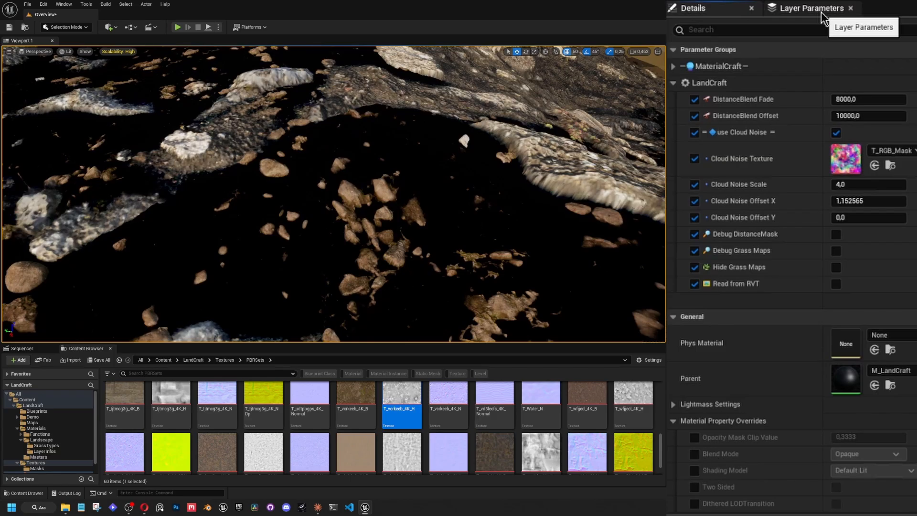
{"action": "left_click", "coordinate": [821, 13]}
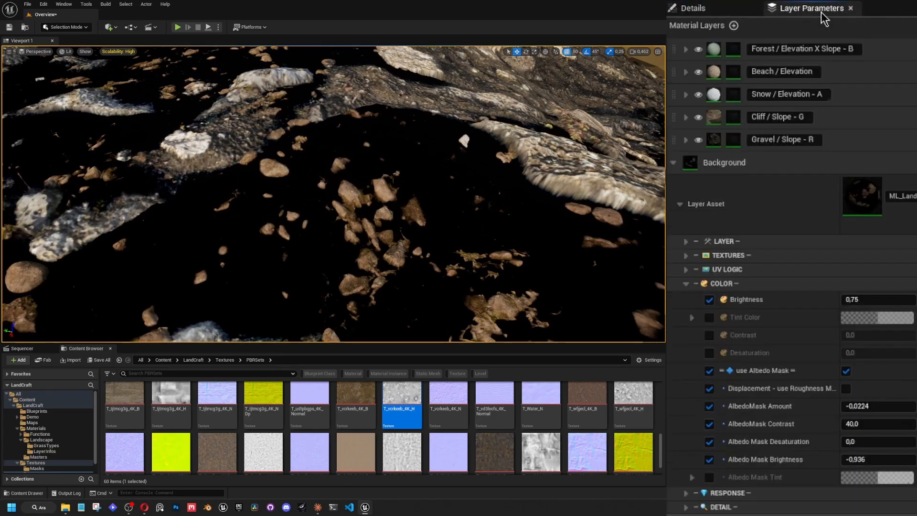
{"action": "mouse_move", "coordinate": [350, 205]}
{"action": "right_mouse_down"}
{"action": "mouse_move", "coordinate": [329, 181]}
{"action": "mouse_move", "coordinate": [328, 152]}
{"action": "mouse_move", "coordinate": [362, 199]}
{"action": "mouse_move", "coordinate": [338, 180]}
{"action": "mouse_move", "coordinate": [341, 210]}
{"action": "mouse_move", "coordinate": [330, 225]}
{"action": "mouse_move", "coordinate": [367, 218]}
{"action": "mouse_move", "coordinate": [352, 206]}
{"action": "right_mouse_up"}
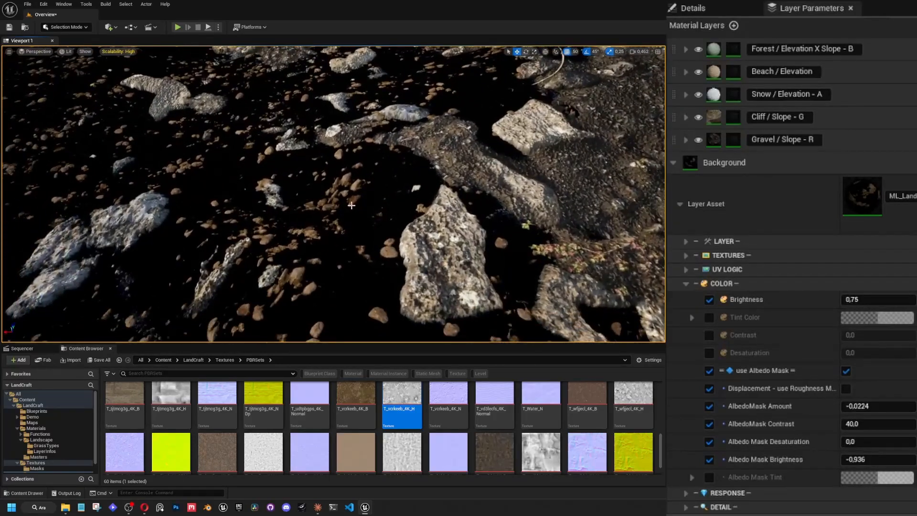
Override the Background layer's Tint Color, Contrast and Desaturation, and set the Desaturation to 0.5.
{"action": "left_click", "coordinate": [709, 317]}
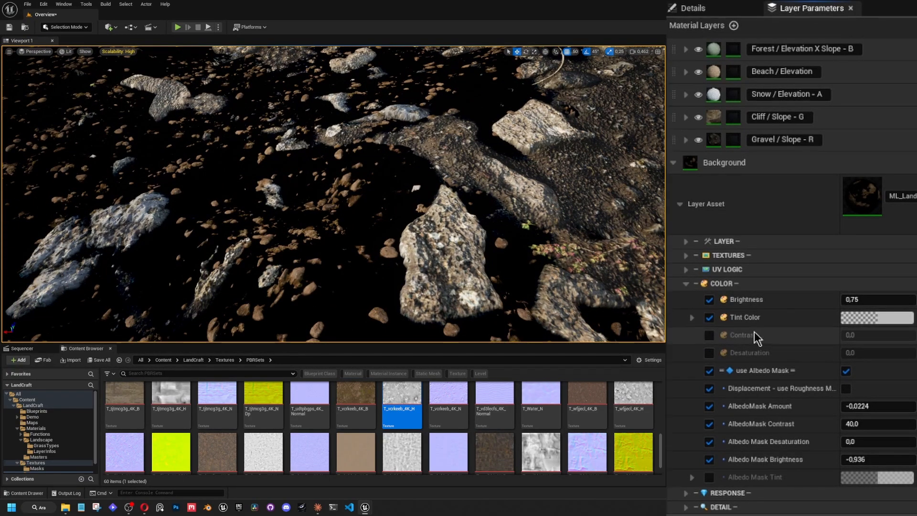
{"action": "left_click", "coordinate": [709, 335]}
{"action": "left_click", "coordinate": [709, 352]}
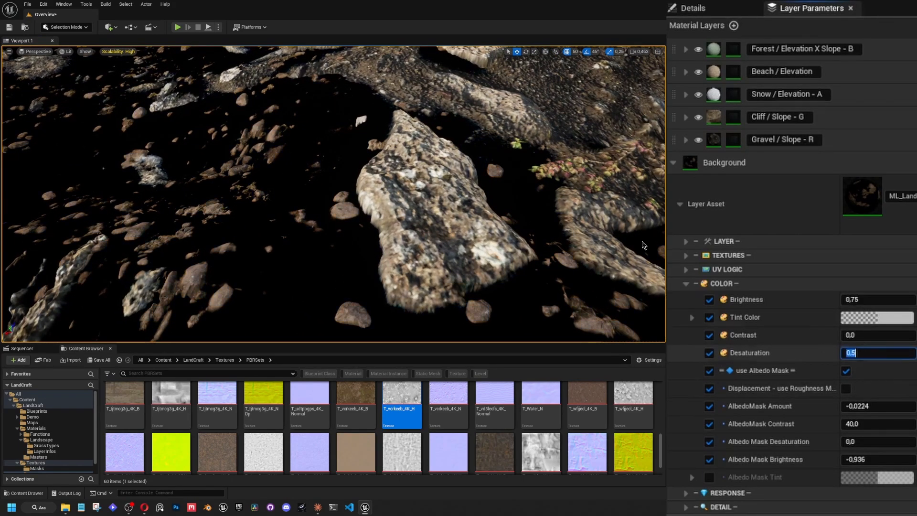
Try a Brightness of 2 for the Background layer, set it to 1, and inspect the landscape.
{"action": "mouse_move", "coordinate": [643, 245]}
{"action": "right_mouse_down"}
{"action": "mouse_move", "coordinate": [626, 239]}
{"action": "mouse_move", "coordinate": [631, 171]}
{"action": "mouse_move", "coordinate": [647, 234]}
{"action": "mouse_move", "coordinate": [642, 243]}
{"action": "mouse_move", "coordinate": [628, 222]}
{"action": "mouse_move", "coordinate": [630, 234]}
{"action": "right_mouse_up"}
{"action": "key", "text": "s"}
{"action": "scroll", "coordinate": [644, 245], "scroll_direction": "down", "scroll_amount": 3}
{"action": "key", "text": "w"}
{"action": "scroll", "coordinate": [642, 206], "scroll_direction": "down", "scroll_amount": 1}
{"action": "key", "text": "w"}
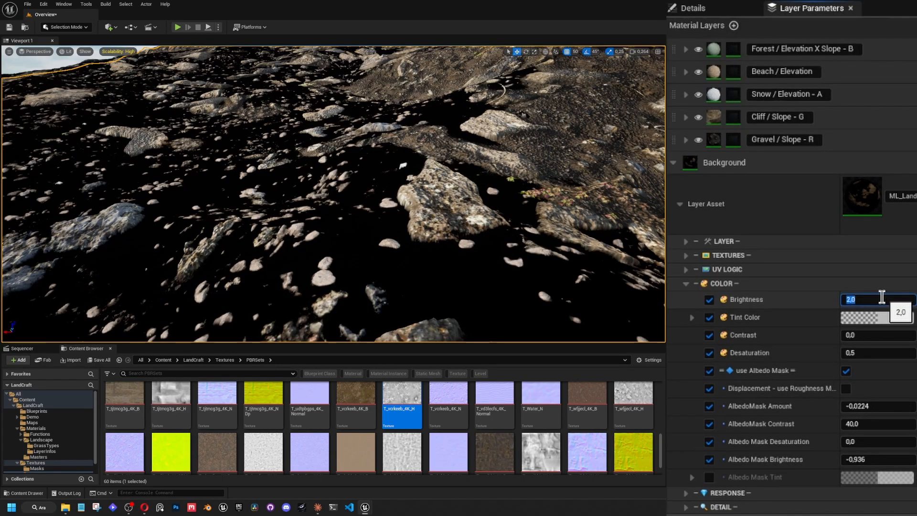
{"action": "right_click_drag", "start_coordinate": [621, 244], "coordinate": [616, 228]}
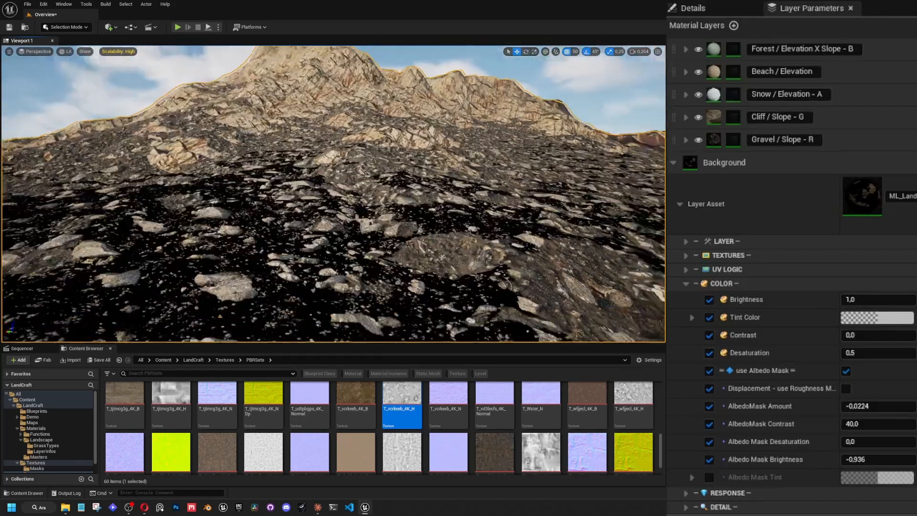
{"action": "right_click_drag", "start_coordinate": [477, 229], "coordinate": [573, 234]}
{"action": "right_click_drag", "start_coordinate": [333, 194], "coordinate": [265, 265]}
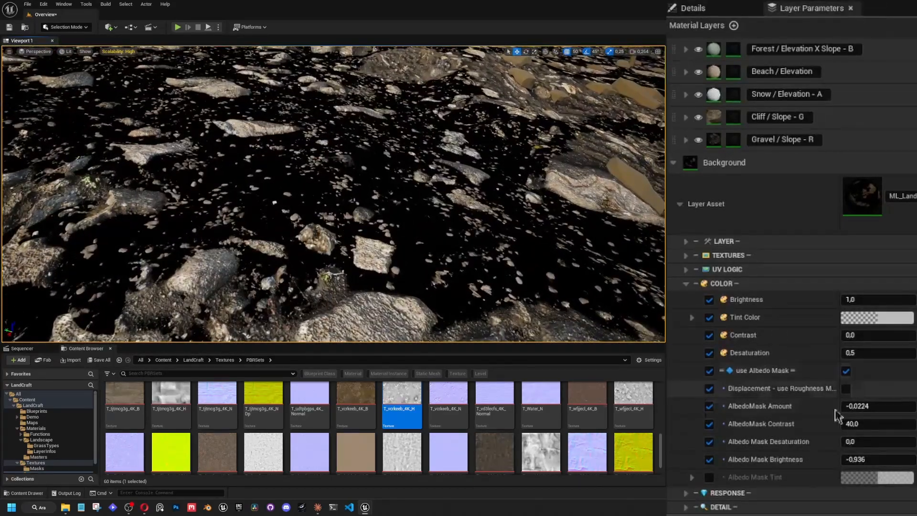
Try an Albedo Mask Brightness of 1 on the Background layer, lower it to 0.632, and collapse the colour parameters.
{"action": "left_click", "coordinate": [872, 462]}
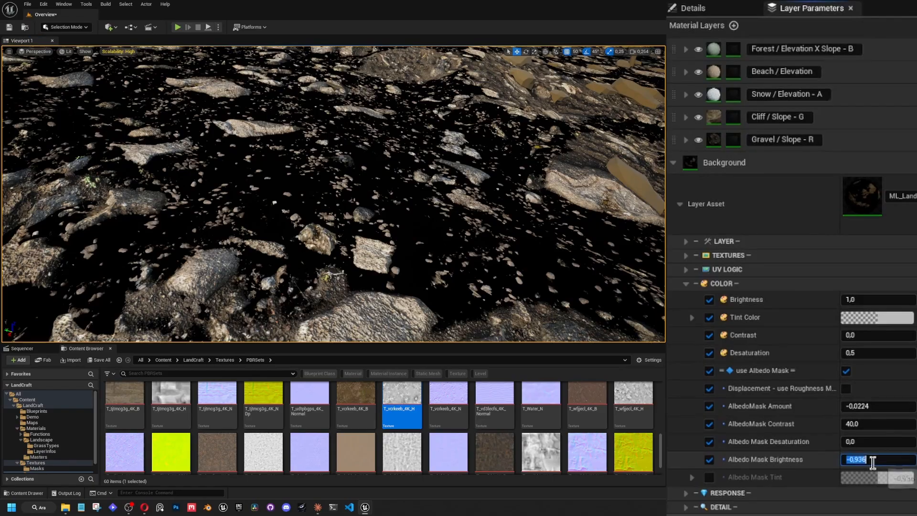
{"action": "type", "text": "0"}
{"action": "key", "text": "Return"}
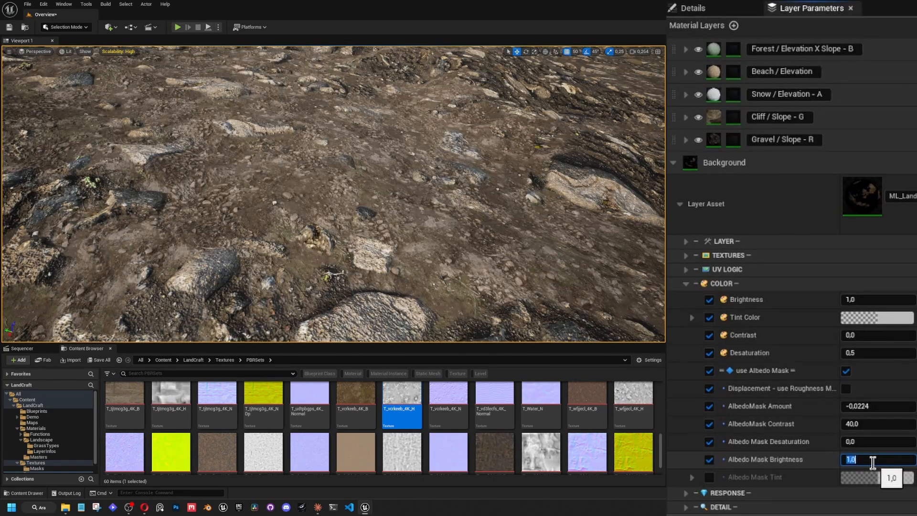
{"action": "right_click_drag", "start_coordinate": [363, 205], "coordinate": [277, 186]}
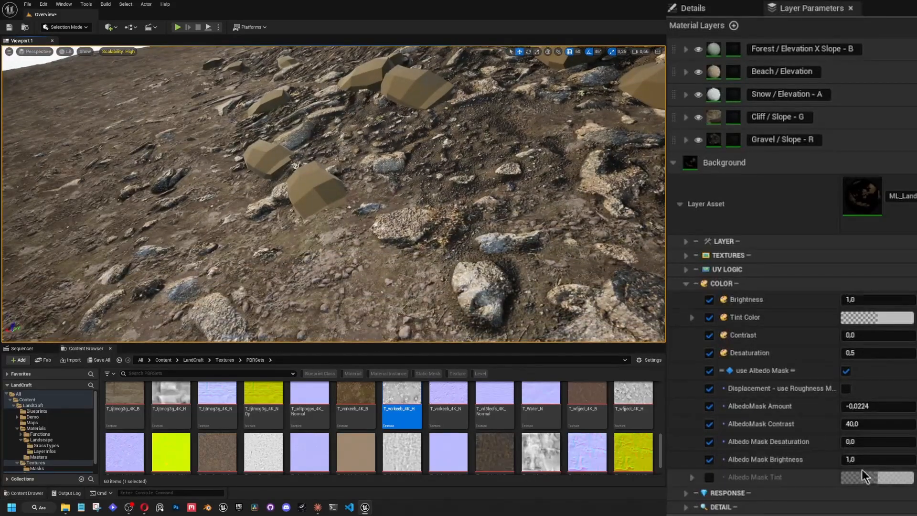
{"action": "mouse_move", "coordinate": [868, 461]}
{"action": "left_mouse_down"}
{"action": "mouse_move", "coordinate": [854, 461]}
{"action": "mouse_move", "coordinate": [864, 461]}
{"action": "left_mouse_up"}
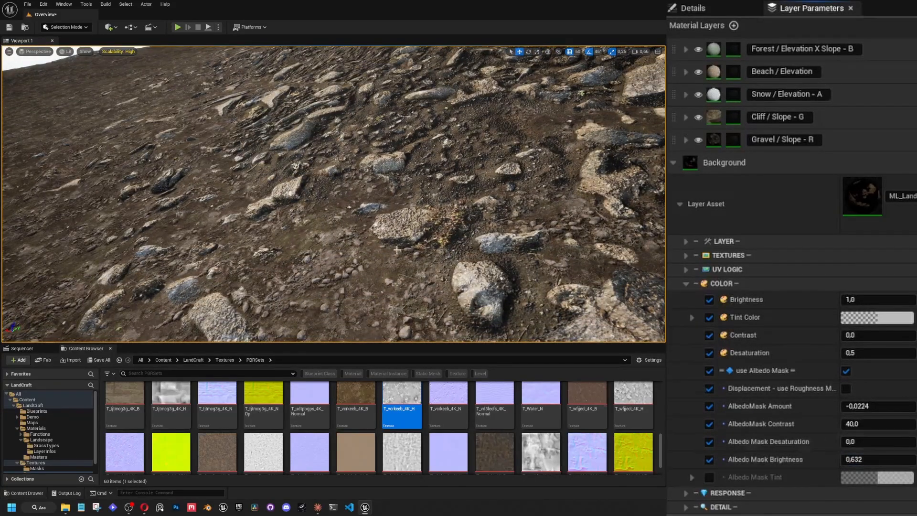
{"action": "right_click_drag", "start_coordinate": [506, 230], "coordinate": [535, 215]}
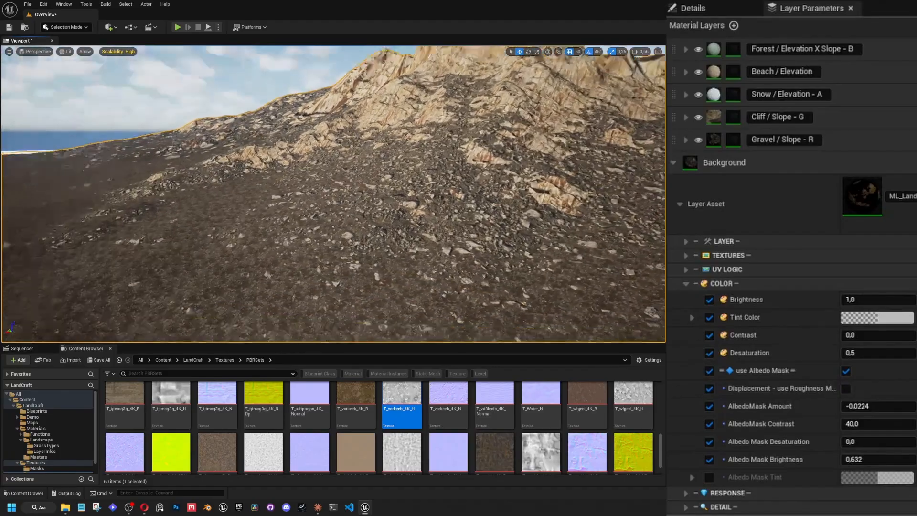
{"action": "left_click", "coordinate": [686, 285]}
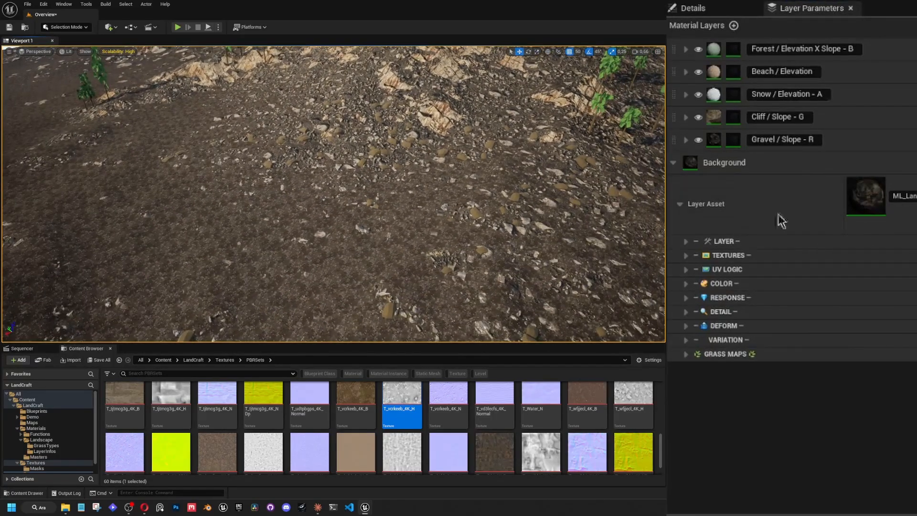
Examine the recoloured Background layer across the rocky slope from a distance and up close.
{"action": "right_click_drag", "start_coordinate": [333, 194], "coordinate": [330, 224]}
{"action": "scroll", "coordinate": [333, 193], "scroll_direction": "down", "scroll_amount": 1}
{"action": "key", "text": "w"}
{"action": "scroll", "coordinate": [333, 193], "scroll_direction": "up", "scroll_amount": 5}
{"action": "right_click_drag", "start_coordinate": [406, 231], "coordinate": [327, 224]}
{"action": "key", "text": "s"}
{"action": "right_click_drag", "start_coordinate": [403, 241], "coordinate": [435, 277]}
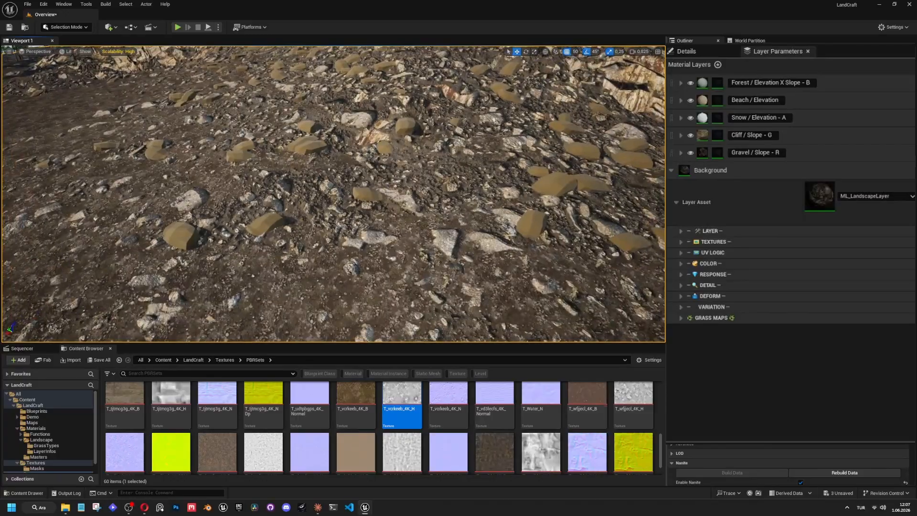
{"action": "right_click_drag", "start_coordinate": [447, 242], "coordinate": [471, 239]}
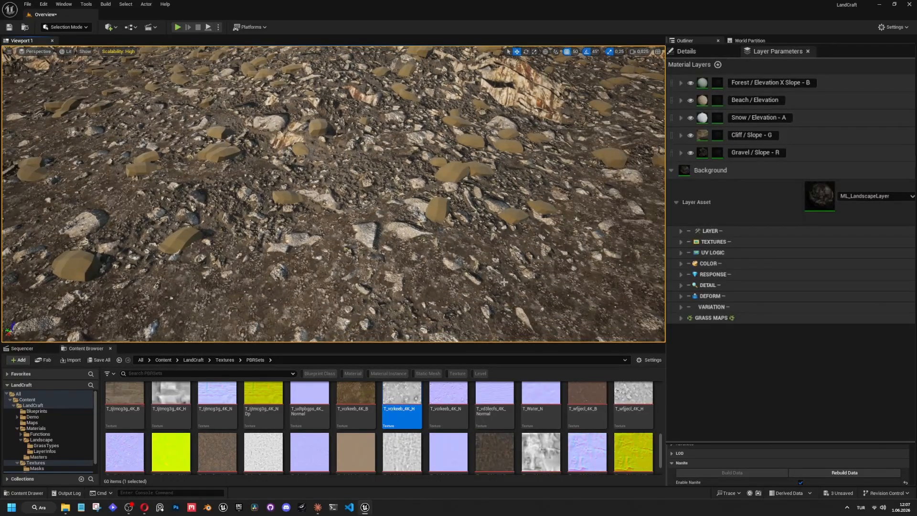
Browse to the Materials/Landscape folder and look through its saved material layer instances.
{"action": "left_click", "coordinate": [48, 458]}
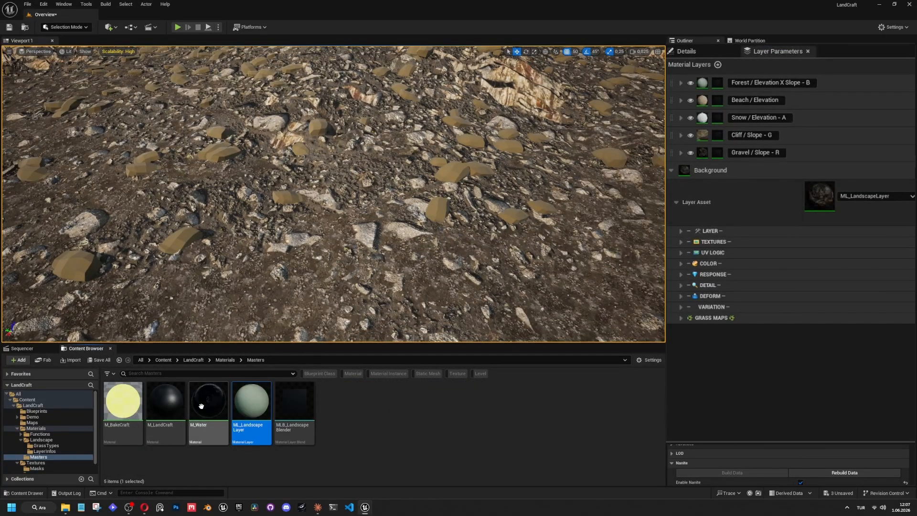
{"action": "left_click", "coordinate": [44, 451]}
{"action": "left_click", "coordinate": [41, 439]}
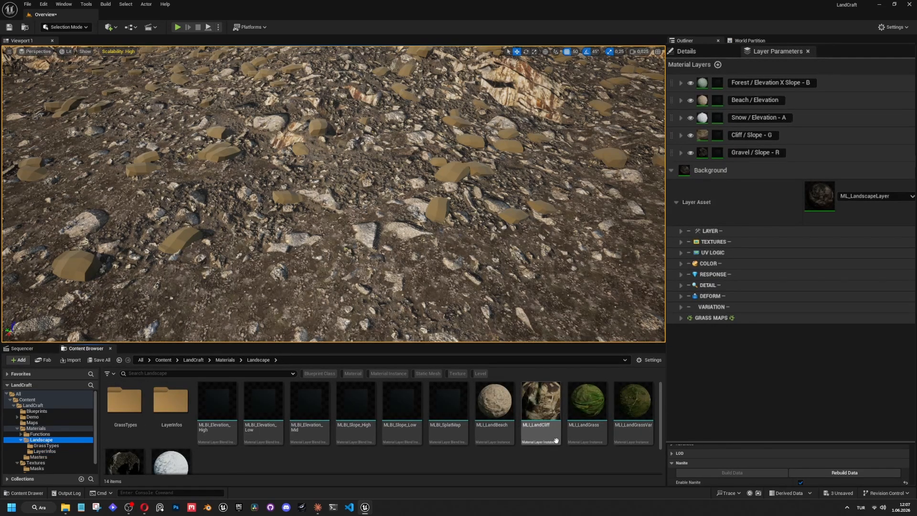
{"action": "scroll", "coordinate": [549, 444], "scroll_direction": "down", "scroll_amount": 1}
{"action": "scroll", "coordinate": [555, 456], "scroll_direction": "up", "scroll_amount": 1}
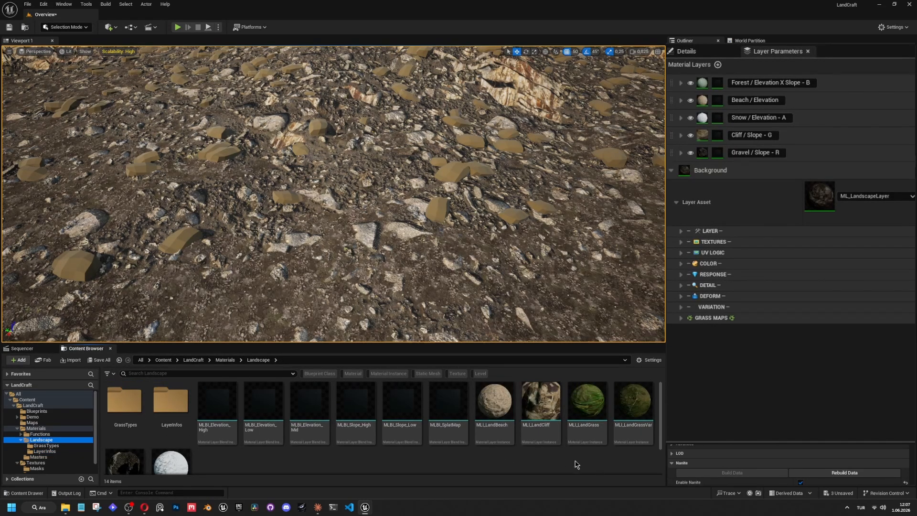
Try MLI_LandGrassVar as the Background's layer asset and check the grass along the slope.
{"action": "left_click", "coordinate": [639, 404]}
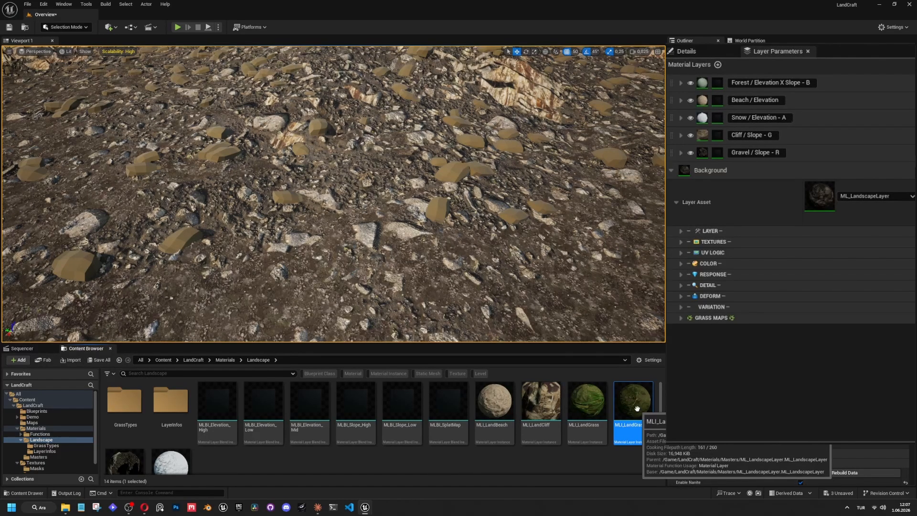
{"action": "left_click_drag", "start_coordinate": [639, 404], "coordinate": [856, 196]}
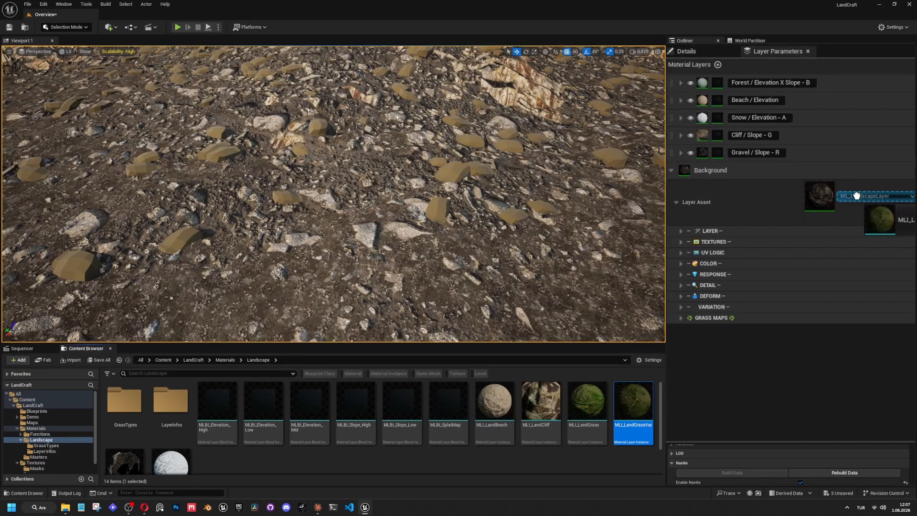
{"action": "left_click_drag", "start_coordinate": [857, 196], "coordinate": [857, 197]}
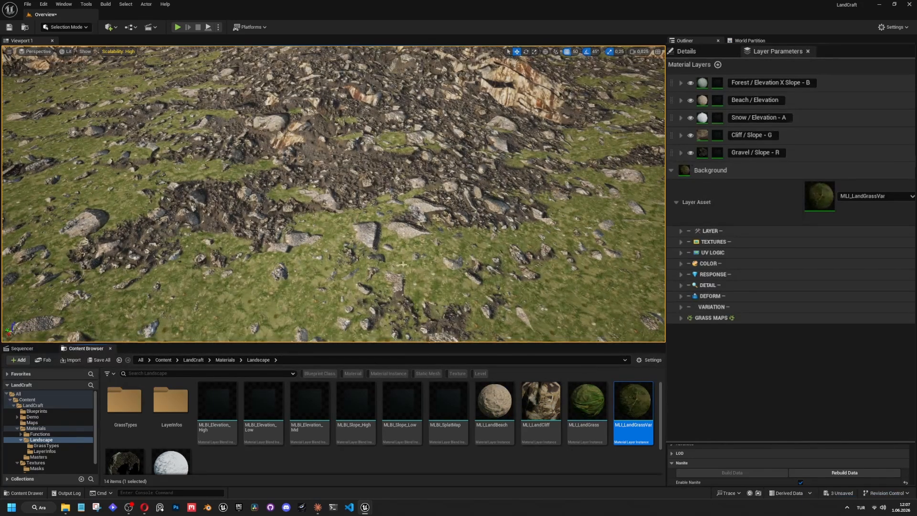
{"action": "right_click_drag", "start_coordinate": [403, 264], "coordinate": [471, 232]}
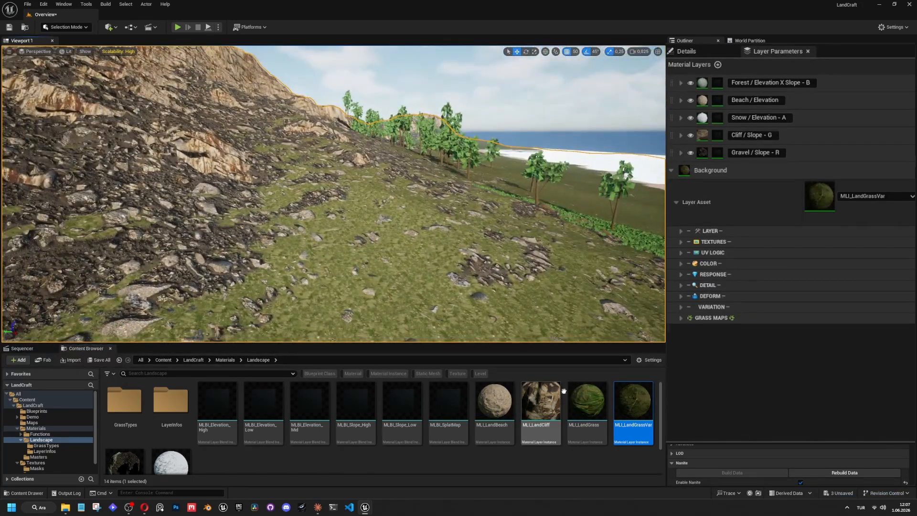
Assign MLI_LandBeach as the Background's layer asset and check the sand along the shore.
{"action": "left_click_drag", "start_coordinate": [495, 401], "coordinate": [860, 196]}
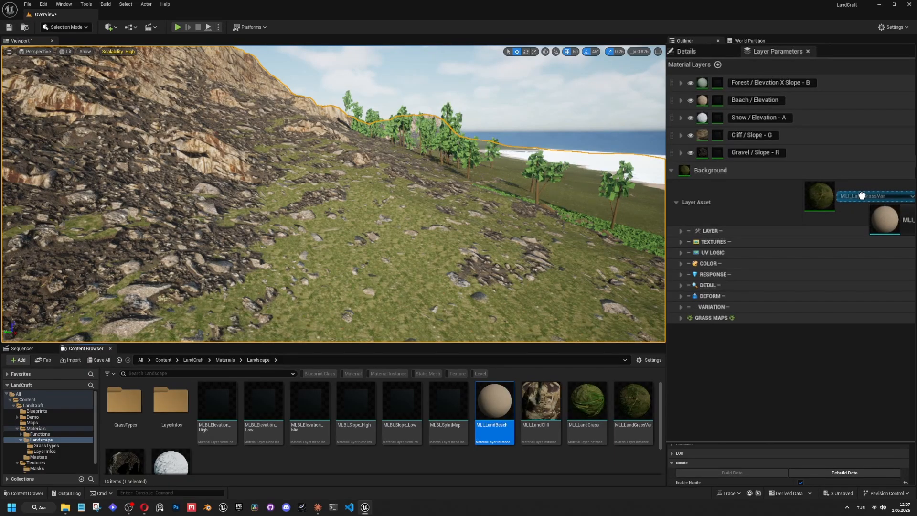
{"action": "left_click_drag", "start_coordinate": [861, 196], "coordinate": [862, 196]}
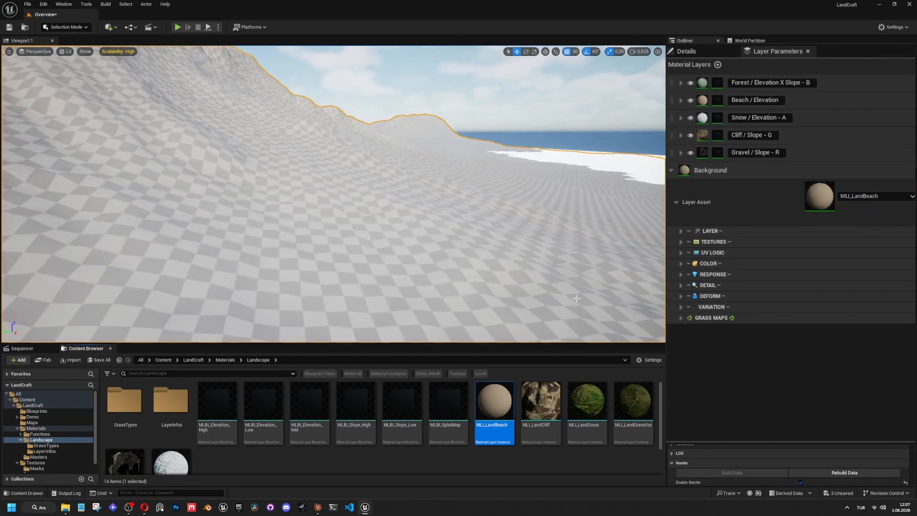
{"action": "scroll", "coordinate": [236, 435], "scroll_direction": "down", "scroll_amount": 2}
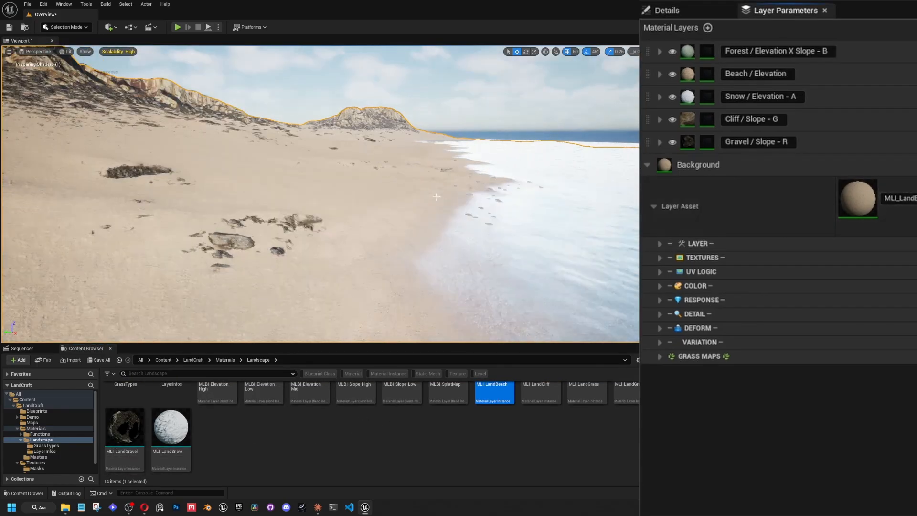
Review the Beach / Elevation layer's colour and texture parameters and compare its sand with the Background along the shoreline.
{"action": "left_click", "coordinate": [659, 74]}
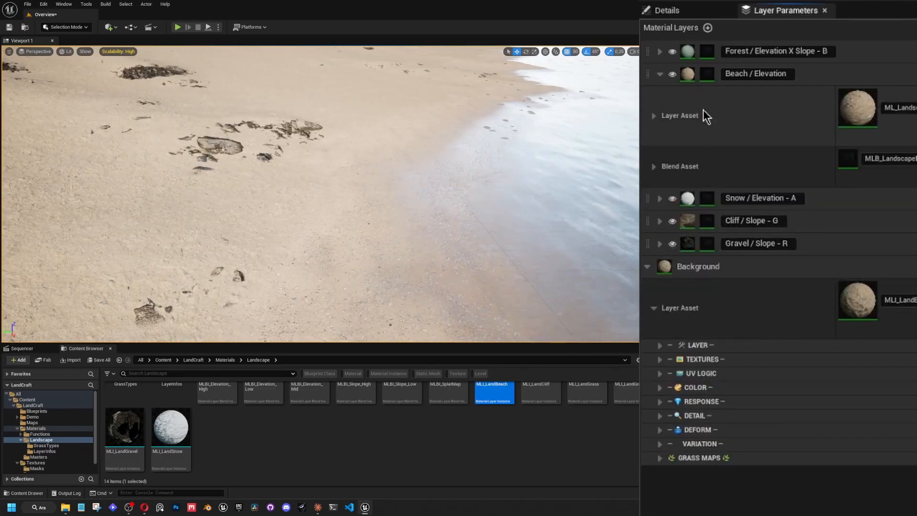
{"action": "left_click", "coordinate": [654, 116]}
{"action": "left_click", "coordinate": [660, 195]}
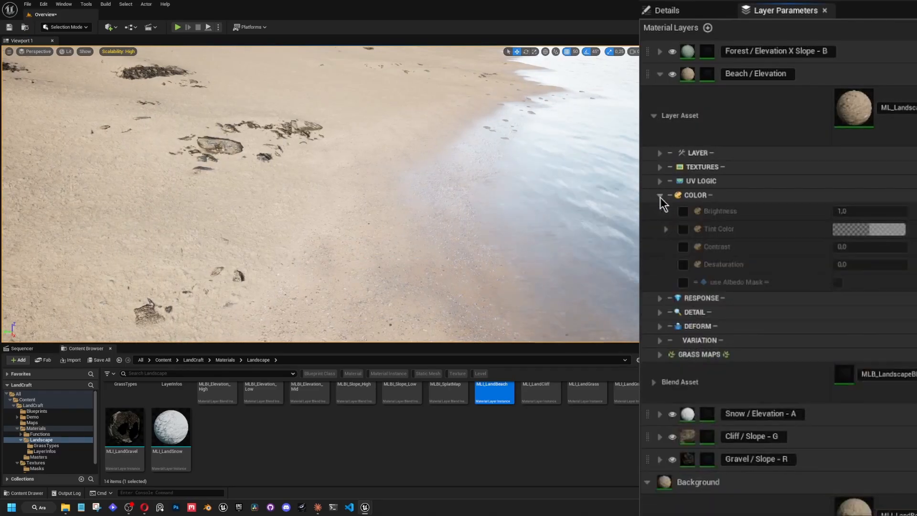
{"action": "left_click", "coordinate": [660, 196]}
{"action": "left_click", "coordinate": [659, 167]}
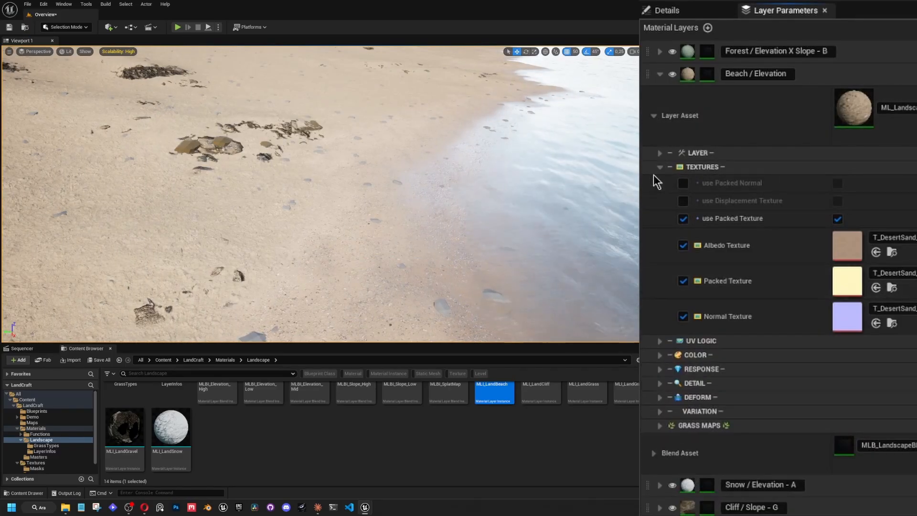
{"action": "left_click", "coordinate": [659, 167]}
{"action": "left_click", "coordinate": [653, 115]}
{"action": "left_click", "coordinate": [659, 74]}
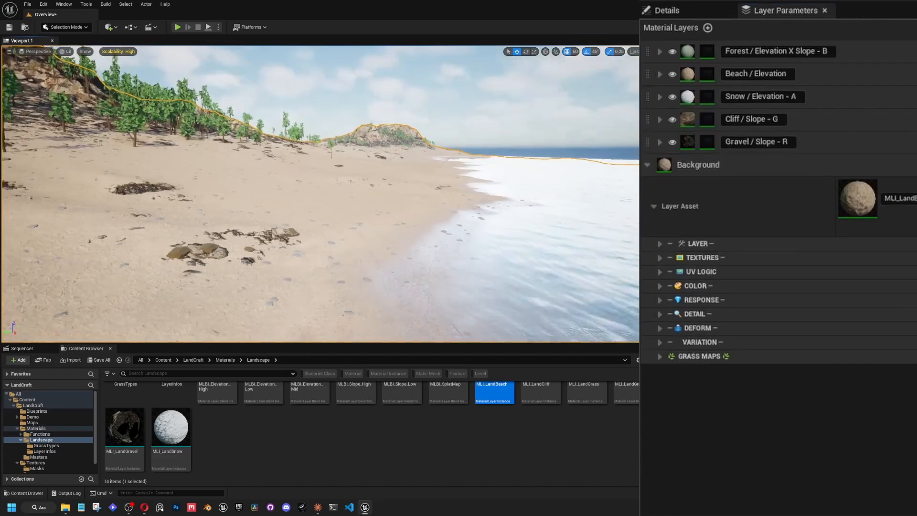
{"action": "right_click_drag", "start_coordinate": [320, 194], "coordinate": [330, 177]}
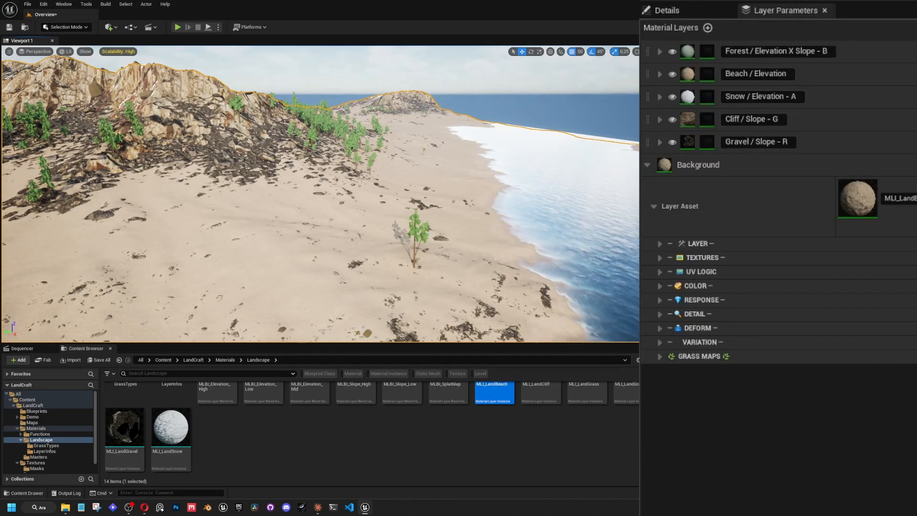
{"action": "left_click", "coordinate": [660, 74]}
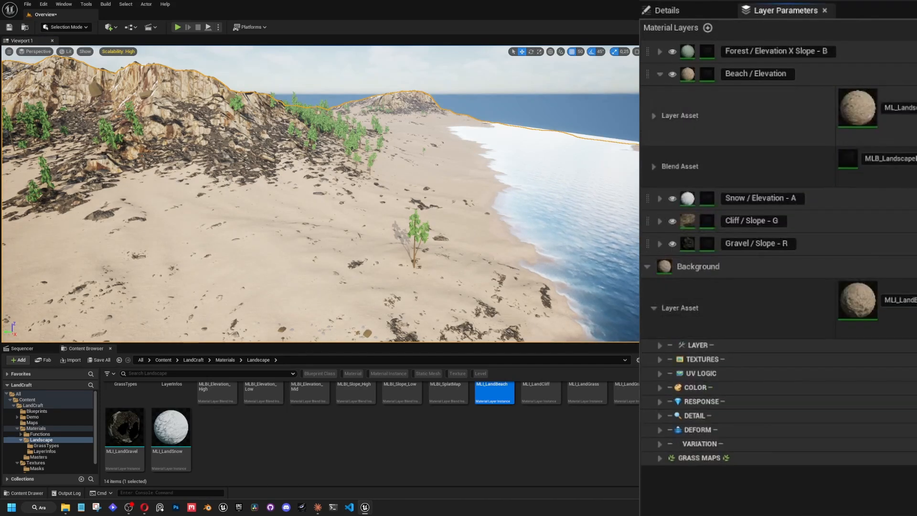
{"action": "left_click", "coordinate": [660, 74]}
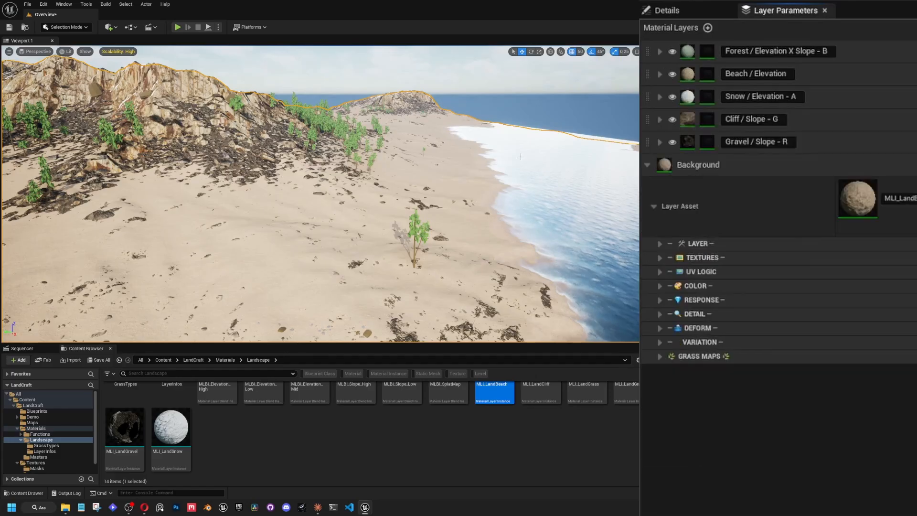
{"action": "right_click_drag", "start_coordinate": [477, 200], "coordinate": [478, 195]}
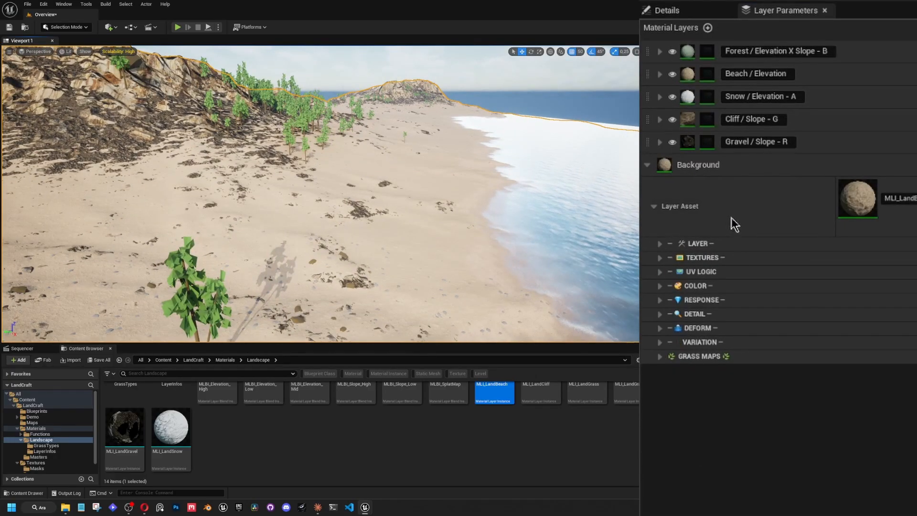
Override the Background layer's Brightness, set it to 0.5, and inspect the sand up close.
{"action": "left_click", "coordinate": [660, 286]}
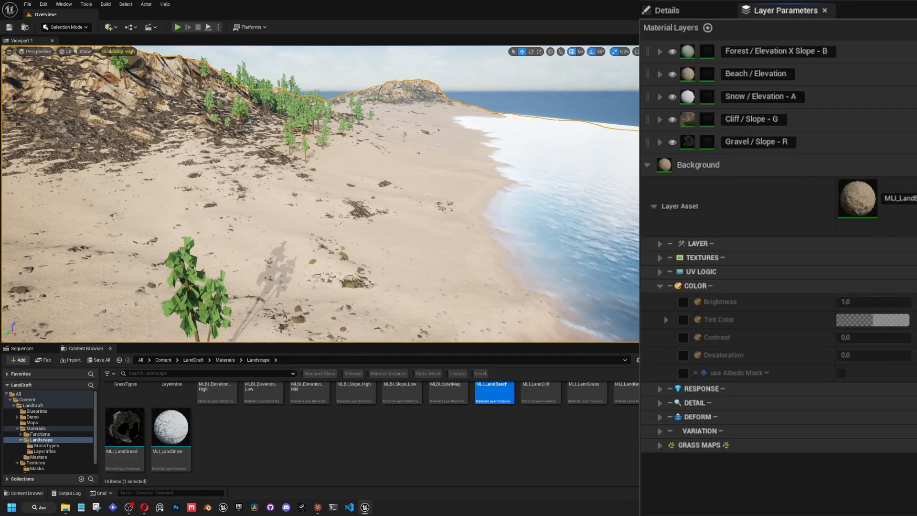
{"action": "right_click_drag", "start_coordinate": [428, 195], "coordinate": [428, 195]}
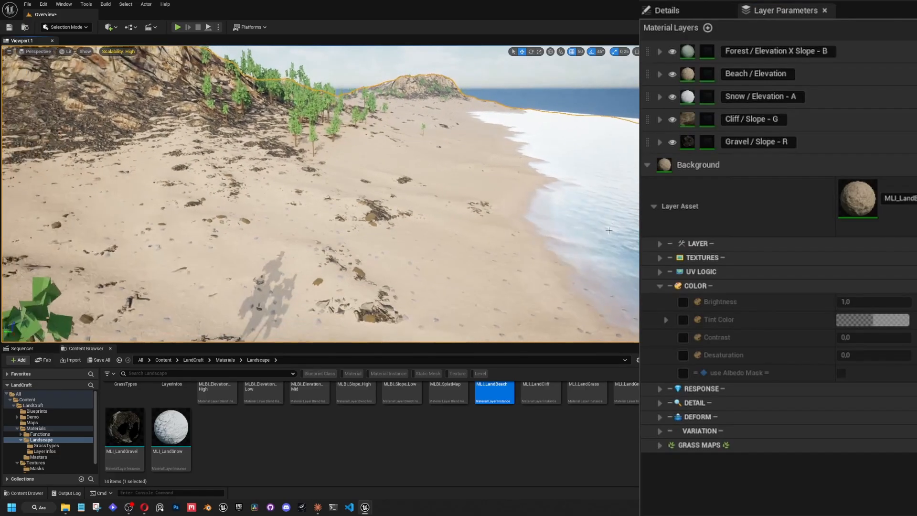
{"action": "left_click", "coordinate": [683, 302]}
{"action": "left_click", "coordinate": [876, 303]}
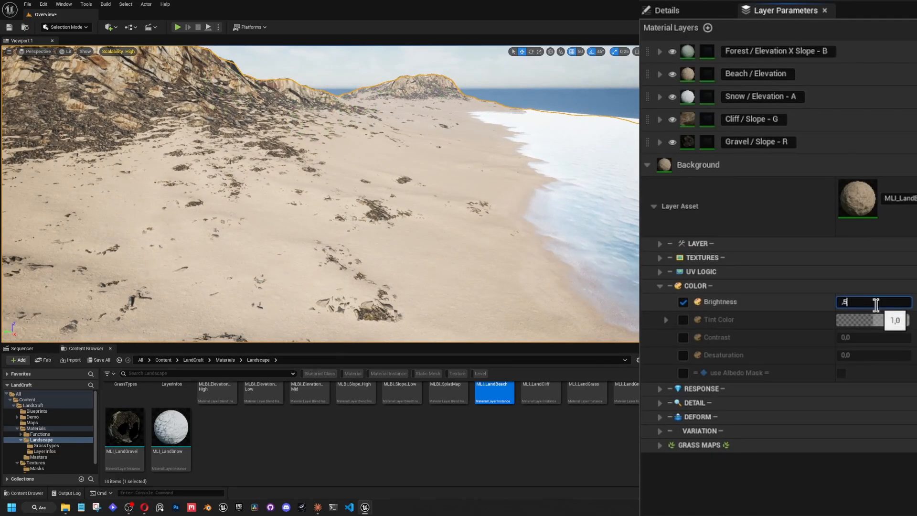
{"action": "type", "text": ",5"}
{"action": "key", "text": "Return"}
{"action": "mouse_move", "coordinate": [427, 201]}
{"action": "right_mouse_down"}
{"action": "mouse_move", "coordinate": [372, 191]}
{"action": "mouse_move", "coordinate": [481, 190]}
{"action": "mouse_move", "coordinate": [449, 259]}
{"action": "mouse_move", "coordinate": [468, 201]}
{"action": "mouse_move", "coordinate": [483, 198]}
{"action": "mouse_move", "coordinate": [458, 198]}
{"action": "mouse_move", "coordinate": [527, 214]}
{"action": "mouse_move", "coordinate": [420, 212]}
{"action": "mouse_move", "coordinate": [391, 193]}
{"action": "mouse_move", "coordinate": [415, 207]}
{"action": "right_mouse_up"}
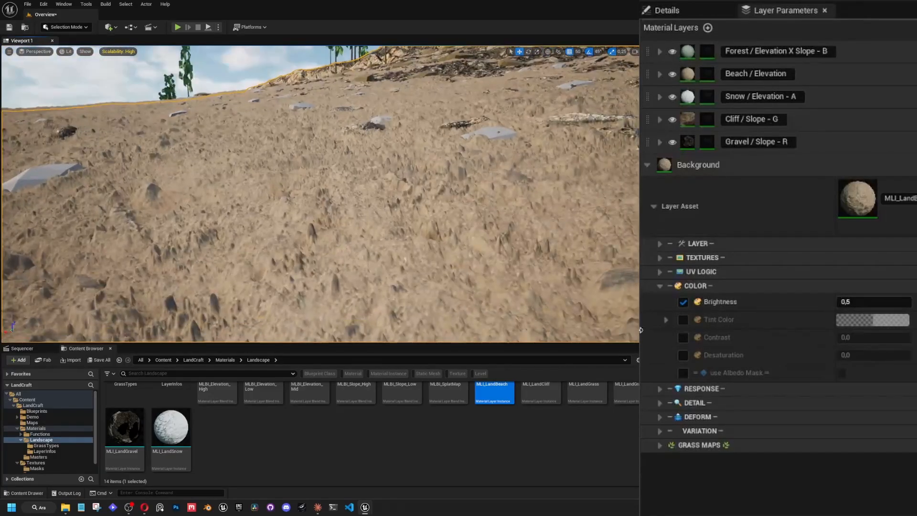
Override the Background's Displacement Amount and Displacement Contrast, try contrasts of 0.5 and 0.1, and set the contrast to 0.2.
{"action": "left_click", "coordinate": [660, 286]}
{"action": "left_click", "coordinate": [659, 329]}
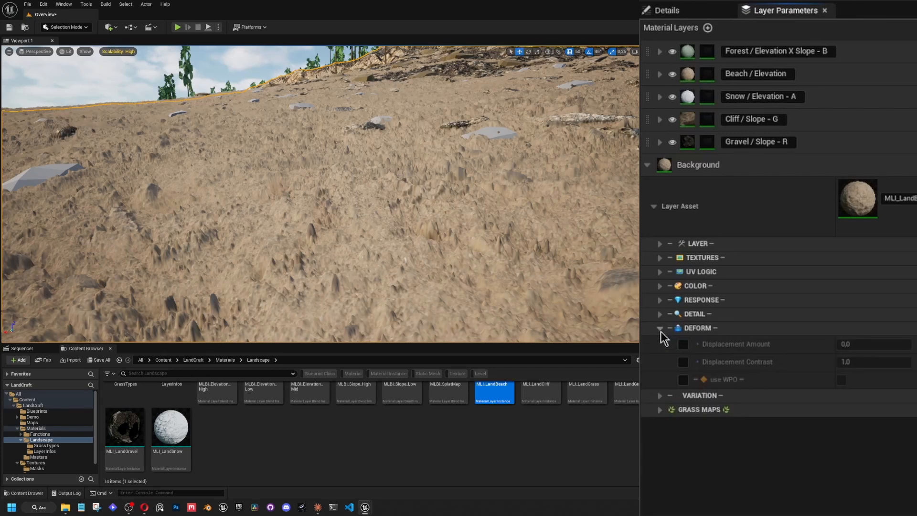
{"action": "left_click", "coordinate": [683, 344]}
{"action": "left_click", "coordinate": [683, 361]}
{"action": "left_click", "coordinate": [855, 361]}
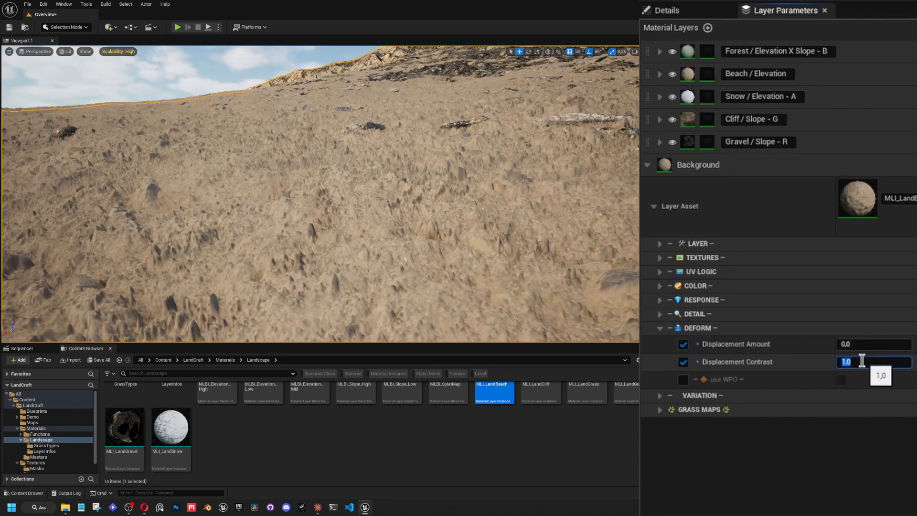
{"action": "type", "text": ",5"}
{"action": "key", "text": "Return"}
{"action": "type", "text": ",1"}
{"action": "key", "text": "Return"}
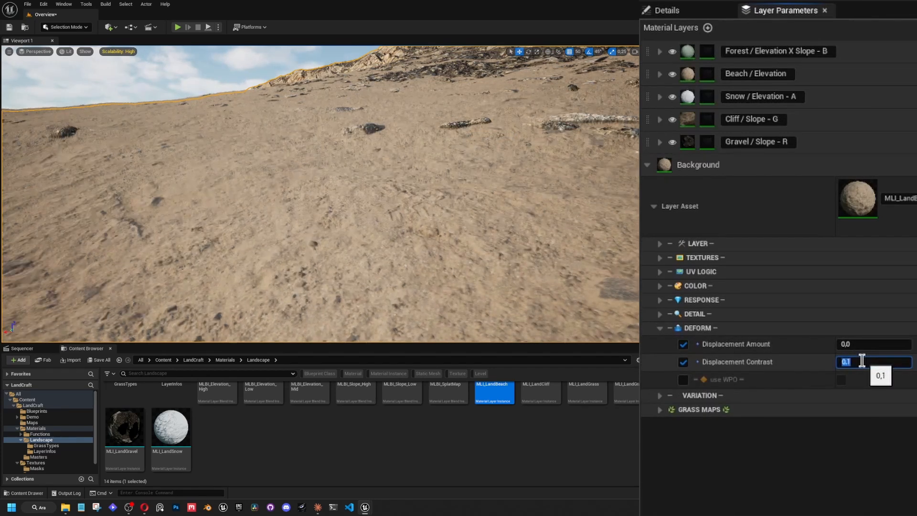
{"action": "right_click_drag", "start_coordinate": [429, 206], "coordinate": [394, 207]}
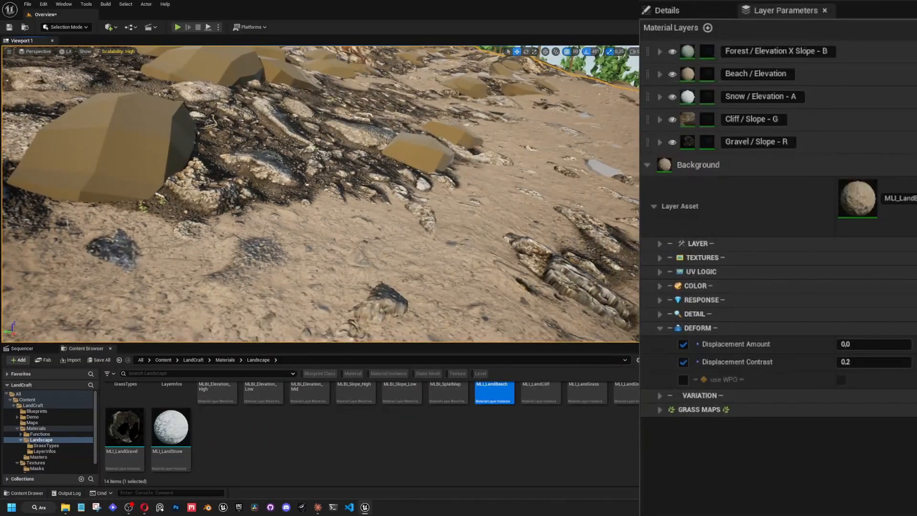
Open the World Settings, start a play-in-editor session, and run the character across the sand and along the rocky slope.
{"action": "left_click", "coordinate": [867, 72]}
{"action": "left_click", "coordinate": [749, 175]}
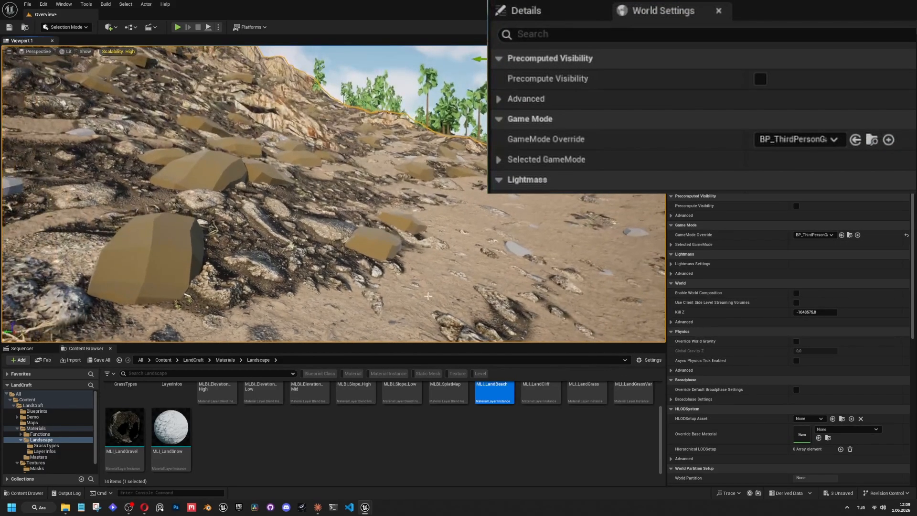
{"action": "key", "text": "alt+p"}
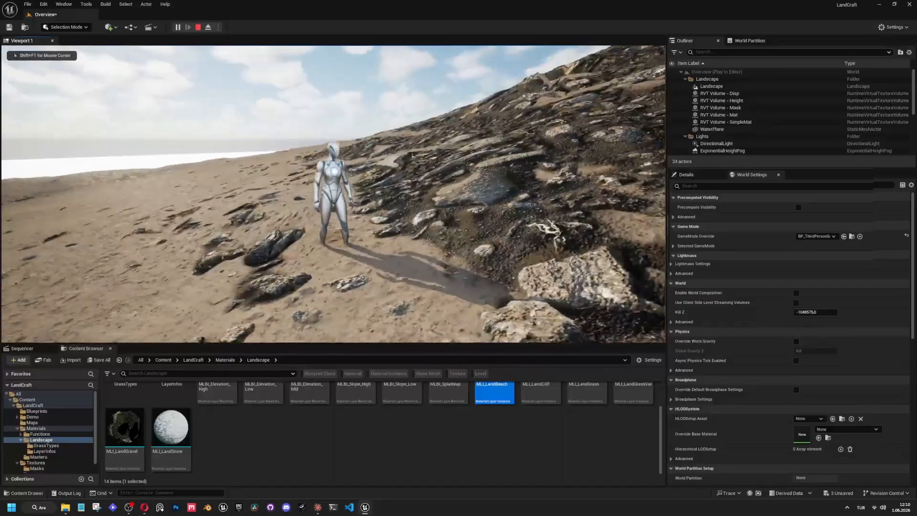
{"action": "key", "text": "w"}
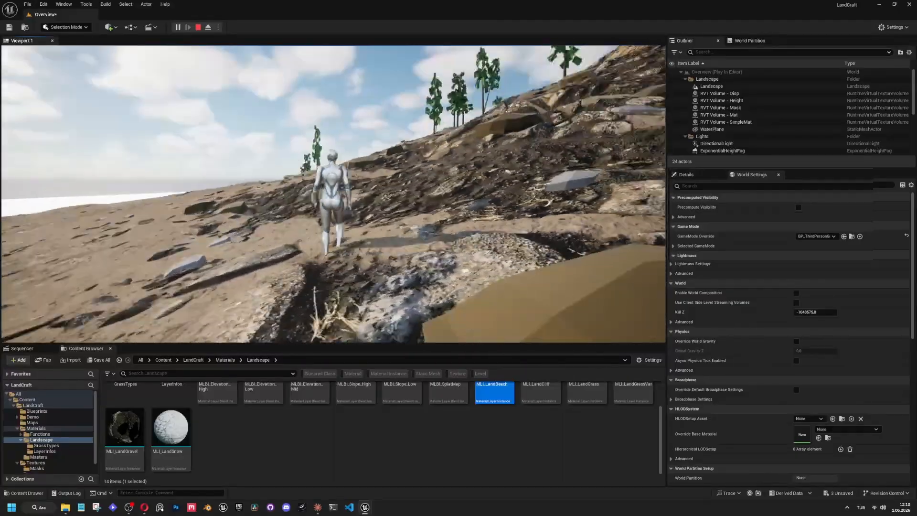
{"action": "key", "text": "w"}
{"action": "key", "text": "d"}
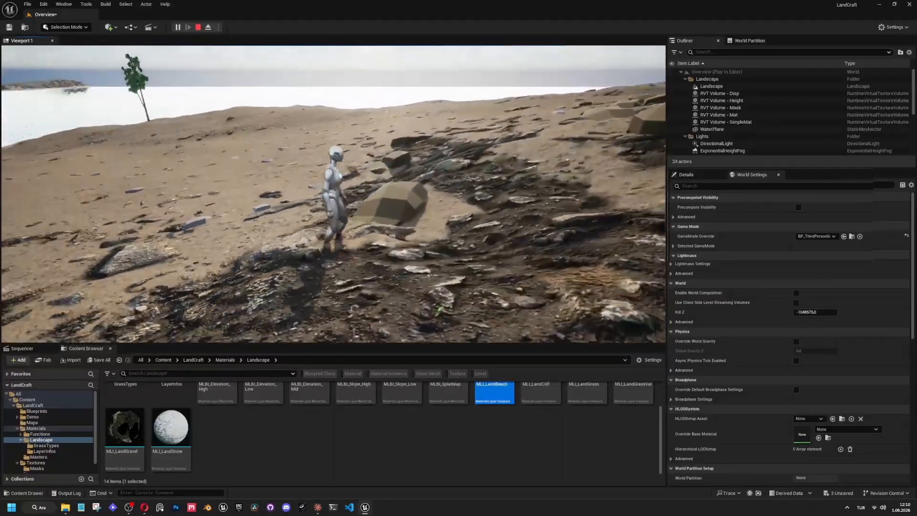
{"action": "key", "text": "w"}
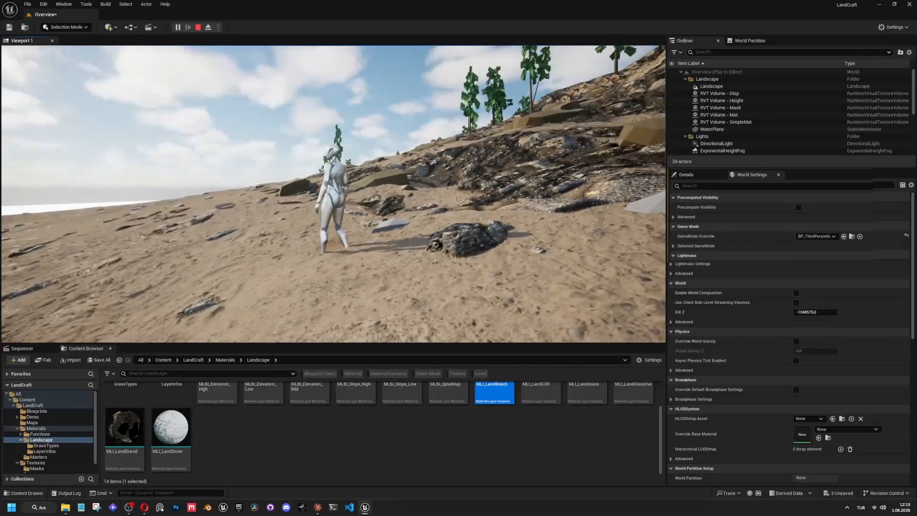
Eject from the character, try a Background Displacement Amount of about -246.74, and inspect the ground around the character's feet.
{"action": "key", "text": "shift+F1"}
{"action": "left_click", "coordinate": [208, 28]}
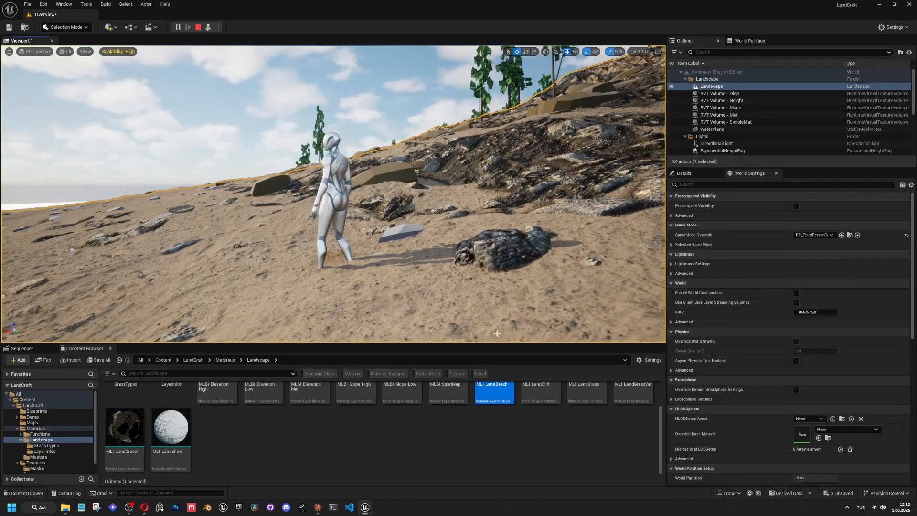
{"action": "left_click", "coordinate": [598, 437]}
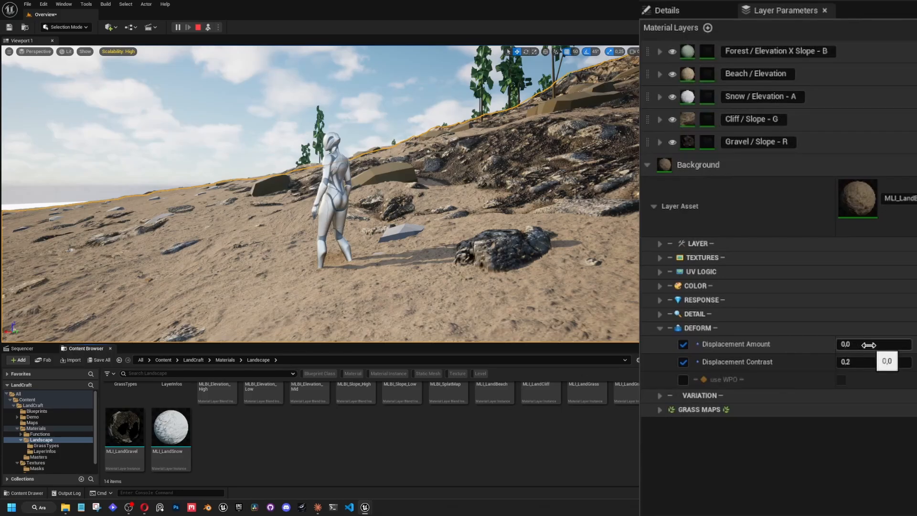
{"action": "left_click_drag", "start_coordinate": [868, 346], "coordinate": [818, 345]}
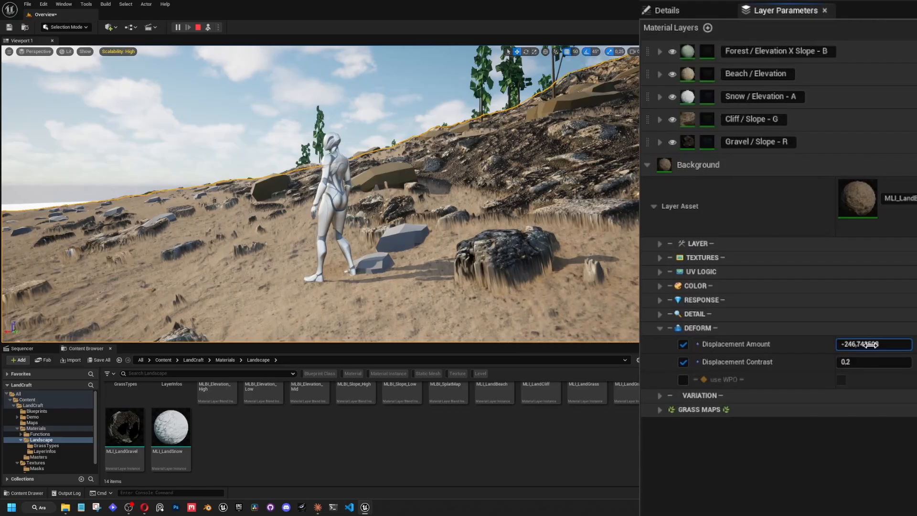
{"action": "left_click", "coordinate": [534, 243]}
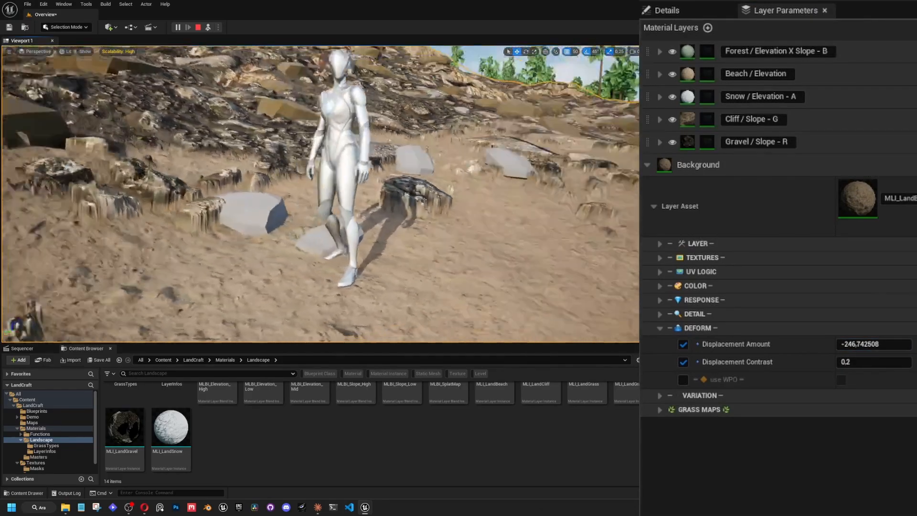
{"action": "right_click_drag", "start_coordinate": [411, 260], "coordinate": [445, 247]}
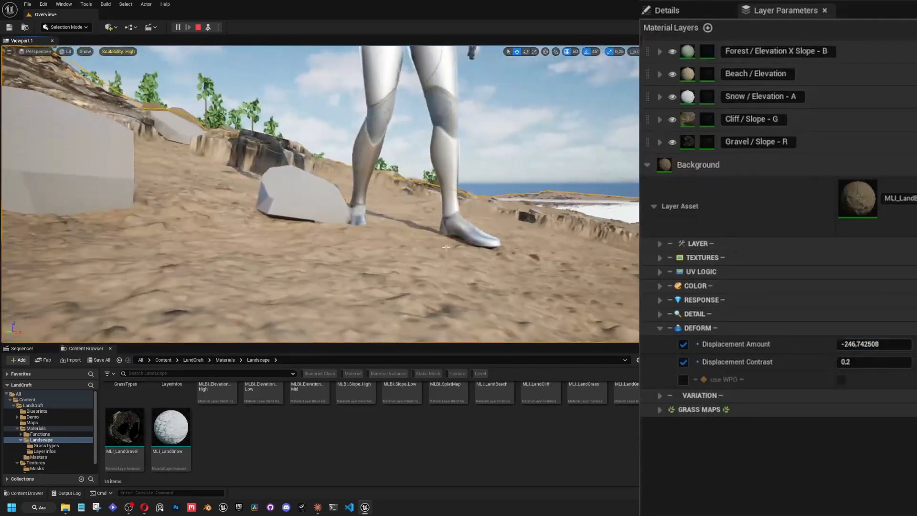
Try Background Displacement Amounts of about -249.62 and -230.35 and inspect the sand around the character.
{"action": "left_click_drag", "start_coordinate": [871, 344], "coordinate": [844, 345]}
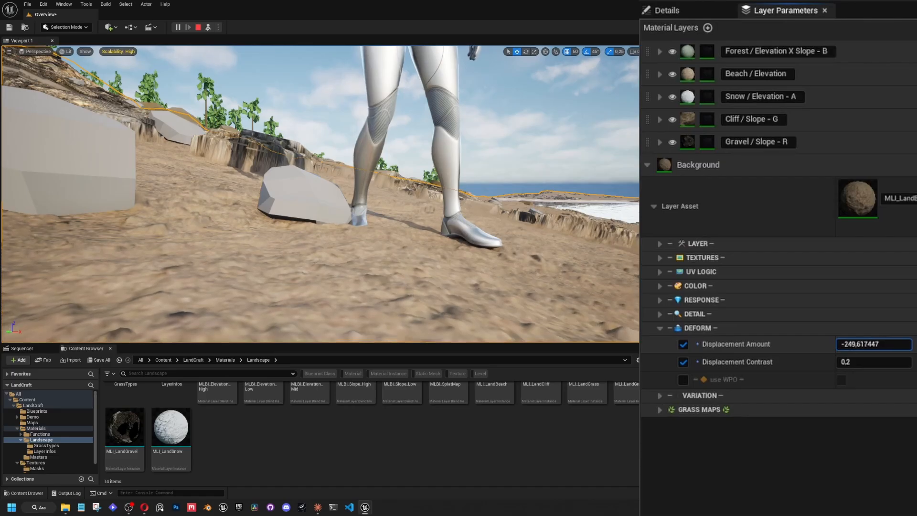
{"action": "left_click_drag", "start_coordinate": [864, 344], "coordinate": [868, 343]}
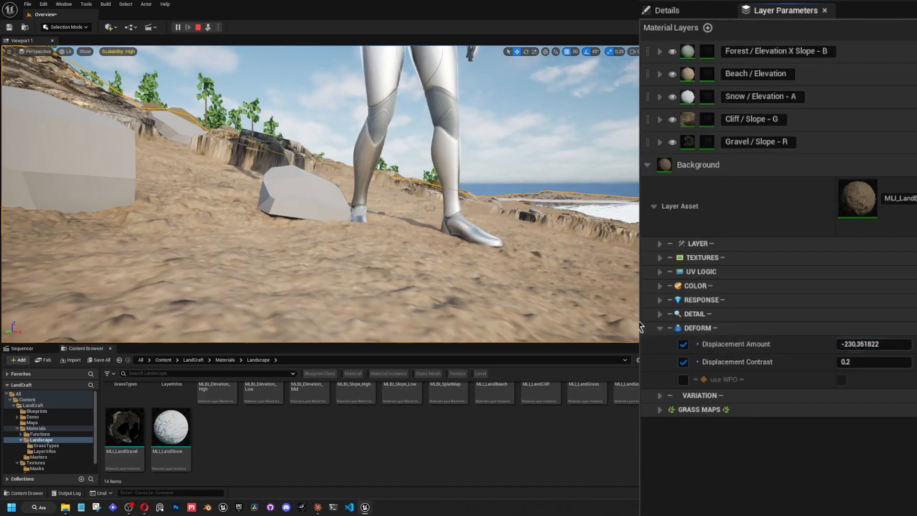
{"action": "left_click", "coordinate": [616, 324]}
{"action": "right_click_drag", "start_coordinate": [280, 153], "coordinate": [227, 152]}
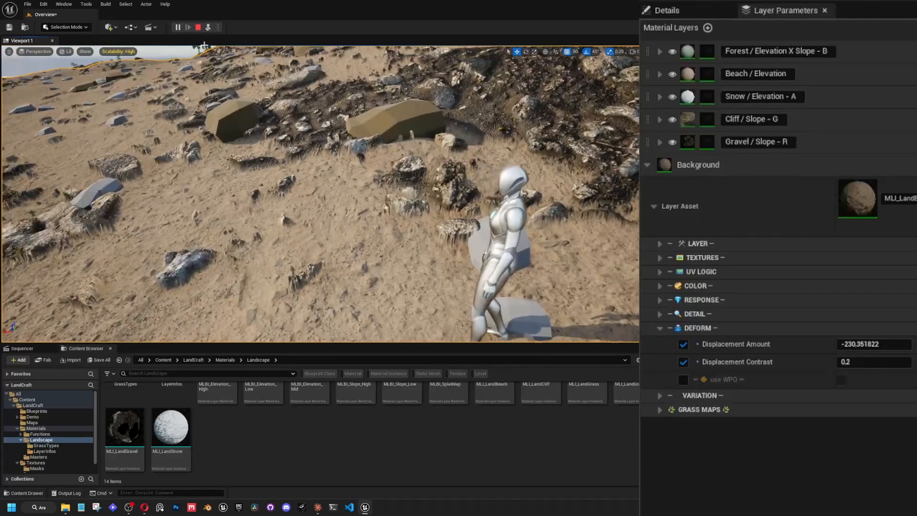
Possess the character again and run it up onto the gravel slope to check how it meets the ground.
{"action": "left_click", "coordinate": [208, 28]}
{"action": "key", "text": "w"}
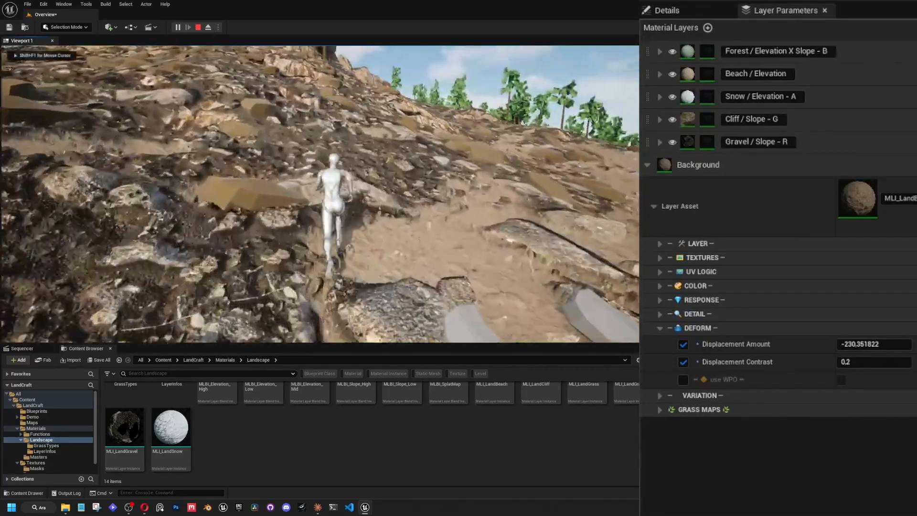
{"action": "key", "text": "w"}
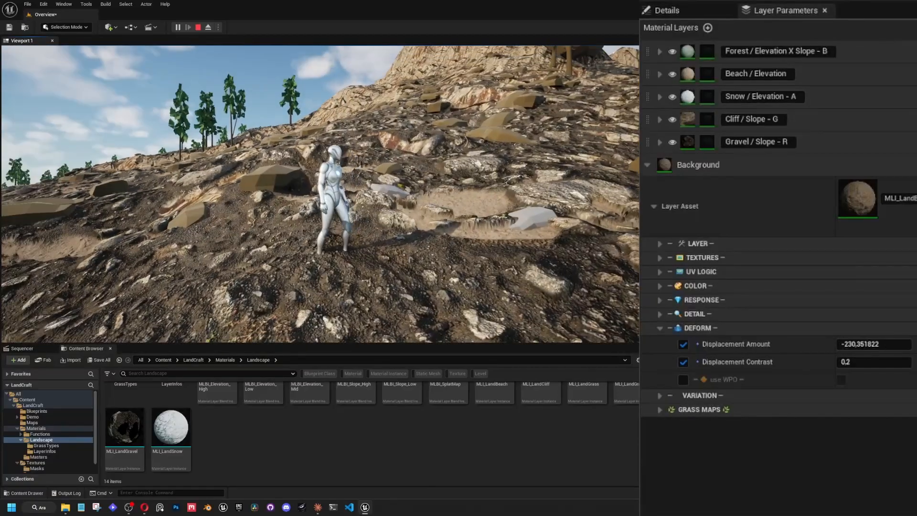
Collapse the Background layer and set the Gravel / Slope - R layer's Displacement Amount to 0.
{"action": "left_click", "coordinate": [647, 164]}
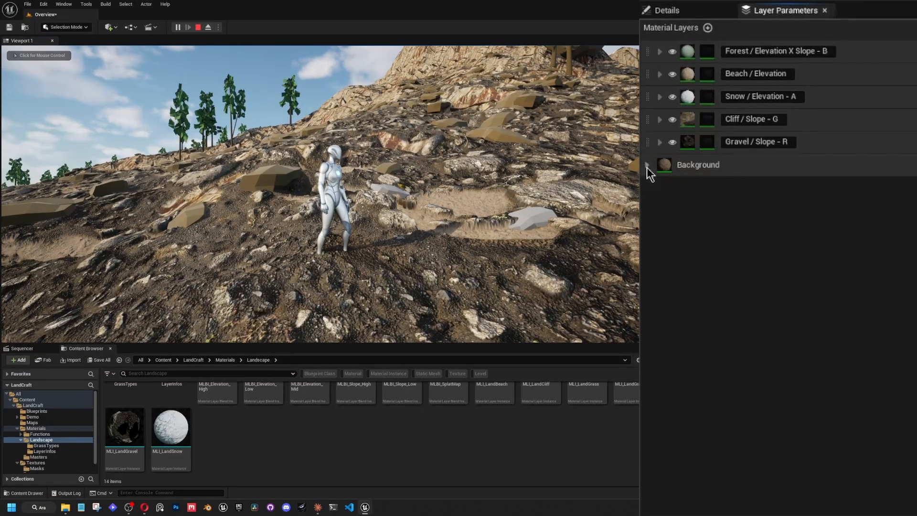
{"action": "left_click", "coordinate": [659, 142]}
{"action": "left_click", "coordinate": [654, 182]}
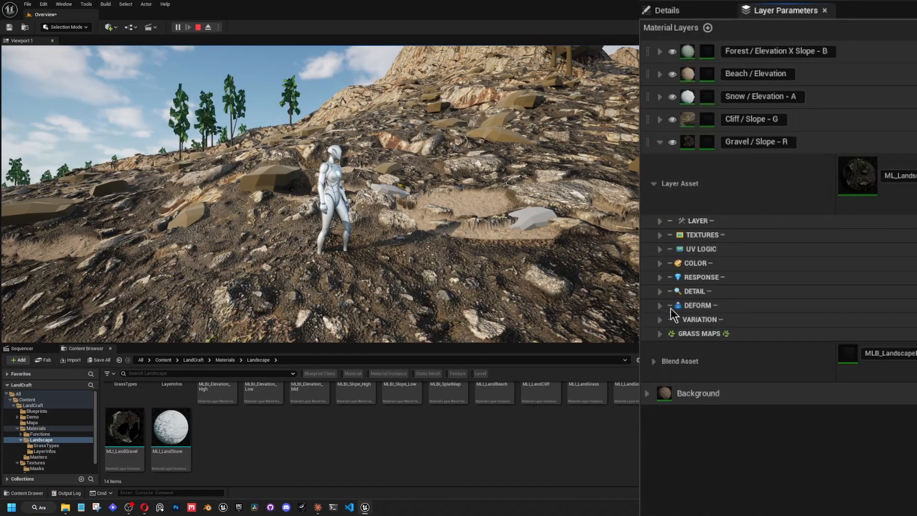
{"action": "left_click", "coordinate": [659, 306]}
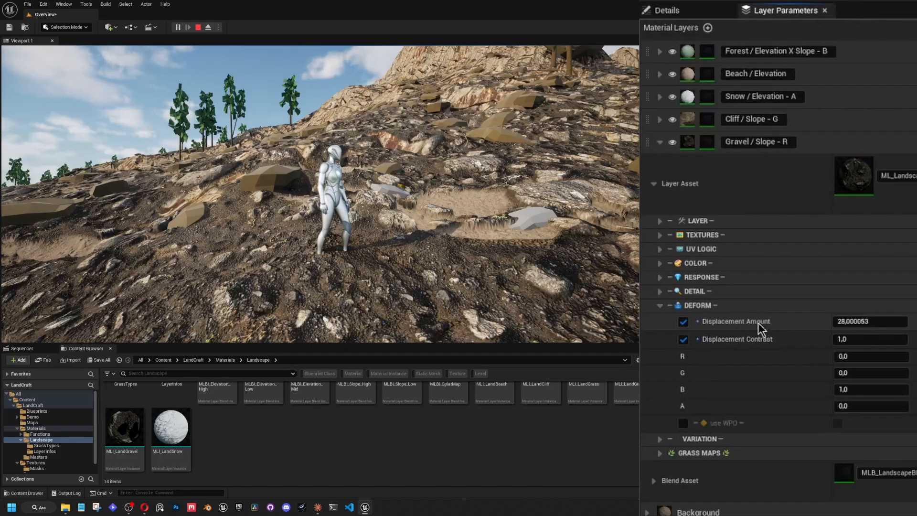
{"action": "left_click", "coordinate": [862, 321]}
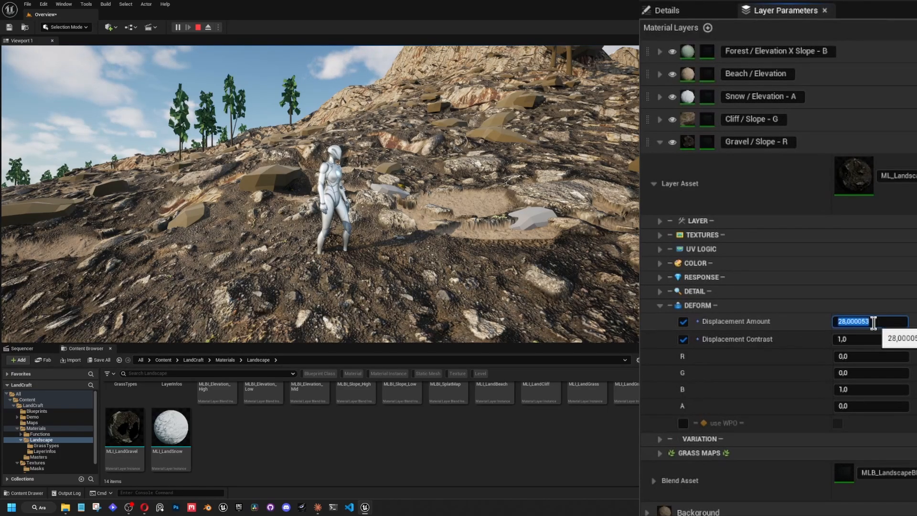
{"action": "type", "text": "0"}
{"action": "key", "text": "Return"}
Run the character across the gravel and sand to examine how its feet meet the ground surface.
{"action": "left_click", "coordinate": [294, 207]}
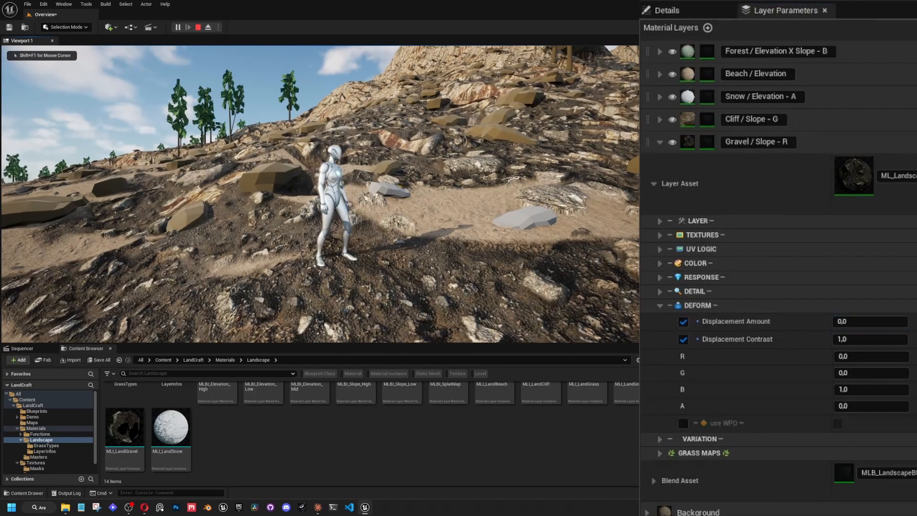
{"action": "key", "text": "w"}
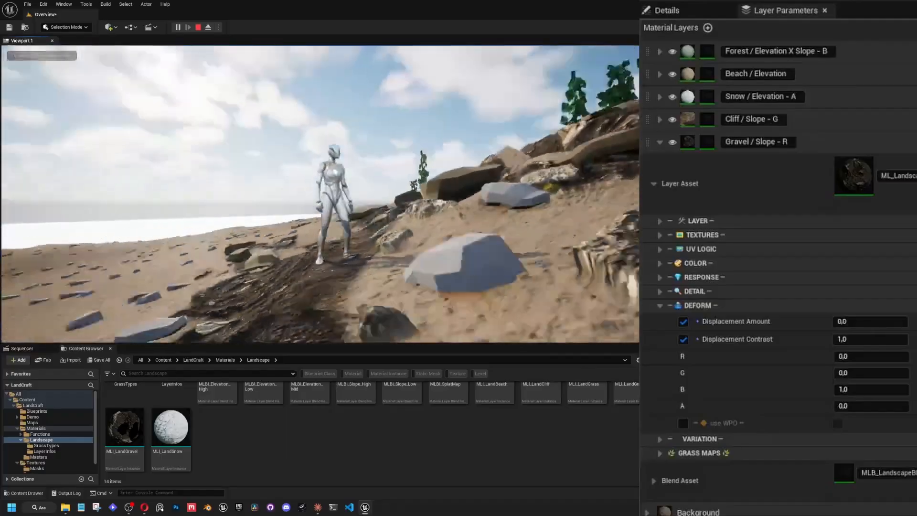
{"action": "key", "text": "w"}
{"action": "key", "text": "w"}
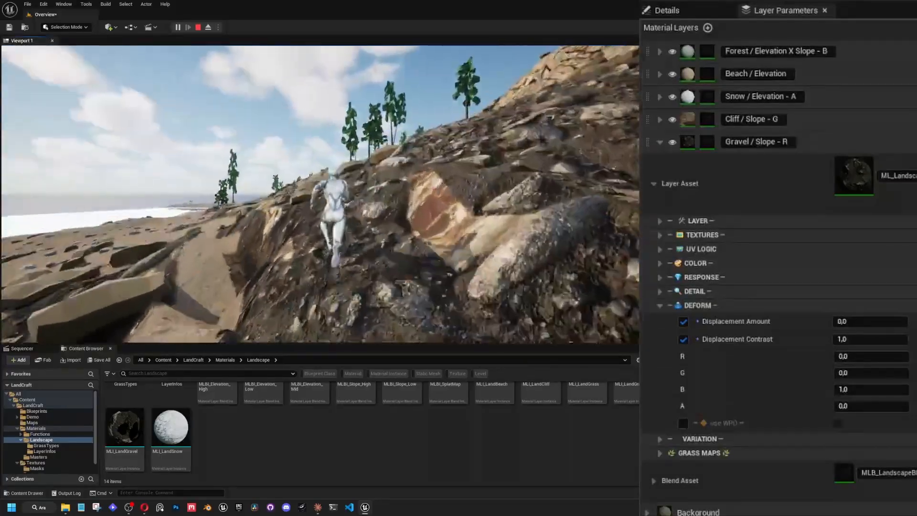
{"action": "key", "text": "w"}
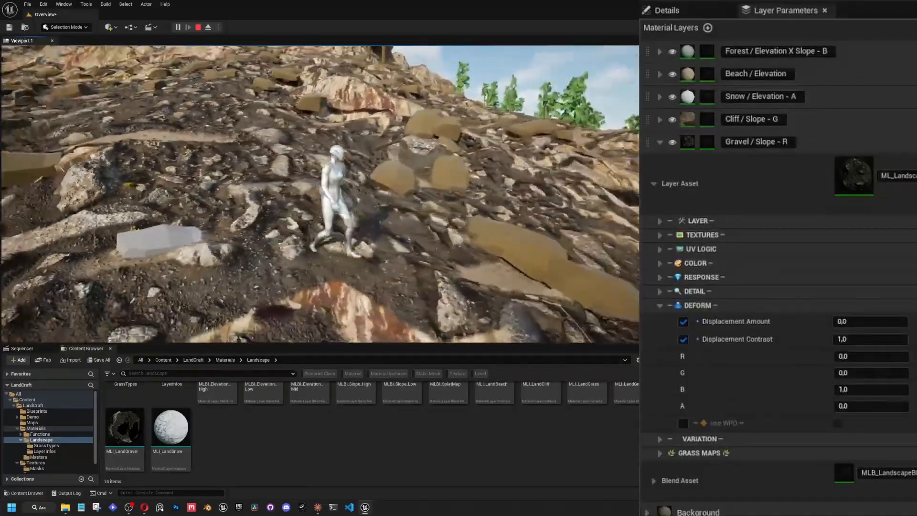
{"action": "key", "text": "w"}
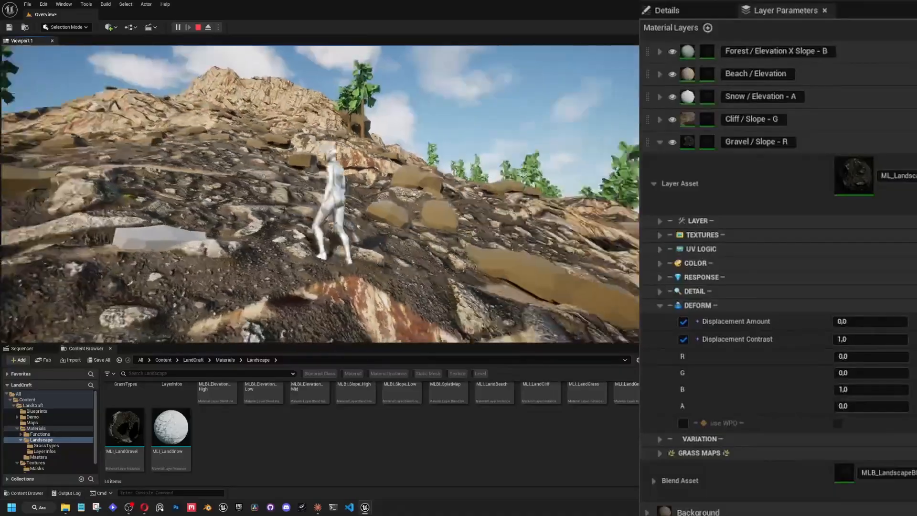
{"action": "key", "text": "w"}
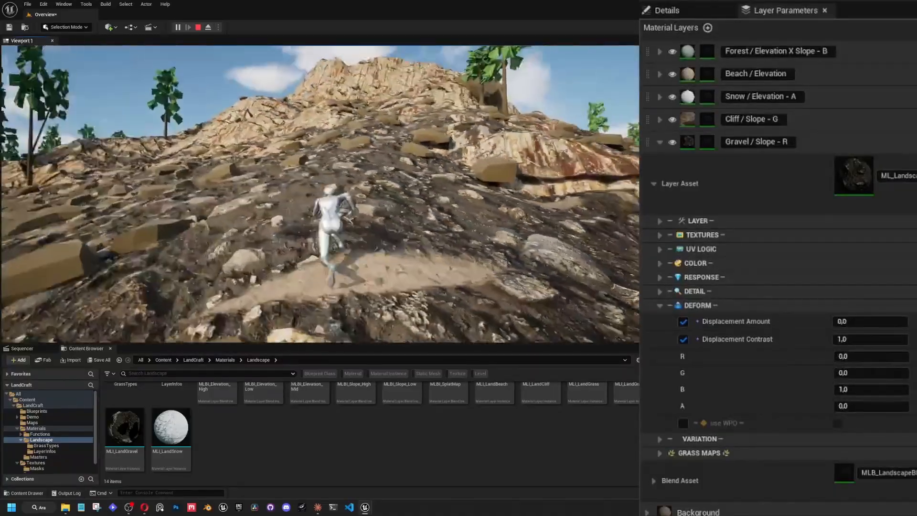
{"action": "key", "text": "w"}
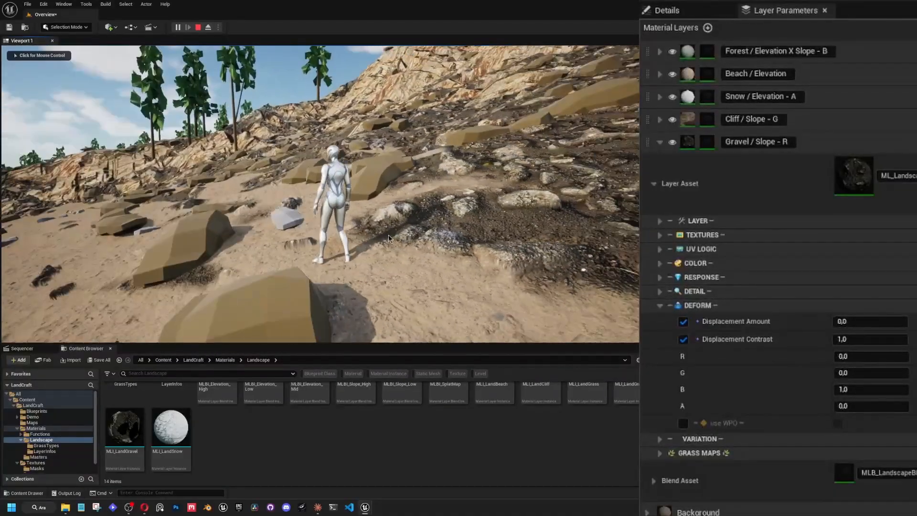
Reset the Background layer's Displacement Amount to 0 and Displacement Contrast to 1, and run the character over the sand.
{"action": "key", "text": "shift+F1"}
{"action": "left_click", "coordinate": [659, 143]}
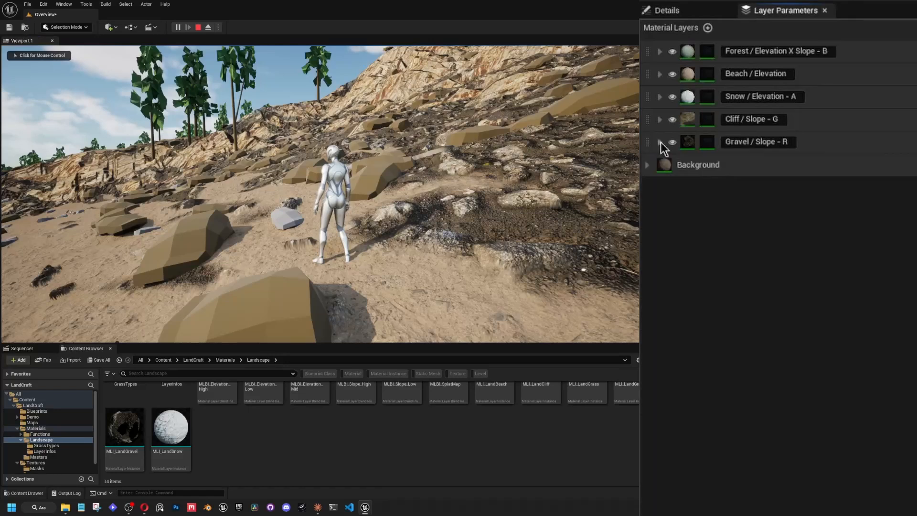
{"action": "left_click", "coordinate": [646, 166]}
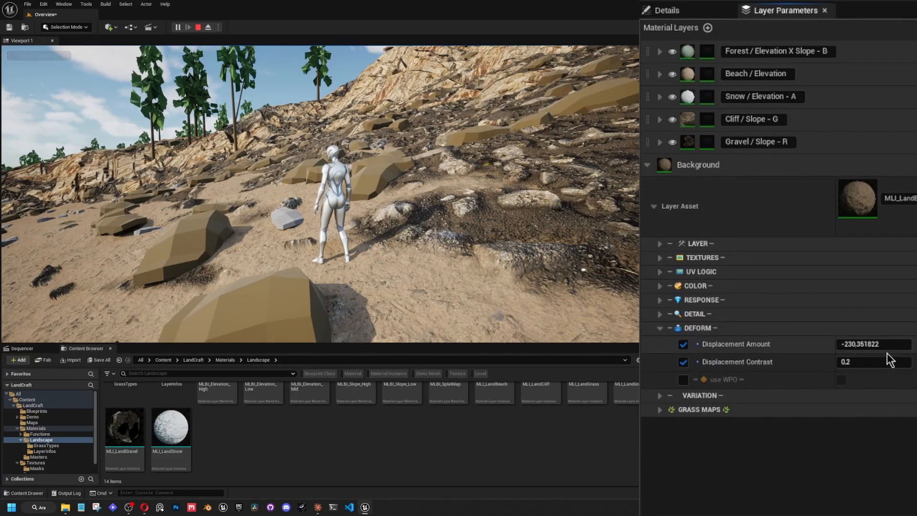
{"action": "left_click", "coordinate": [916, 344]}
{"action": "left_click", "coordinate": [915, 362]}
{"action": "left_click", "coordinate": [592, 248]}
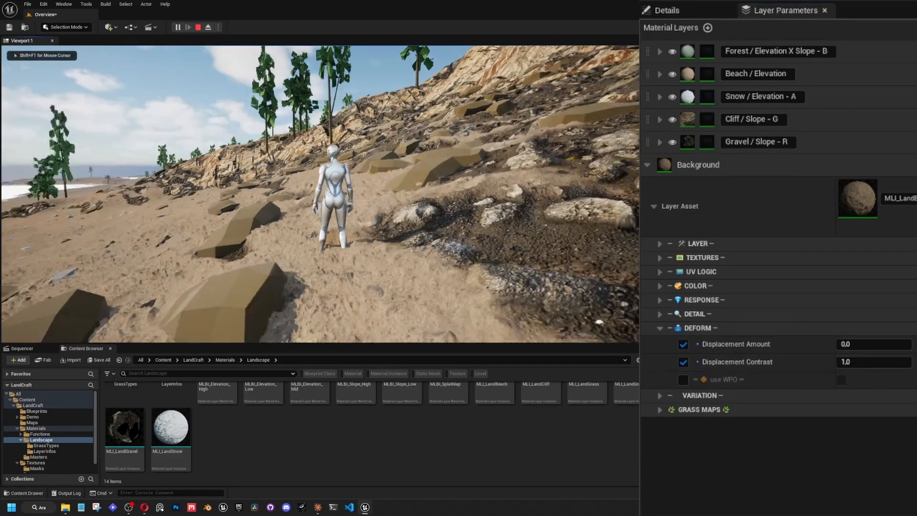
{"action": "key", "text": "w"}
Set the Background layer's Displacement Contrast to -0.32 and its Displacement Amount to about 111.07.
{"action": "key", "text": "shift+F1"}
{"action": "left_click_drag", "start_coordinate": [866, 363], "coordinate": [827, 363]}
{"action": "mouse_move", "coordinate": [888, 347]}
{"action": "left_mouse_down"}
{"action": "mouse_move", "coordinate": [860, 346]}
{"action": "mouse_move", "coordinate": [887, 345]}
{"action": "left_mouse_up"}
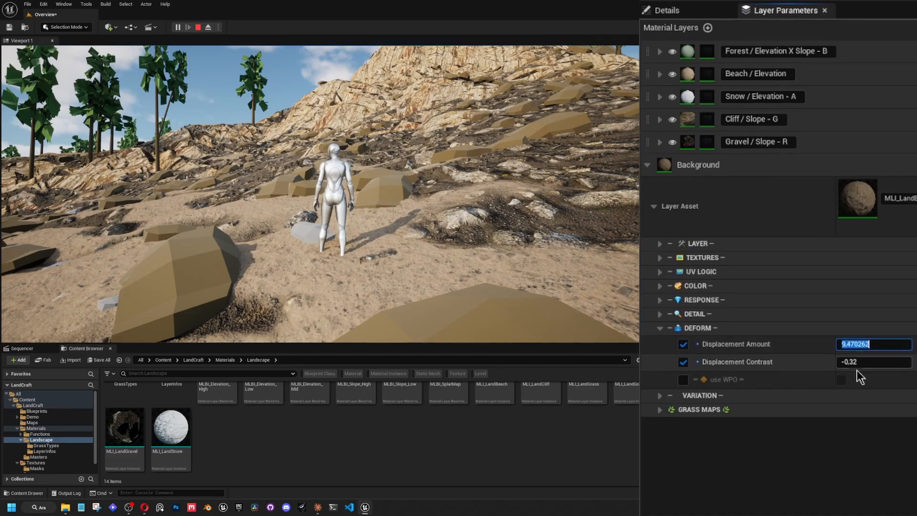
{"action": "left_click", "coordinate": [862, 346]}
{"action": "left_click_drag", "start_coordinate": [856, 344], "coordinate": [892, 344]}
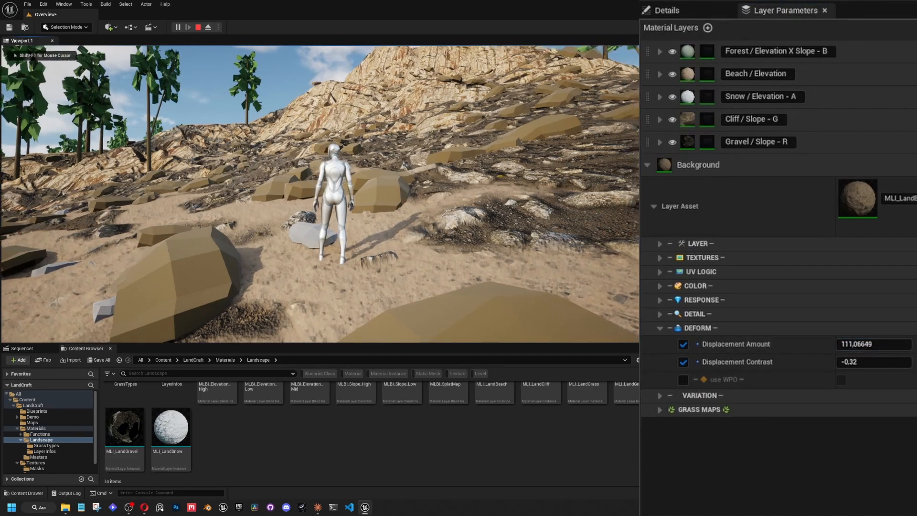
Run and jump the character along the beach and up to the cliffs to examine the displaced terrain.
{"action": "left_click", "coordinate": [478, 225]}
{"action": "key", "text": "w"}
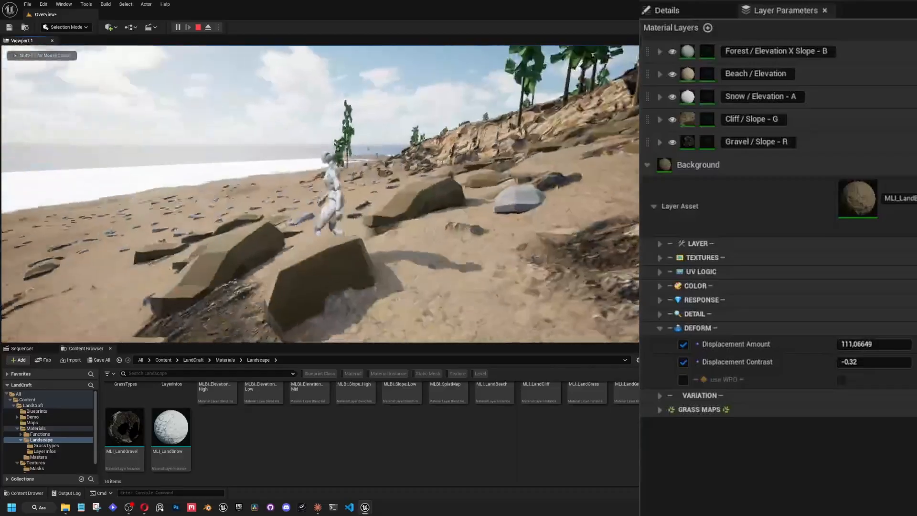
{"action": "key", "text": "space"}
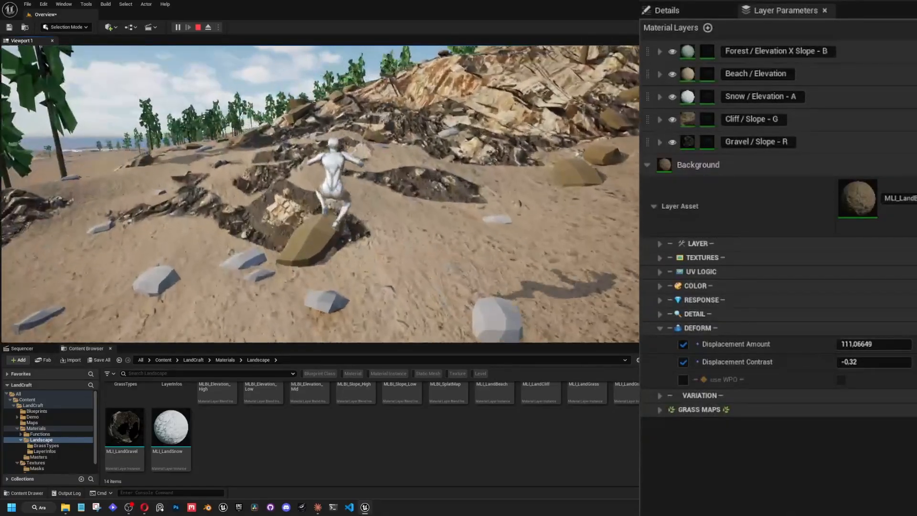
{"action": "key", "text": "w"}
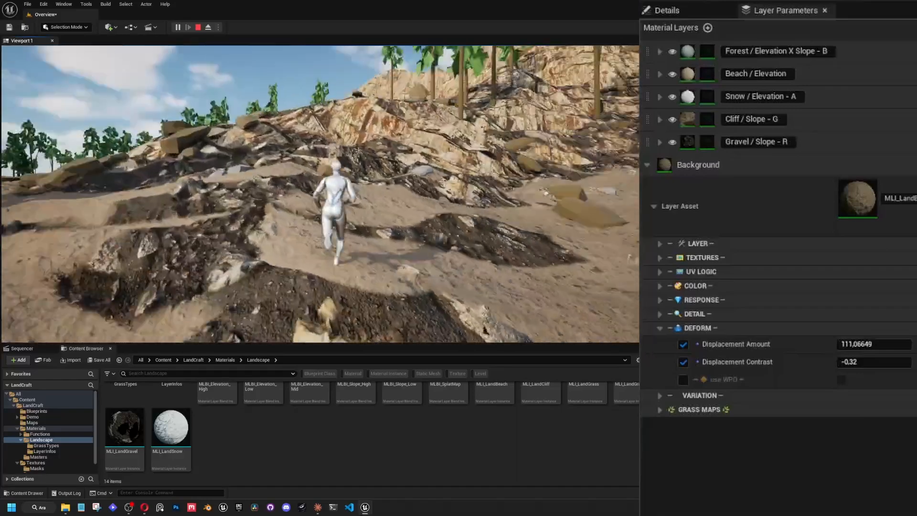
{"action": "key", "text": "w"}
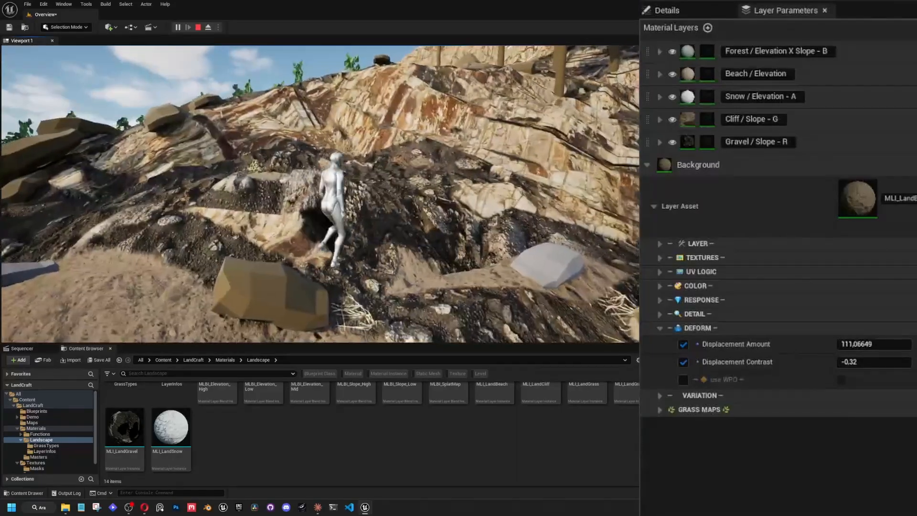
Run the character over the cliff and gravel slopes to examine the displaced surface, and end the play session.
{"action": "key", "text": "w"}
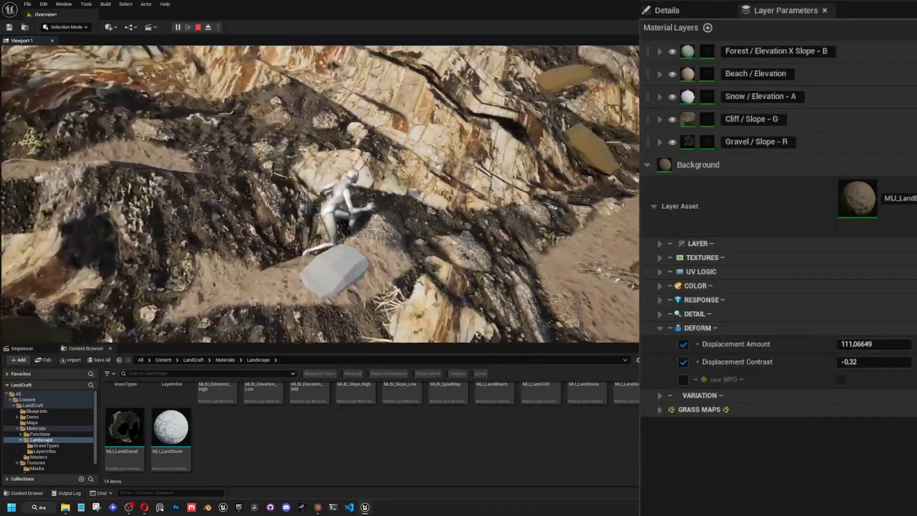
{"action": "key", "text": "w"}
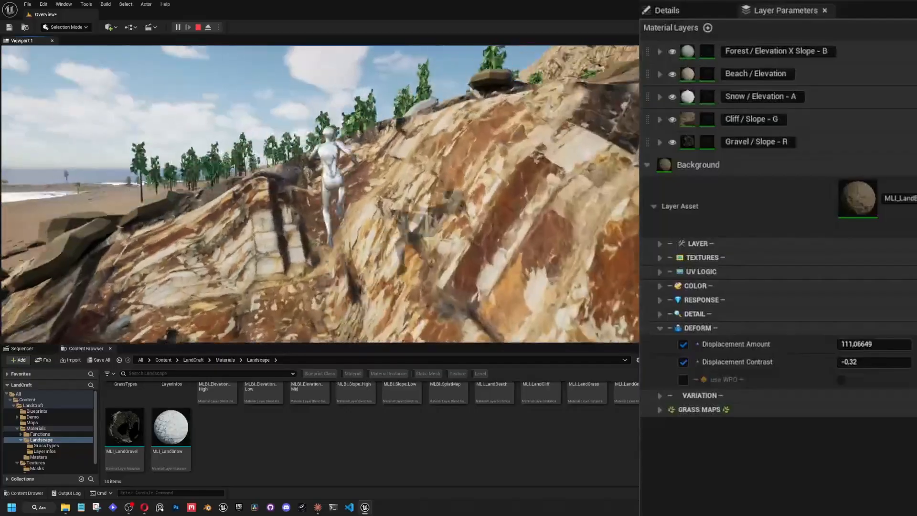
{"action": "key", "text": "w"}
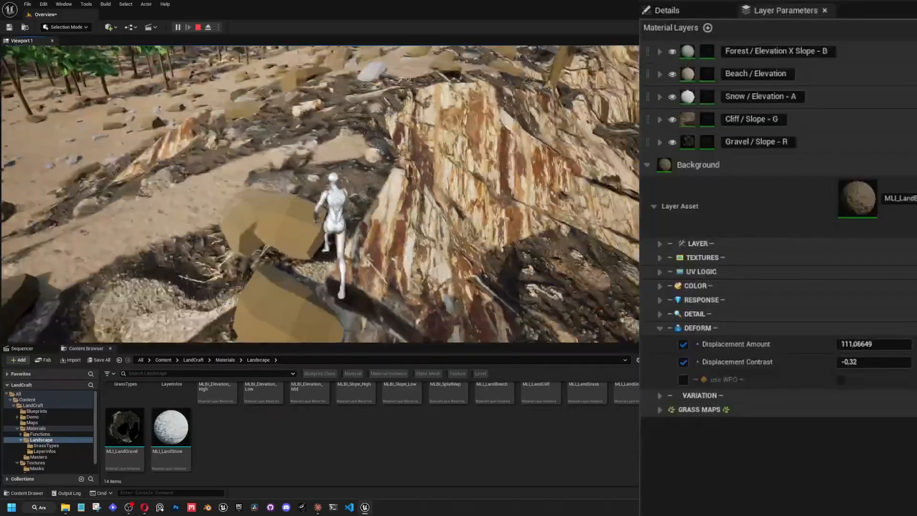
{"action": "key", "text": "w"}
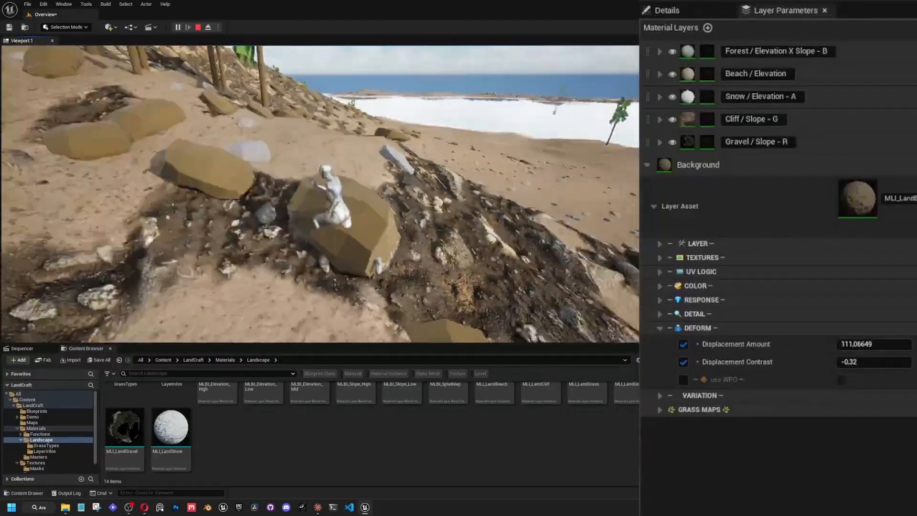
{"action": "key", "text": "w"}
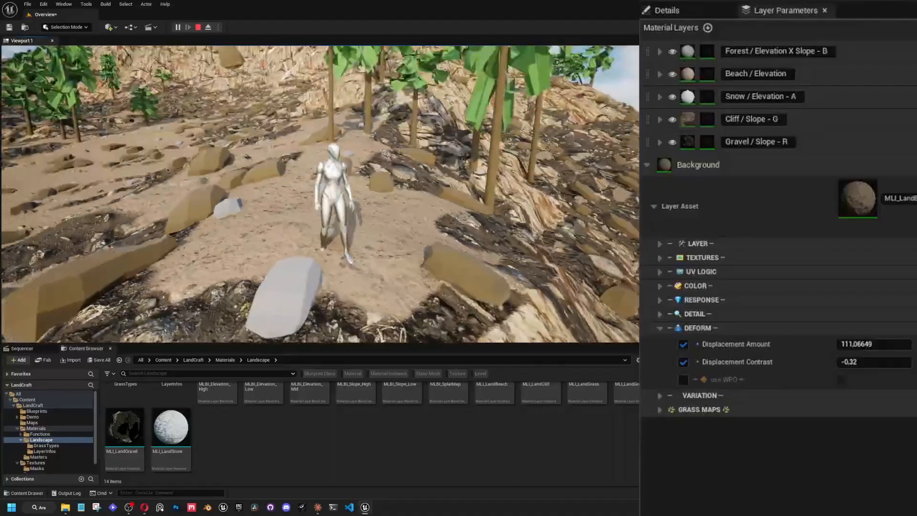
{"action": "key", "text": "shift+F1"}
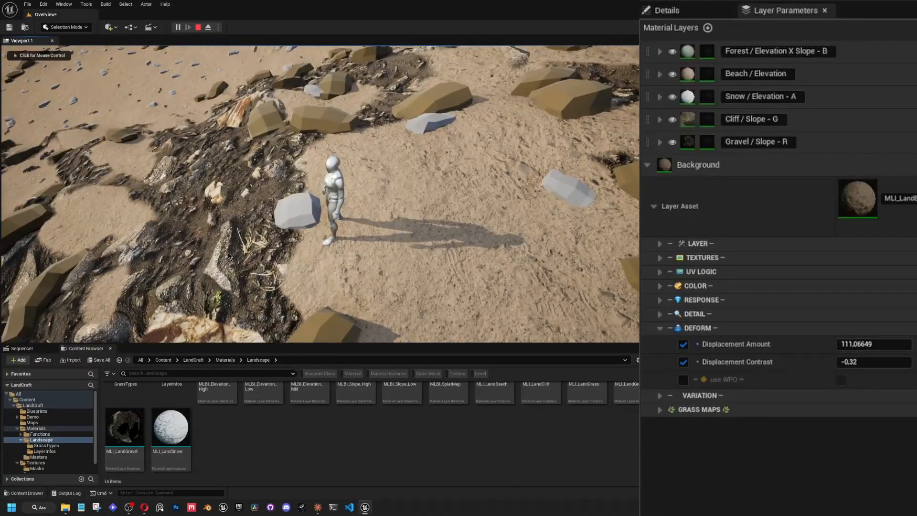
{"action": "left_click", "coordinate": [195, 30]}
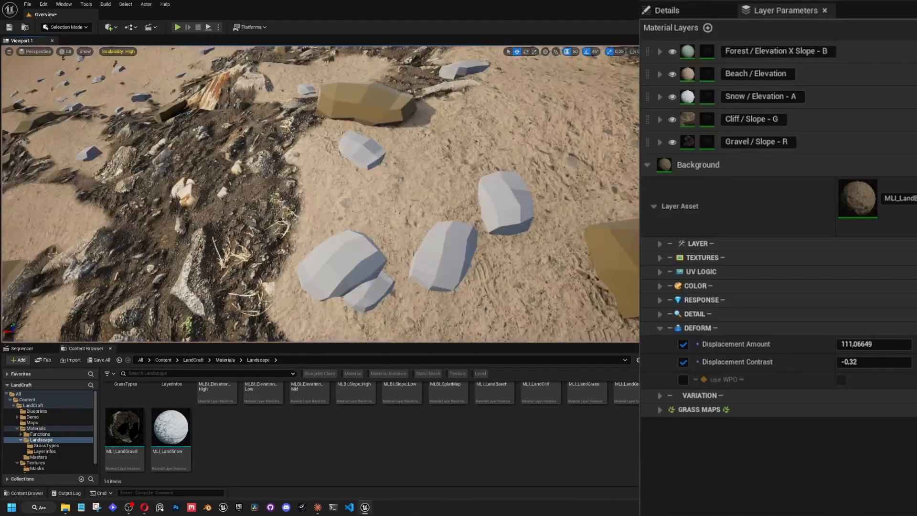
Examine the whole island from above and collapse the Background layer's Deform settings.
{"action": "right_click_drag", "start_coordinate": [306, 191], "coordinate": [282, 143]}
{"action": "key", "text": "w"}
{"action": "key", "text": "s"}
{"action": "right_click_drag", "start_coordinate": [289, 176], "coordinate": [242, 173]}
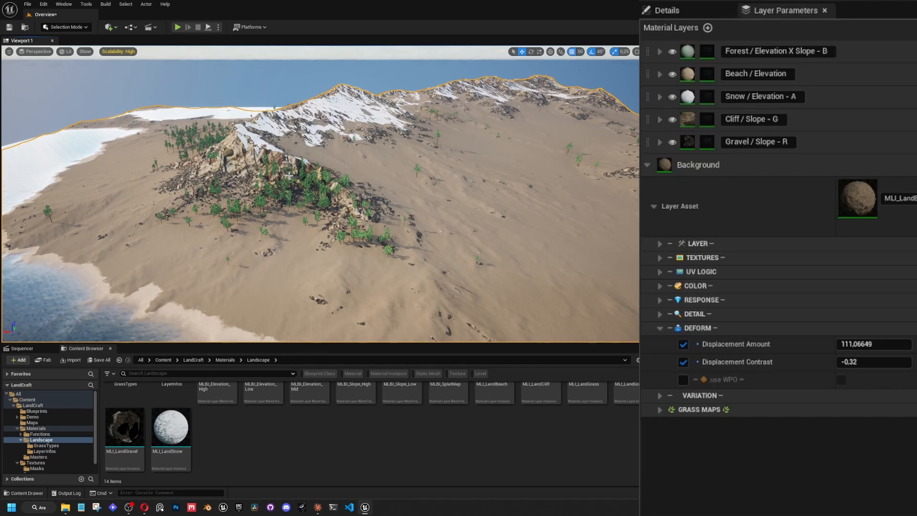
{"action": "right_click_drag", "start_coordinate": [298, 184], "coordinate": [283, 143]}
{"action": "left_click", "coordinate": [660, 328]}
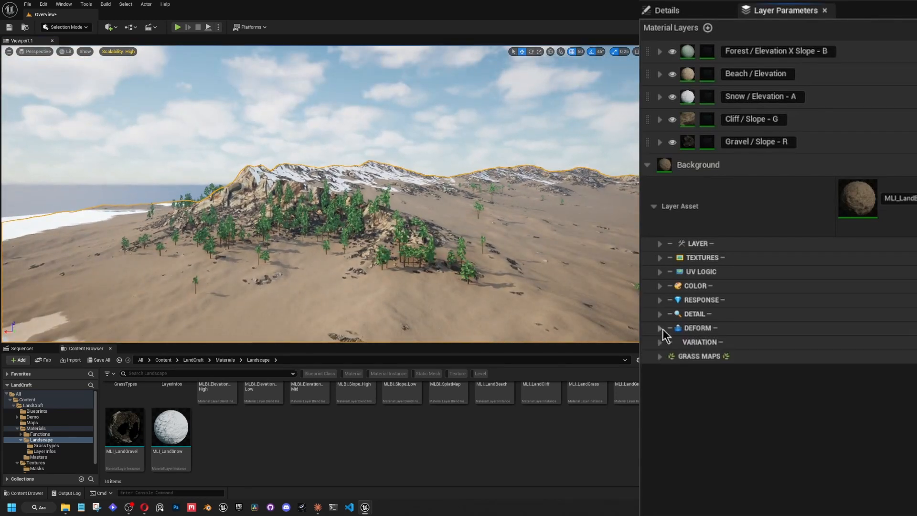
Collapse Layer 1's UV Logic settings and examine the rocky, forested and snowy areas of the landscape.
{"action": "right_click_drag", "start_coordinate": [531, 253], "coordinate": [541, 311]}
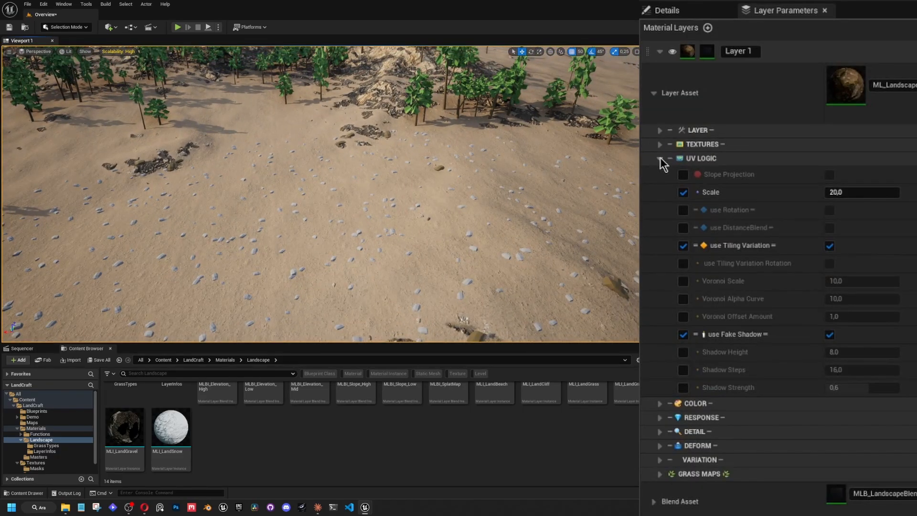
{"action": "left_click", "coordinate": [659, 158]}
{"action": "right_click_drag", "start_coordinate": [434, 195], "coordinate": [444, 158]}
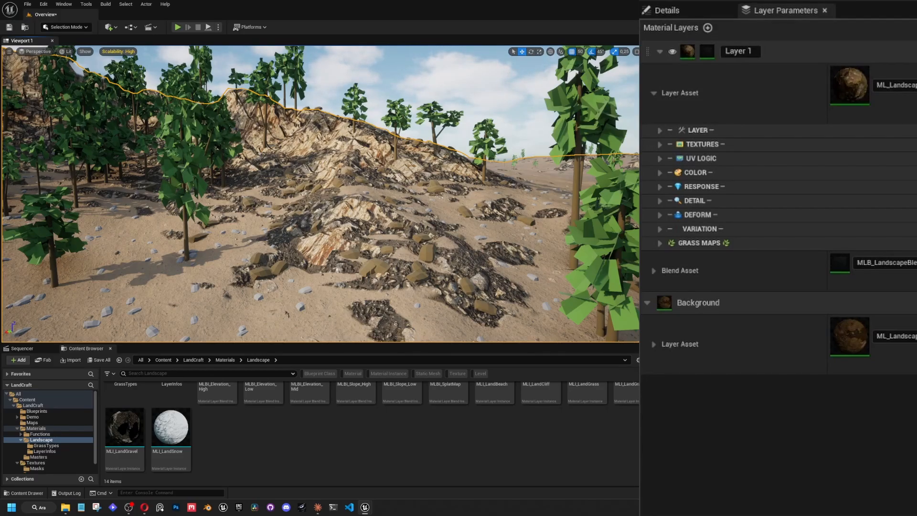
{"action": "right_click_drag", "start_coordinate": [444, 157], "coordinate": [435, 187]}
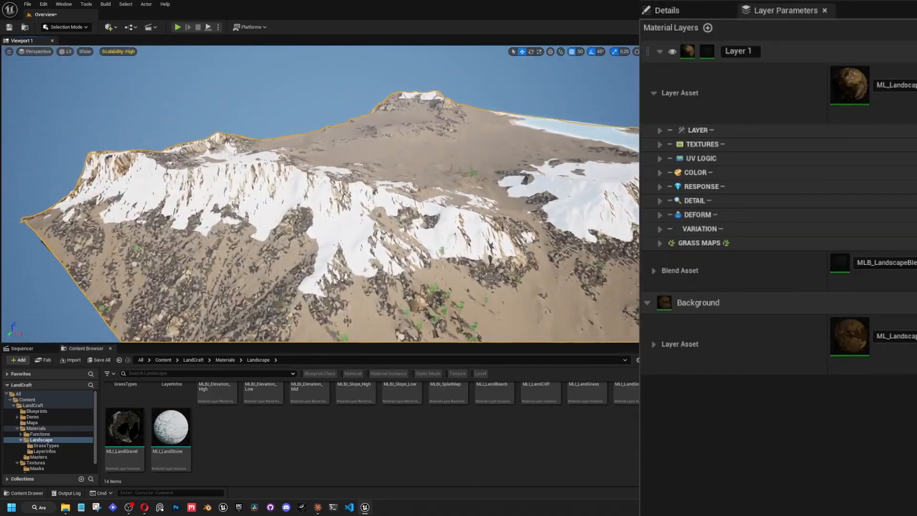
{"action": "right_click_drag", "start_coordinate": [320, 194], "coordinate": [401, 203]}
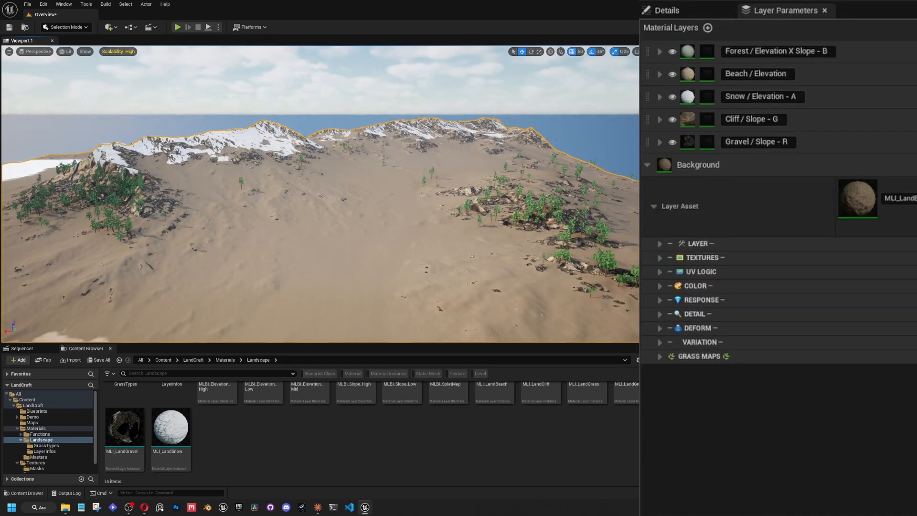
Assign MLI_LandGrass as the Background layer's asset, and replace it with the darker grass instance beside it.
{"action": "scroll", "coordinate": [436, 428], "scroll_direction": "up", "scroll_amount": 2}
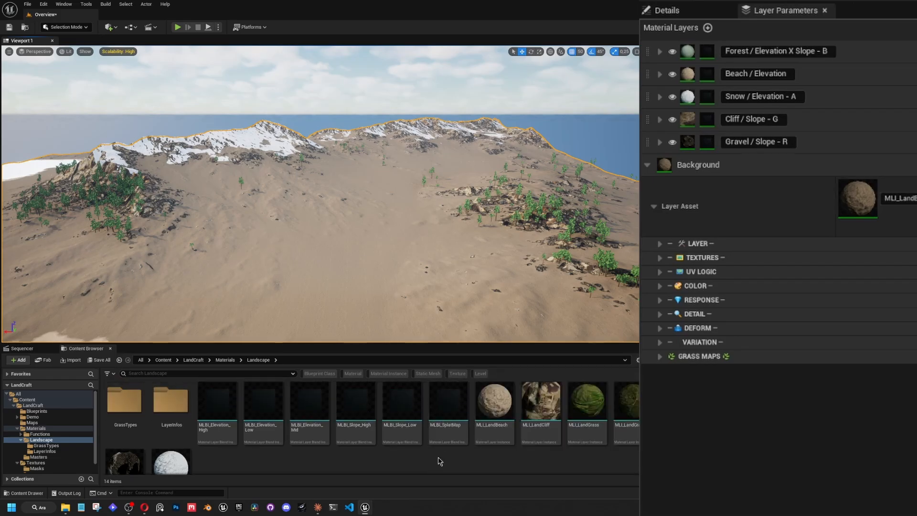
{"action": "left_click_drag", "start_coordinate": [596, 408], "coordinate": [872, 196]}
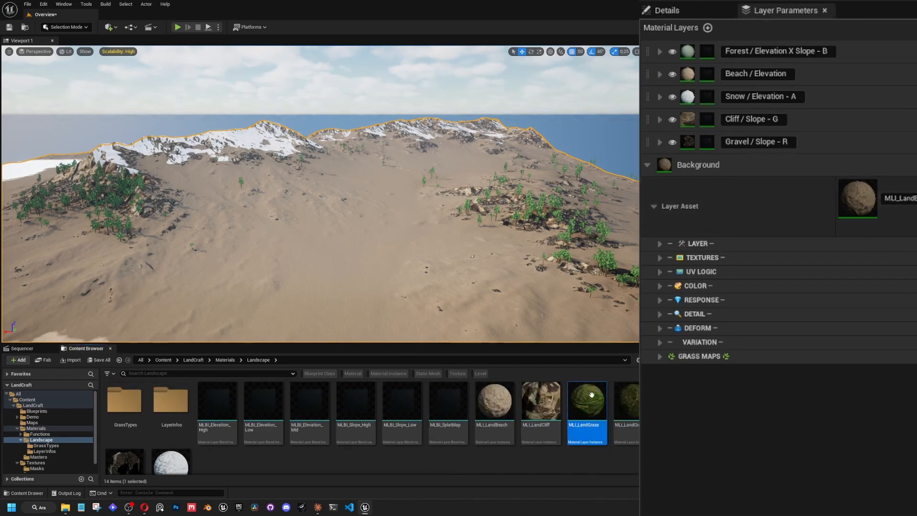
{"action": "left_click_drag", "start_coordinate": [591, 394], "coordinate": [899, 199]}
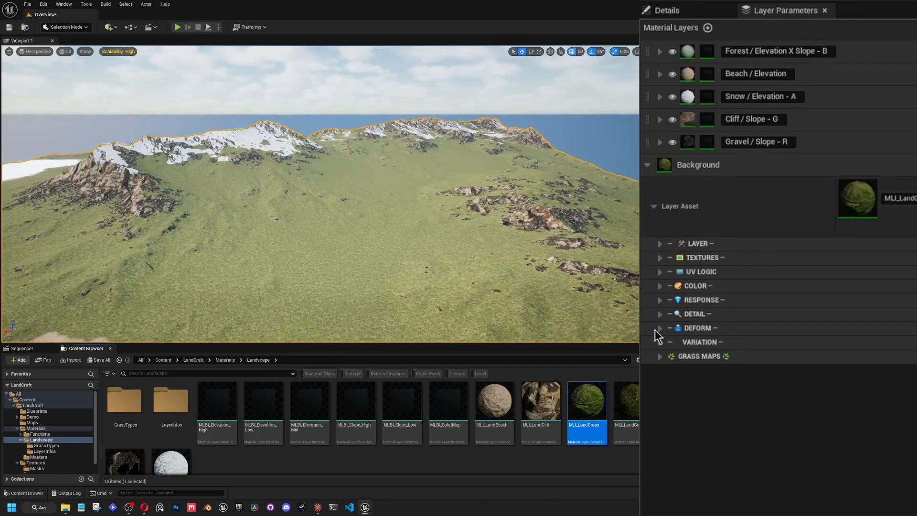
{"action": "left_click_drag", "start_coordinate": [626, 401], "coordinate": [912, 205]}
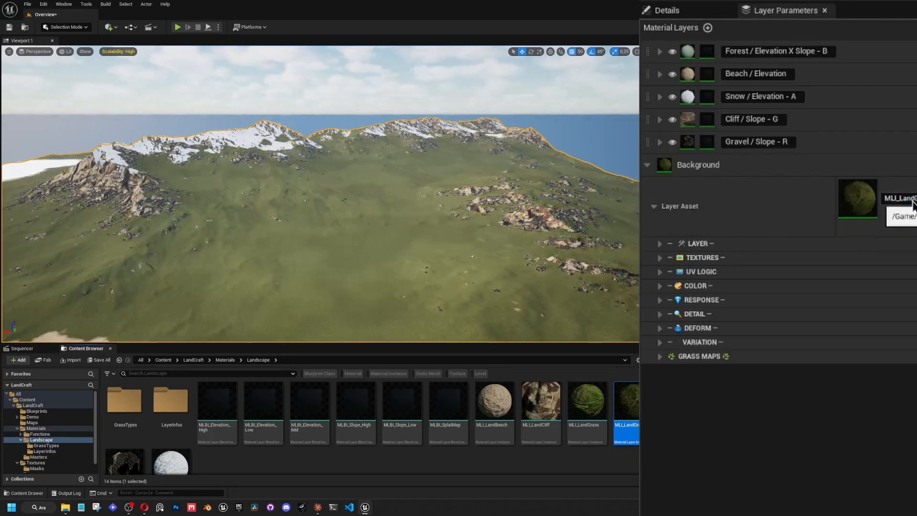
Swap the Background layer's asset to MLI_LandGravel, and replace that with MLI_LandBeach.
{"action": "scroll", "coordinate": [215, 446], "scroll_direction": "down", "scroll_amount": 1}
{"action": "left_click_drag", "start_coordinate": [124, 436], "coordinate": [898, 198]}
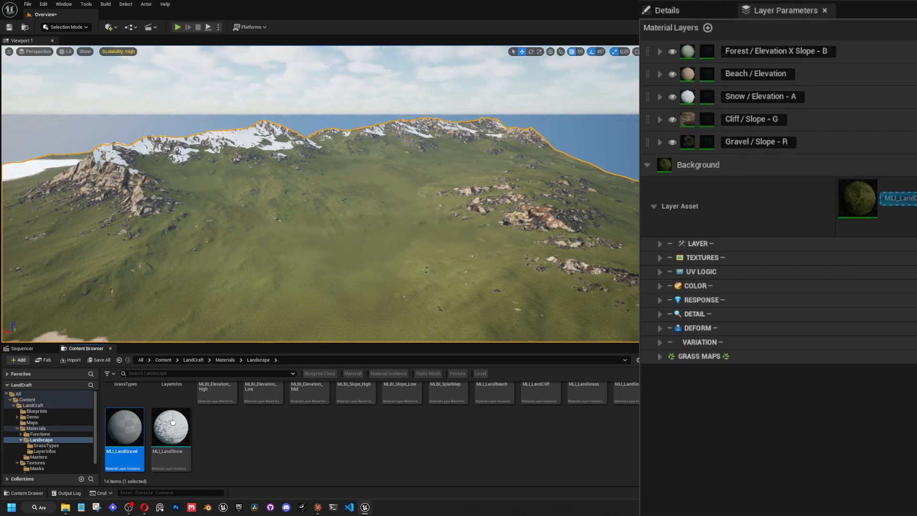
{"action": "scroll", "coordinate": [480, 461], "scroll_direction": "up", "scroll_amount": 1}
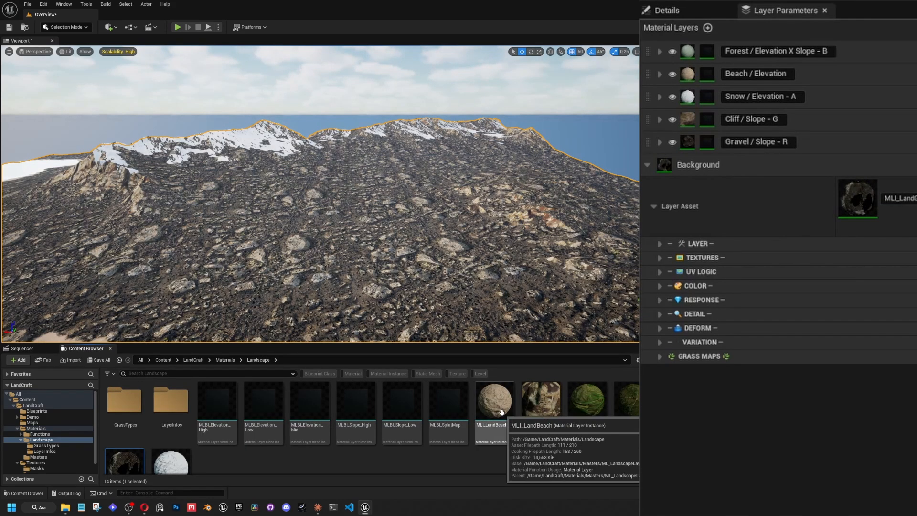
{"action": "left_click_drag", "start_coordinate": [486, 443], "coordinate": [896, 200]}
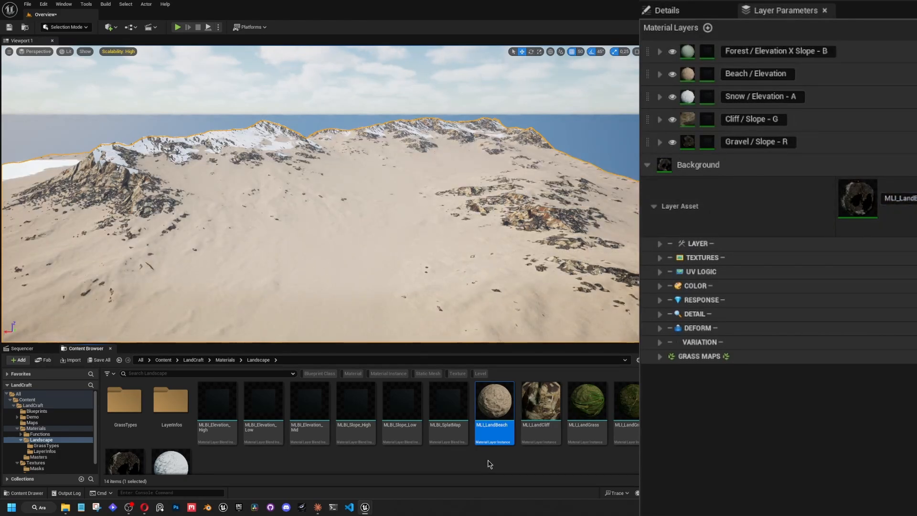
Examine the beach-covered landscape along the shoreline and around the mountain from several viewpoints.
{"action": "right_click_drag", "start_coordinate": [444, 268], "coordinate": [378, 275]}
{"action": "right_click_drag", "start_coordinate": [320, 193], "coordinate": [275, 209]}
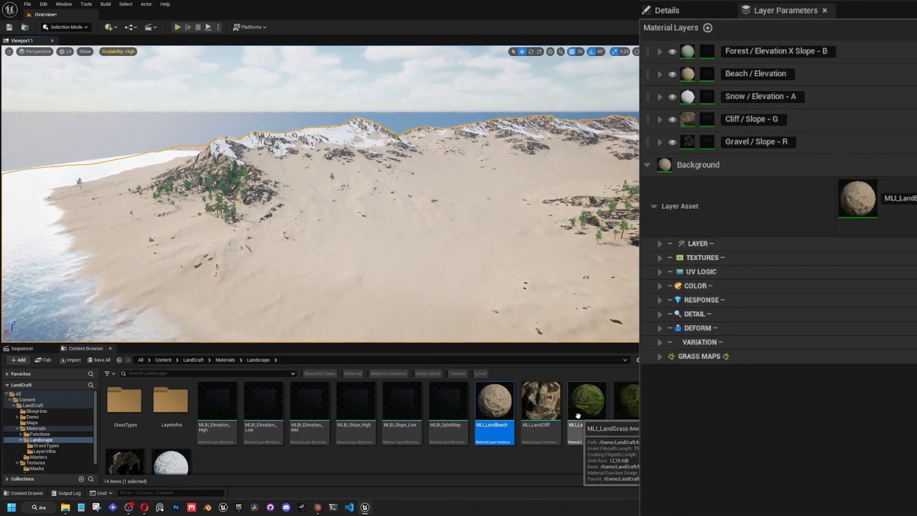
{"action": "right_click_drag", "start_coordinate": [309, 292], "coordinate": [351, 299]}
{"action": "right_click_drag", "start_coordinate": [195, 223], "coordinate": [162, 221]}
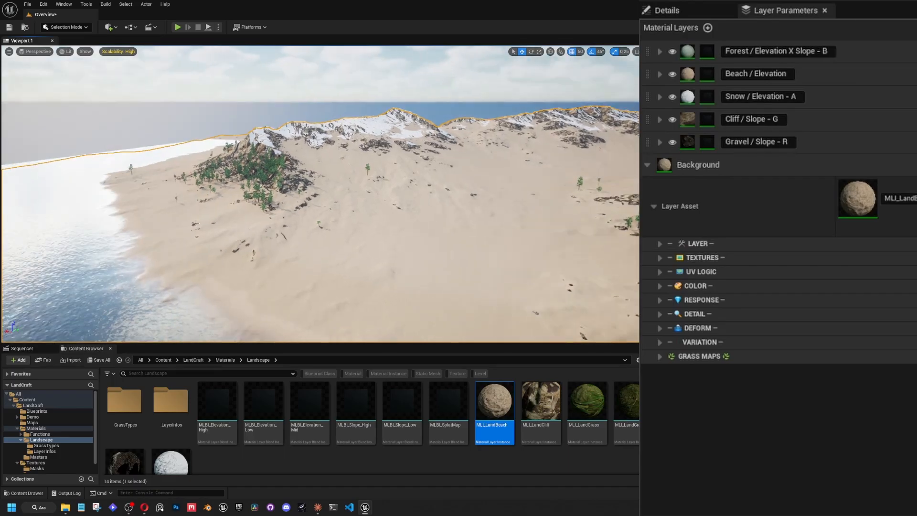
{"action": "right_click_drag", "start_coordinate": [410, 308], "coordinate": [382, 298]}
{"action": "key", "text": "w"}
{"action": "key", "text": "a"}
{"action": "right_click_drag", "start_coordinate": [391, 210], "coordinate": [484, 199]}
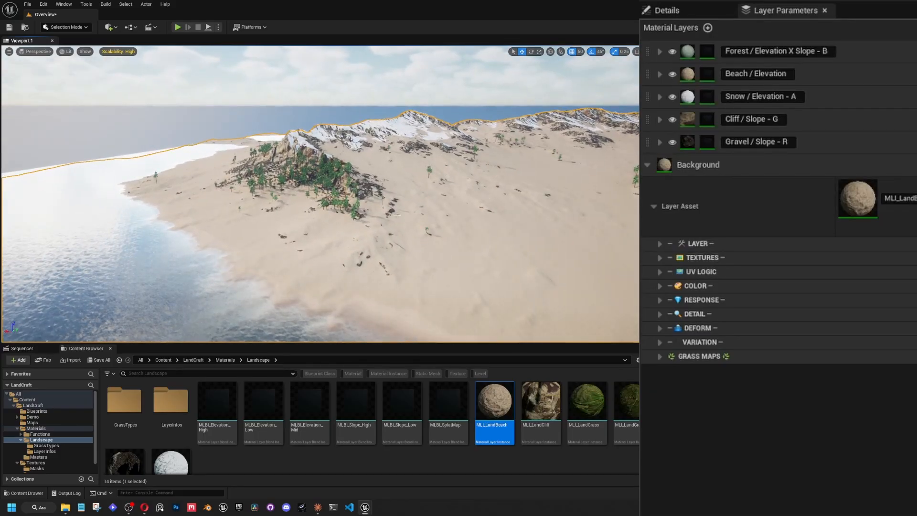
{"action": "right_click_drag", "start_coordinate": [396, 215], "coordinate": [429, 212]}
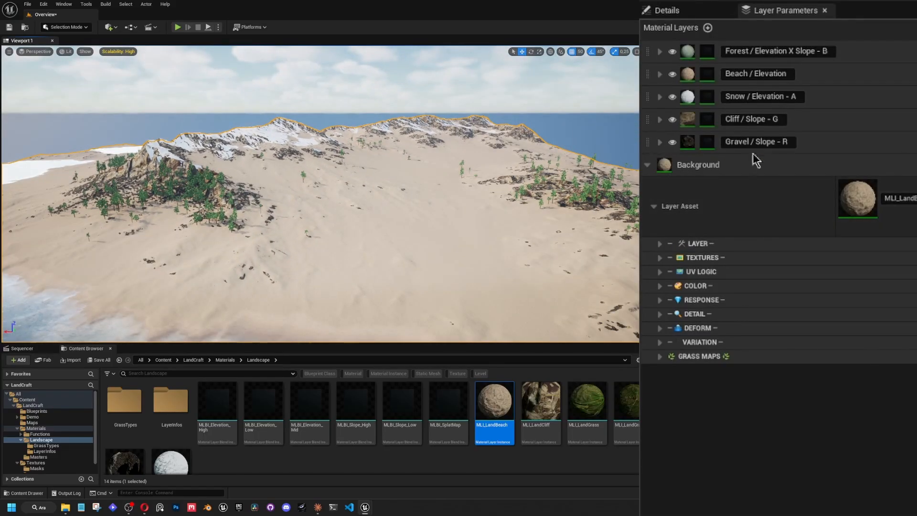
Assign MLI_LandGrass to the Background layer and review its Grass Maps settings and the resulting terrain.
{"action": "left_click_drag", "start_coordinate": [585, 409], "coordinate": [908, 200]}
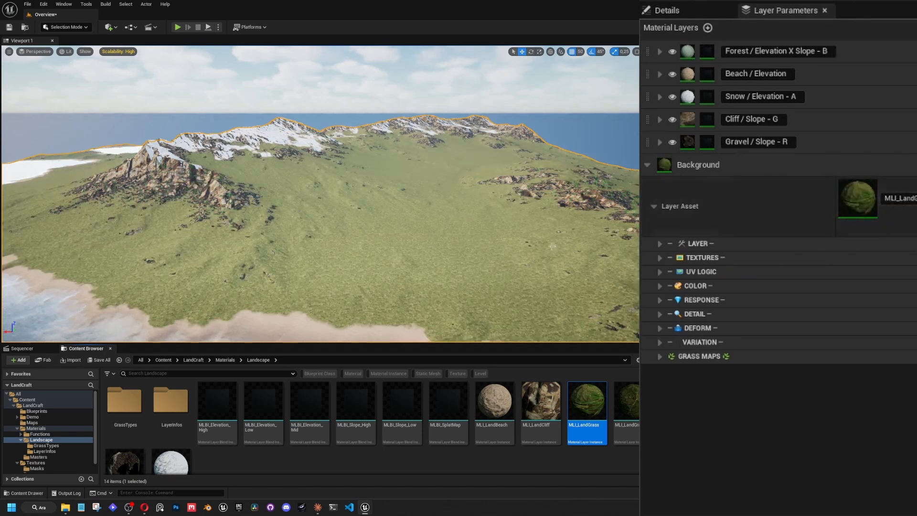
{"action": "right_click_drag", "start_coordinate": [150, 239], "coordinate": [124, 273]}
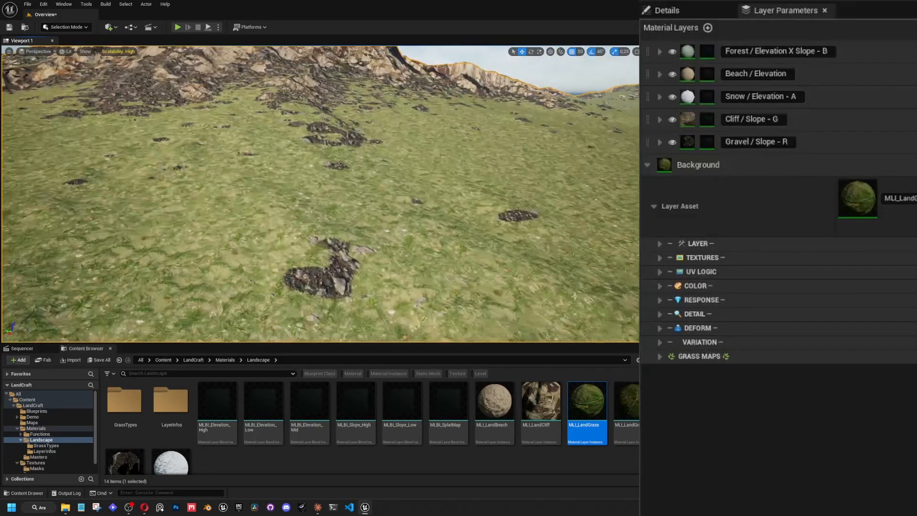
{"action": "left_click", "coordinate": [667, 356]}
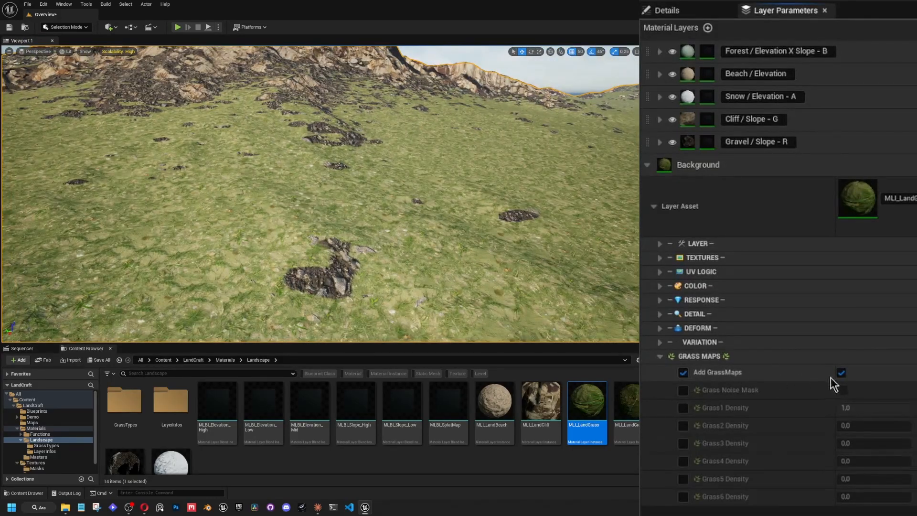
{"action": "right_click_drag", "start_coordinate": [458, 239], "coordinate": [428, 241]}
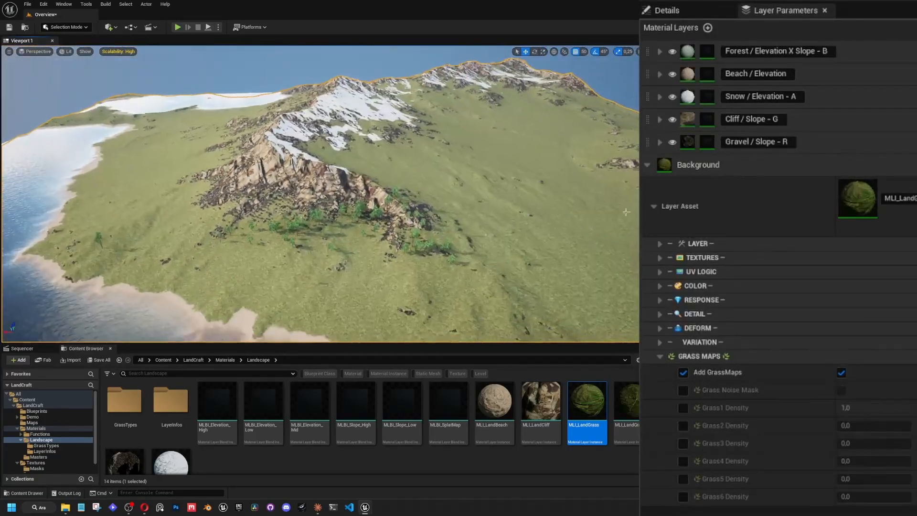
{"action": "left_click", "coordinate": [660, 357]}
{"action": "right_click_drag", "start_coordinate": [610, 229], "coordinate": [591, 210]}
{"action": "right_click_drag", "start_coordinate": [533, 237], "coordinate": [545, 254]}
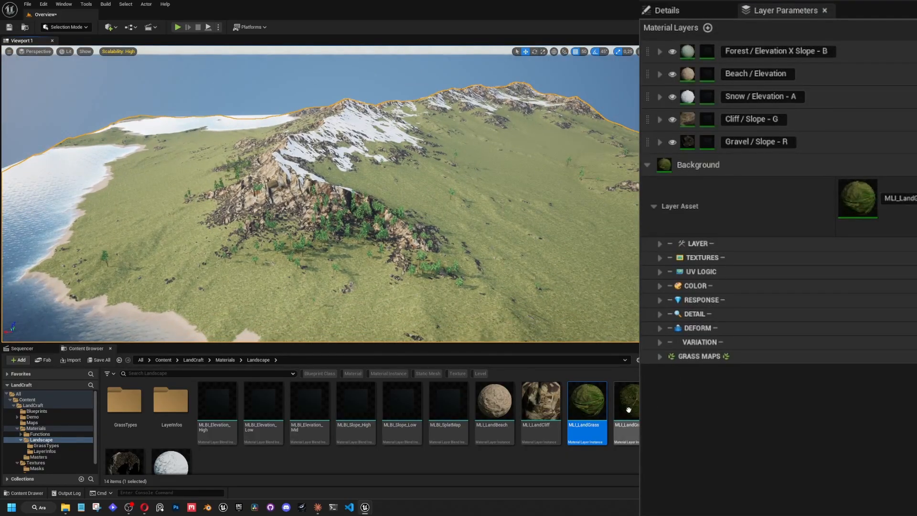
Assign the darker grass instance beside MLI_LandGrass as the Background layer's asset.
{"action": "left_click_drag", "start_coordinate": [626, 403], "coordinate": [915, 206]}
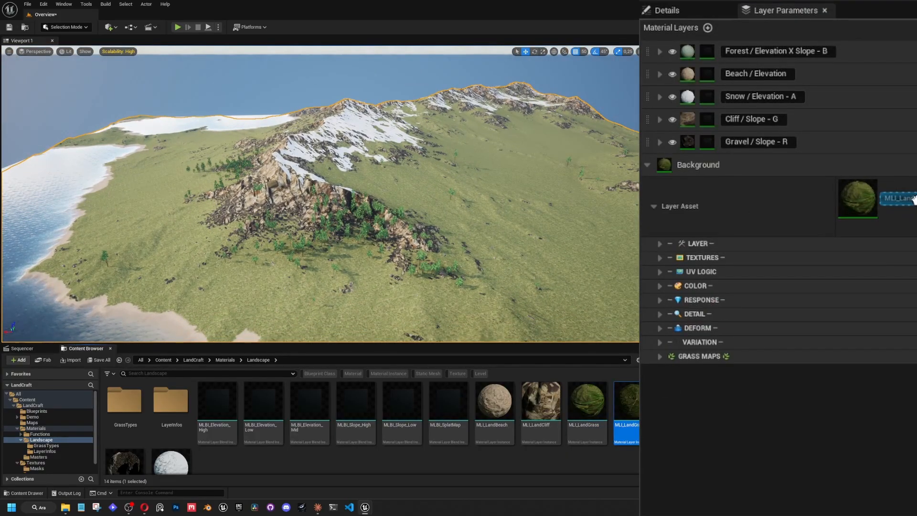
{"action": "right_click_drag", "start_coordinate": [551, 213], "coordinate": [578, 214]}
{"action": "key", "text": "w"}
Enable the Grass6 Density override in the Background layer's Grass Maps settings and set it to 0.01.
{"action": "left_click", "coordinate": [660, 356]}
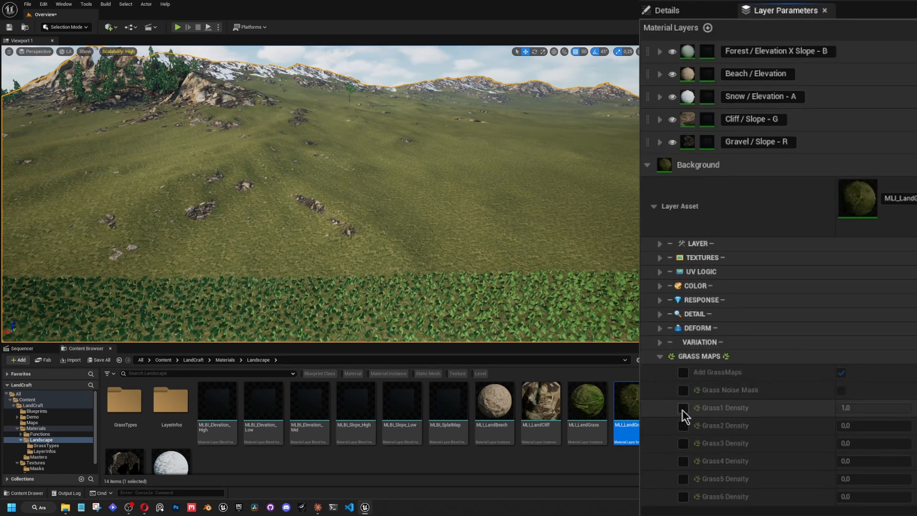
{"action": "left_click", "coordinate": [684, 496]}
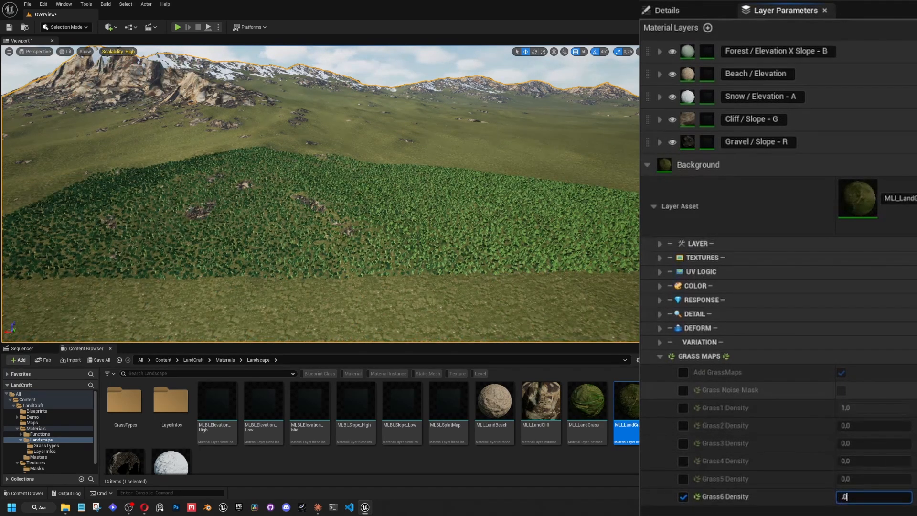
{"action": "key", "text": "s"}
Examine the trees spread across the Background layer's grassy terrain from ground level and above.
{"action": "right_click_drag", "start_coordinate": [545, 267], "coordinate": [459, 318]}
{"action": "scroll", "coordinate": [468, 255], "scroll_direction": "up", "scroll_amount": 1}
{"action": "key", "text": "w"}
{"action": "key", "text": "w"}
{"action": "key", "text": "w"}
{"action": "key", "text": "w"}
{"action": "right_click_drag", "start_coordinate": [458, 286], "coordinate": [439, 220]}
{"action": "key", "text": "s"}
{"action": "key", "text": "w"}
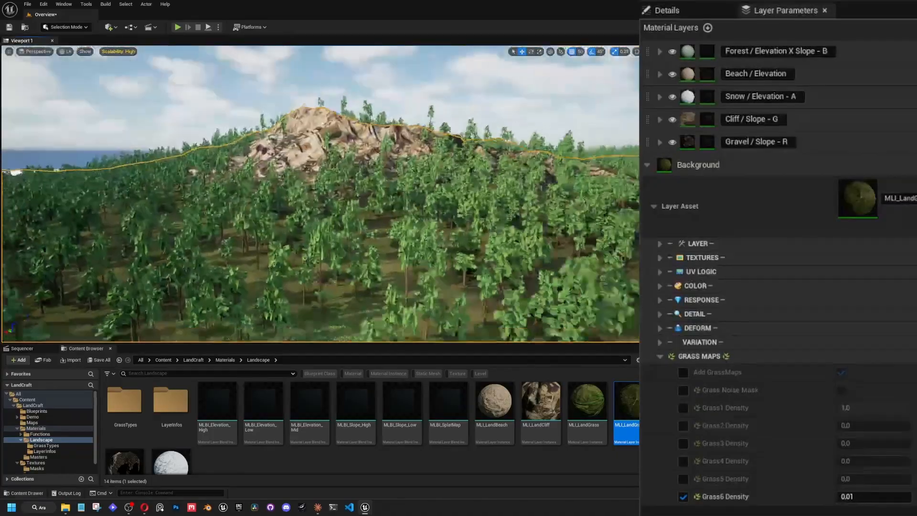
Set the Background layer's Grass6 Density to 0 and collapse its Grass Maps settings.
{"action": "key", "text": "s"}
{"action": "right_click_drag", "start_coordinate": [549, 224], "coordinate": [556, 279]}
{"action": "left_click", "coordinate": [869, 496]}
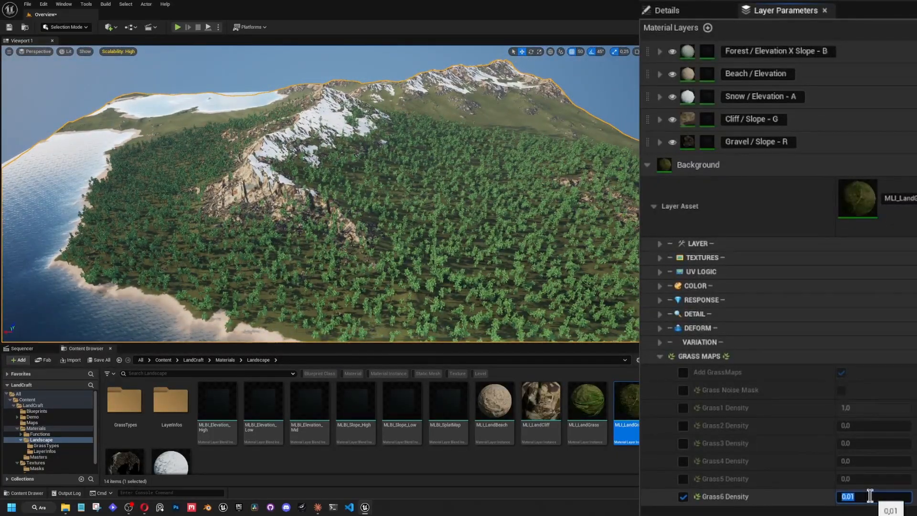
{"action": "left_click", "coordinate": [660, 357]}
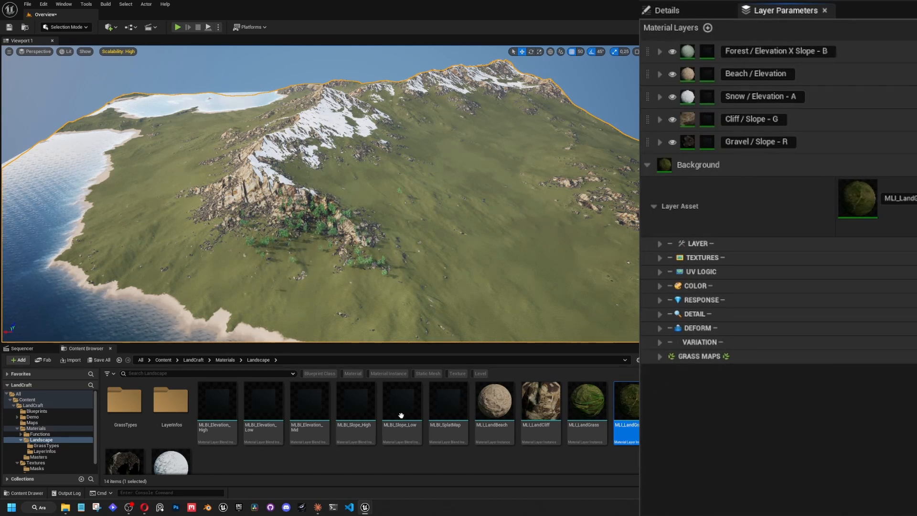
Assign the MLI_LandGravel instance as the Background layer's asset and view the gravel-covered terrain.
{"action": "scroll", "coordinate": [401, 416], "scroll_direction": "down", "scroll_amount": 1}
{"action": "left_click_drag", "start_coordinate": [124, 426], "coordinate": [903, 199]}
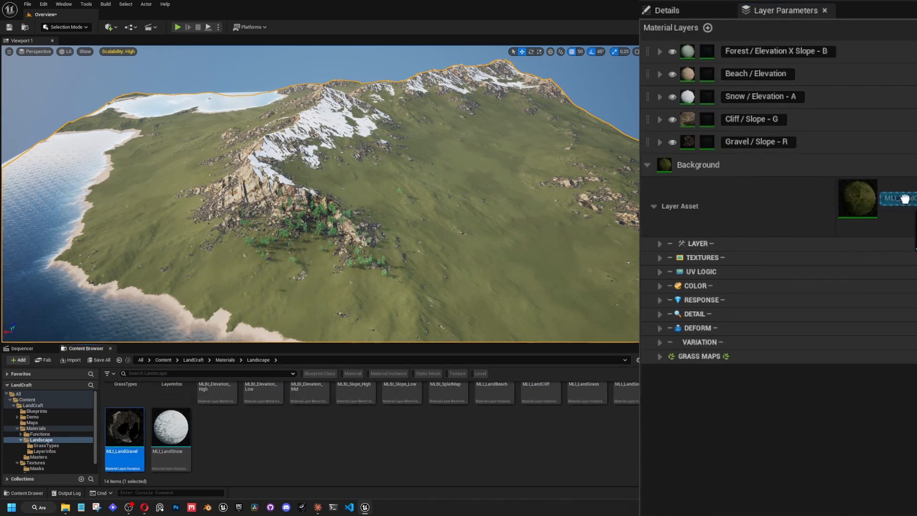
{"action": "right_click_drag", "start_coordinate": [430, 286], "coordinate": [465, 287]}
Switch the Background layer's asset to the darker grass instance beside MLI_LandGrass, and after viewing it, to MLI_LandGrass.
{"action": "scroll", "coordinate": [506, 426], "scroll_direction": "up", "scroll_amount": 1}
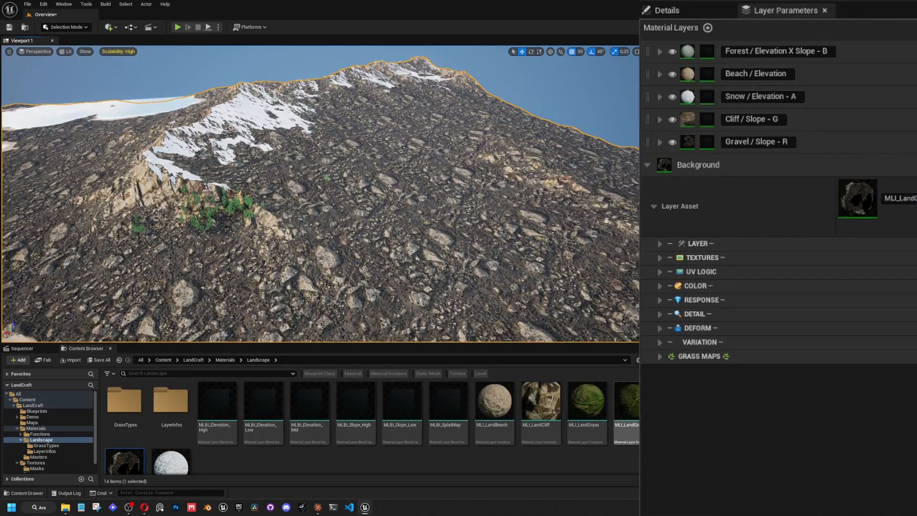
{"action": "left_click_drag", "start_coordinate": [633, 405], "coordinate": [910, 192]}
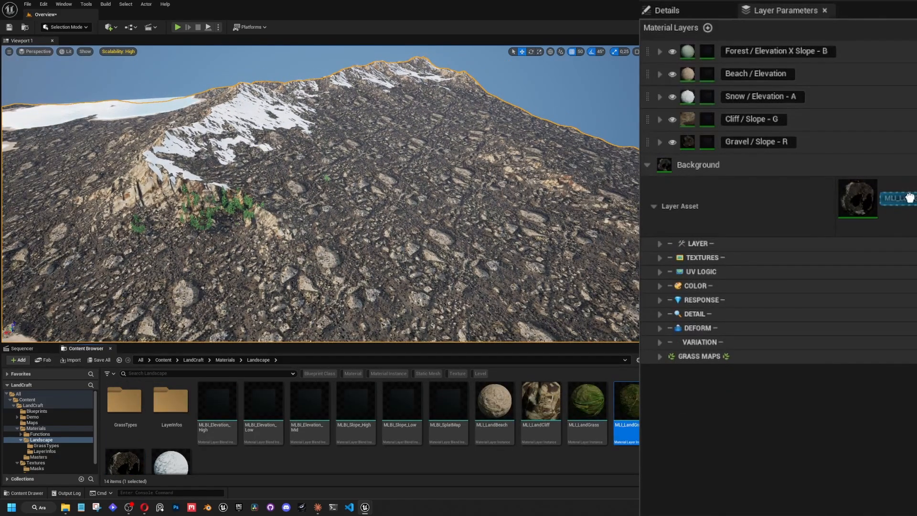
{"action": "right_click_drag", "start_coordinate": [457, 245], "coordinate": [437, 238]}
{"action": "left_click_drag", "start_coordinate": [586, 402], "coordinate": [906, 197]}
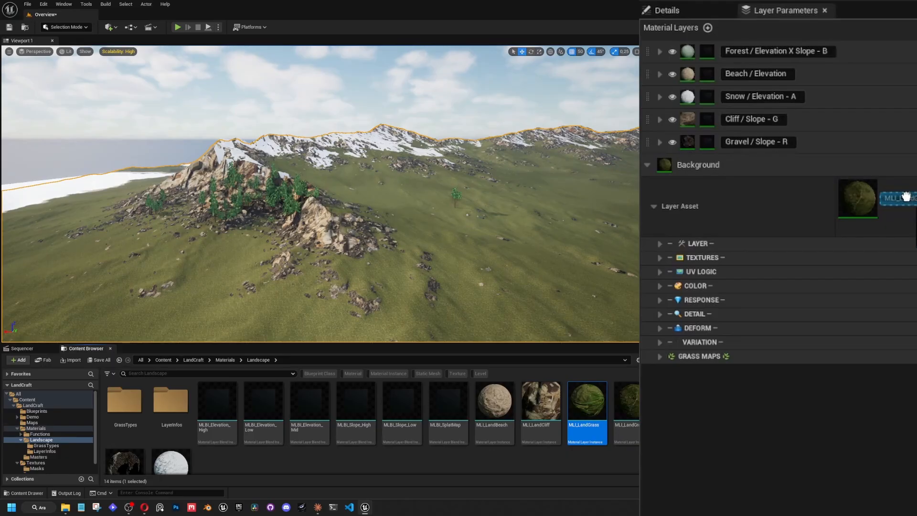
Assign the MLI_LandBeach instance as the Background layer's asset and view the sandy terrain.
{"action": "left_click", "coordinate": [494, 401]}
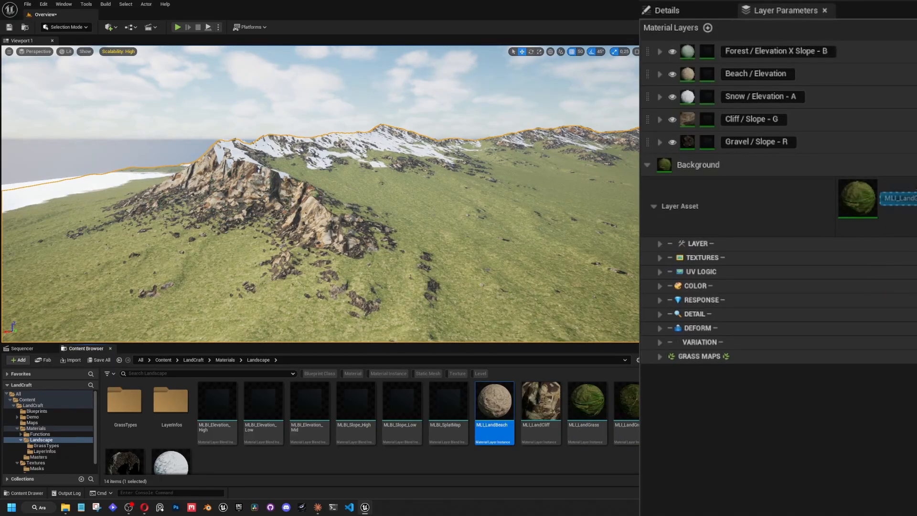
{"action": "left_click_drag", "start_coordinate": [366, 253], "coordinate": [900, 198]}
{"action": "right_click_drag", "start_coordinate": [458, 229], "coordinate": [520, 245]}
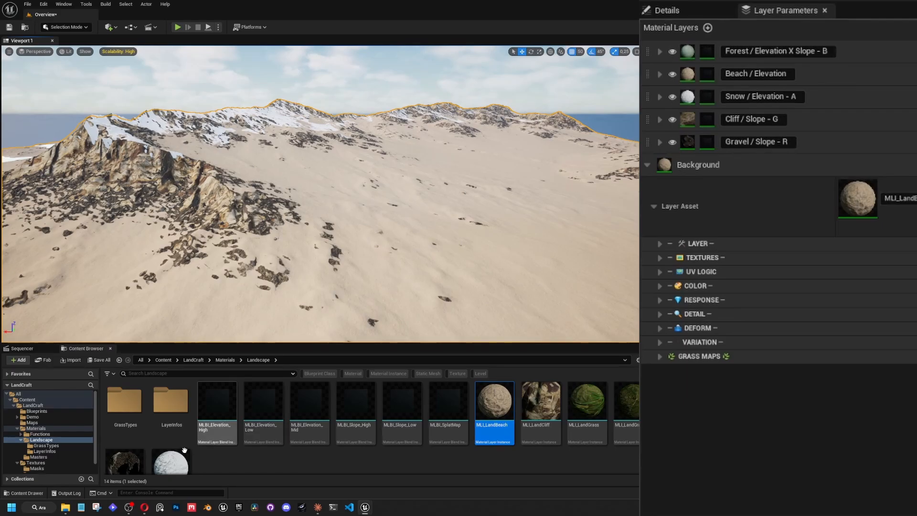
Assign the MLI_LandSnow instance as the Background layer's asset and inspect the snow-covered landscape up close and from farther away.
{"action": "scroll", "coordinate": [184, 451], "scroll_direction": "down", "scroll_amount": 1}
{"action": "left_click_drag", "start_coordinate": [183, 446], "coordinate": [900, 198]}
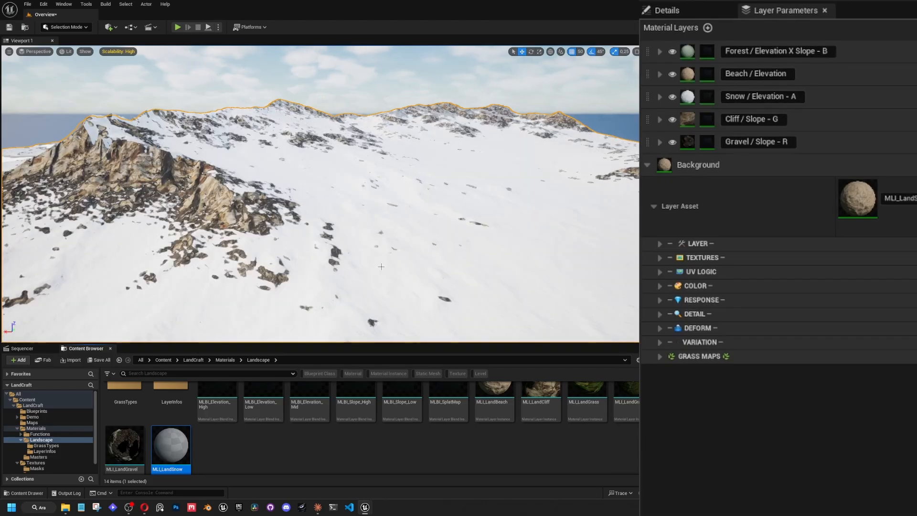
{"action": "key", "text": "s"}
{"action": "mouse_move", "coordinate": [381, 267]}
{"action": "right_mouse_down"}
{"action": "mouse_move", "coordinate": [320, 264]}
{"action": "mouse_move", "coordinate": [423, 282]}
{"action": "mouse_move", "coordinate": [416, 295]}
{"action": "mouse_move", "coordinate": [370, 270]}
{"action": "mouse_move", "coordinate": [421, 271]}
{"action": "mouse_move", "coordinate": [414, 266]}
{"action": "mouse_move", "coordinate": [371, 271]}
{"action": "right_mouse_up"}
{"action": "key", "text": "w"}
{"action": "key", "text": "s"}
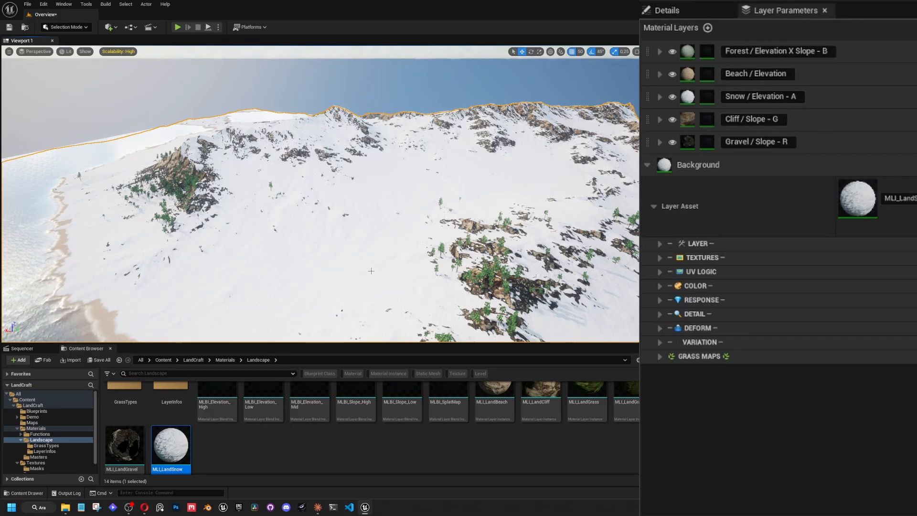